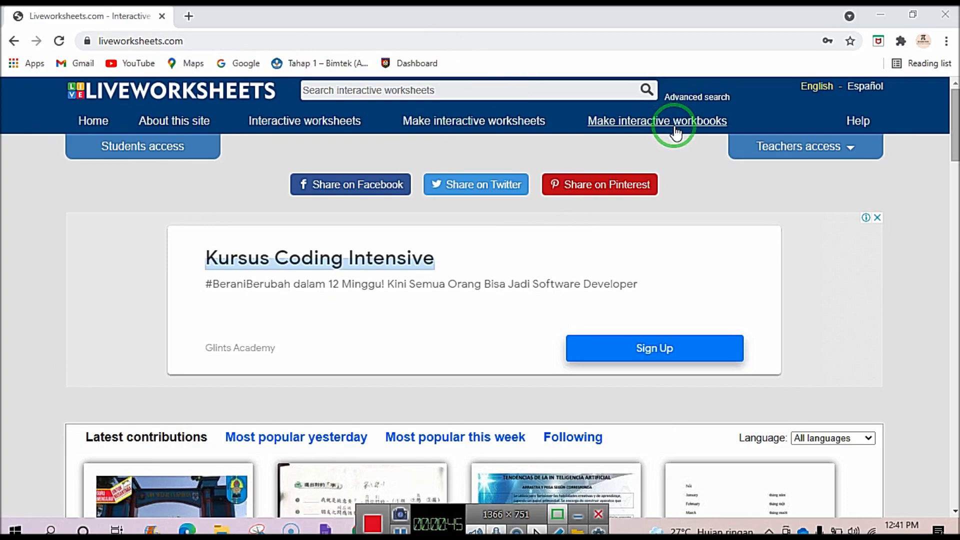
Browse up and down the Liveworksheets home page.
scroll(397, 242, "down", 10)
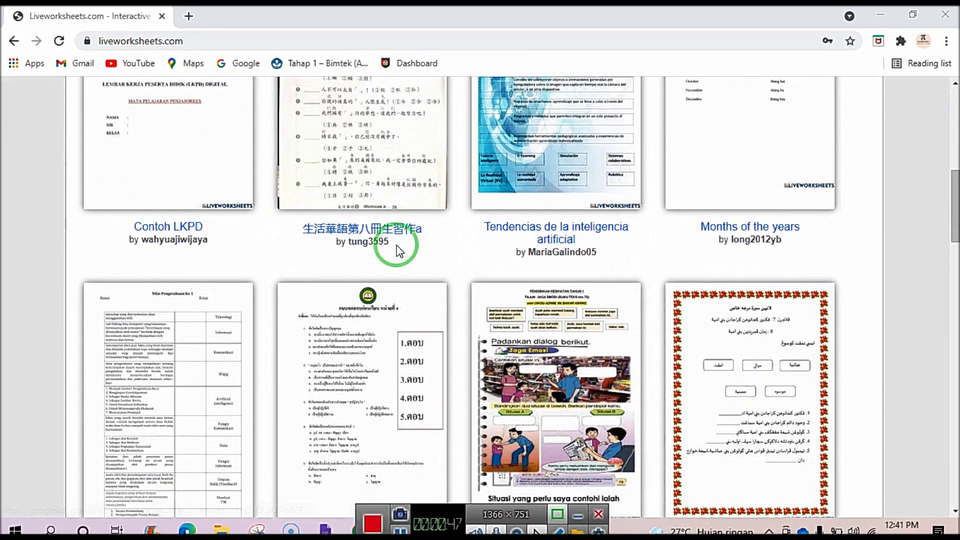
scroll(396, 246, "up", 5)
scroll(395, 245, "down", 6)
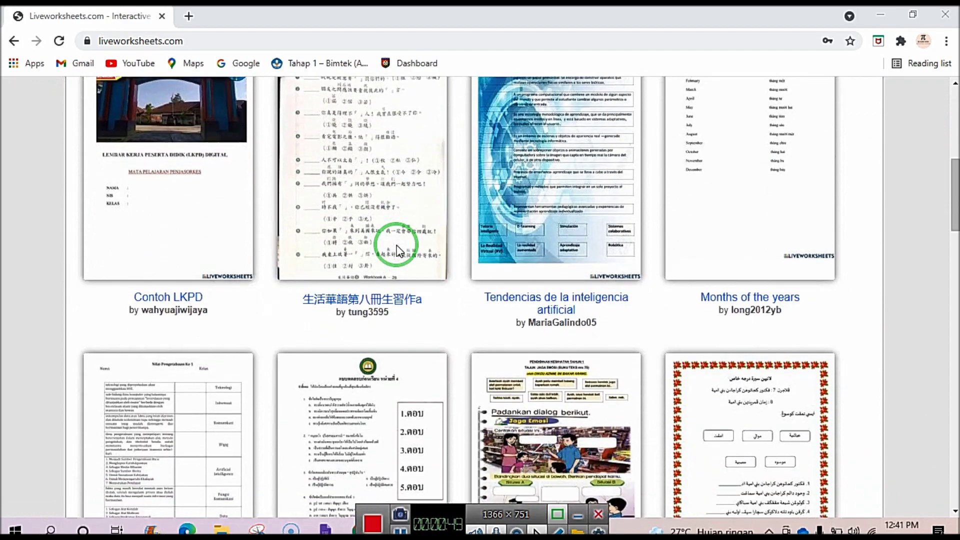
scroll(225, 407, "down", 3)
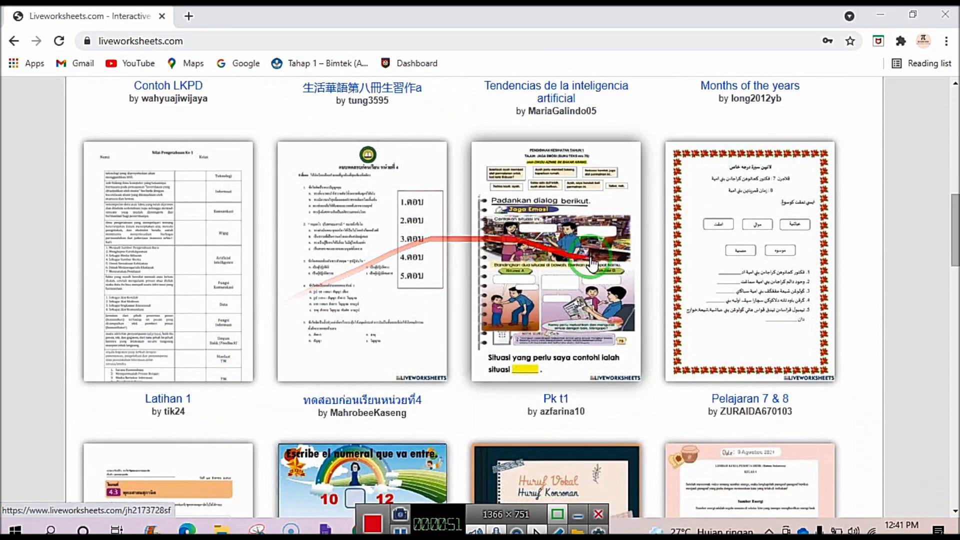
scroll(661, 280, "down", 3)
scroll(279, 253, "down", 2)
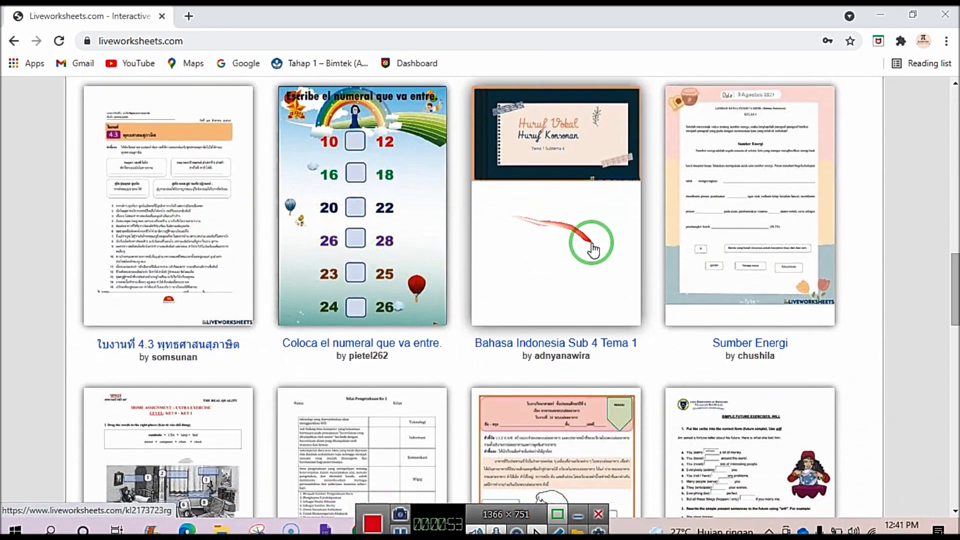
scroll(353, 324, "down", 3)
scroll(501, 305, "down", 10)
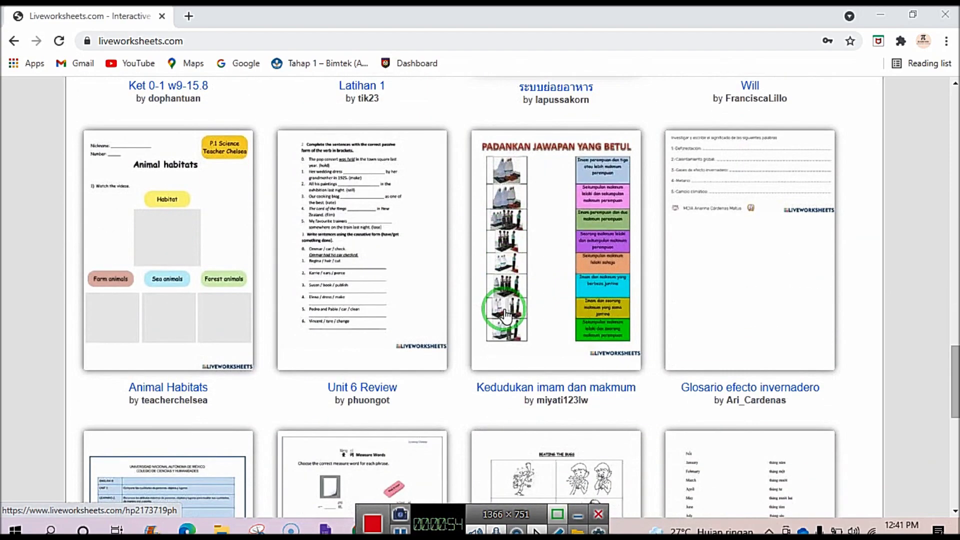
scroll(508, 315, "up", 10)
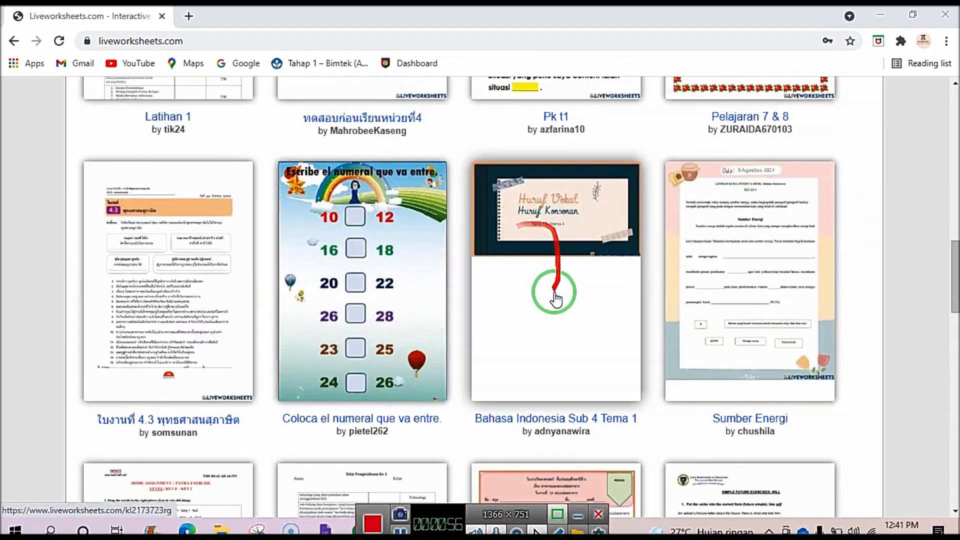
scroll(555, 302, "down", 2)
scroll(465, 307, "down", 7)
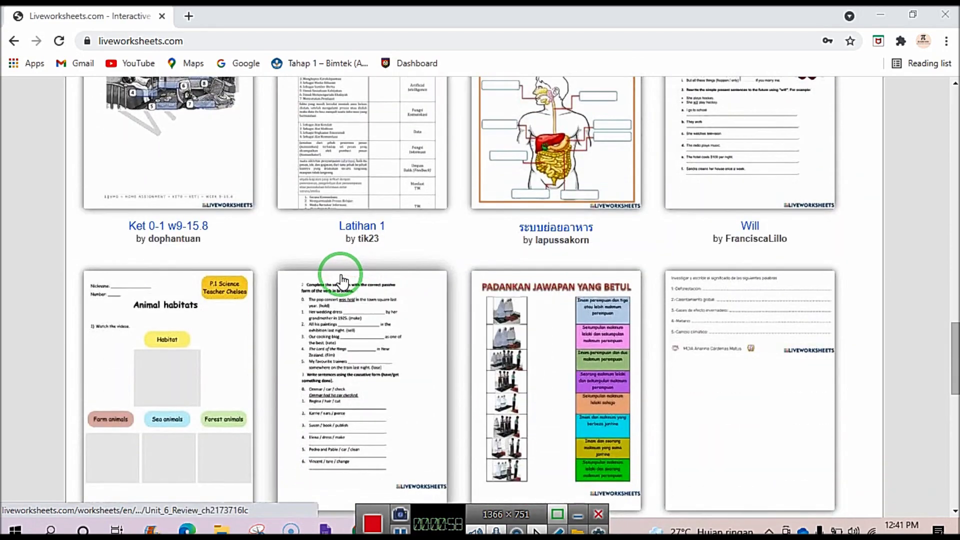
scroll(342, 277, "down", 8)
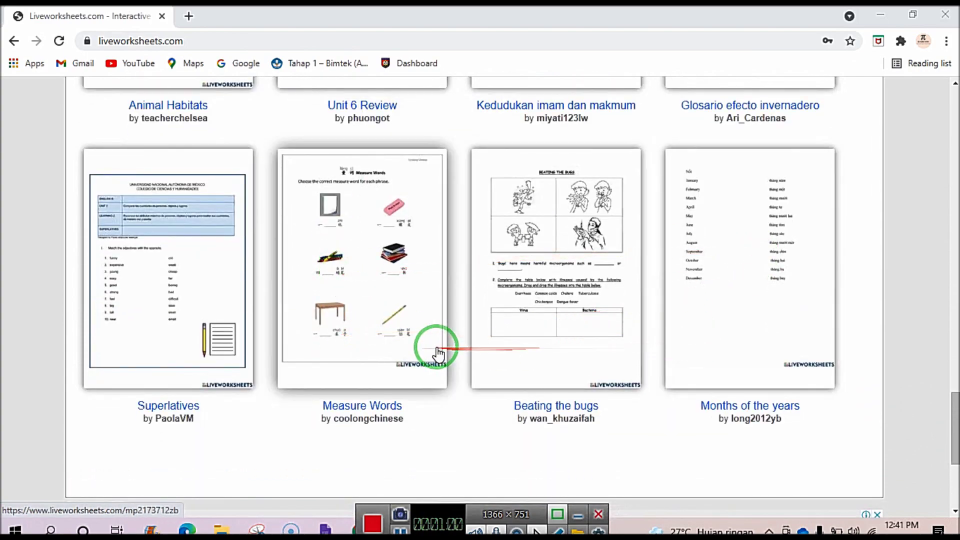
scroll(439, 345, "up", 8)
scroll(439, 345, "up", 15)
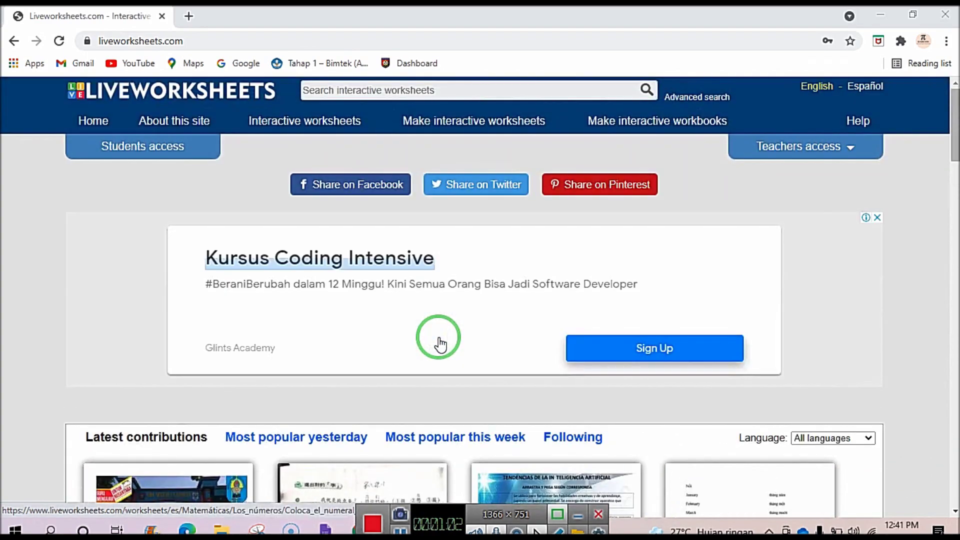
scroll(439, 345, "down", 5)
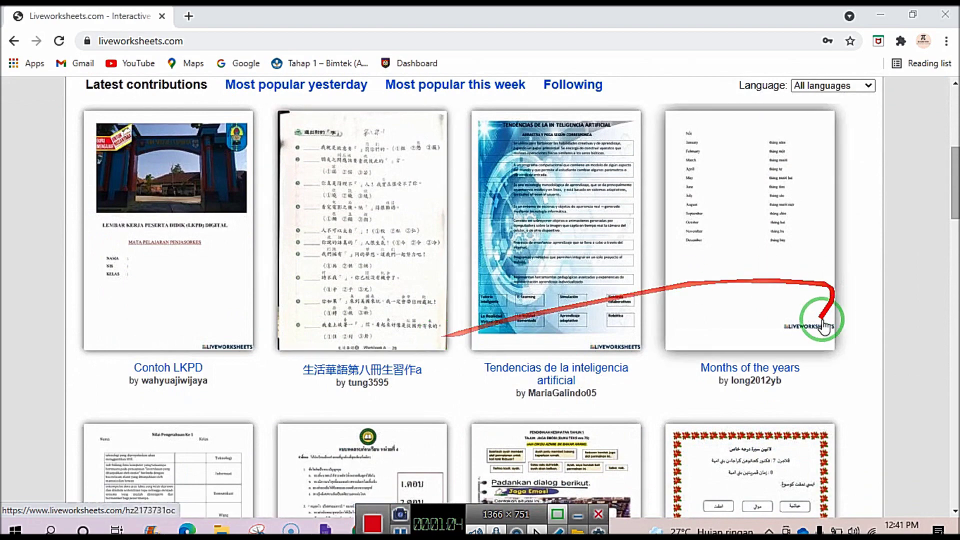
scroll(656, 304, "up", 5)
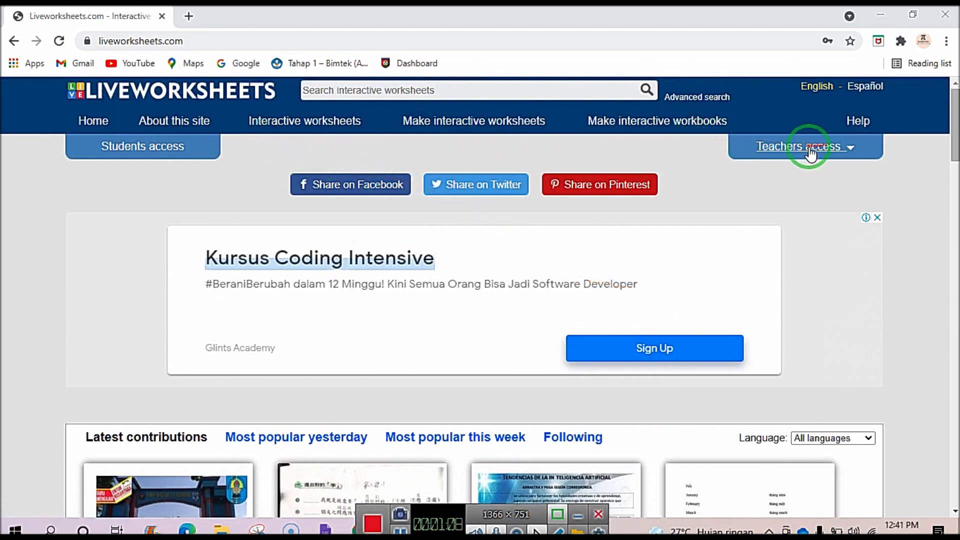
Fill the teacher registration form with a username and password, getting the 'username already in use' alert.
left_click(850, 148)
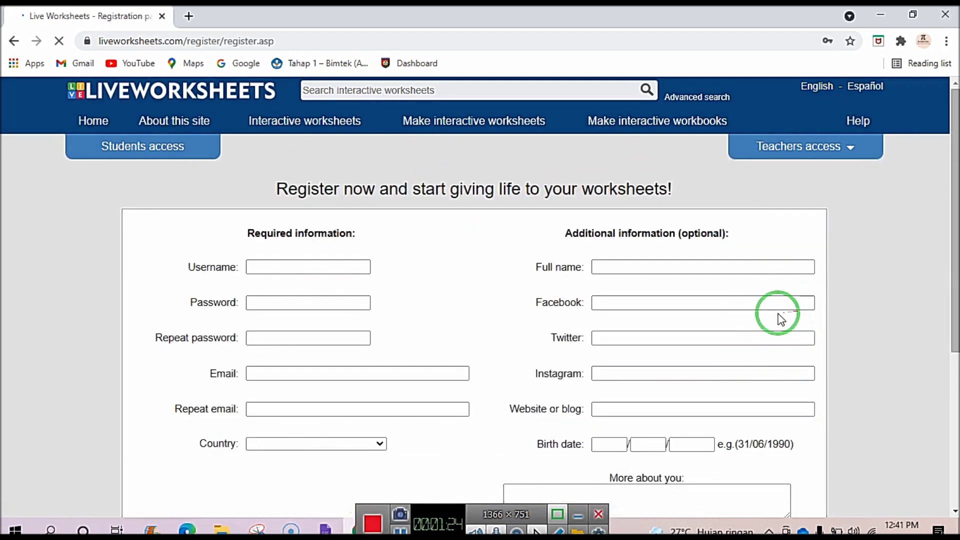
scroll(296, 290, "down", 2)
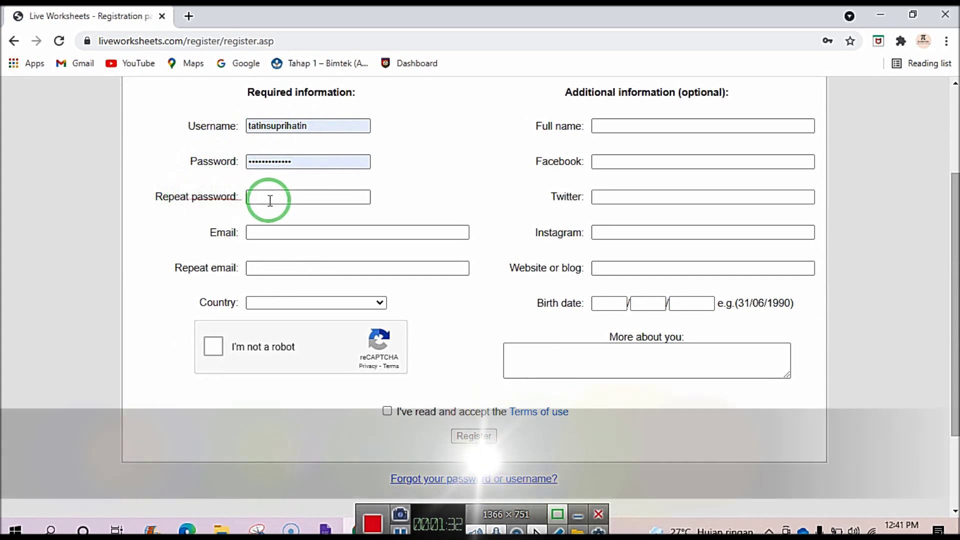
left_click(270, 201)
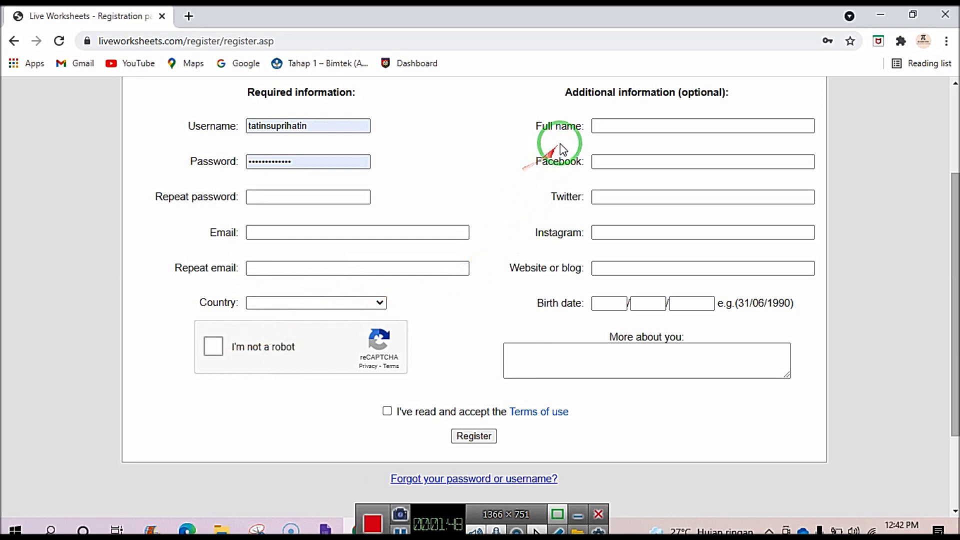
left_click(599, 131)
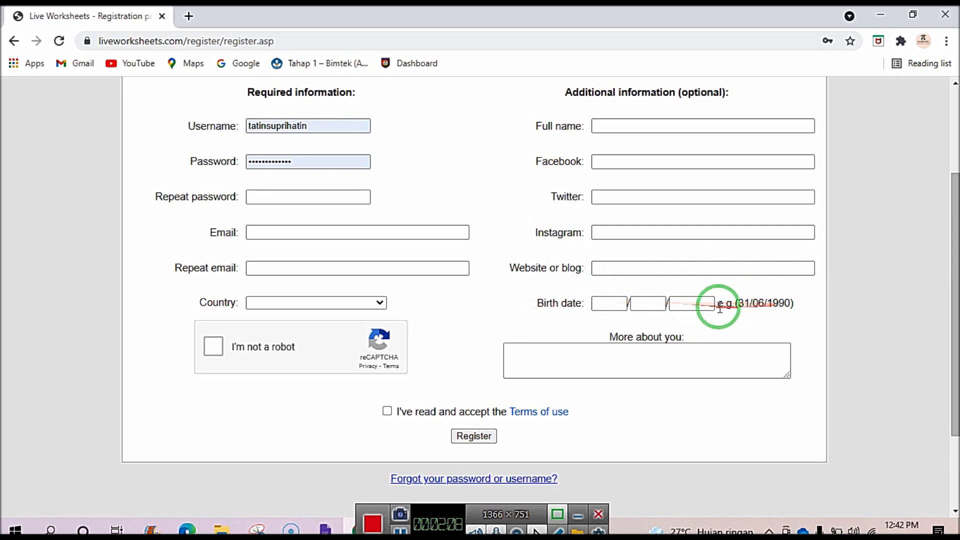
left_click(539, 364)
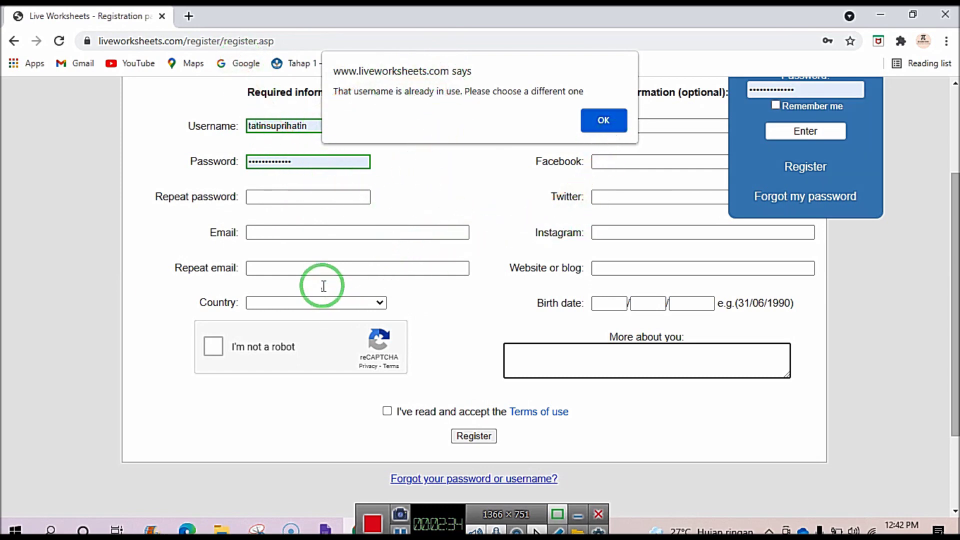
Dismiss the 'username already in use' alert and sign in with the autofilled existing teacher account.
left_click(607, 121)
scroll(525, 255, "up", 3)
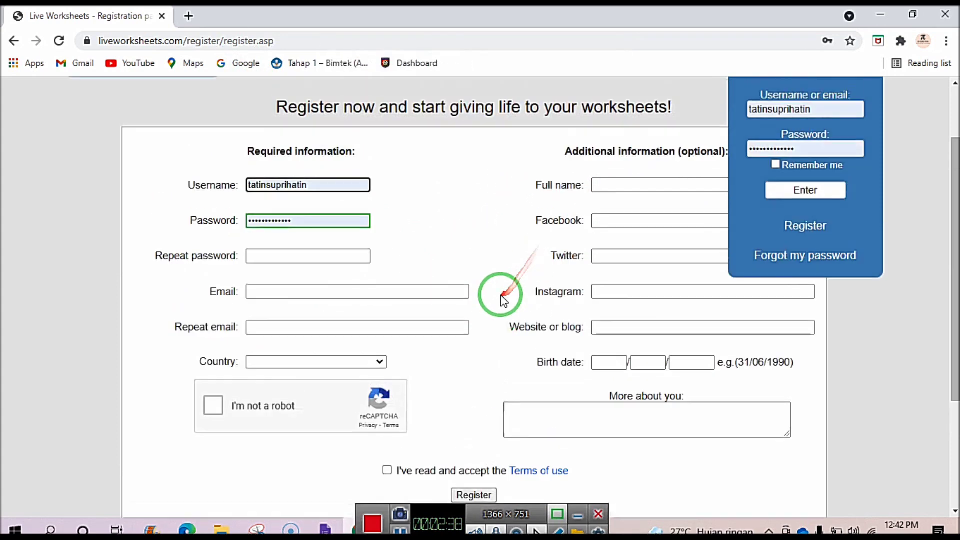
scroll(499, 294, "down", 3)
scroll(497, 295, "up", 2)
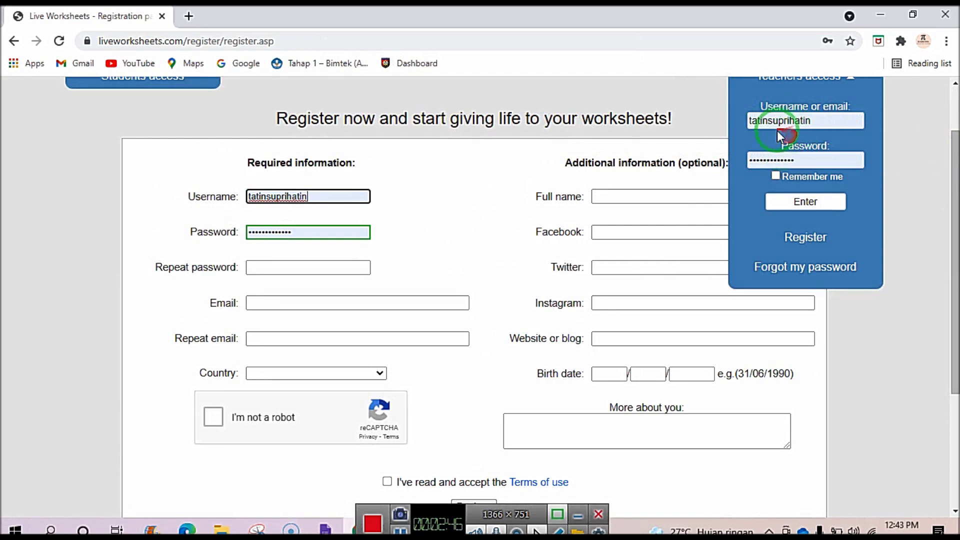
scroll(620, 227, "up", 1)
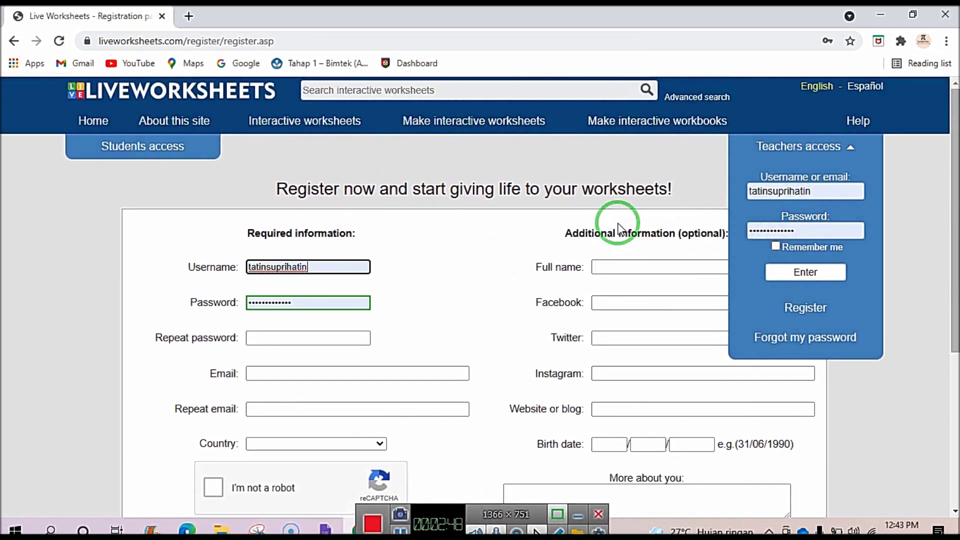
left_click_drag(429, 188, 697, 167)
mouse_move(835, 167)
left_mouse_down()
mouse_move(659, 165)
mouse_move(793, 155)
left_mouse_up()
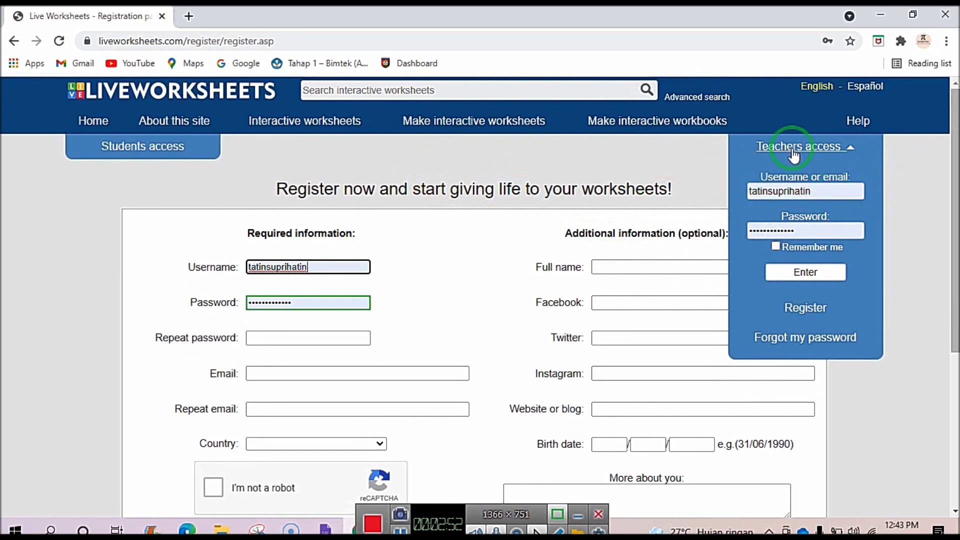
left_click_drag(806, 315, 429, 302)
mouse_move(370, 266)
left_mouse_down()
mouse_move(628, 219)
mouse_move(592, 400)
left_mouse_up()
left_click_drag(107, 345, 547, 278)
scroll(500, 310, "down", 3)
left_click_drag(440, 300, 214, 129)
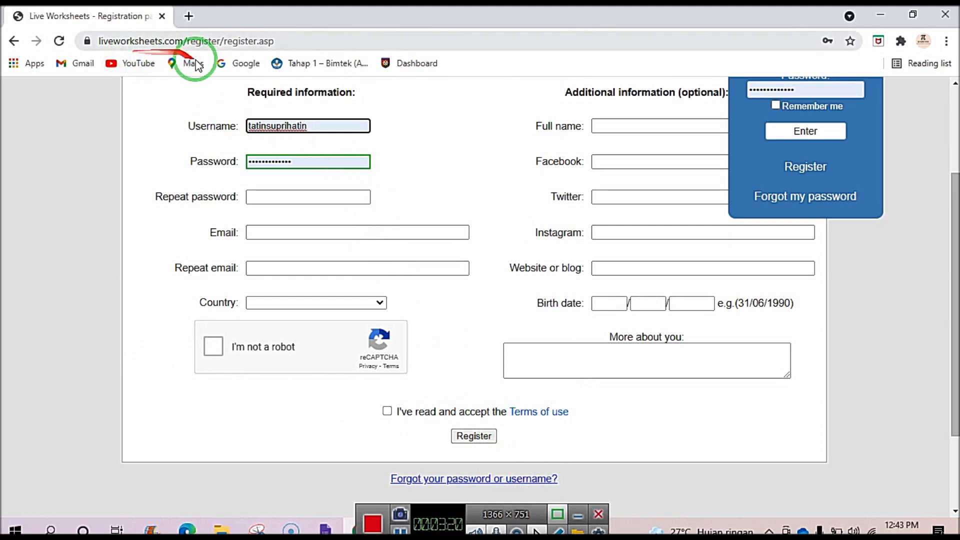
scroll(350, 175, "up", 3)
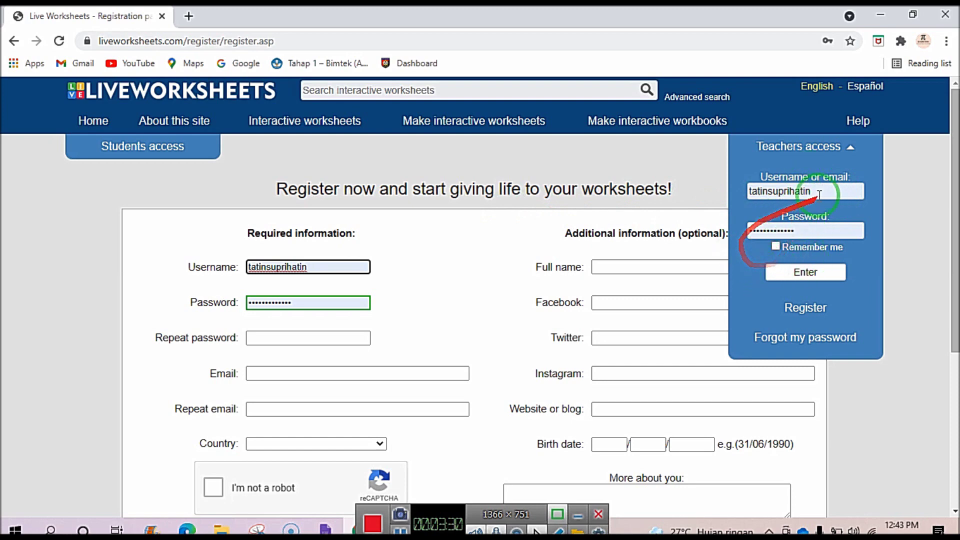
left_click(798, 273)
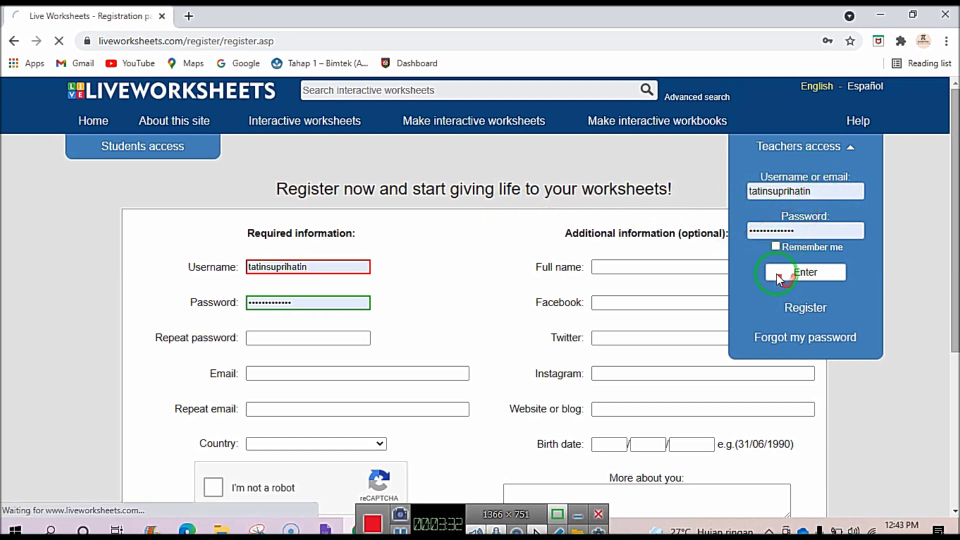
Return to the home page and scroll through the latest contributions as the signed-in teacher.
left_click(290, 267)
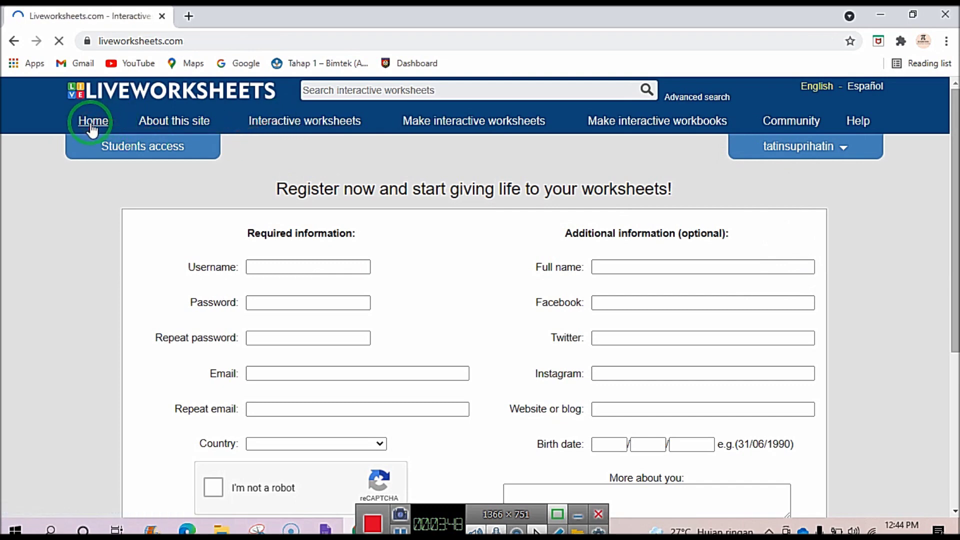
scroll(213, 334, "down", 1)
scroll(213, 335, "up", 1)
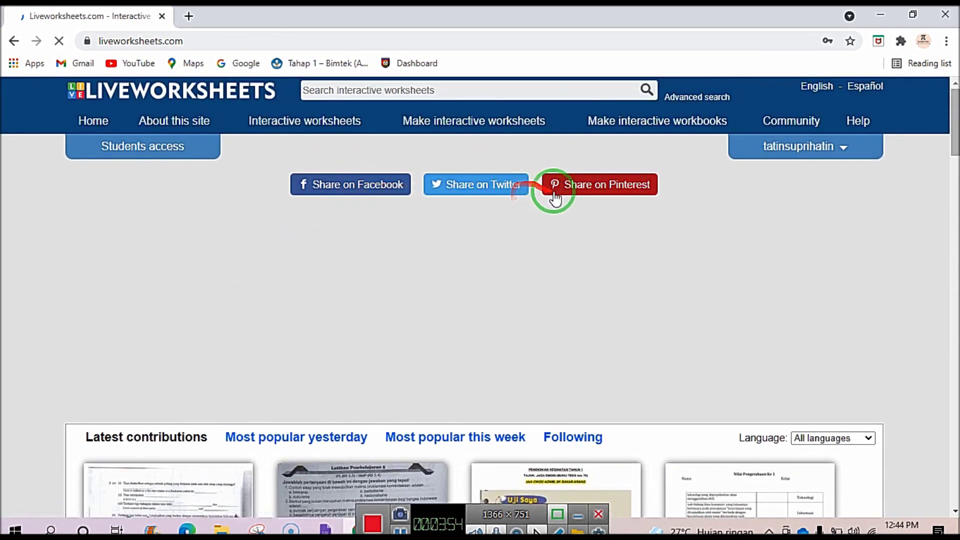
scroll(612, 238, "down", 10)
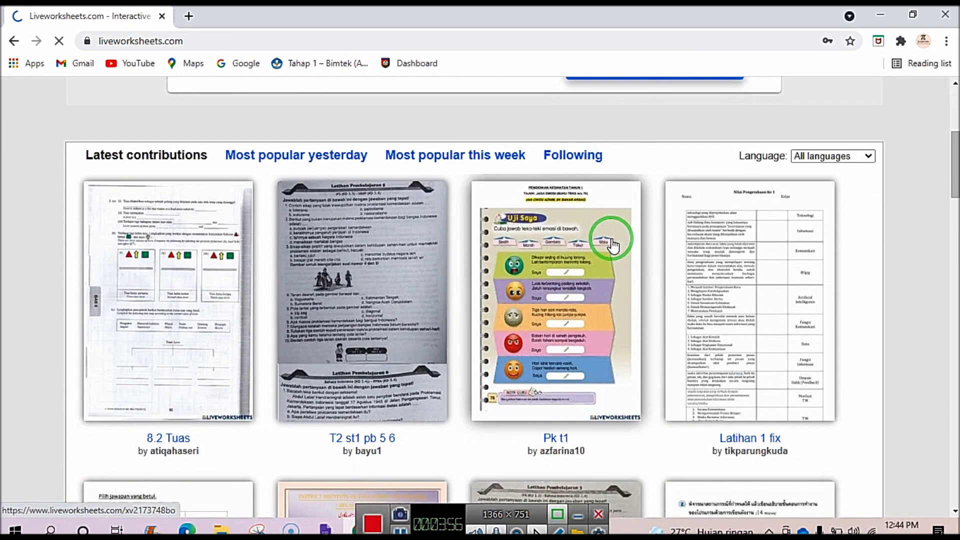
scroll(476, 250, "down", 4)
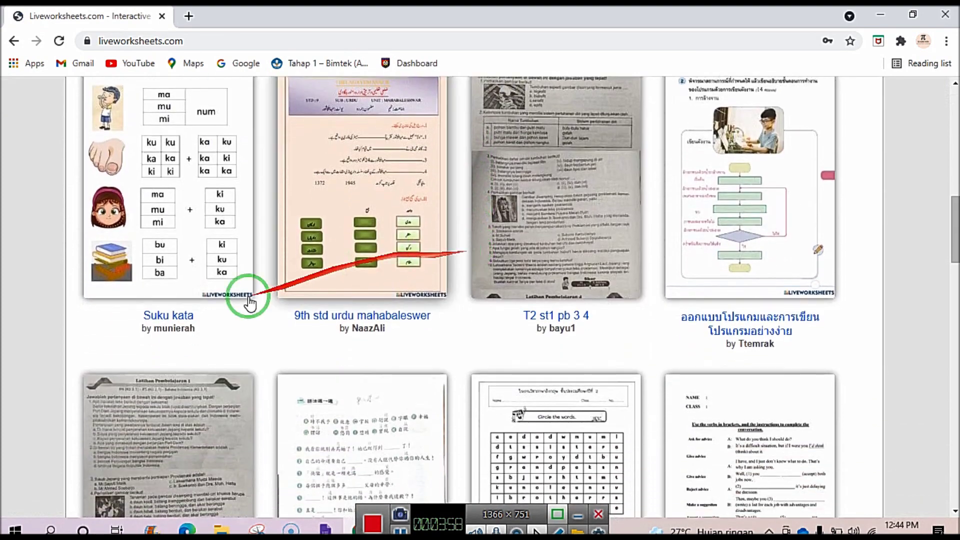
scroll(728, 253, "down", 6)
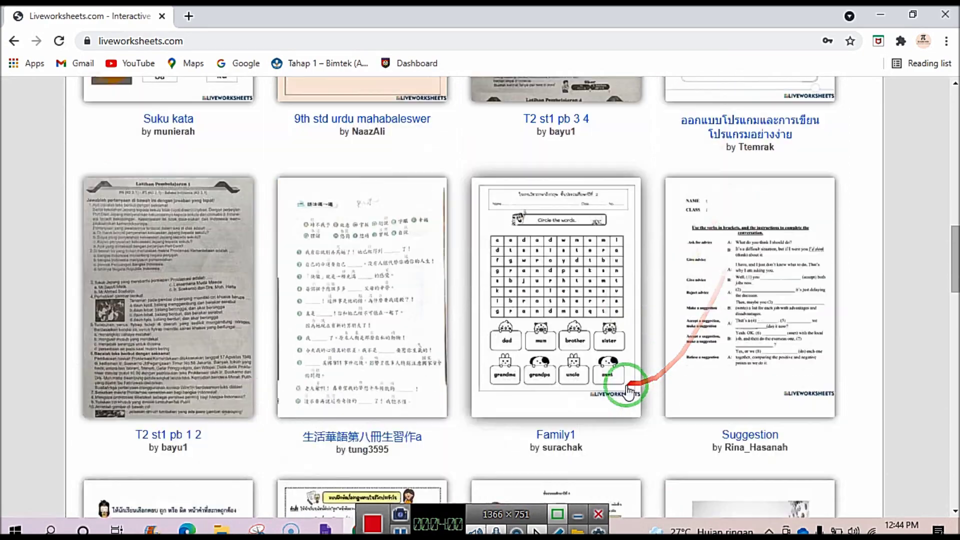
scroll(350, 300, "down", 5)
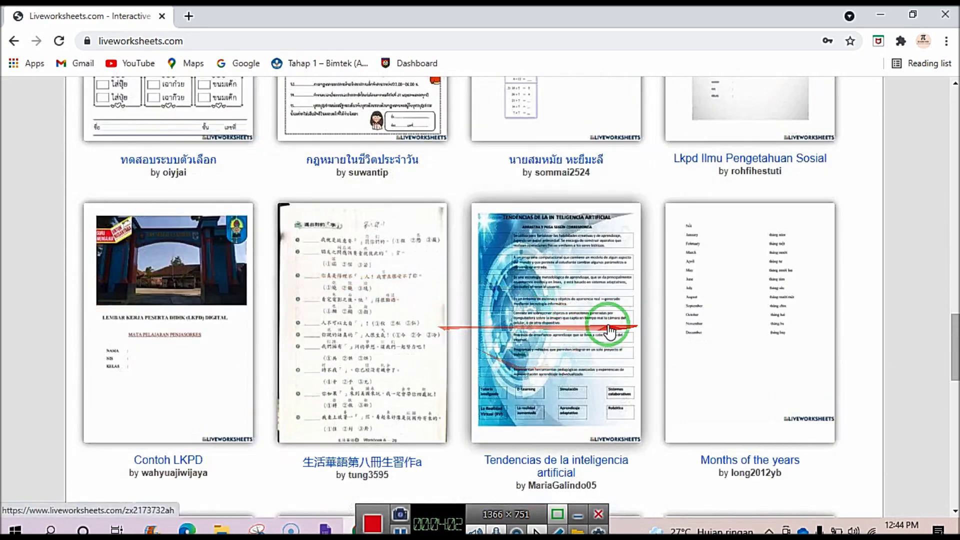
scroll(590, 320, "up", 6)
scroll(564, 314, "up", 10)
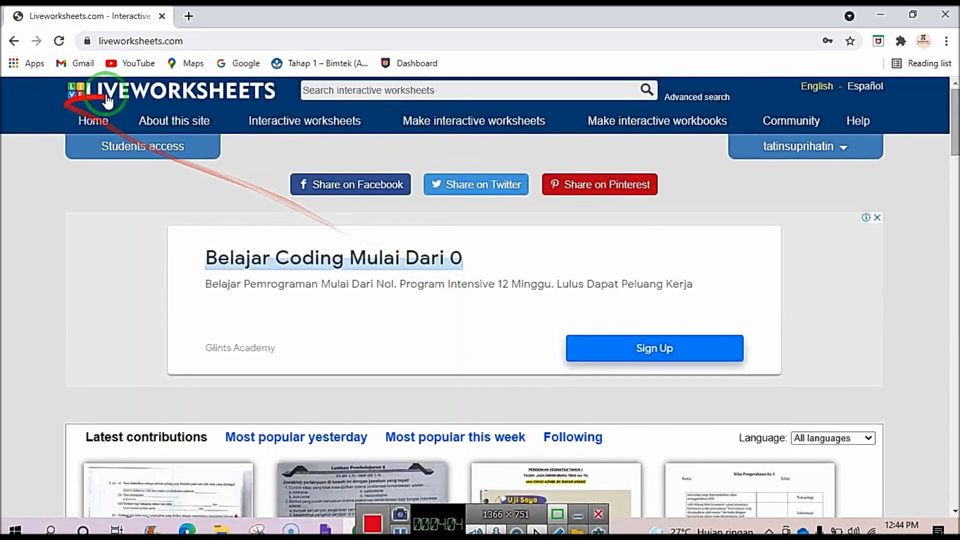
Open the About this site page, then the shared interactive worksheets collection.
left_click(162, 122)
scroll(255, 364, "down", 10)
scroll(250, 350, "up", 10)
left_click(277, 123)
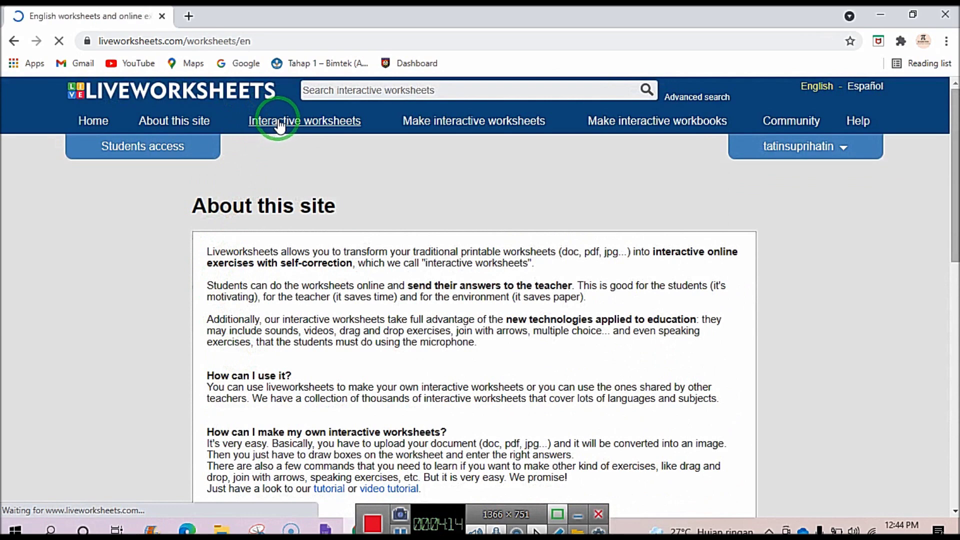
scroll(247, 365, "down", 4)
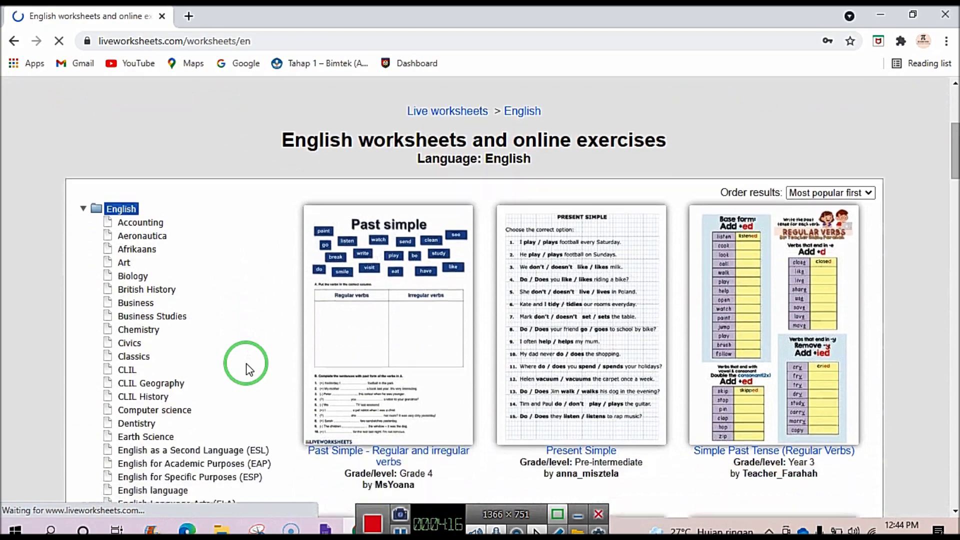
Filter the collection to the Art subject and scroll through the Art worksheets.
left_click(149, 223)
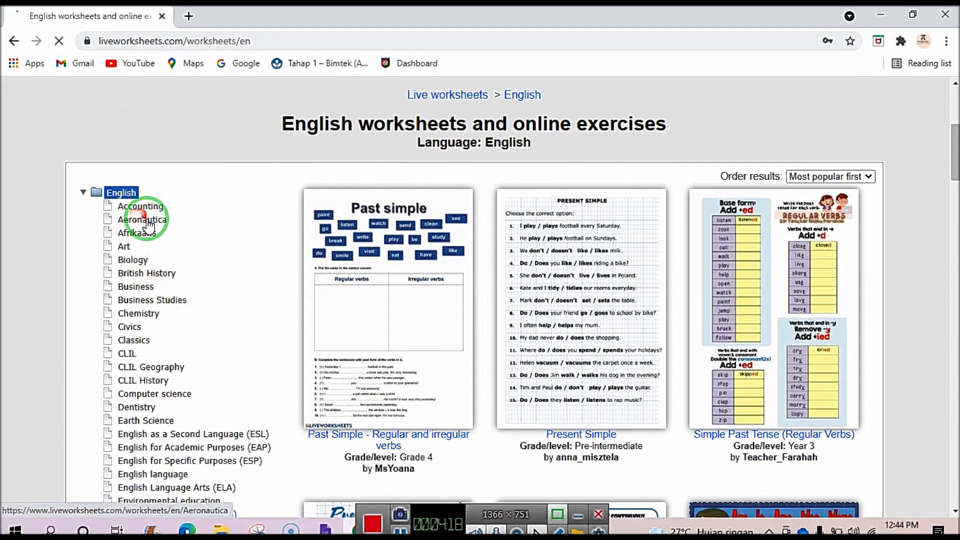
scroll(145, 250, "down", 6)
left_click(133, 280)
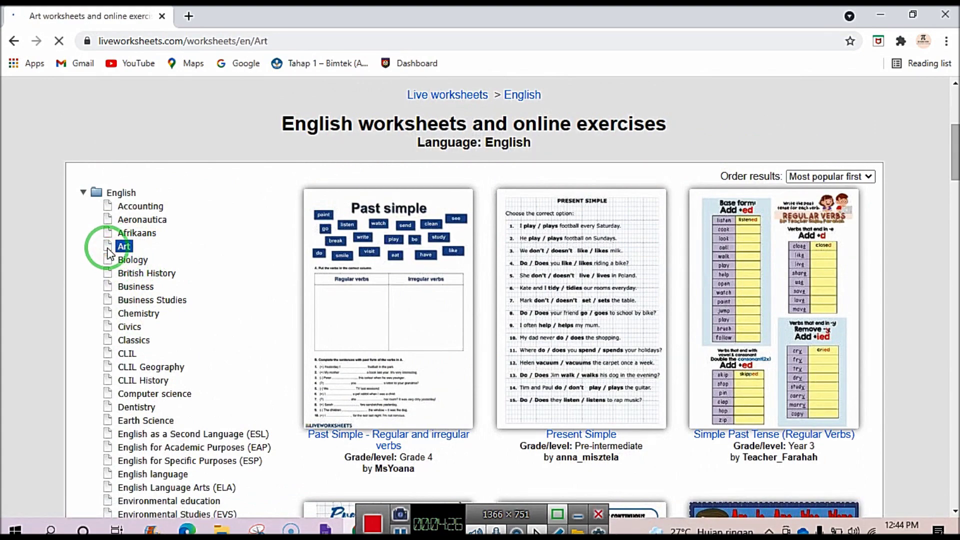
scroll(167, 336, "down", 5)
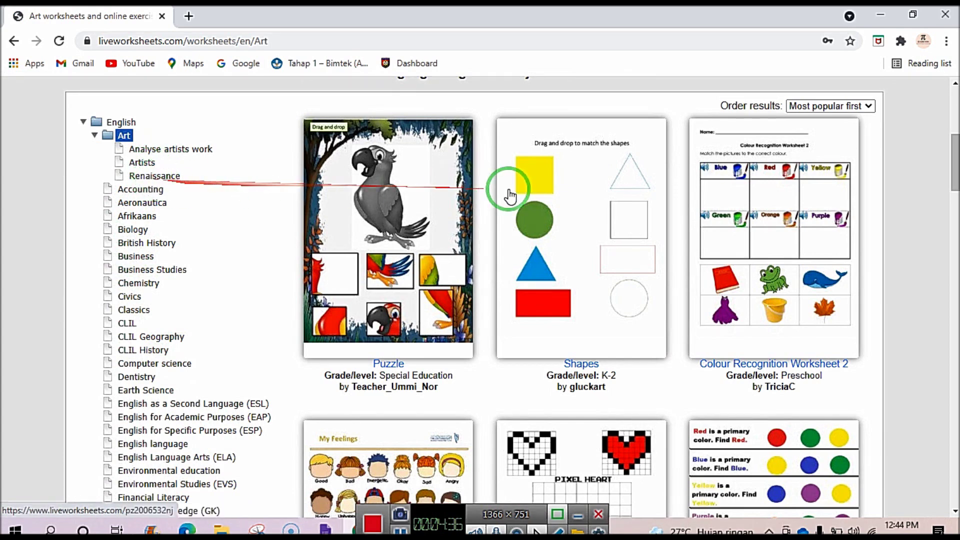
scroll(515, 268, "down", 5)
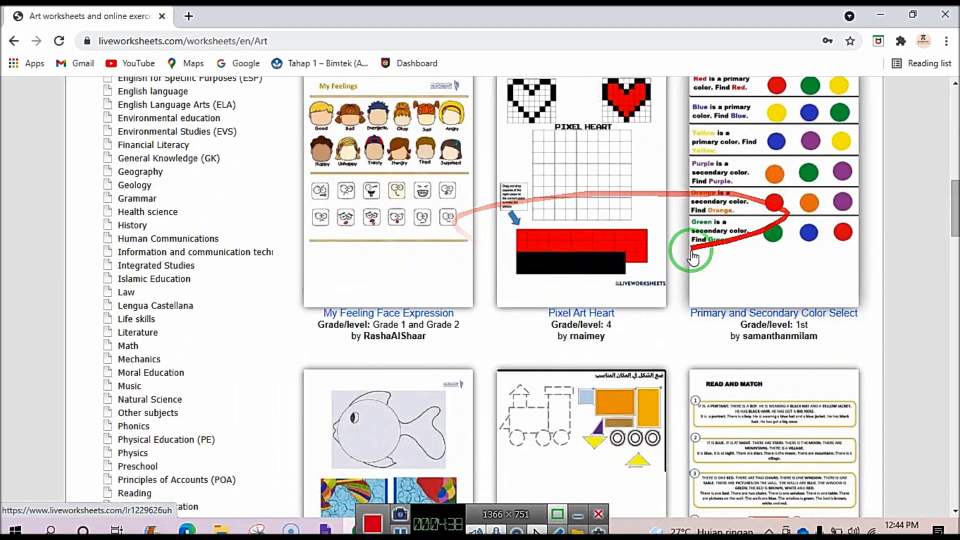
scroll(653, 275, "down", 3)
scroll(610, 373, "down", 5)
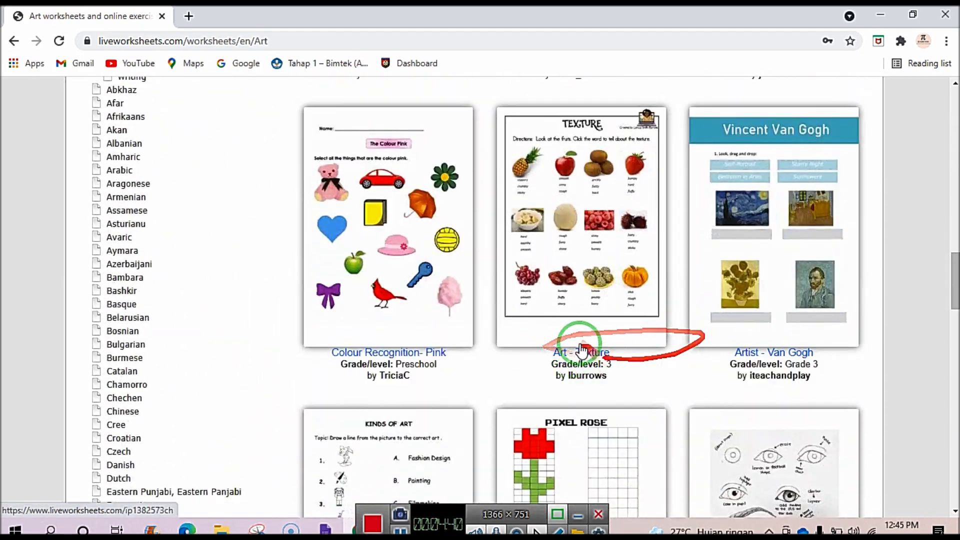
scroll(518, 358, "up", 15)
scroll(229, 315, "down", 4)
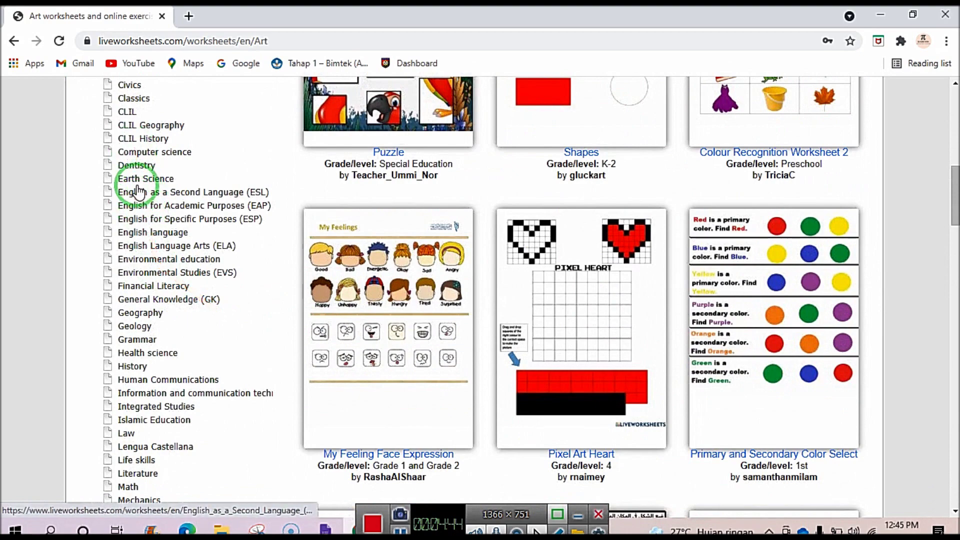
scroll(144, 261, "down", 1)
scroll(144, 261, "down", 3)
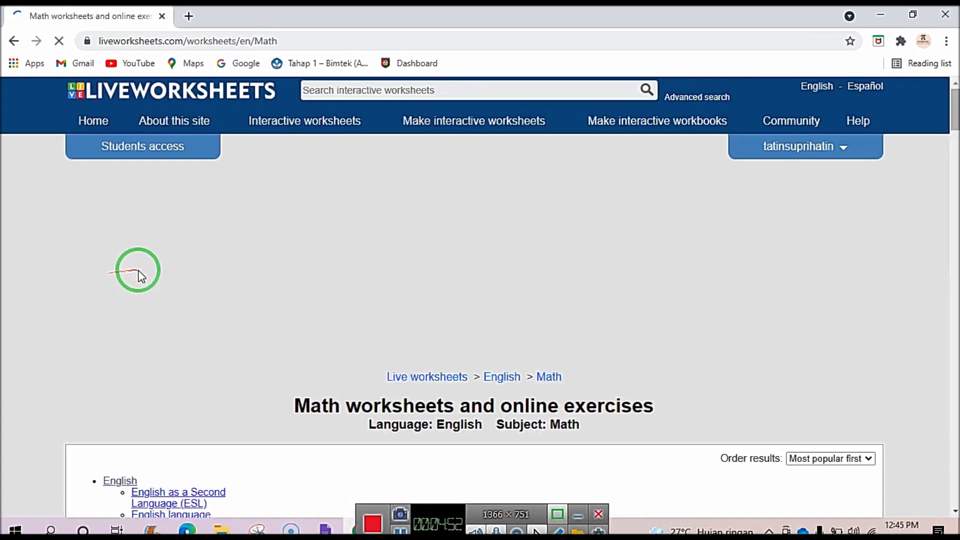
Scroll through the Math worksheet cards down to 'Addition without regrouping'.
scroll(136, 274, "down", 10)
scroll(141, 278, "down", 10)
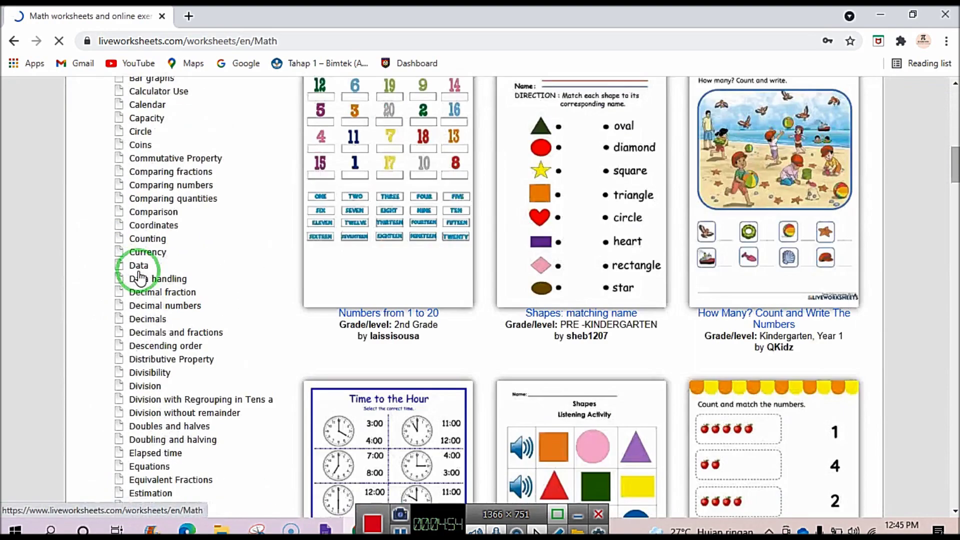
scroll(140, 276, "up", 7)
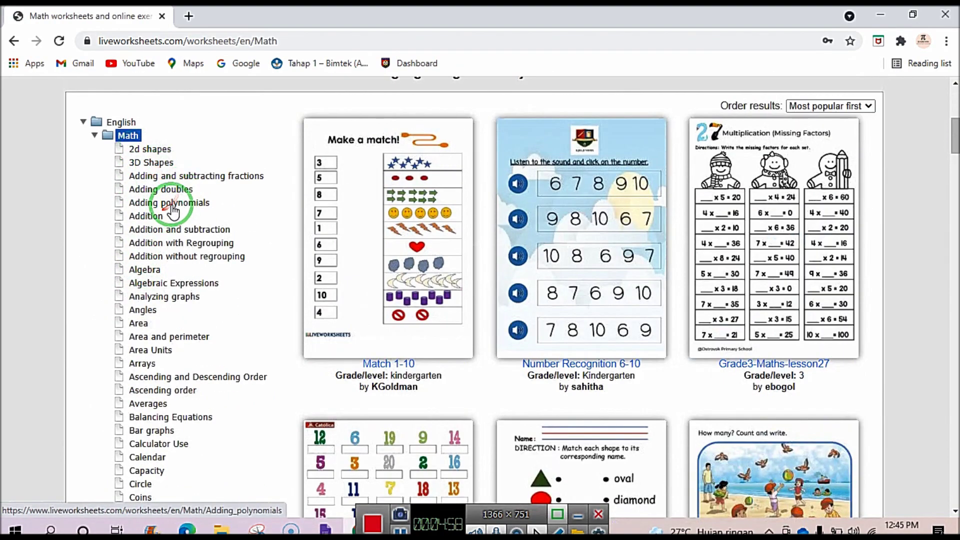
scroll(150, 289, "down", 7)
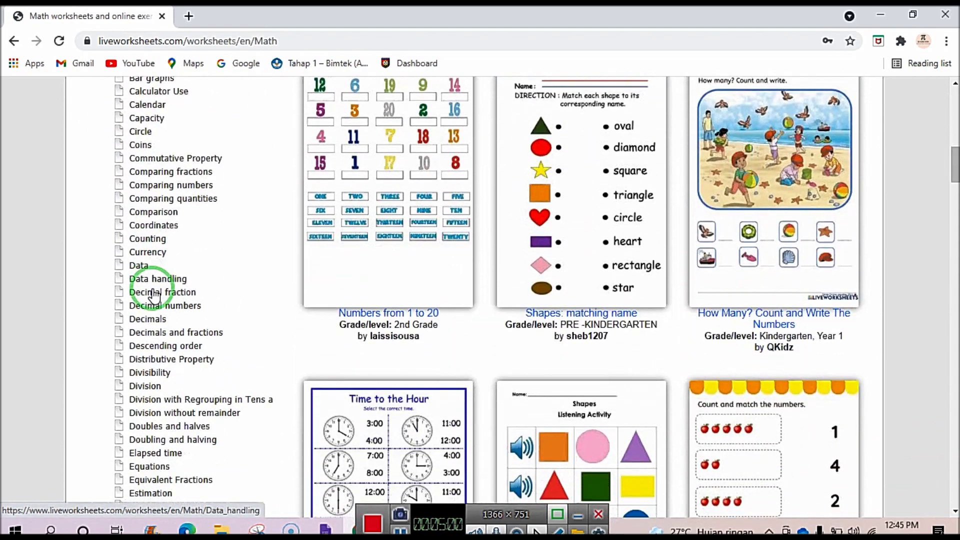
scroll(152, 295, "down", 3)
scroll(152, 295, "down", 10)
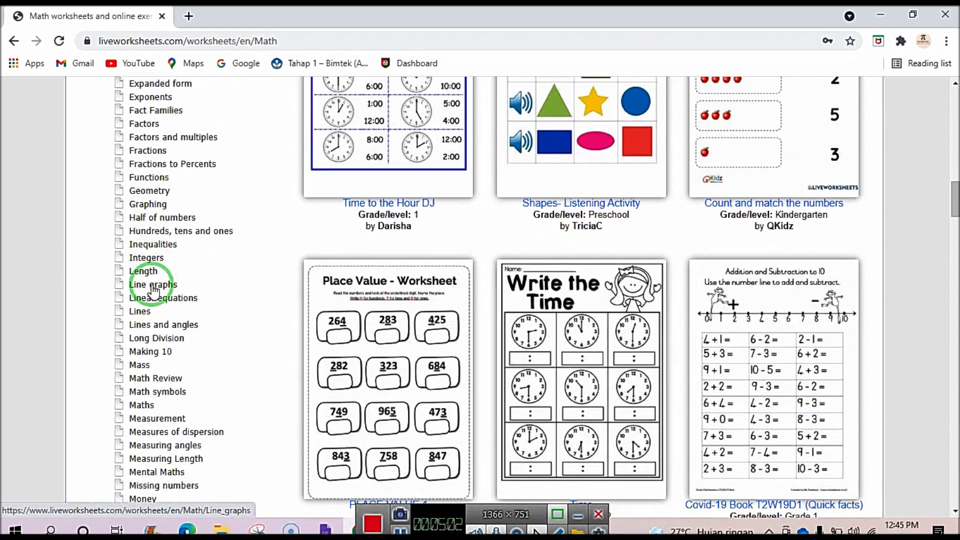
scroll(152, 299, "down", 4)
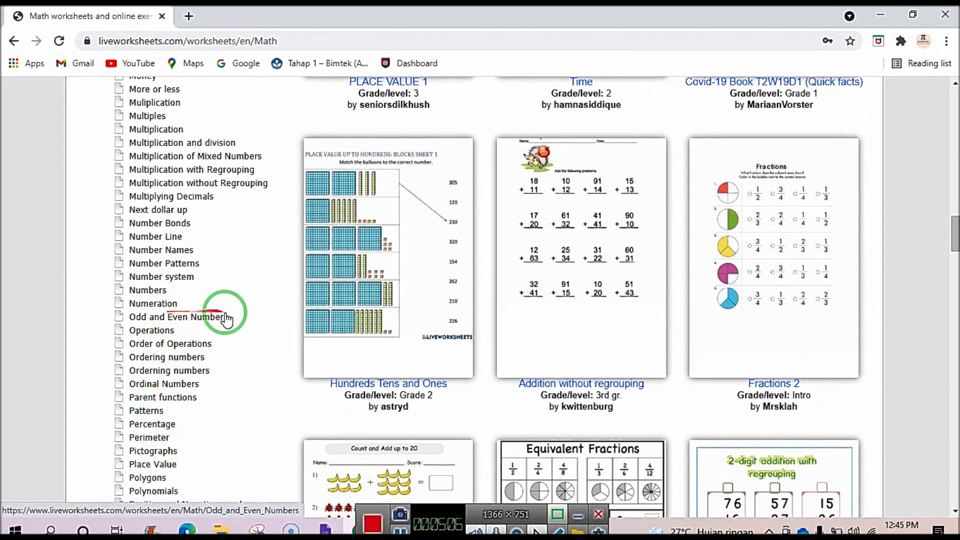
scroll(223, 335, "down", 3)
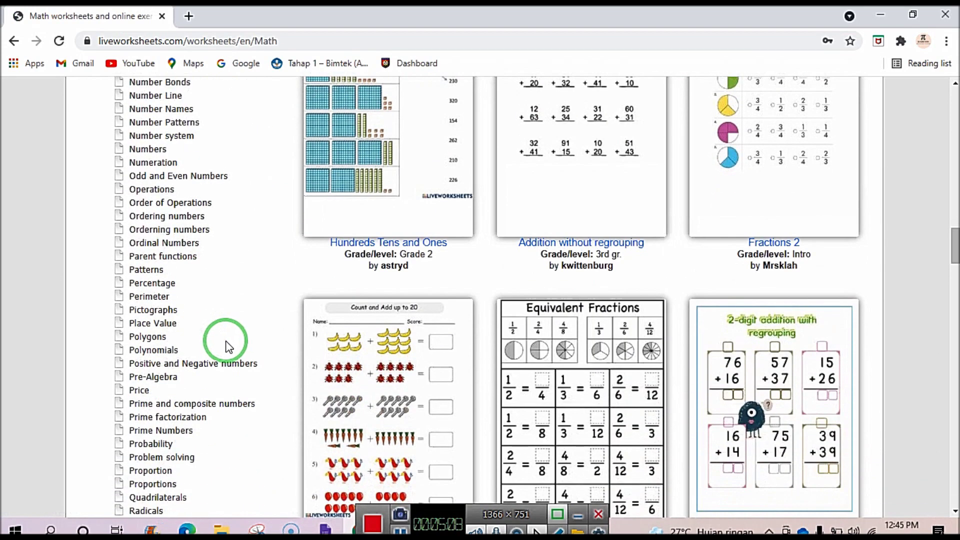
scroll(523, 373, "down", 4)
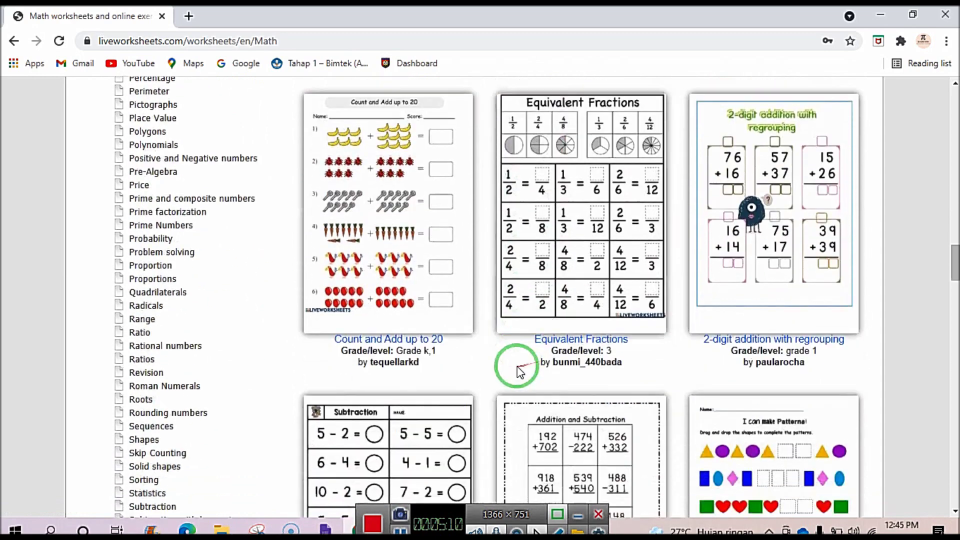
scroll(193, 368, "down", 9)
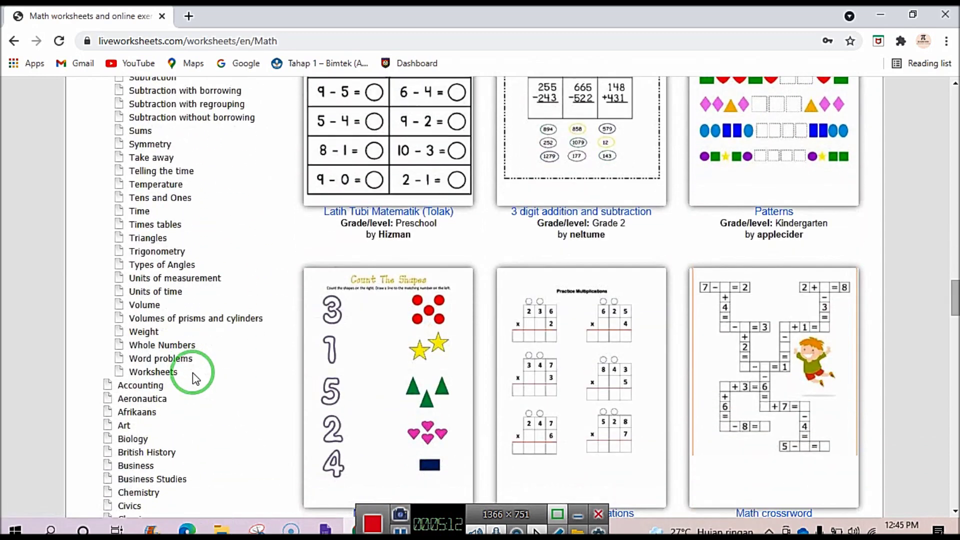
scroll(193, 373, "down", 1)
scroll(185, 365, "down", 2)
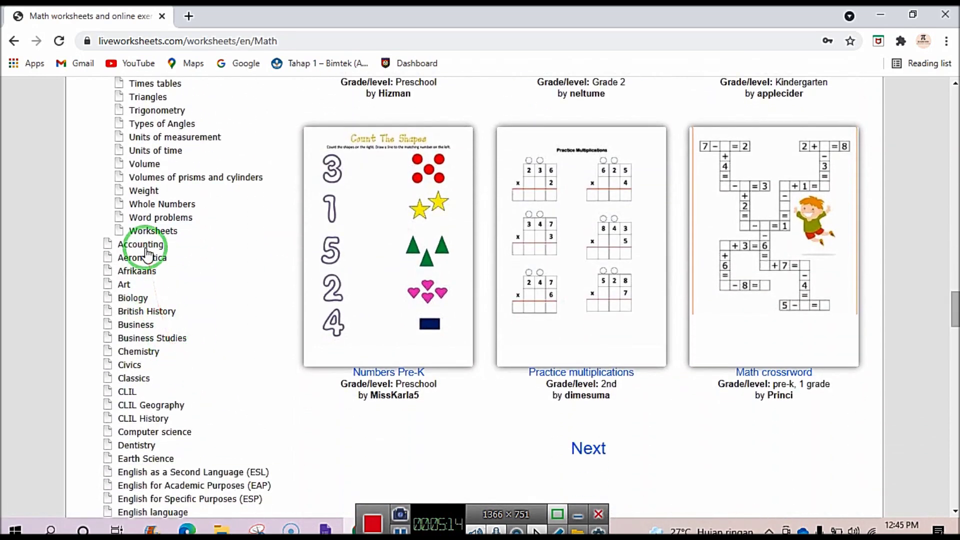
scroll(148, 325, "down", 3)
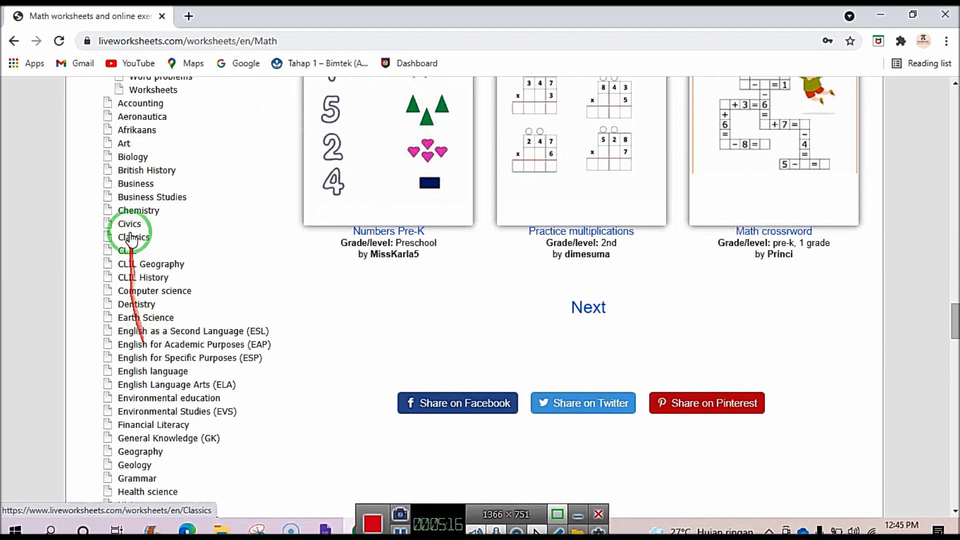
scroll(130, 240, "down", 7)
scroll(142, 353, "down", 11)
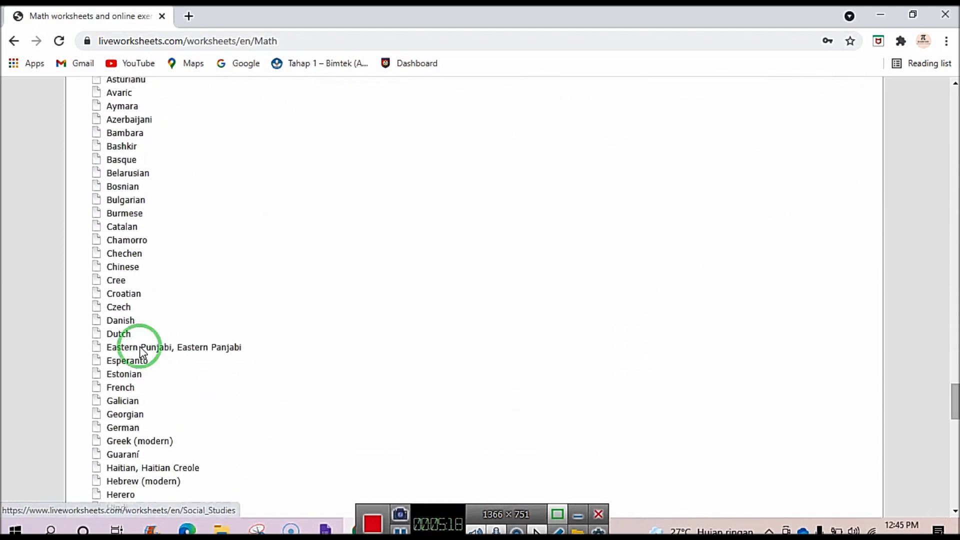
scroll(142, 356, "up", 20)
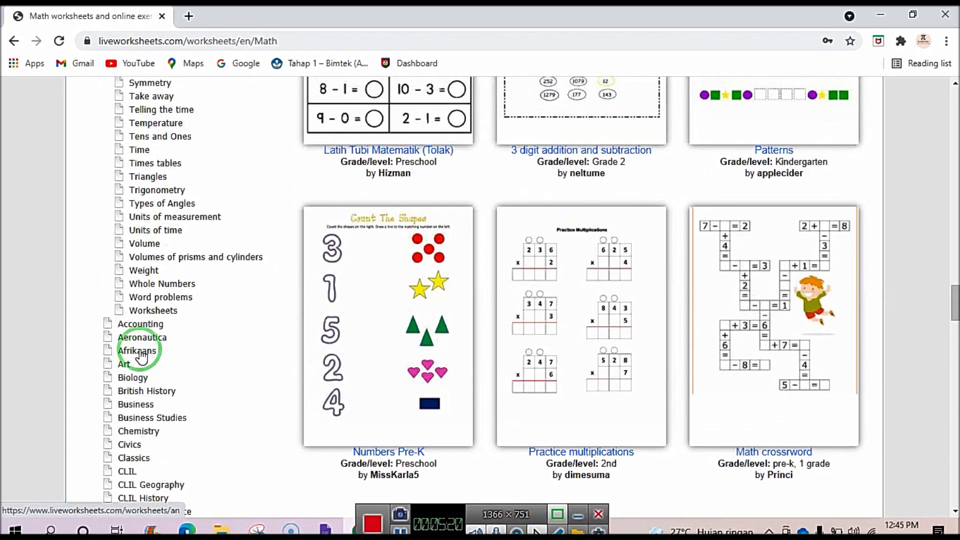
scroll(135, 350, "up", 14)
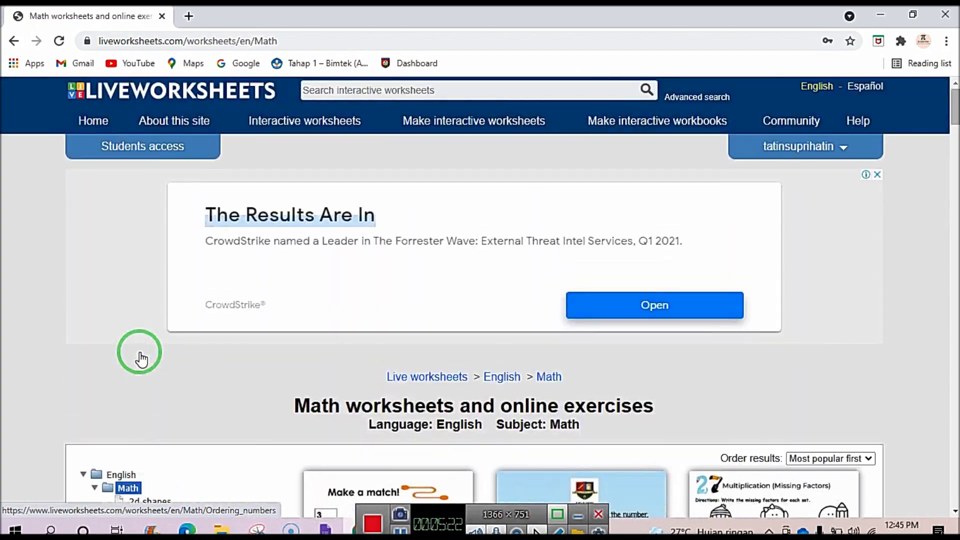
scroll(137, 350, "down", 5)
scroll(137, 343, "up", 1)
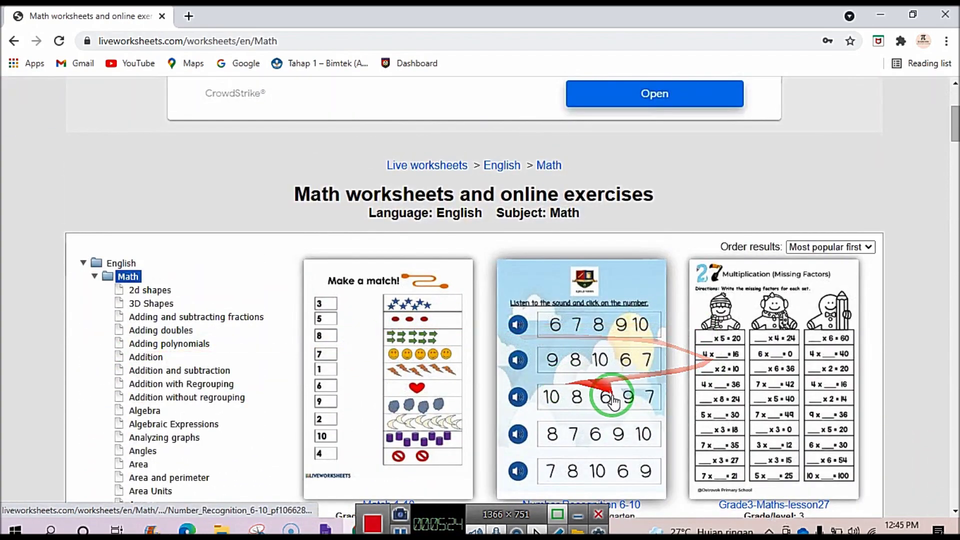
scroll(615, 395, "down", 3)
scroll(606, 402, "down", 3)
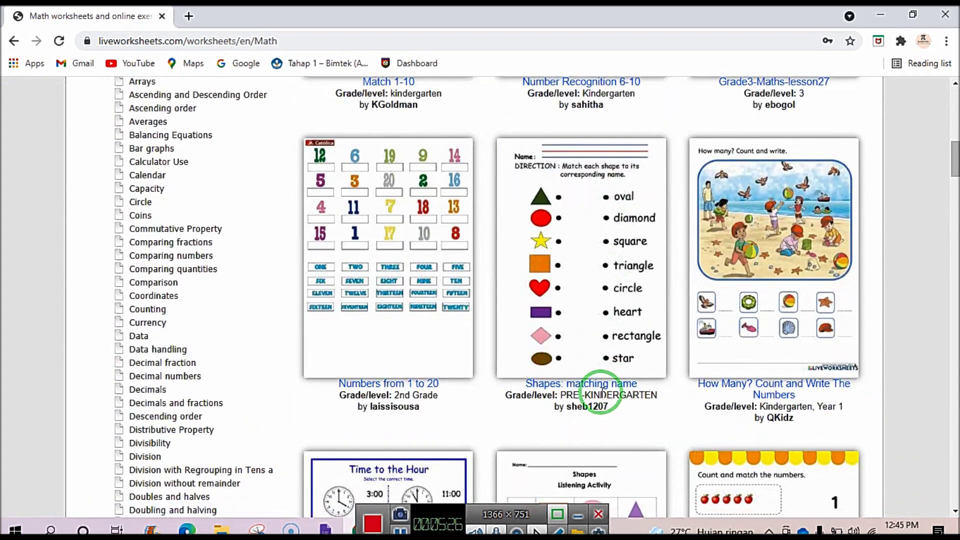
scroll(605, 395, "down", 4)
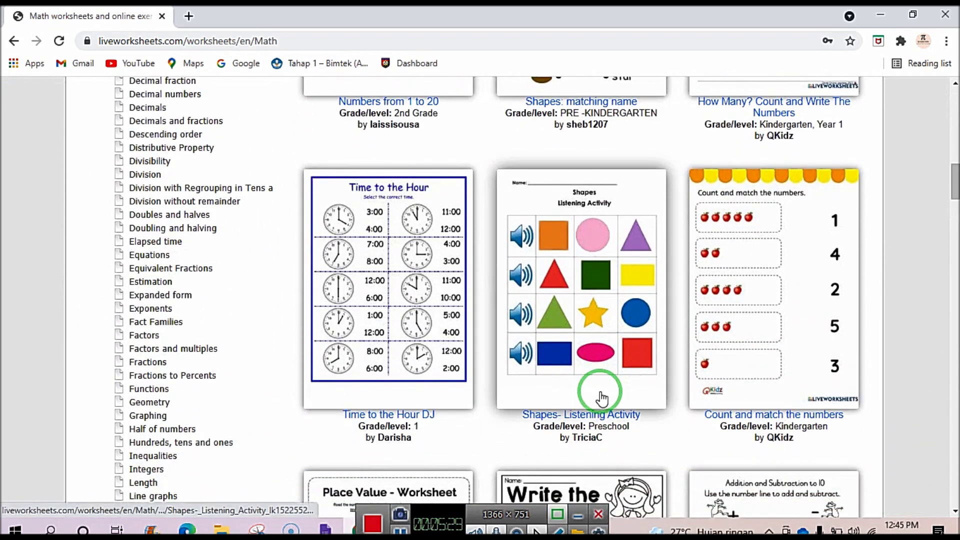
scroll(629, 345, "down", 2)
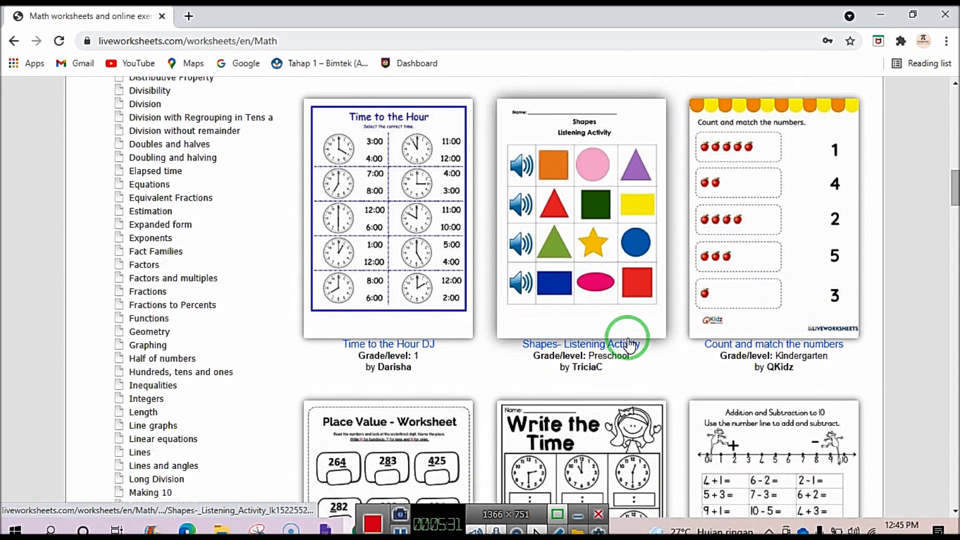
scroll(548, 316, "down", 3)
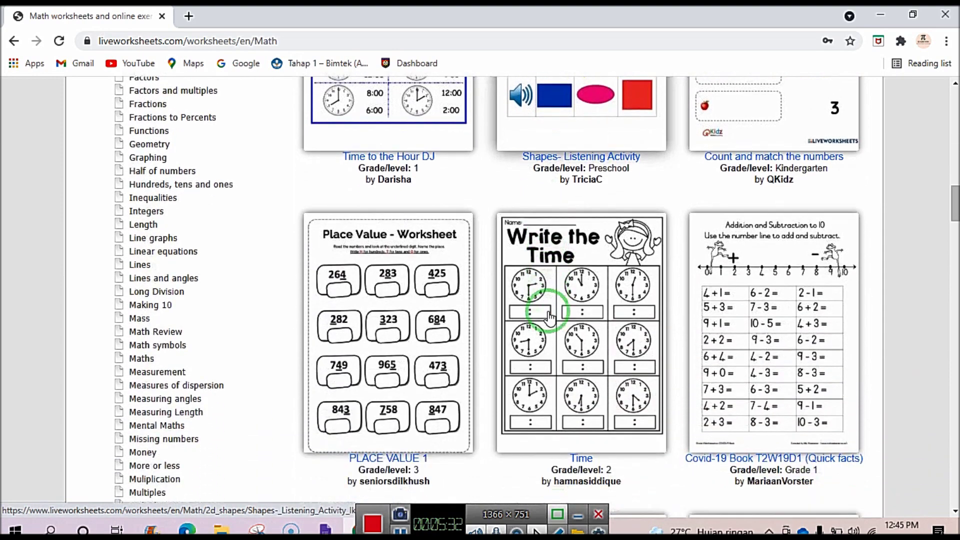
scroll(549, 316, "down", 8)
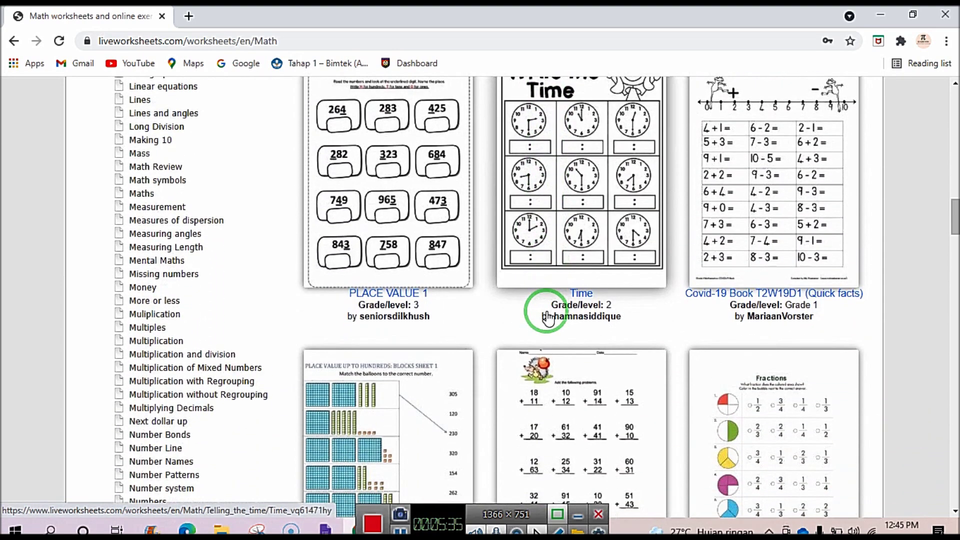
scroll(549, 317, "up", 1)
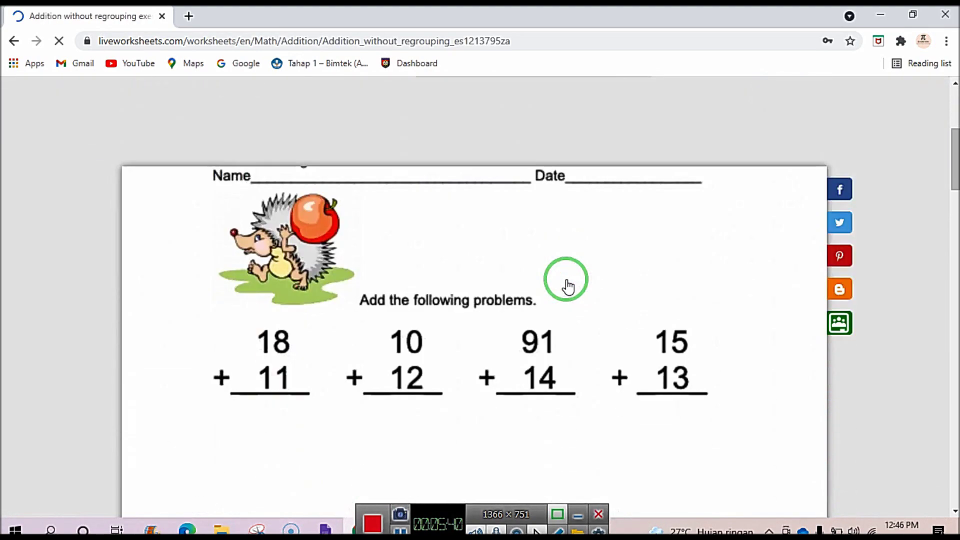
Look over the addition worksheet, clear the accidental selection and select the 18 + 11 answer box.
scroll(568, 282, "down", 2)
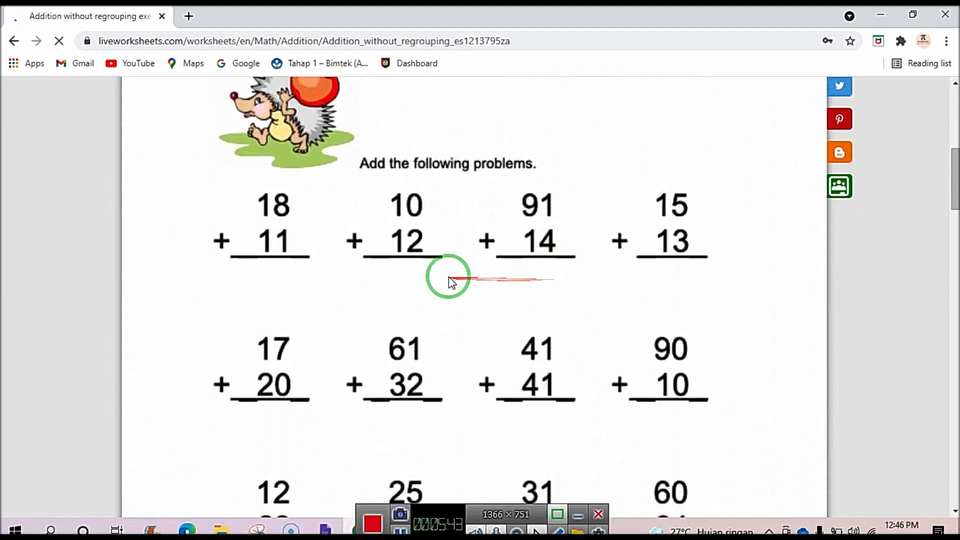
scroll(390, 288, "up", 4)
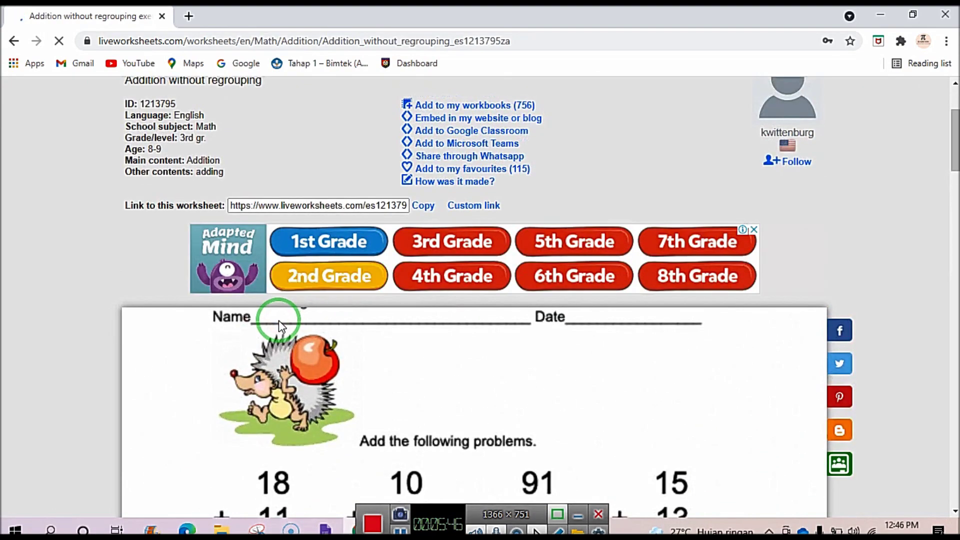
scroll(280, 326, "down", 7)
scroll(278, 320, "down", 7)
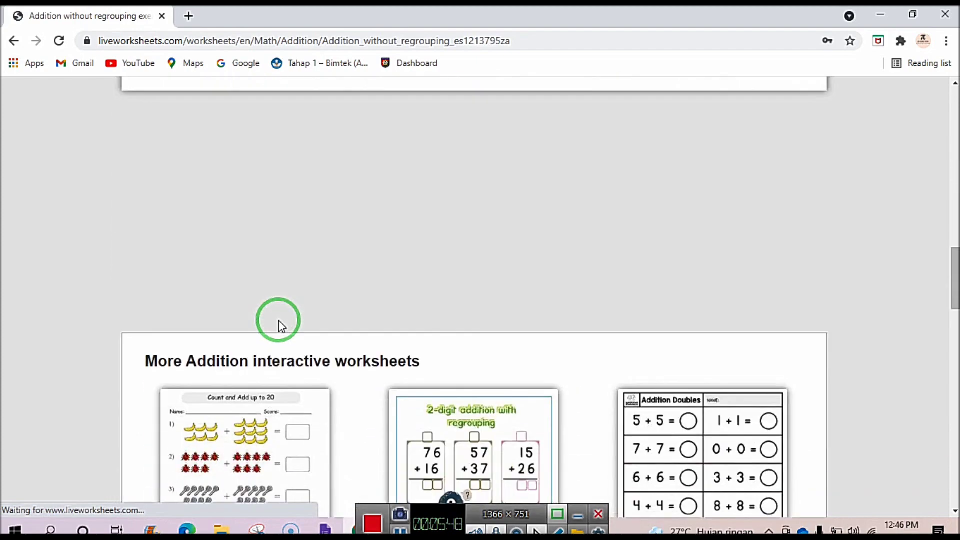
scroll(278, 321, "up", 5)
scroll(278, 320, "up", 8)
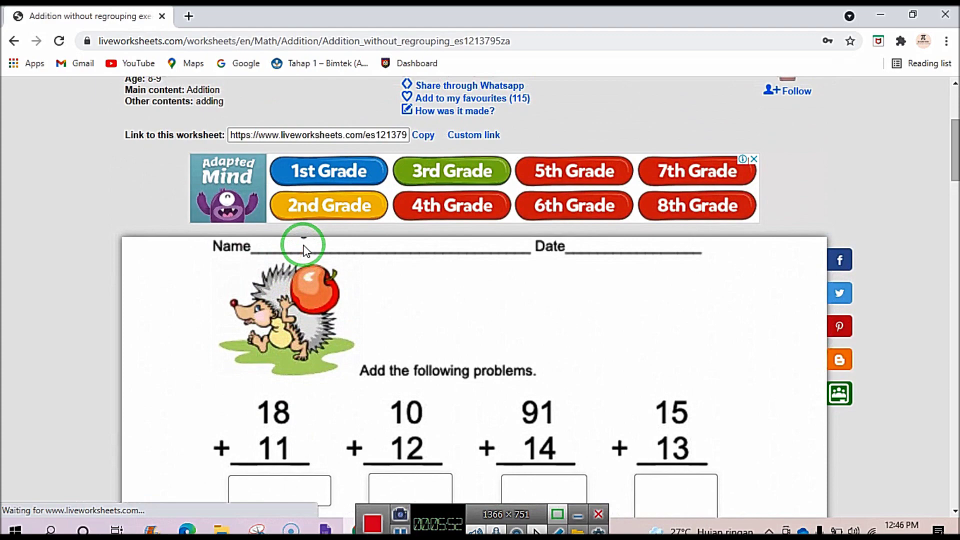
left_click_drag(286, 251, 629, 305)
left_click(574, 308)
scroll(564, 313, "down", 6)
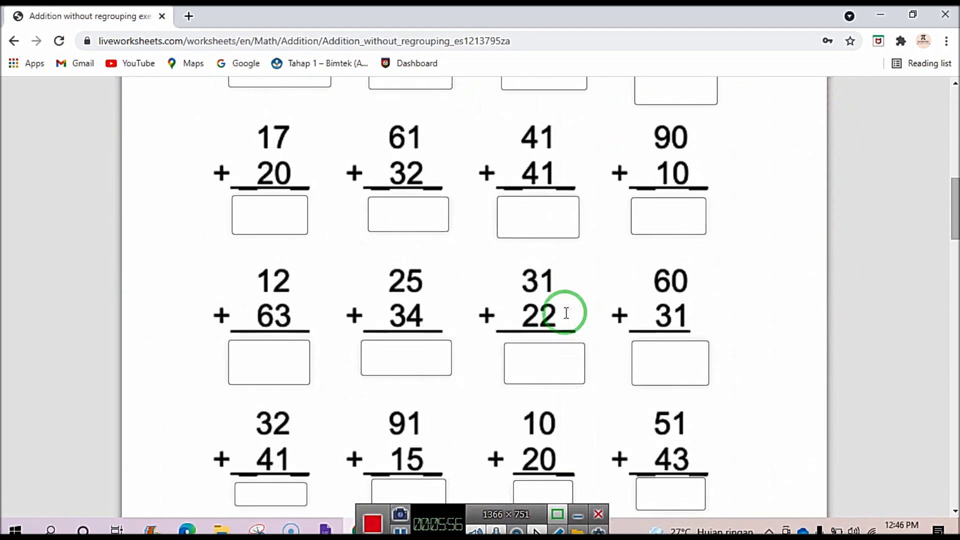
scroll(562, 313, "up", 4)
left_click(271, 352)
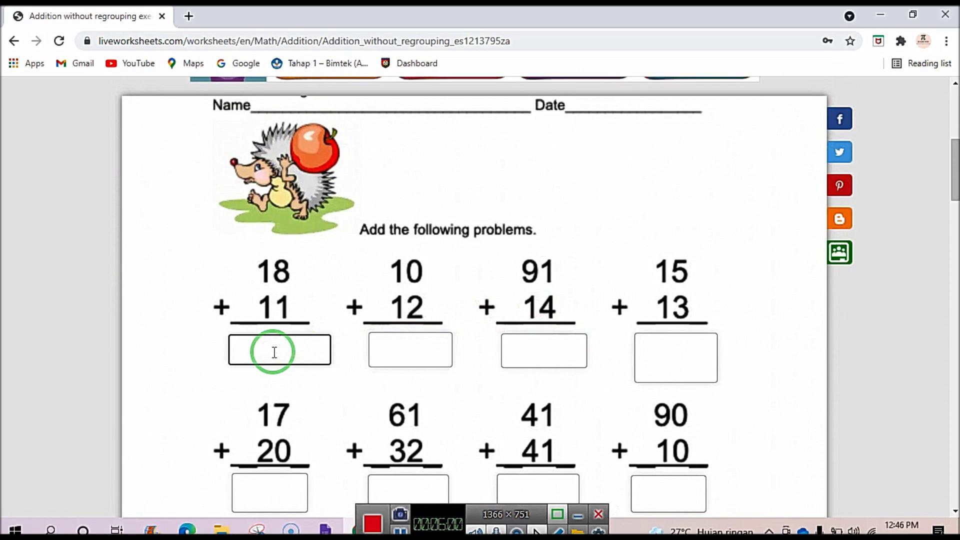
Enter 29, 22, 105, 28, 37 and 93 into the first six answer boxes.
left_click(413, 344)
type("22")
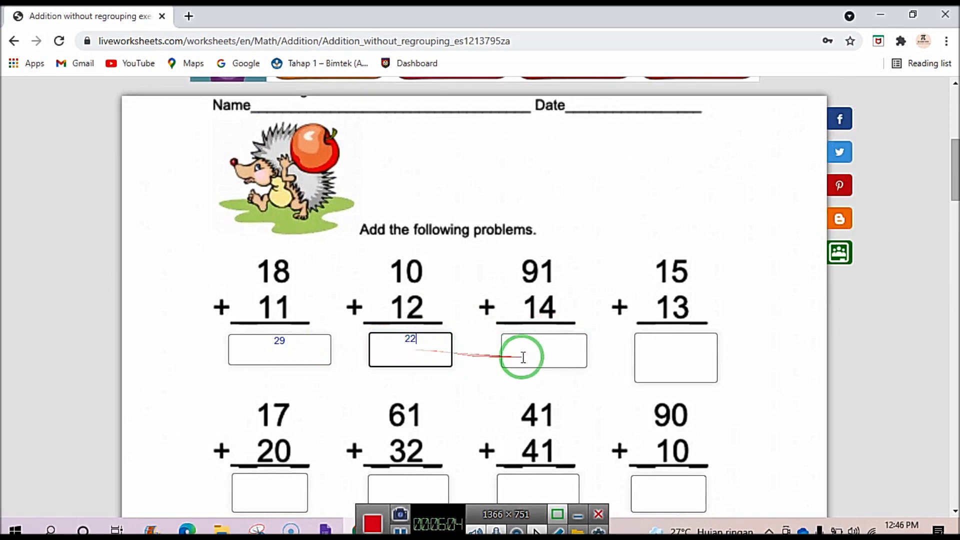
left_click(544, 355)
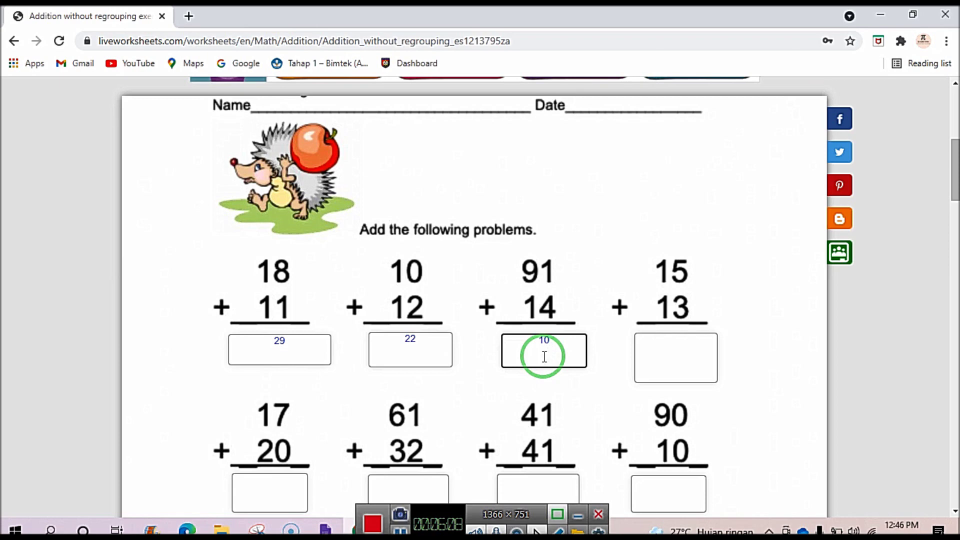
left_click(691, 348)
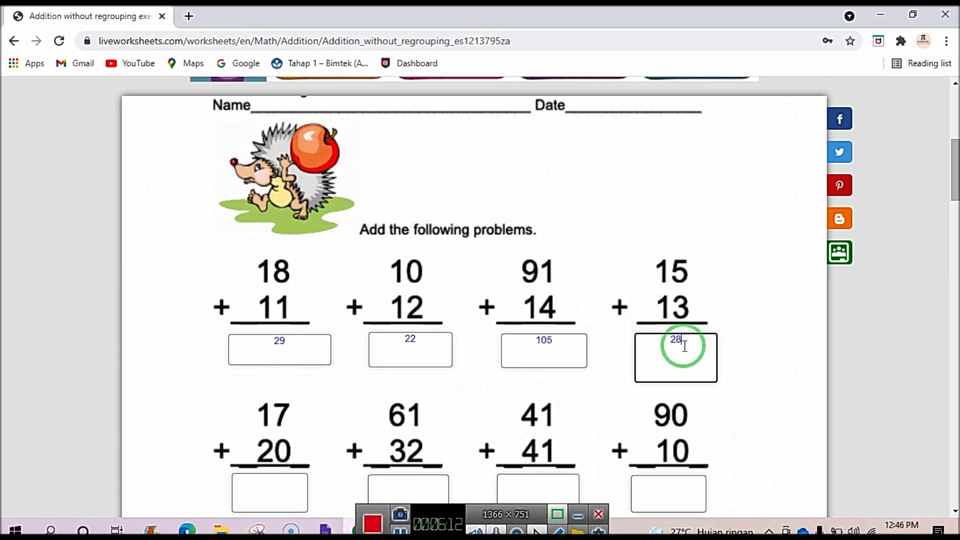
scroll(705, 365, "down", 5)
left_click(274, 209)
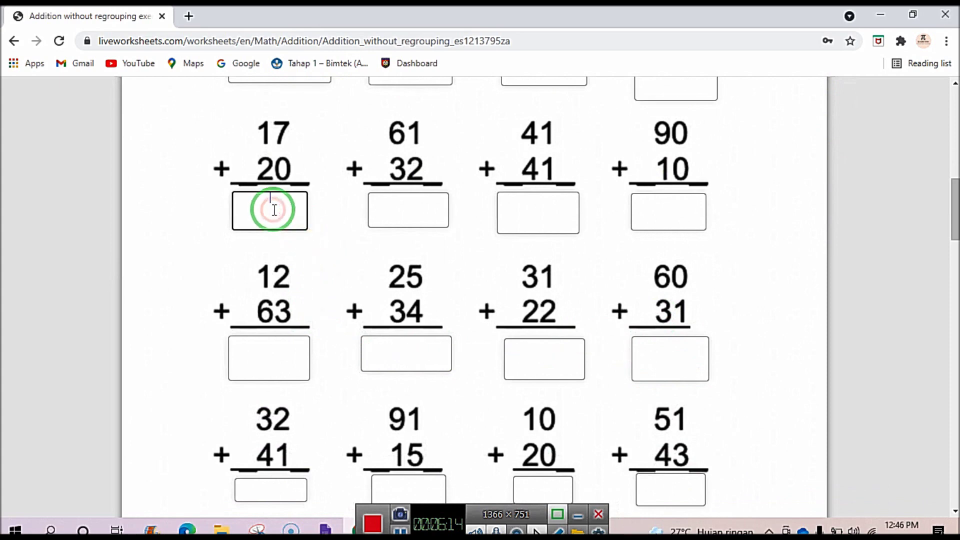
left_click(394, 195)
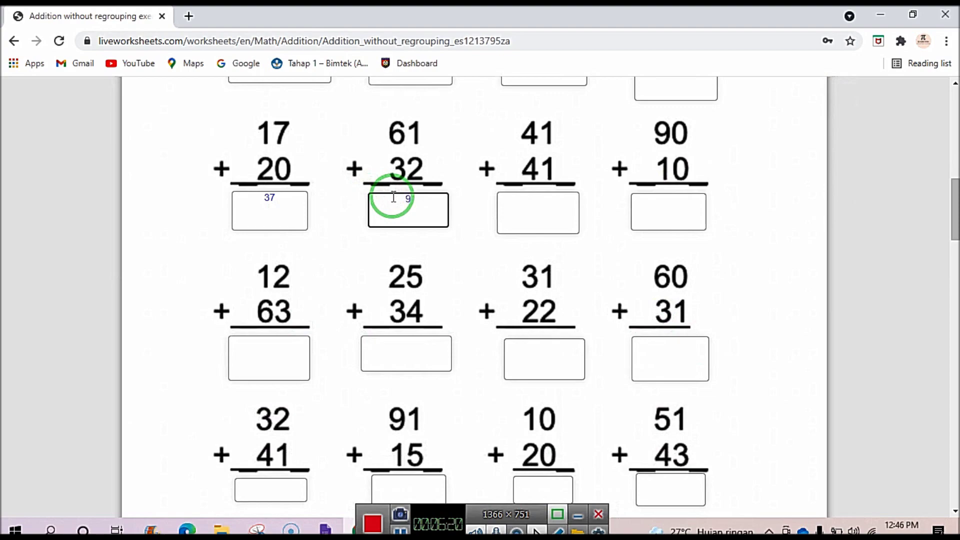
scroll(444, 210, "down", 4)
scroll(444, 225, "up", 5)
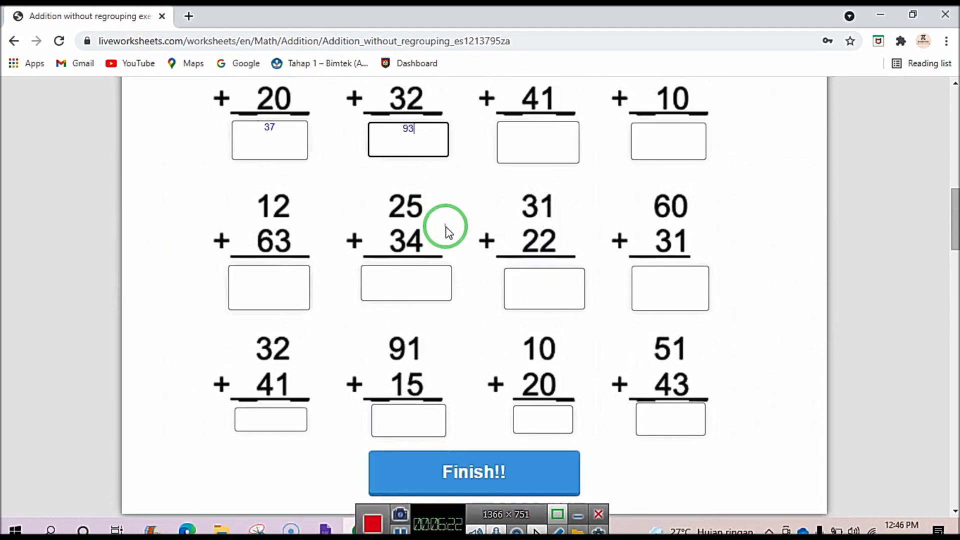
scroll(445, 232, "down", 6)
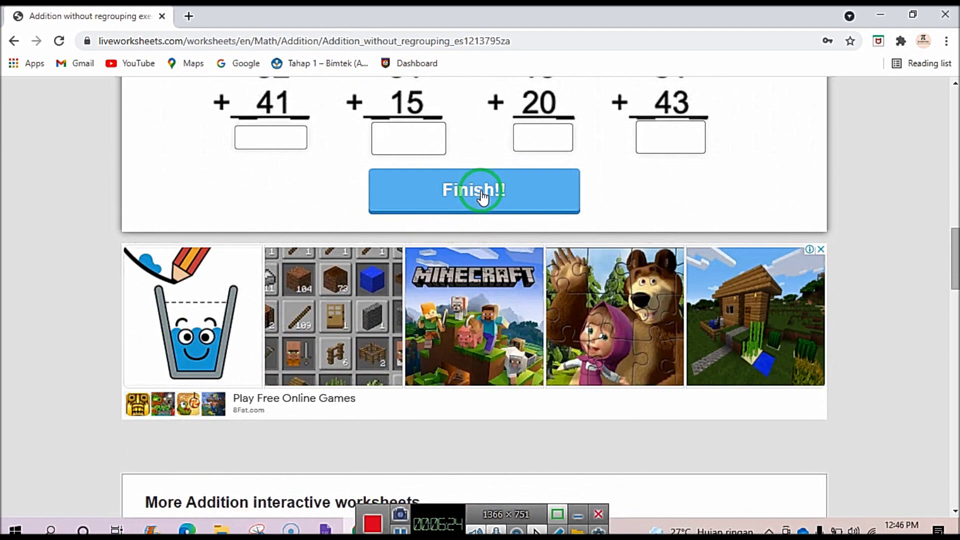
Submit with Finish!! and Check my answers, review the 4/10 graded results, then launch File Explorer.
left_click(481, 193)
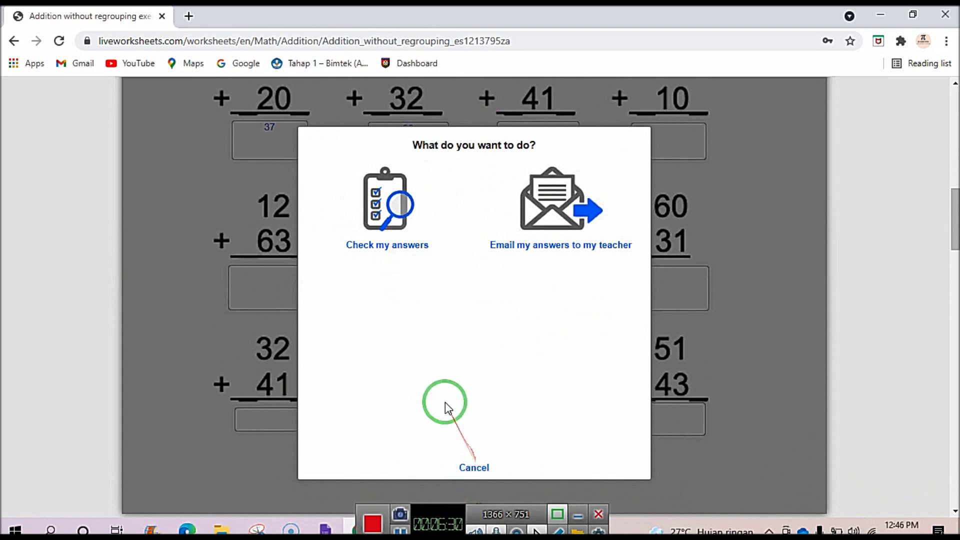
left_click(397, 222)
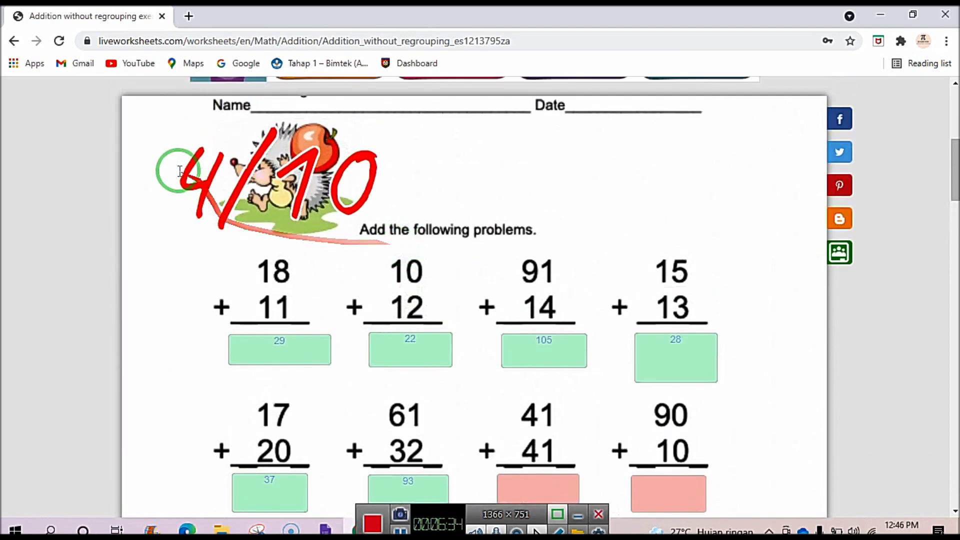
scroll(369, 225, "down", 4)
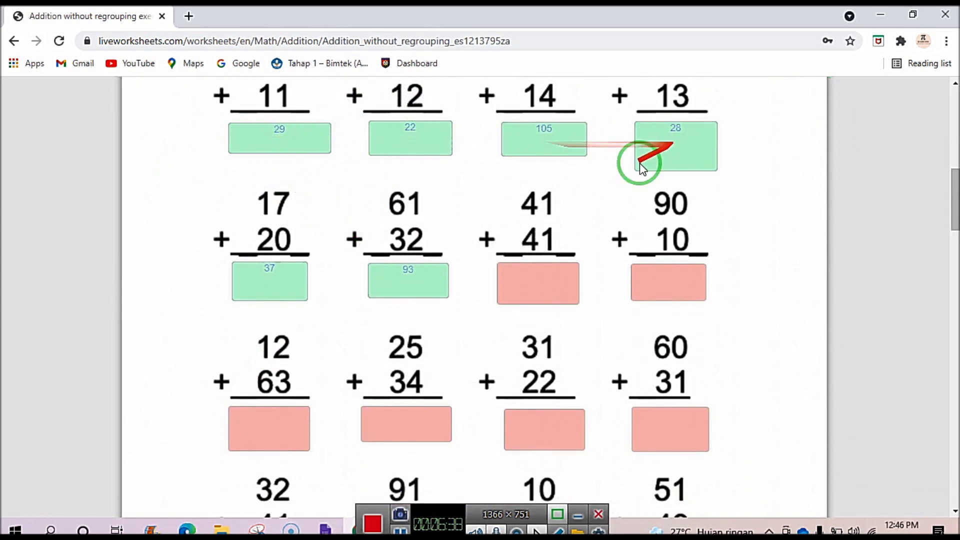
scroll(545, 314, "down", 1)
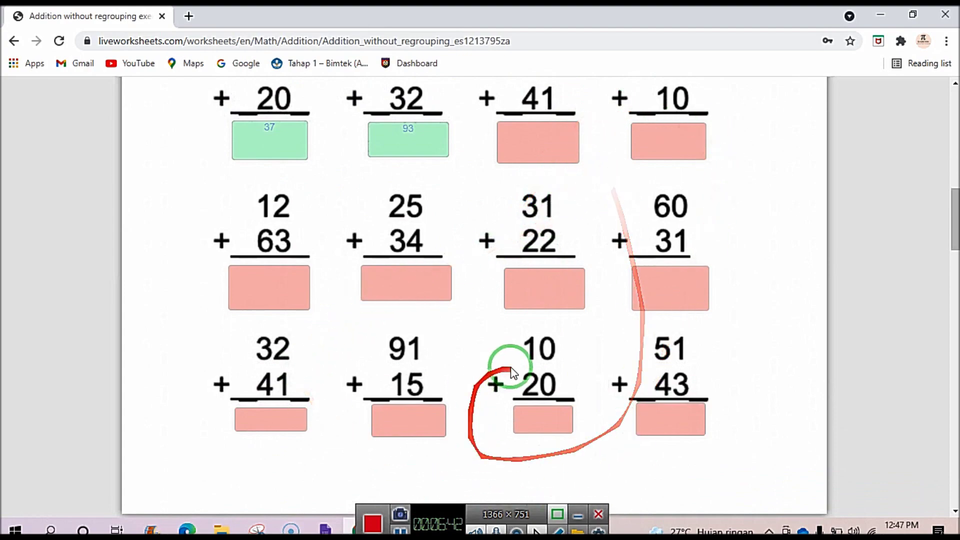
scroll(435, 343, "down", 5)
scroll(434, 340, "up", 5)
scroll(434, 340, "up", 10)
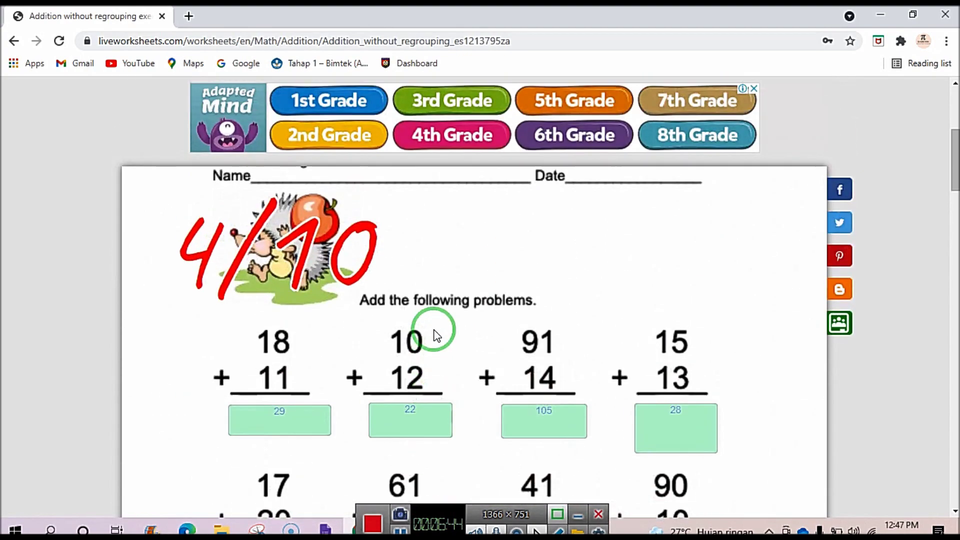
scroll(435, 336, "down", 3)
scroll(435, 334, "up", 2)
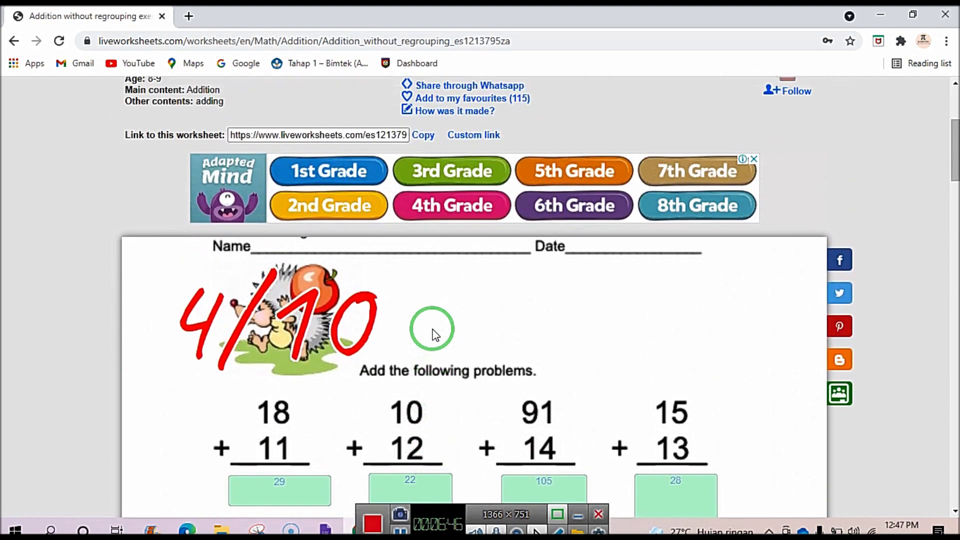
scroll(431, 335, "down", 2)
scroll(387, 351, "down", 5)
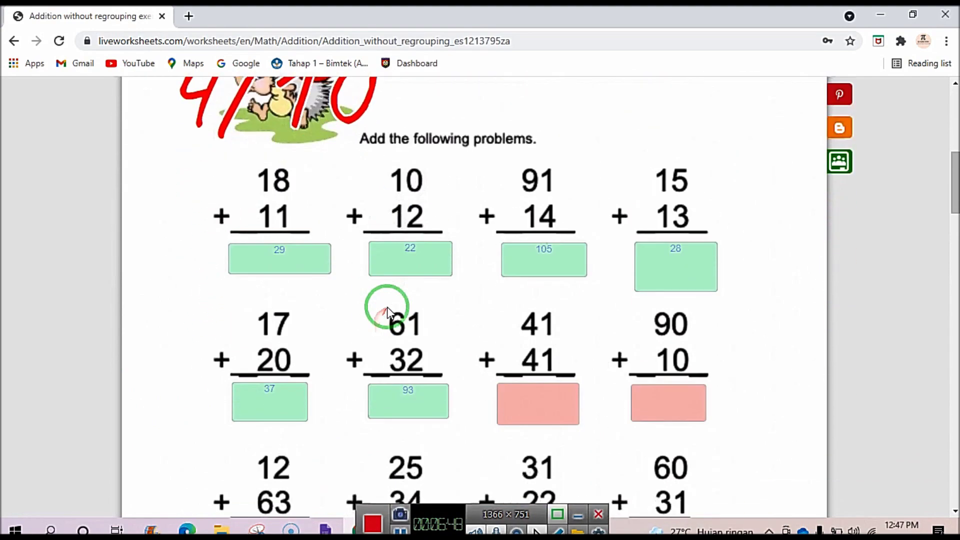
scroll(387, 307, "up", 3)
scroll(387, 307, "up", 1)
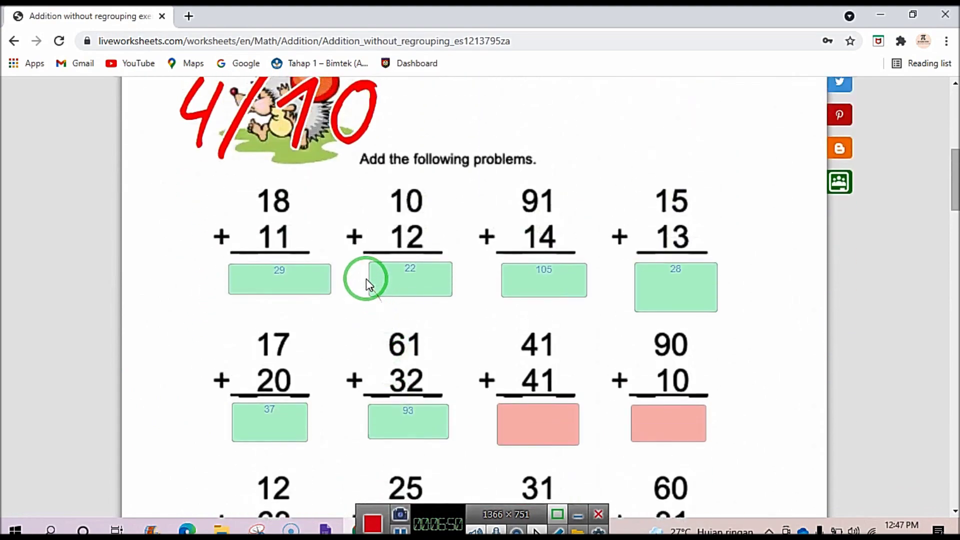
scroll(368, 283, "down", 6)
scroll(367, 283, "up", 4)
scroll(368, 282, "up", 9)
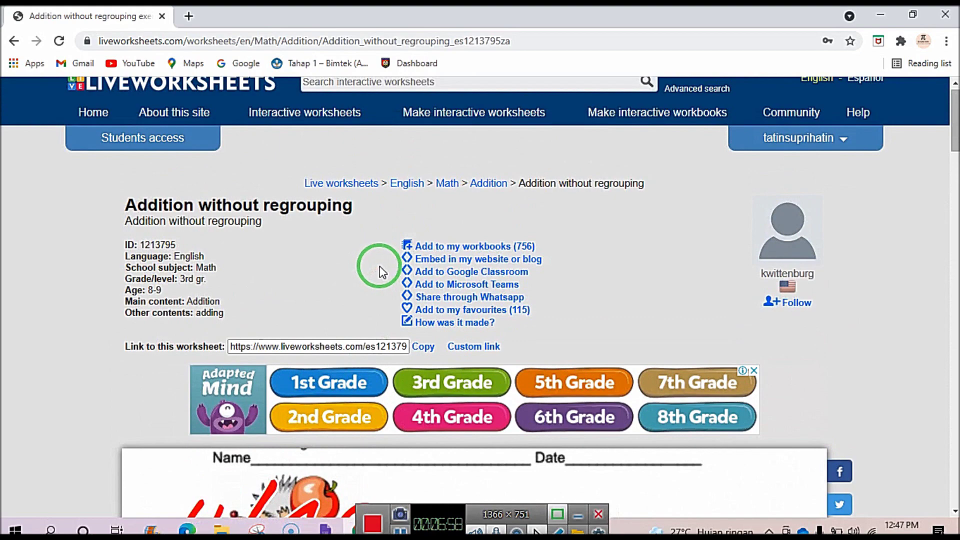
scroll(415, 300, "down", 4)
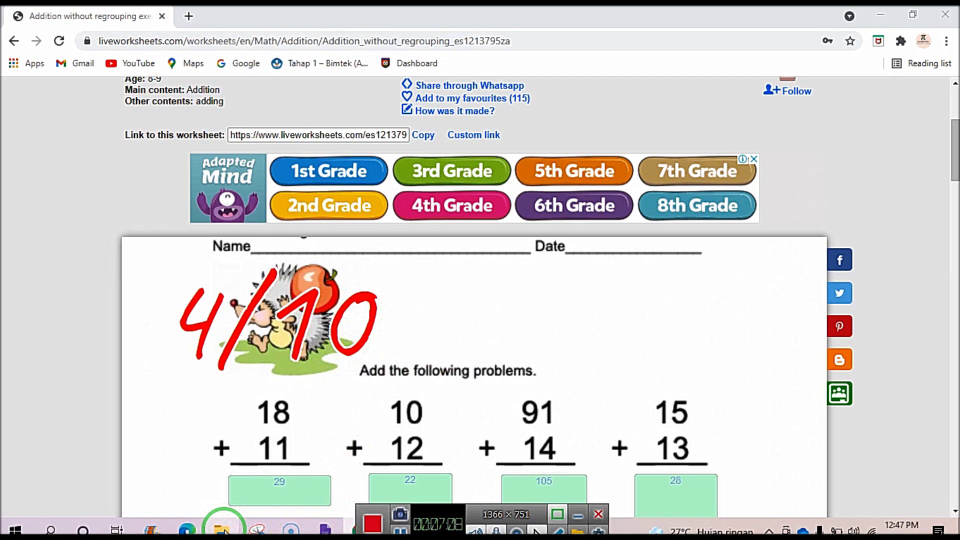
left_click(223, 529)
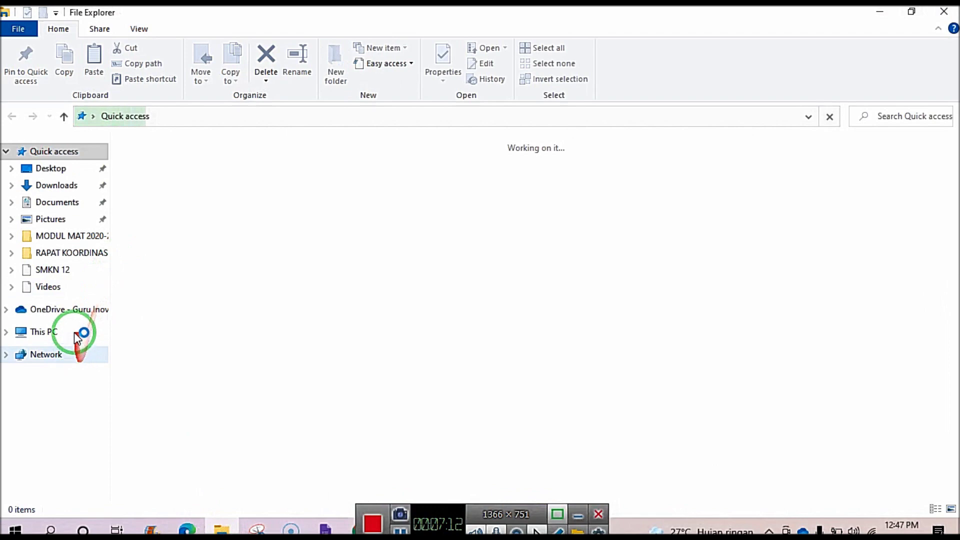
Go to C:\LAIN-LAIN\SMKN 12 and open the MODUL MATRIK FIX PDF.
left_click(61, 469)
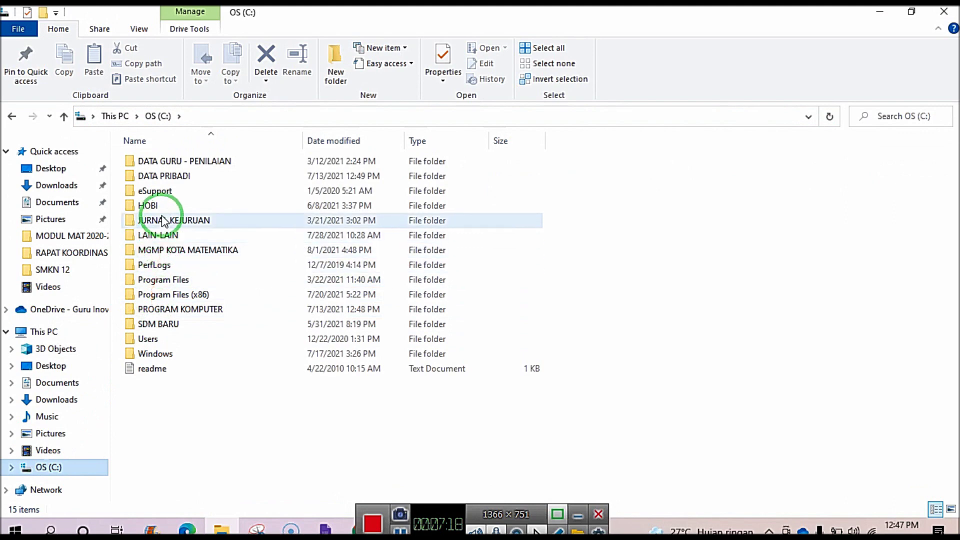
left_click(161, 235)
right_click(163, 238)
double_click(162, 238)
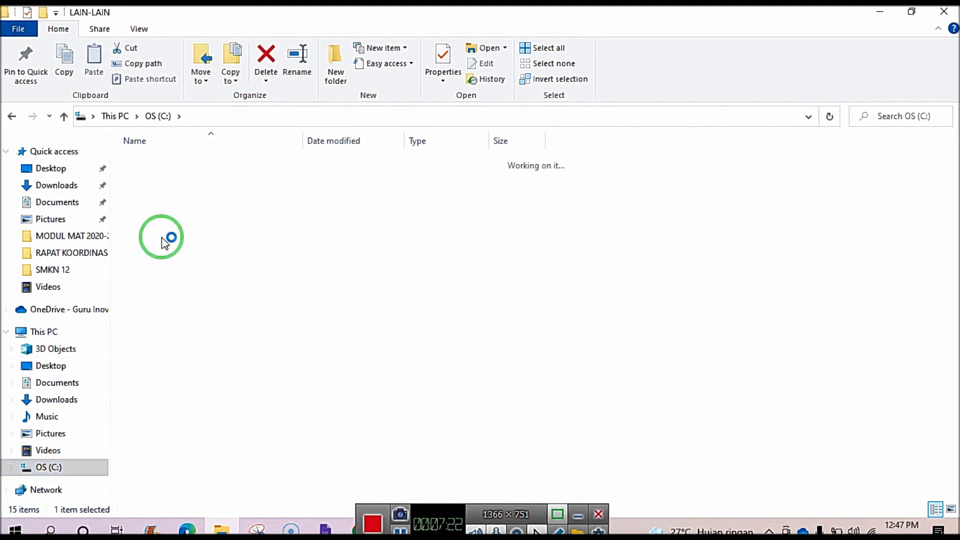
double_click(161, 280)
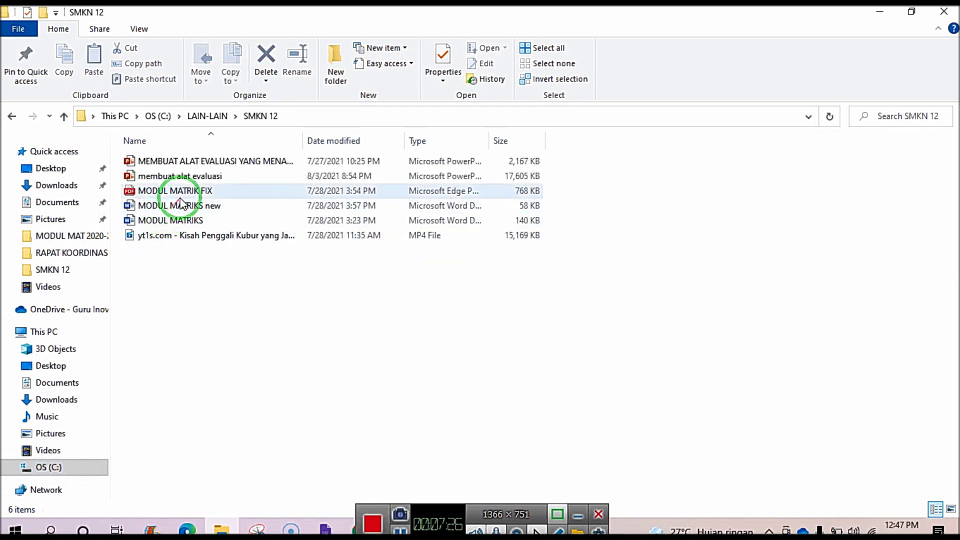
left_click(186, 190)
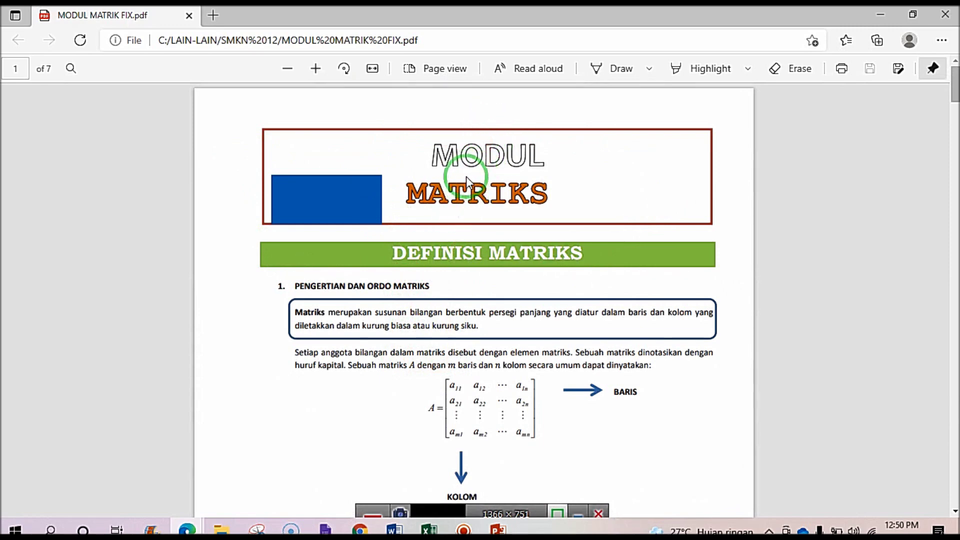
Scroll down through every page of MODUL MATRIK FIX.pdf in Edge.
scroll(466, 180, "down", 3)
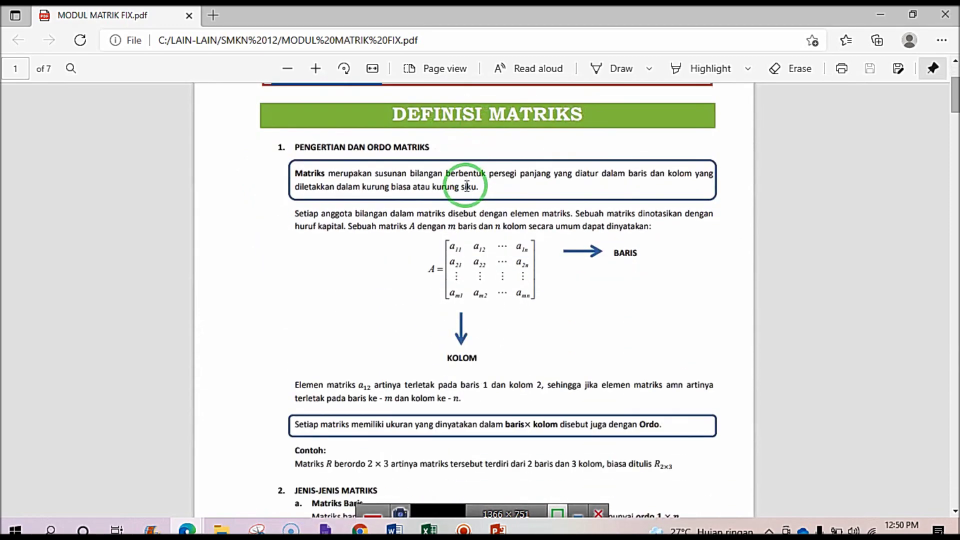
scroll(466, 186, "up", 3)
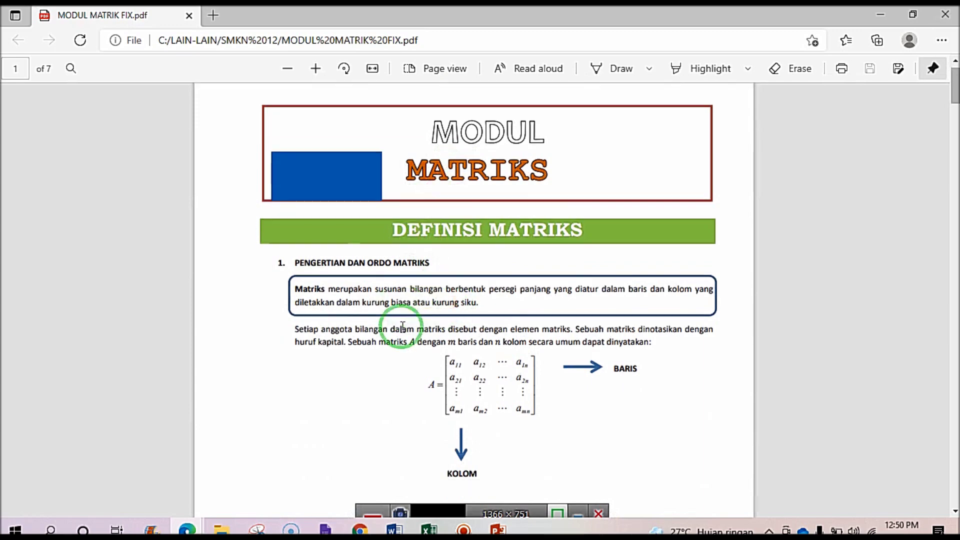
scroll(402, 326, "down", 1)
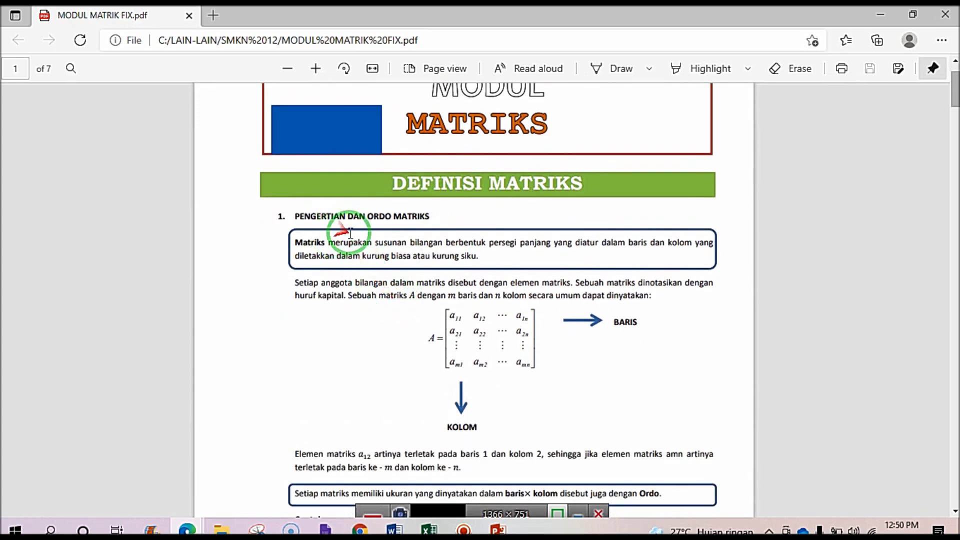
scroll(354, 233, "down", 8)
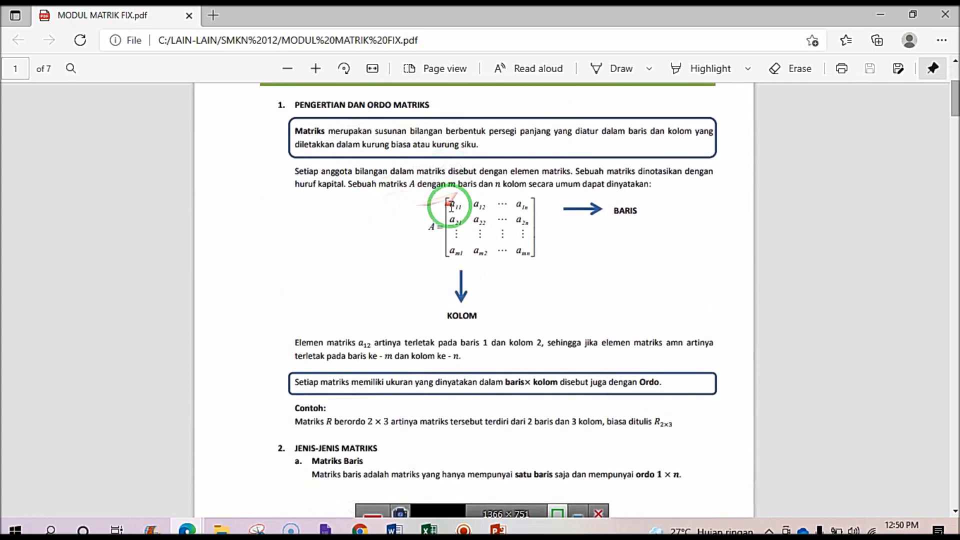
scroll(451, 206, "down", 20)
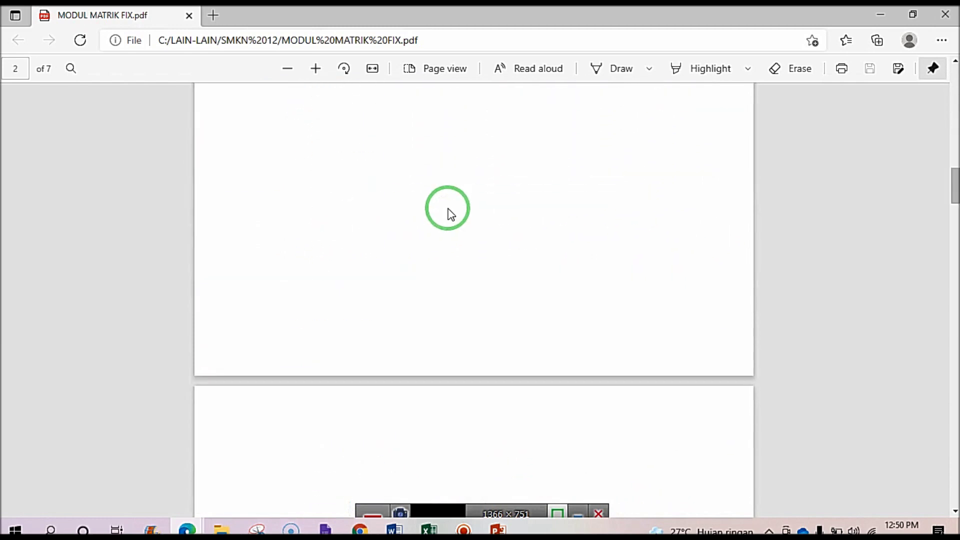
scroll(451, 215, "down", 10)
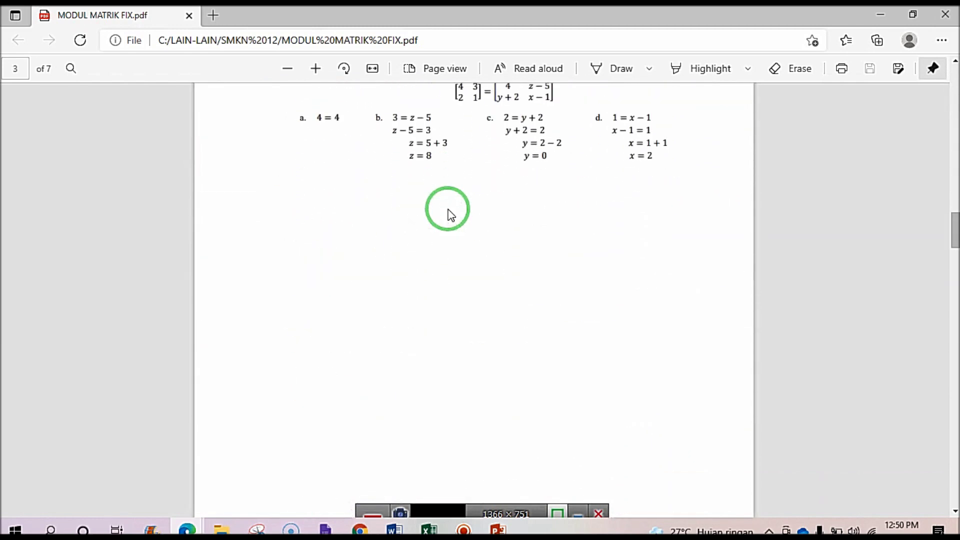
scroll(450, 215, "down", 1)
scroll(450, 215, "up", 15)
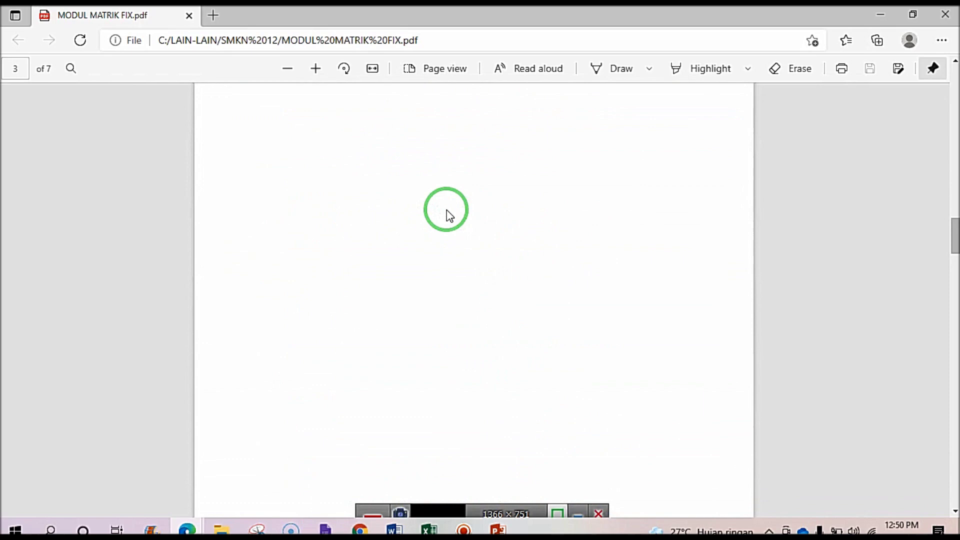
scroll(446, 212, "down", 12)
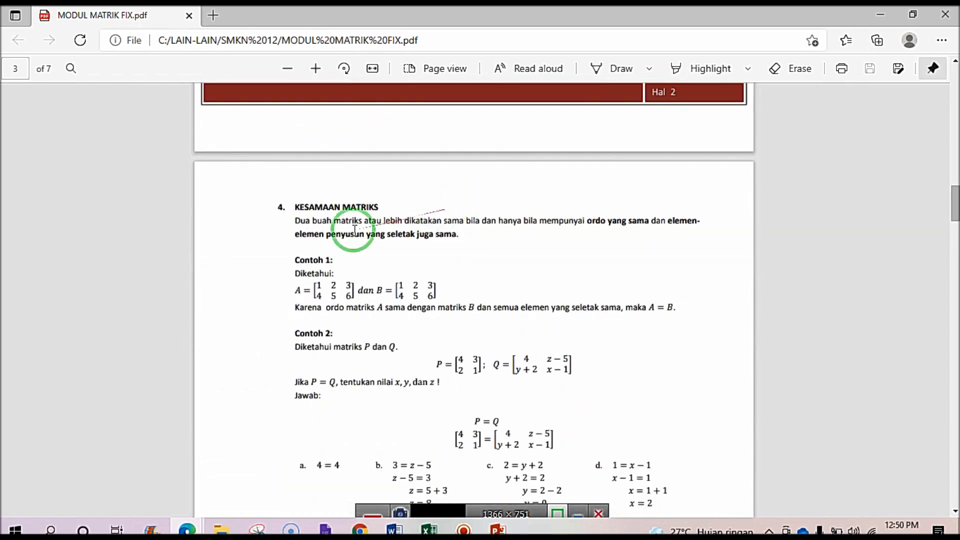
scroll(325, 236, "down", 10)
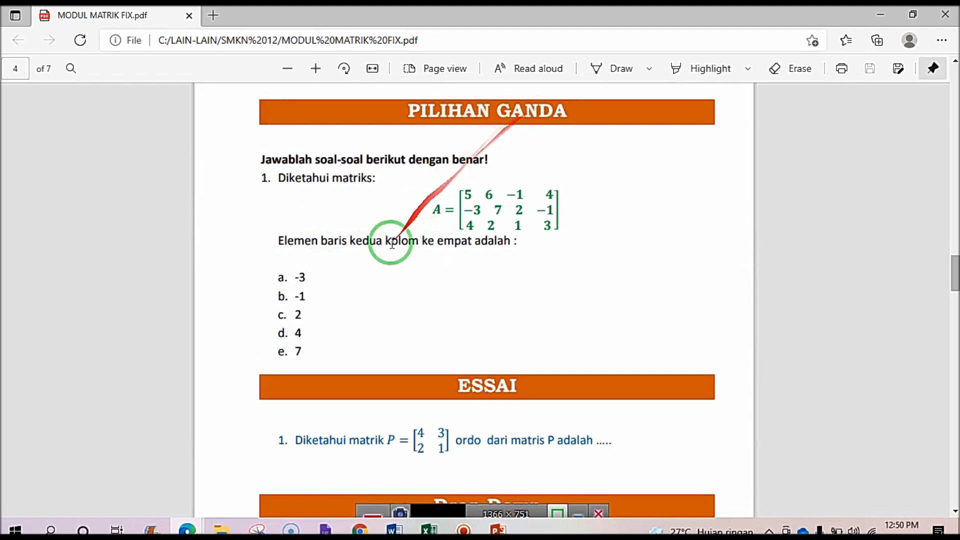
scroll(382, 316, "down", 2)
scroll(382, 316, "down", 10)
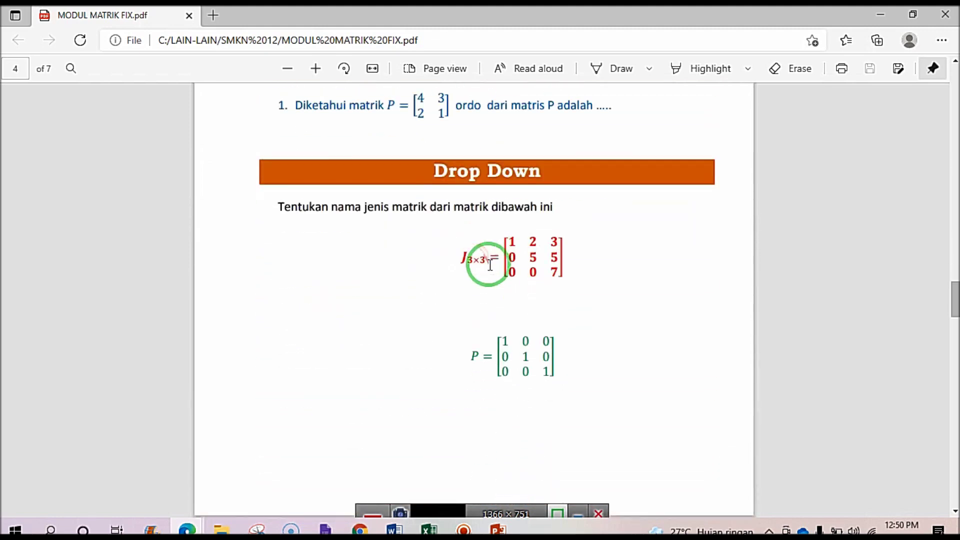
scroll(484, 253, "down", 9)
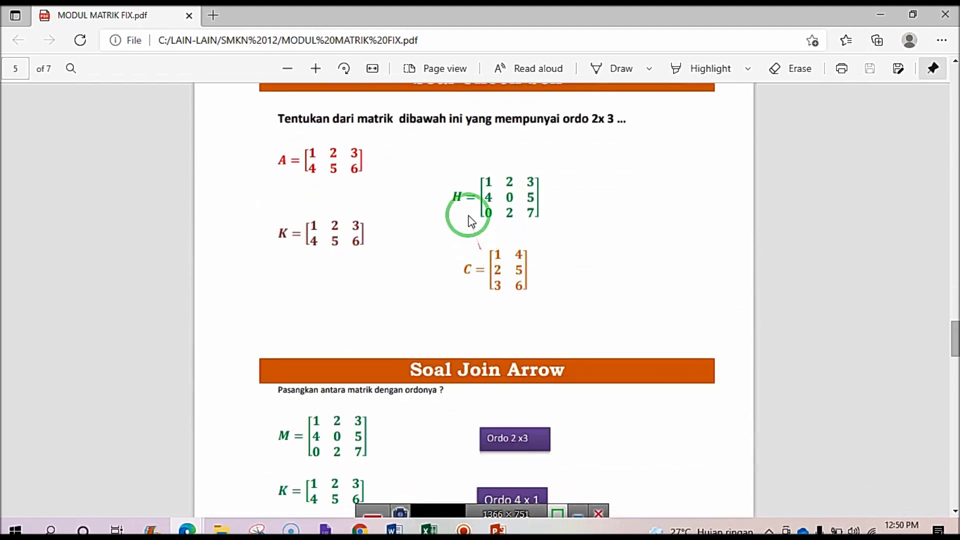
scroll(468, 214, "up", 6)
scroll(469, 213, "down", 4)
scroll(479, 294, "down", 15)
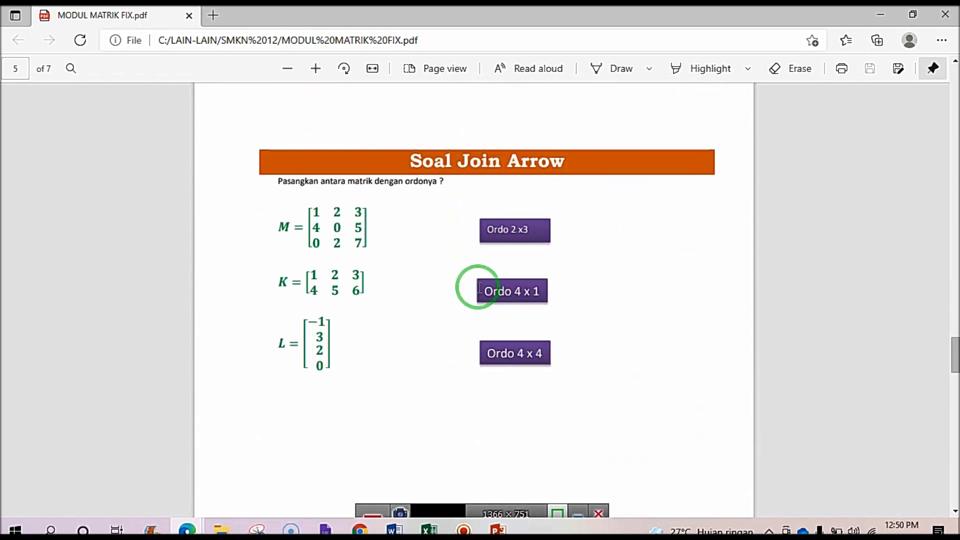
scroll(478, 287, "down", 12)
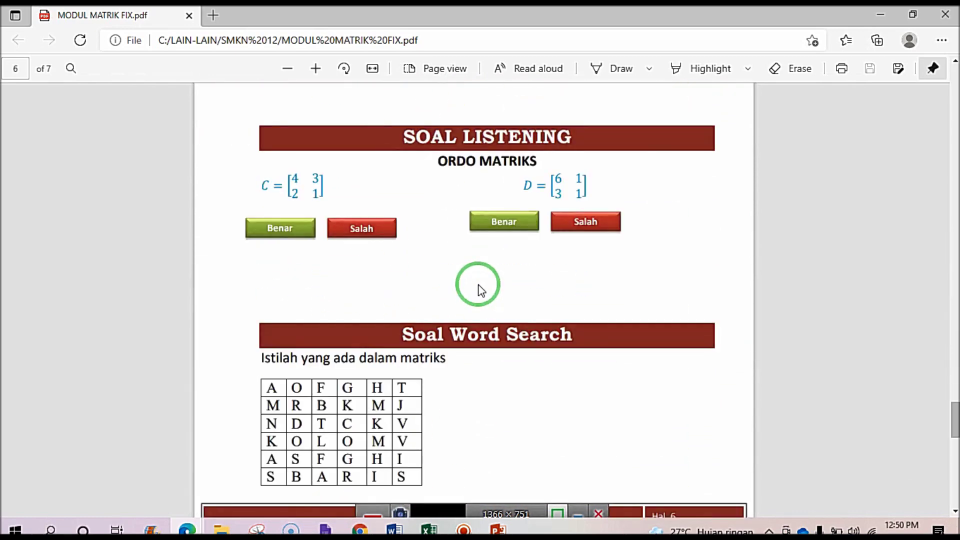
scroll(480, 288, "up", 5)
scroll(480, 288, "down", 9)
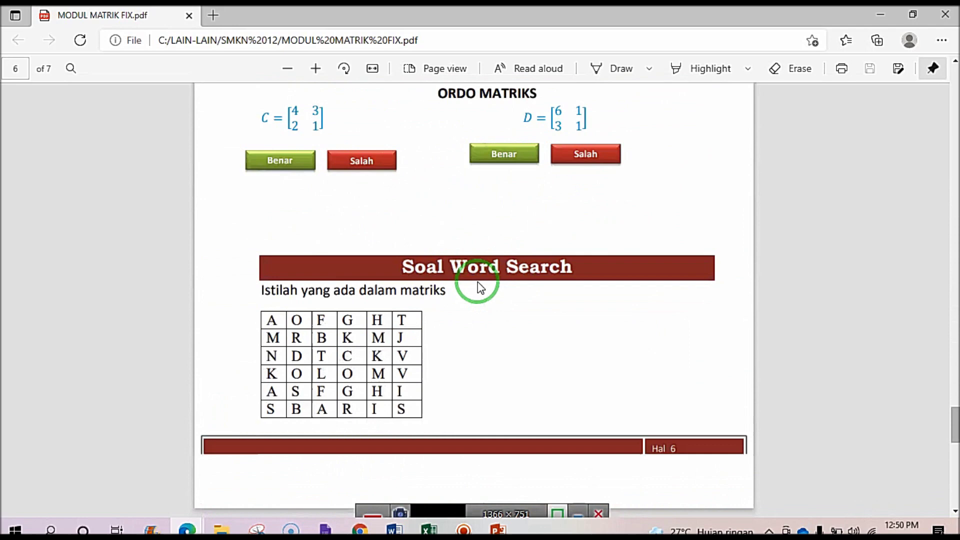
Page back to the start of the PDF and return to the Liveworksheets worksheet page.
scroll(480, 287, "up", 15)
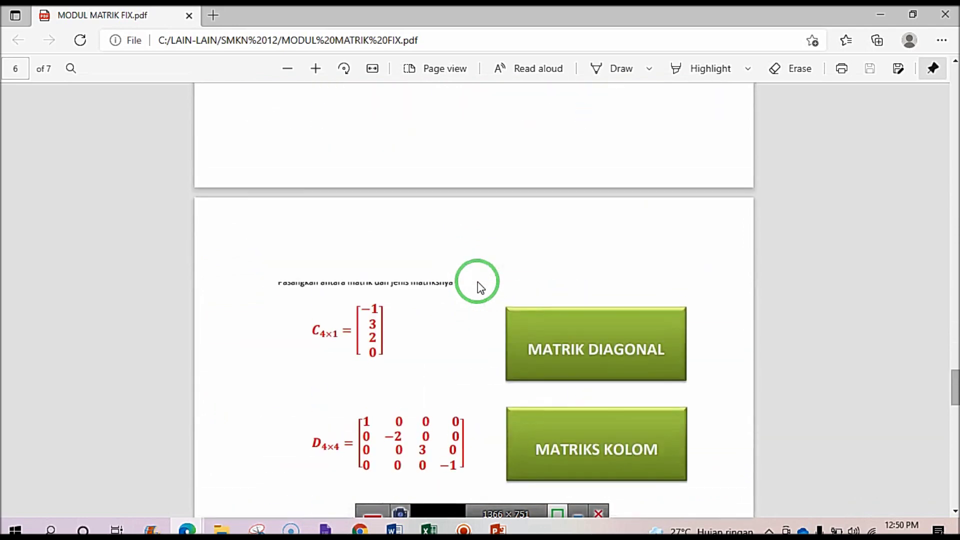
scroll(480, 288, "up", 15)
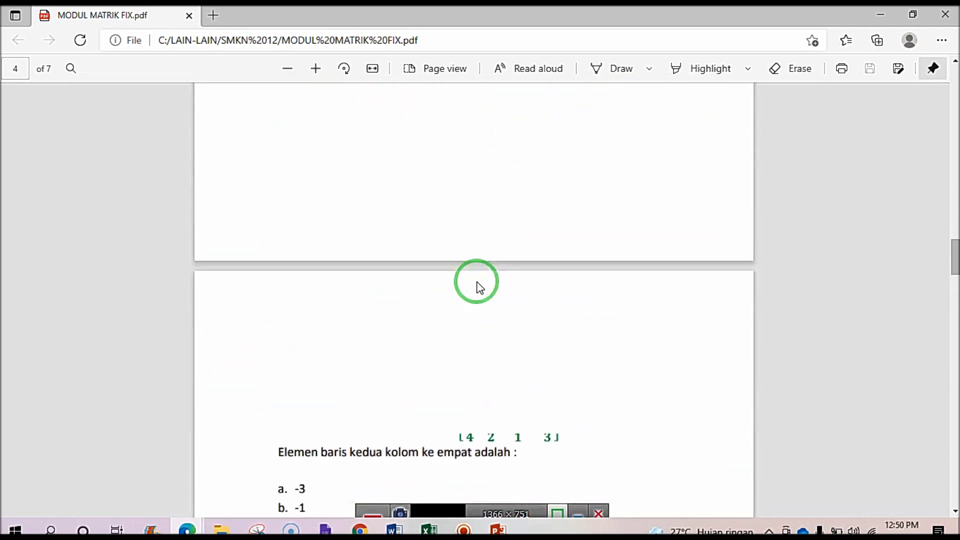
scroll(479, 287, "up", 15)
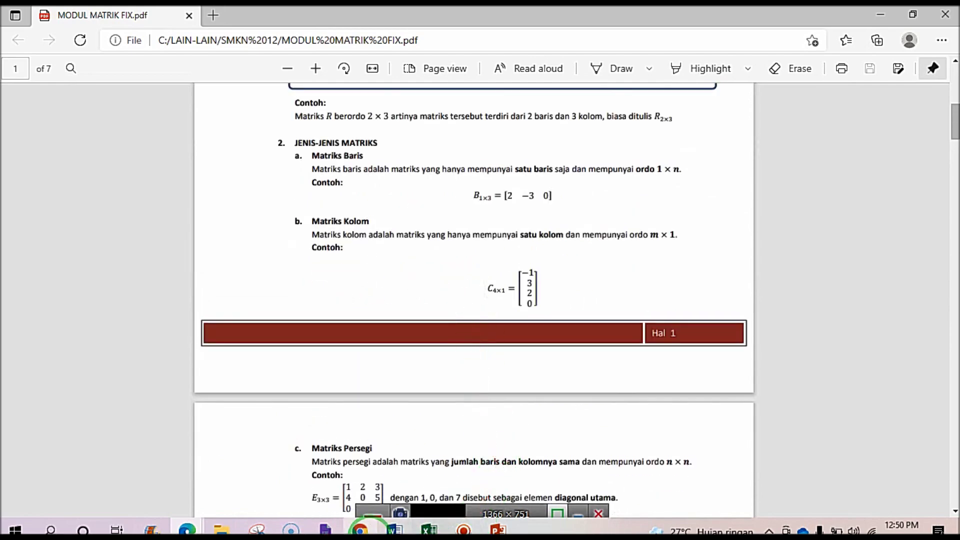
left_click(360, 529)
scroll(355, 288, "up", 4)
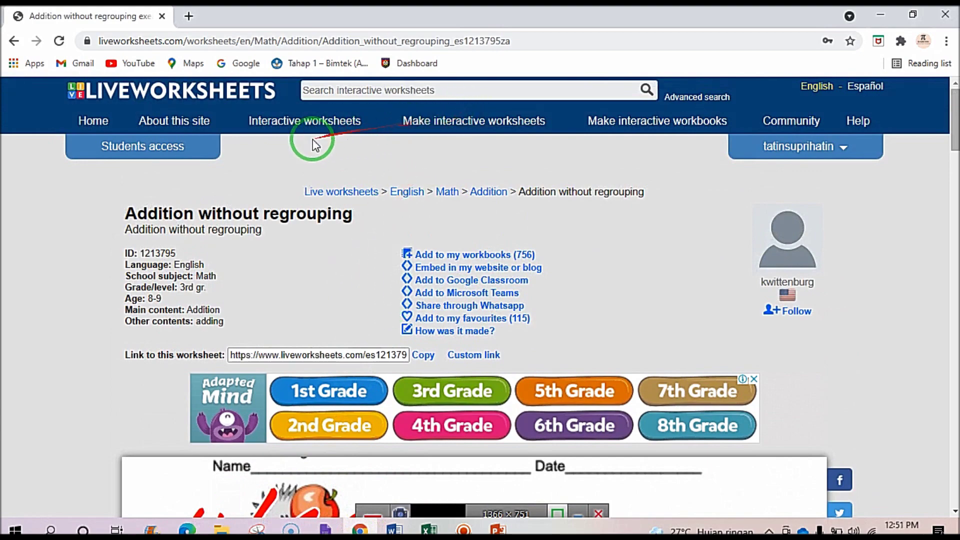
Choose Get started under Make interactive worksheets to launch the Live Worksheets Maker.
scroll(300, 200, "down", 6)
scroll(330, 281, "up", 6)
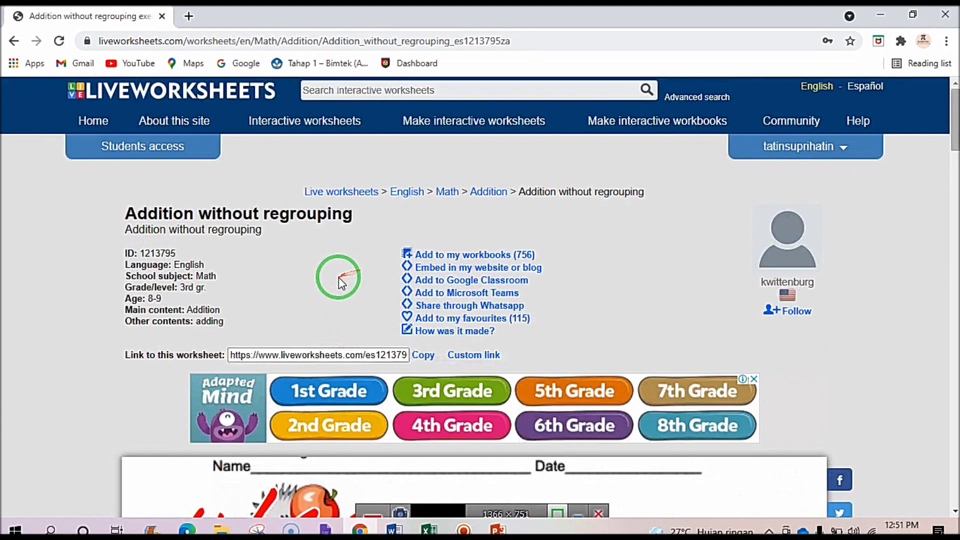
left_click(449, 127)
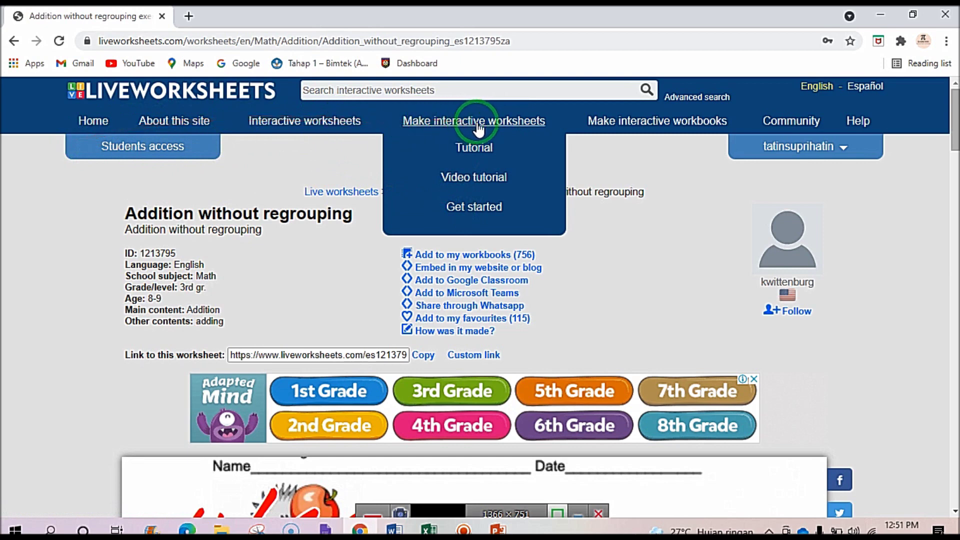
left_click(475, 211)
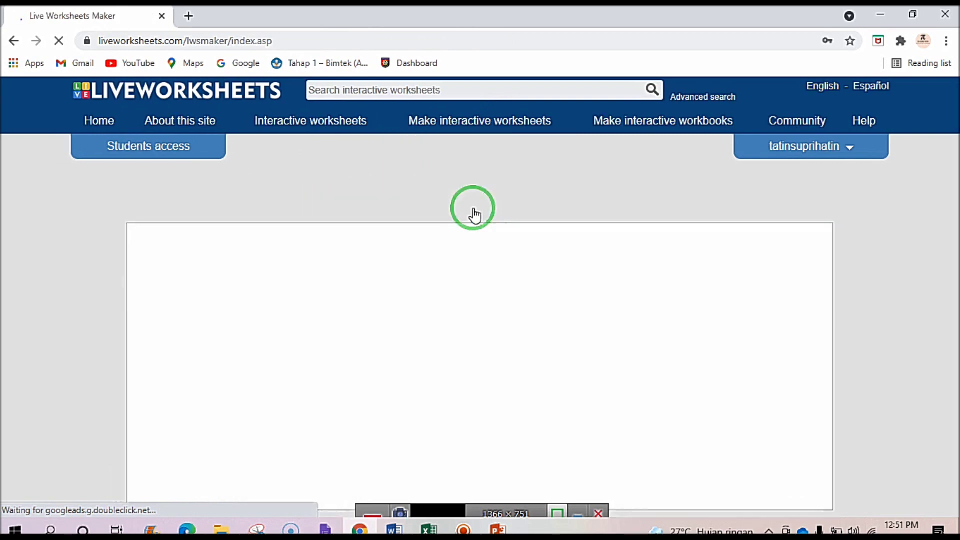
Use Choose File on the Step 1 upload form to open the Windows Open dialog.
left_click(400, 327)
left_click(403, 324)
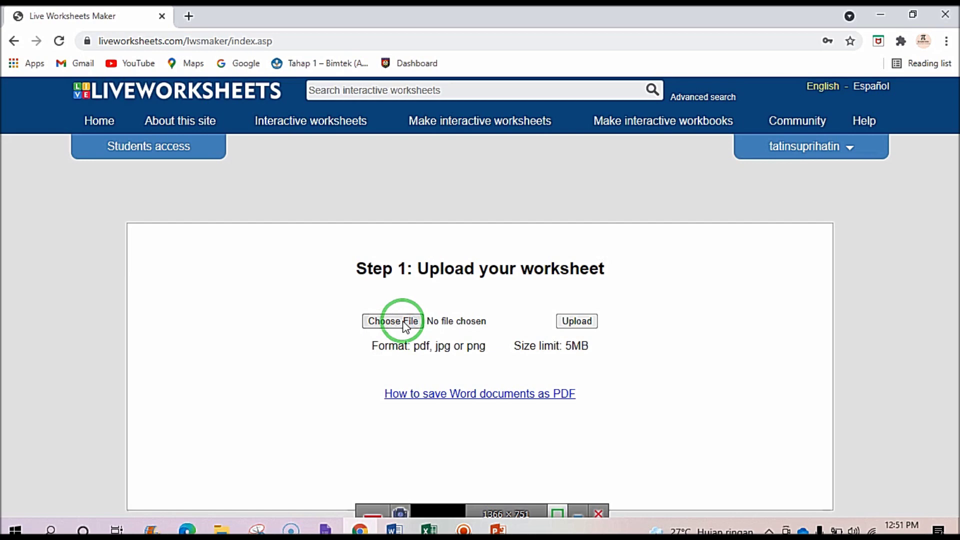
left_click(387, 325)
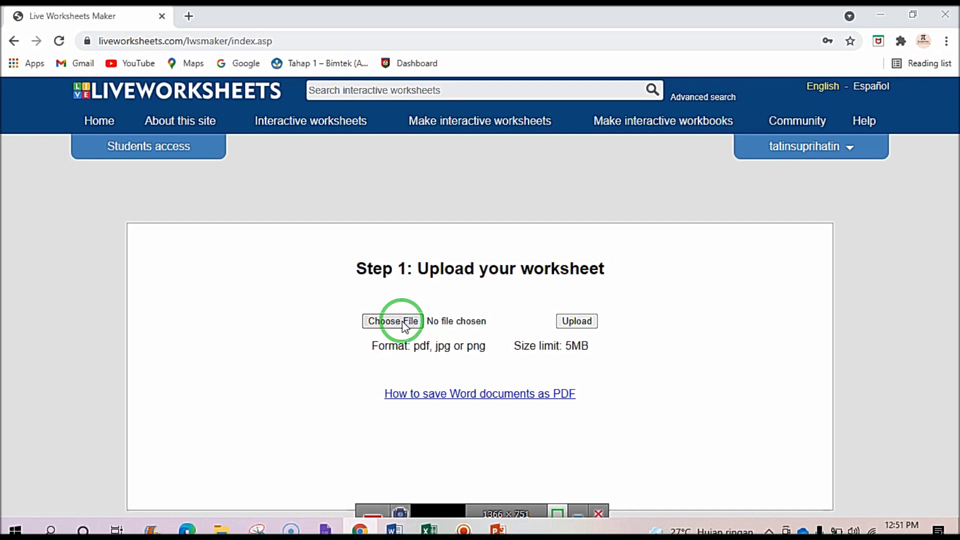
left_click(405, 325)
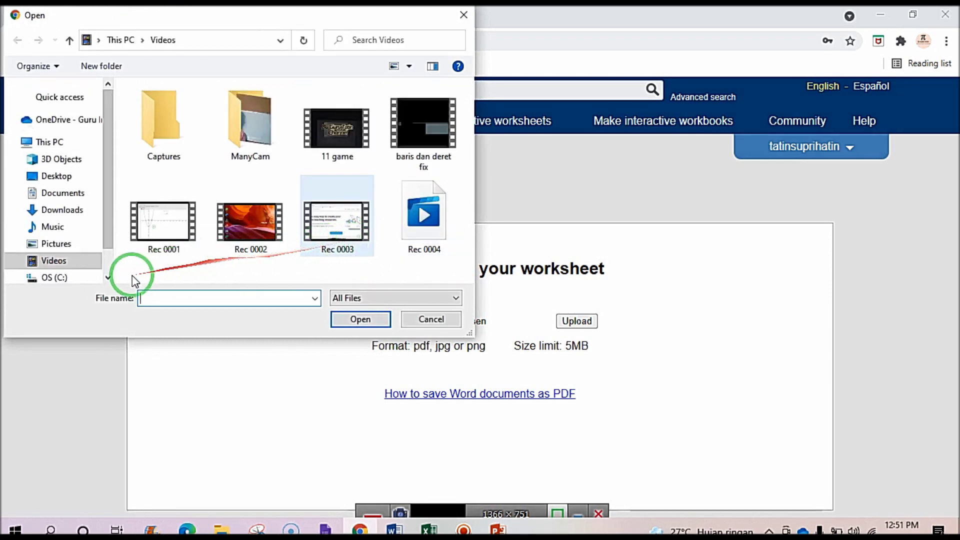
Pick MODUL MATRIK FIX from C: > LAIN-LAIN > SMKN 12 and upload it.
left_click(60, 276)
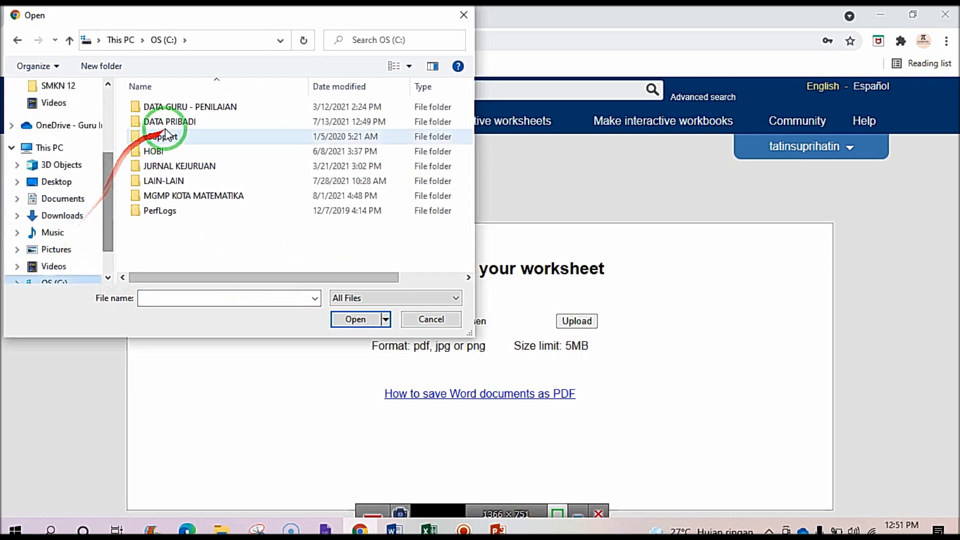
double_click(169, 123)
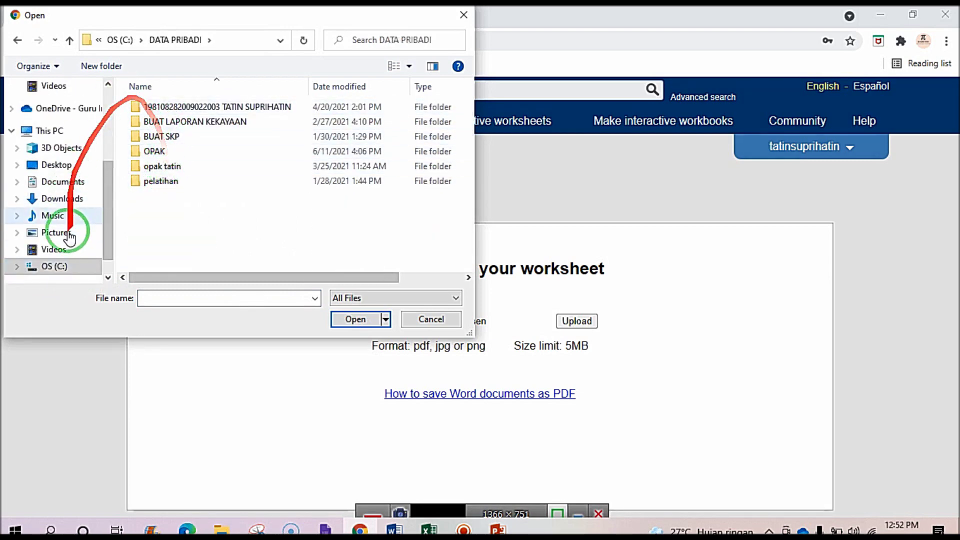
left_click(62, 266)
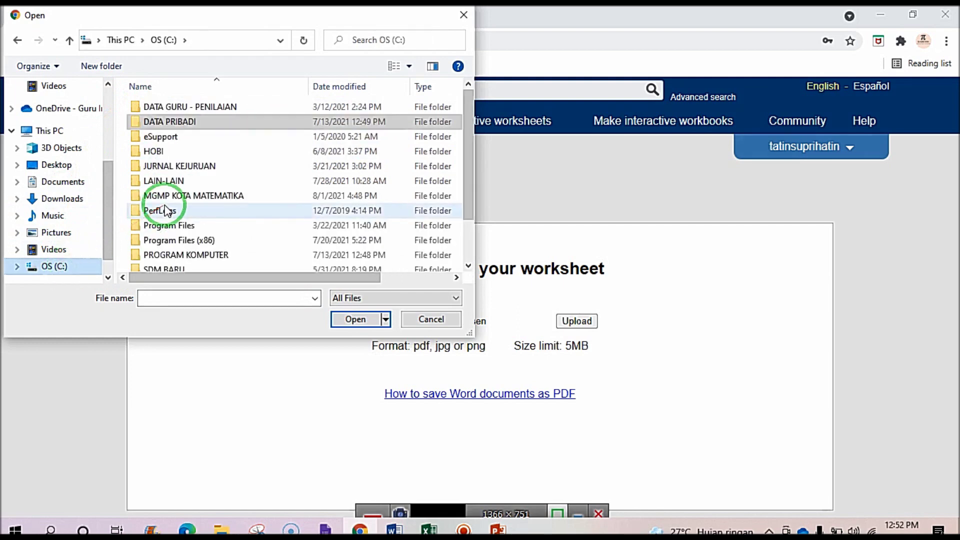
double_click(170, 182)
double_click(165, 225)
left_click(200, 136)
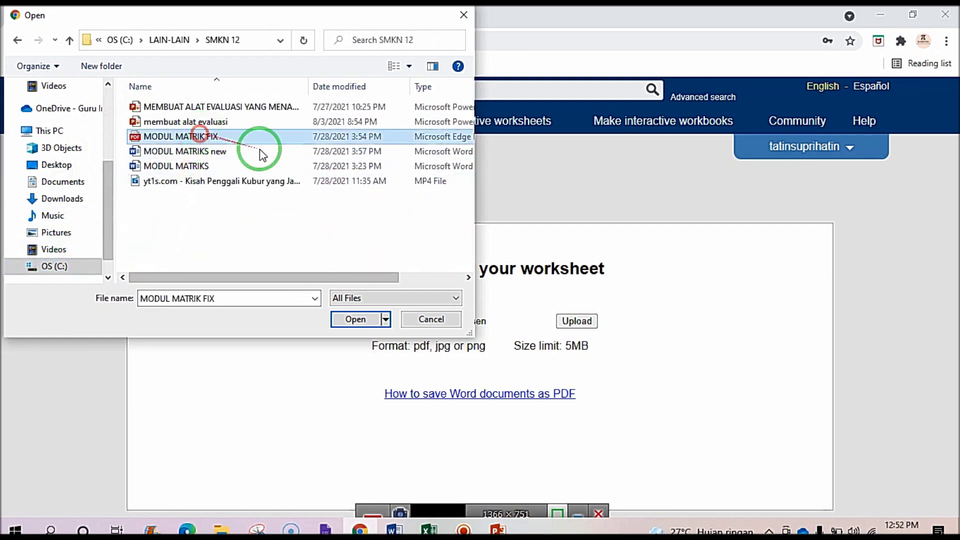
left_click(368, 320)
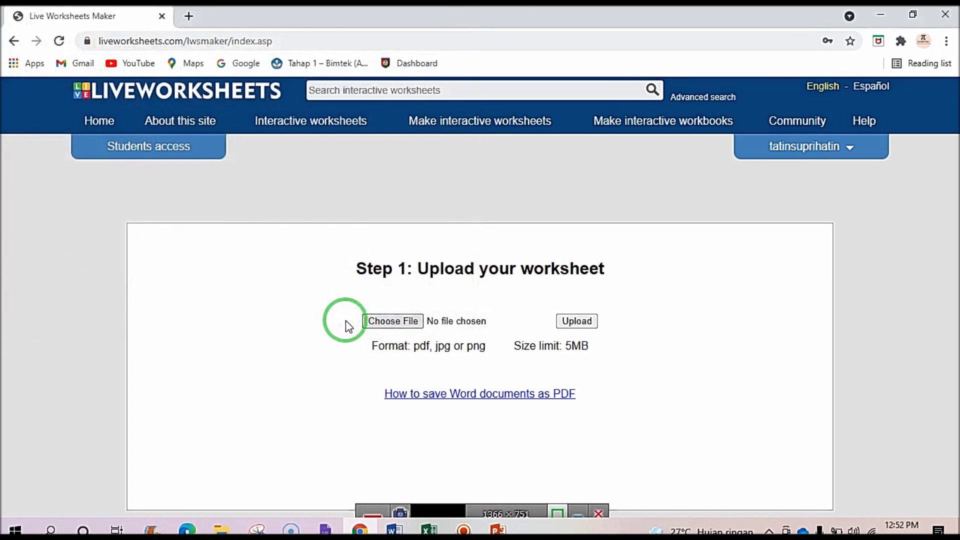
left_click(575, 320)
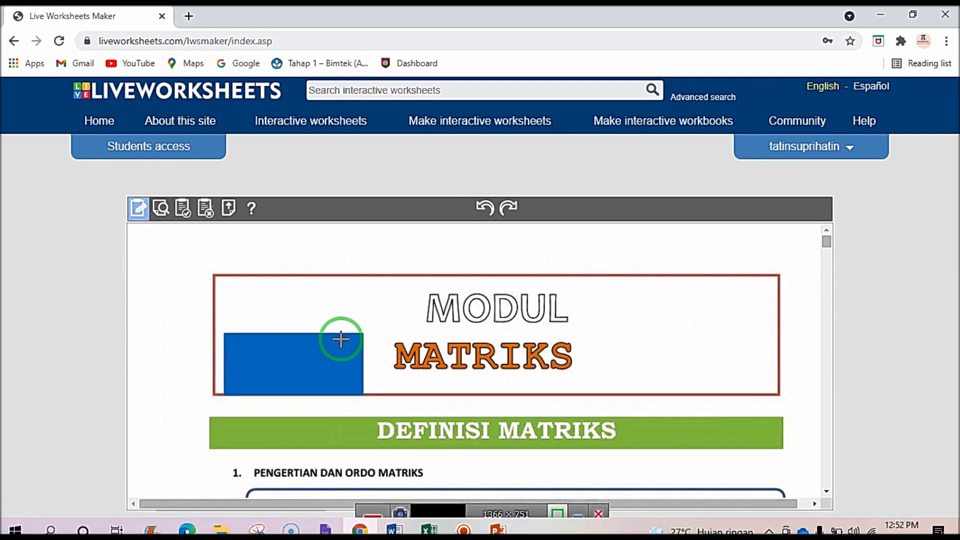
scroll(340, 339, "down", 7)
scroll(341, 336, "up", 3)
scroll(337, 336, "up", 4)
scroll(370, 309, "down", 6)
scroll(370, 309, "down", 15)
scroll(371, 307, "down", 15)
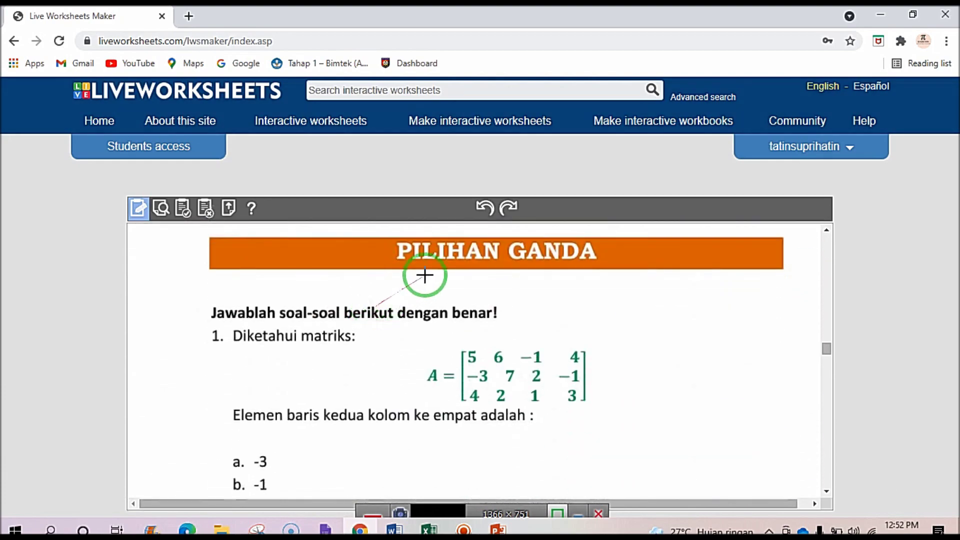
scroll(454, 268, "up", 4)
scroll(453, 270, "down", 6)
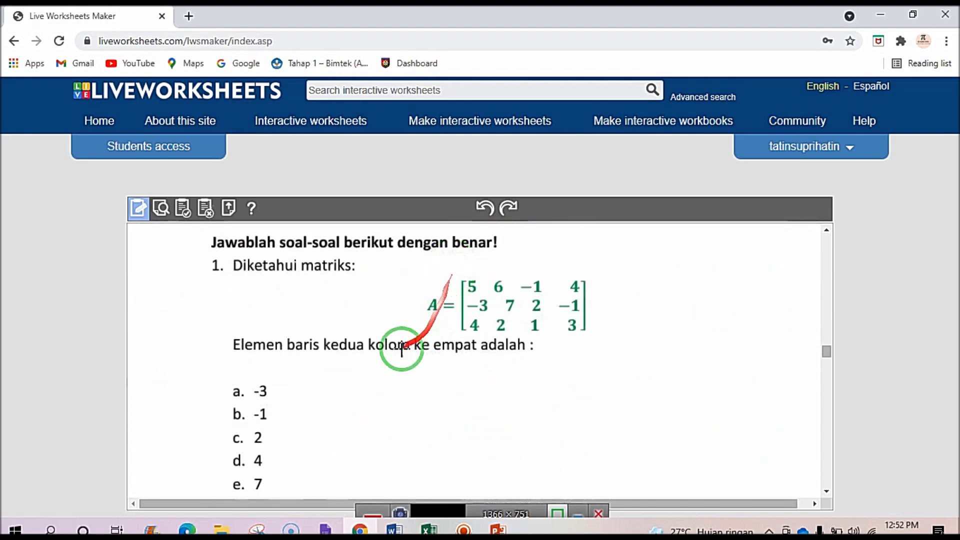
scroll(337, 353, "down", 5)
scroll(336, 352, "up", 6)
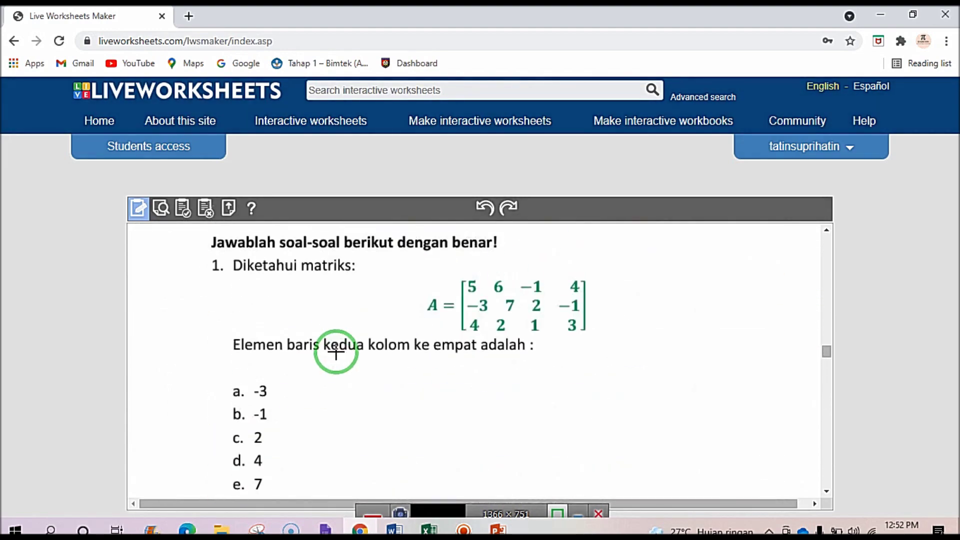
scroll(336, 352, "up", 3)
scroll(336, 352, "down", 7)
scroll(336, 351, "up", 3)
scroll(334, 352, "up", 1)
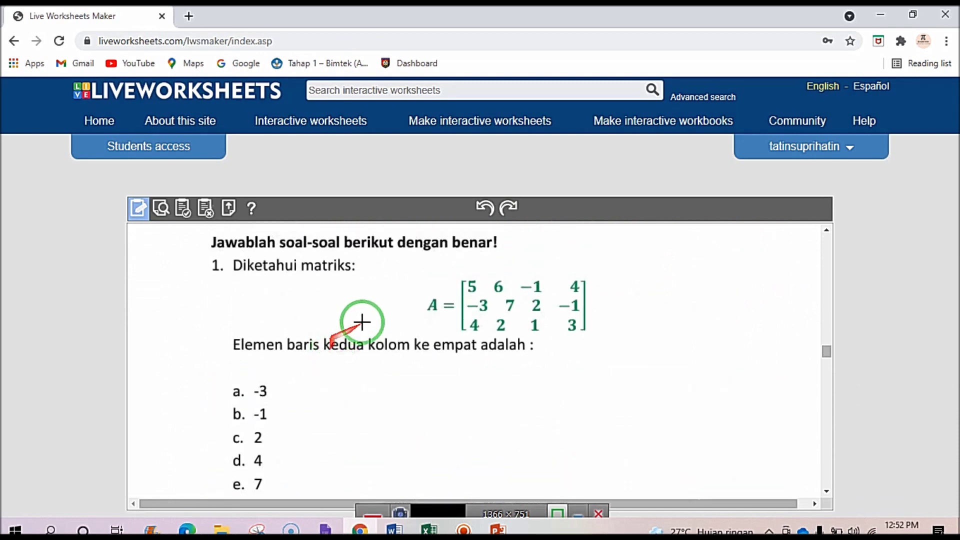
scroll(362, 322, "up", 4)
scroll(369, 313, "up", 3)
scroll(370, 314, "down", 4)
scroll(370, 313, "down", 4)
mouse_move(343, 326)
left_mouse_down()
mouse_move(235, 347)
mouse_move(259, 347)
left_mouse_up()
scroll(262, 343, "up", 2)
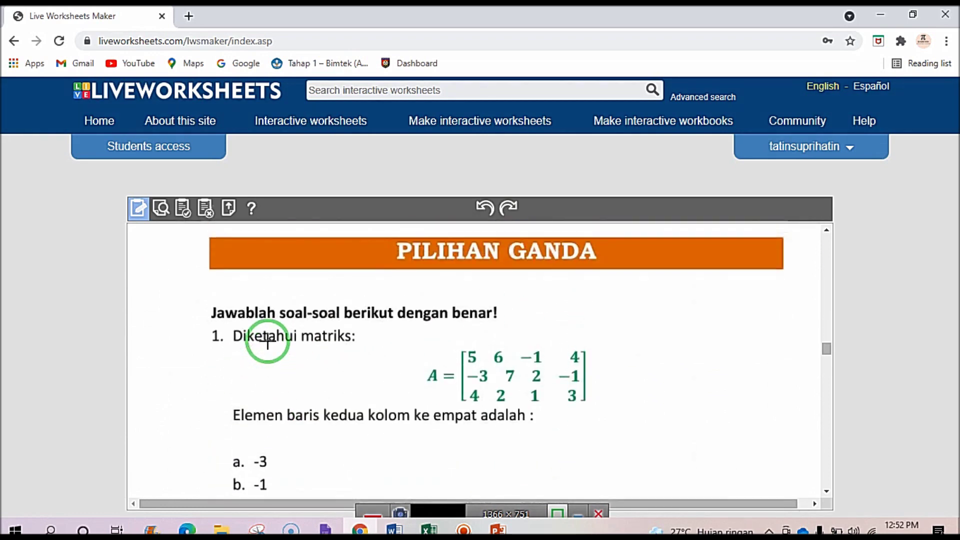
scroll(320, 365, "down", 1)
mouse_move(308, 367)
left_mouse_down()
mouse_move(236, 392)
mouse_move(336, 365)
mouse_move(280, 427)
mouse_move(229, 392)
left_mouse_up()
scroll(347, 362, "up", 1)
scroll(347, 362, "down", 1)
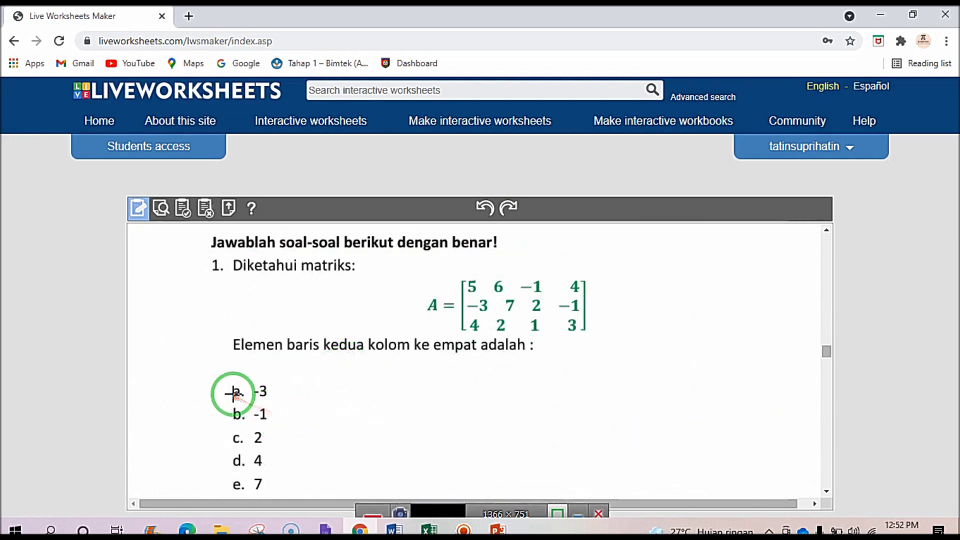
scroll(232, 393, "down", 1)
scroll(242, 365, "up", 2)
scroll(243, 369, "down", 2)
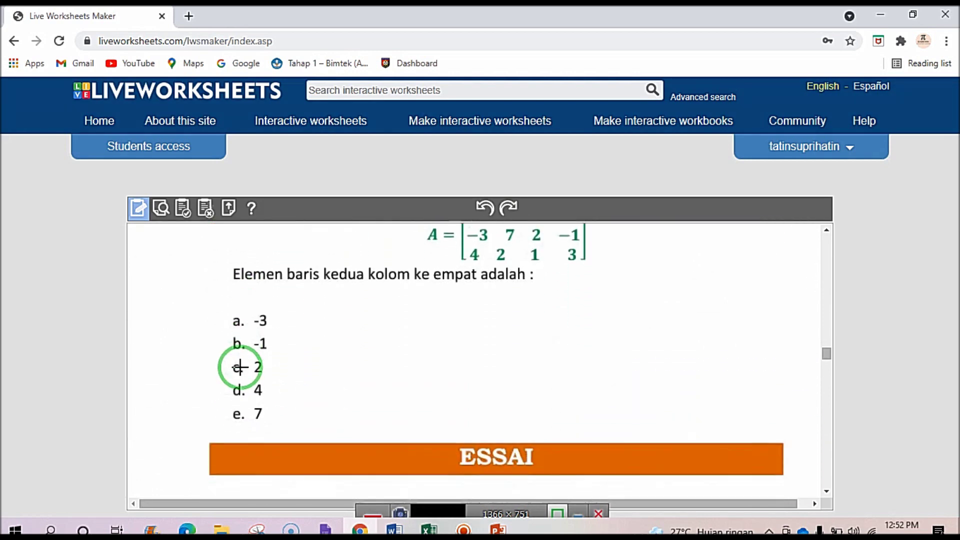
mouse_move(293, 353)
left_mouse_down()
mouse_move(246, 372)
mouse_move(236, 307)
mouse_move(223, 312)
mouse_move(302, 334)
left_mouse_up()
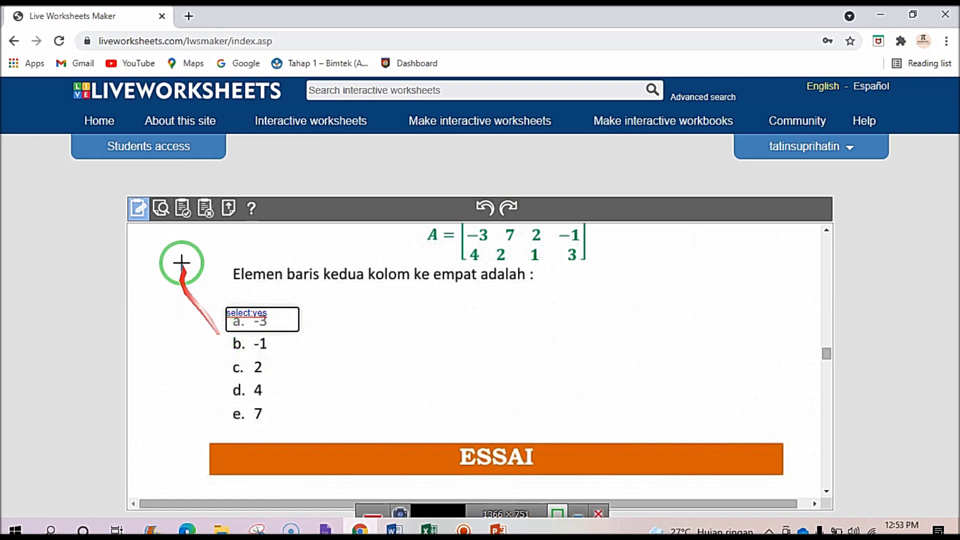
Return to editing mode and put a select:no answer box over option b. -1.
left_click(142, 209)
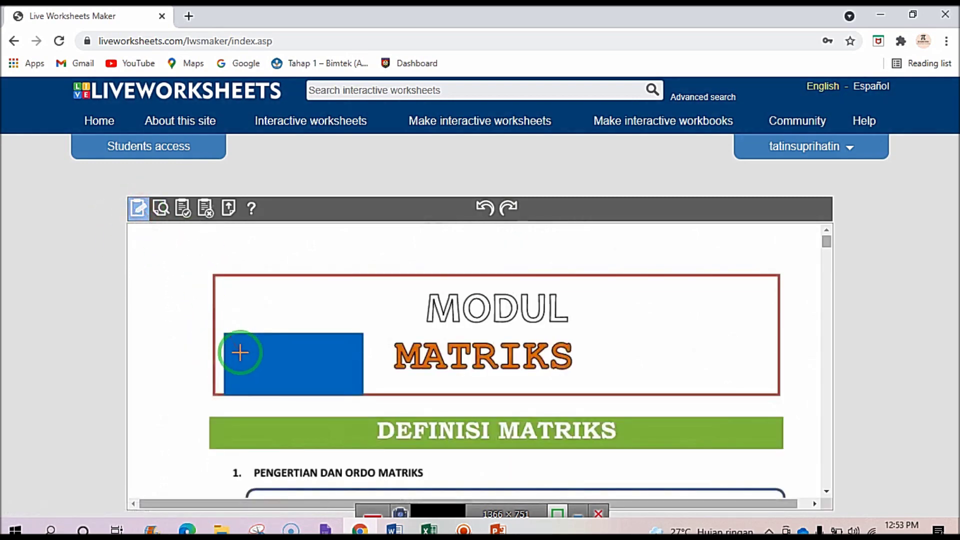
scroll(245, 380, "down", 10)
scroll(245, 378, "down", 15)
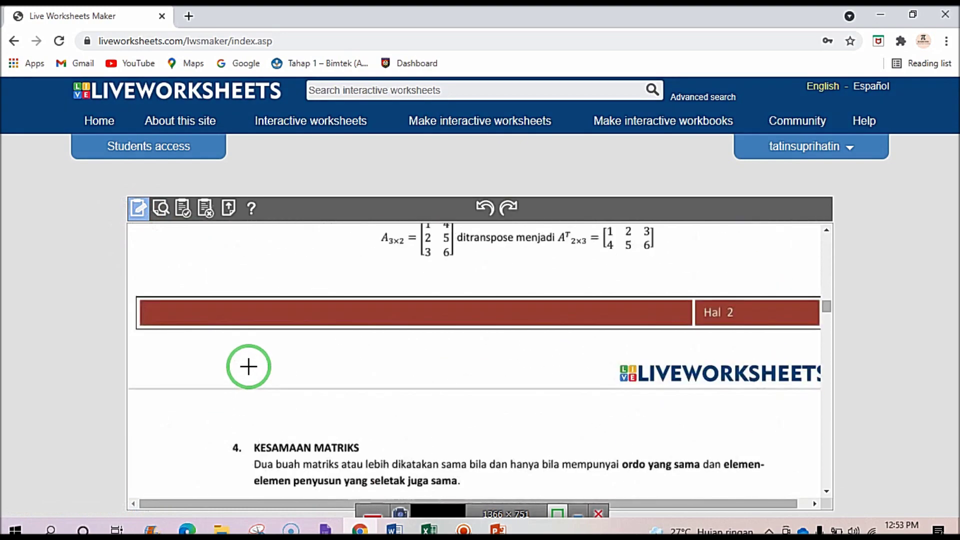
scroll(249, 364, "up", 6)
scroll(248, 362, "down", 5)
scroll(248, 362, "up", 2)
left_click_drag(230, 336, 298, 358)
left_click(243, 344)
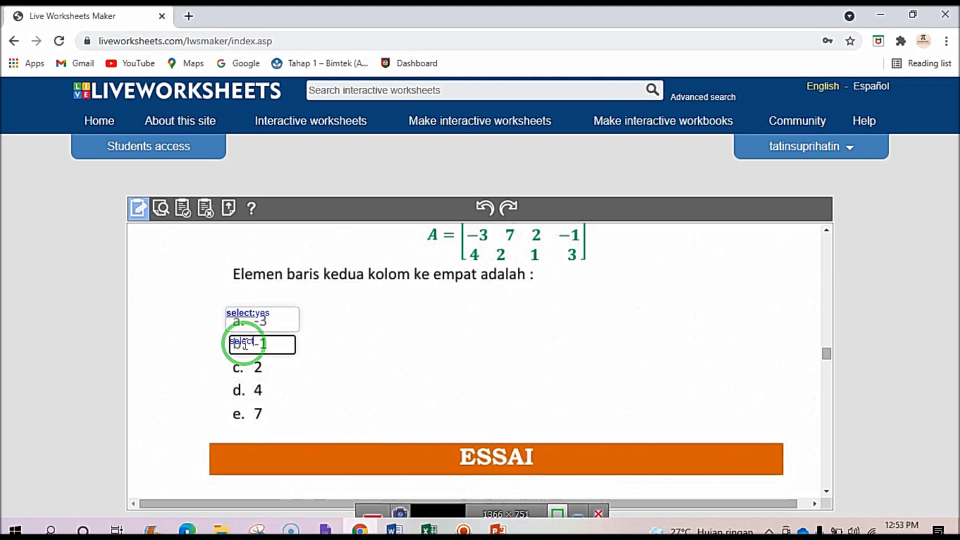
type("select:no")
Add select:no answer boxes over options c. 2 and d. 4, and start one over e. 7.
left_click_drag(231, 360, 303, 380)
left_click(259, 368)
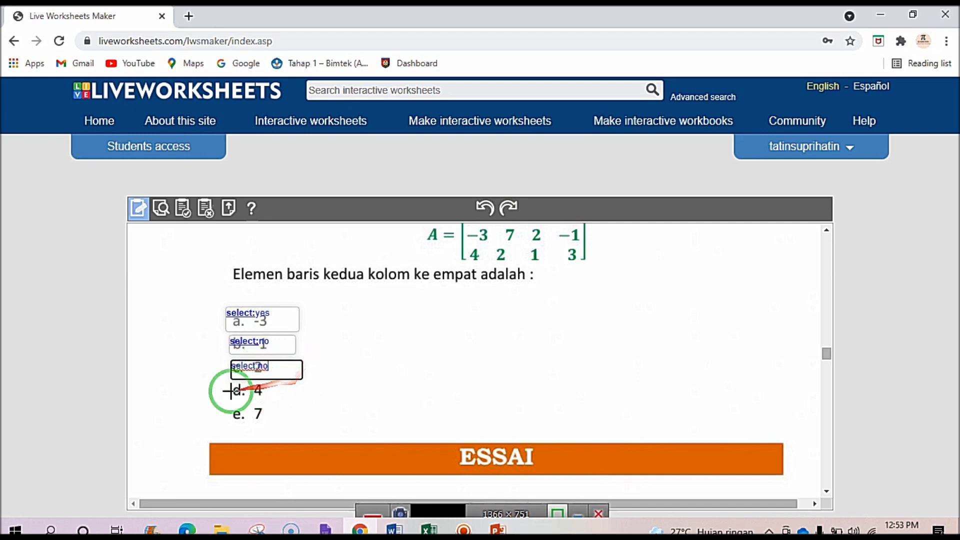
left_click_drag(233, 380, 312, 400)
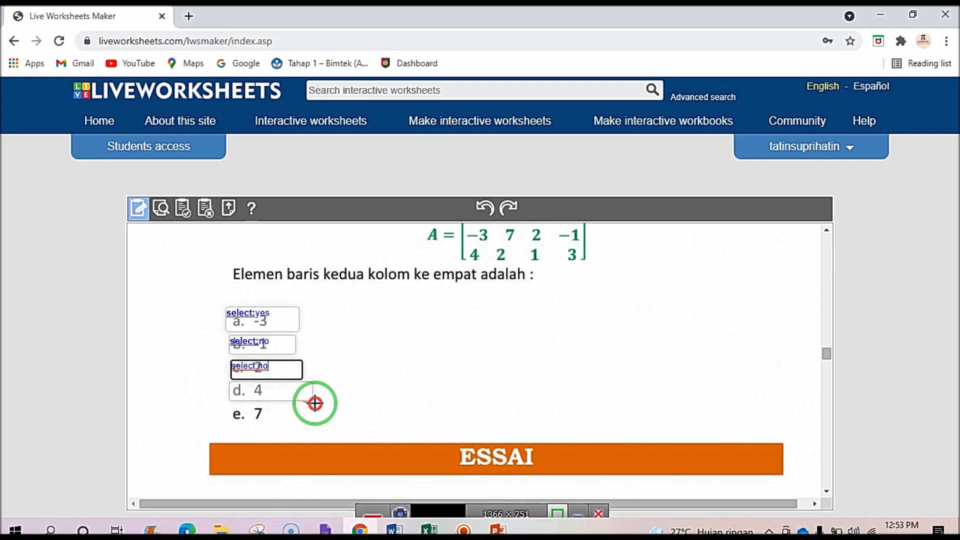
left_click(261, 391)
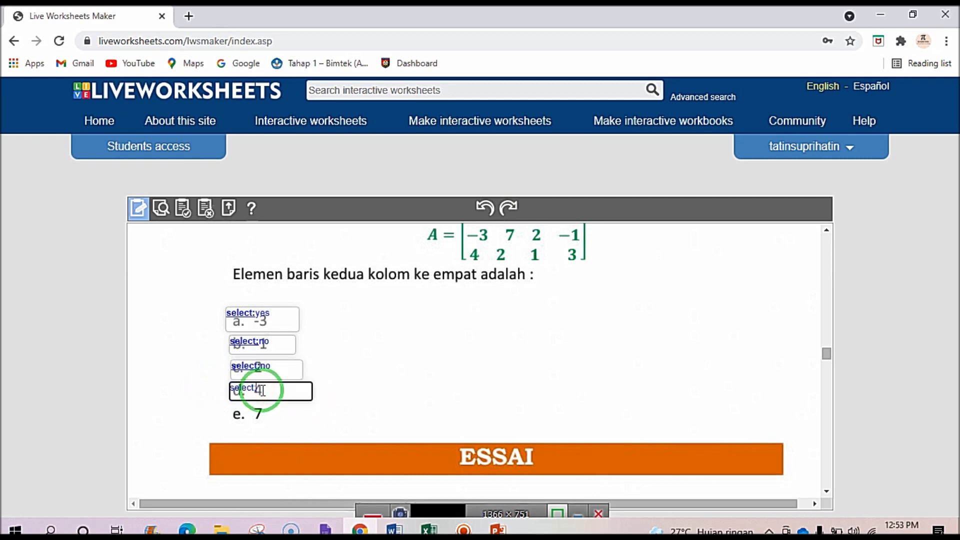
type("select:no")
left_click_drag(226, 405, 307, 429)
left_click(270, 416)
type("s")
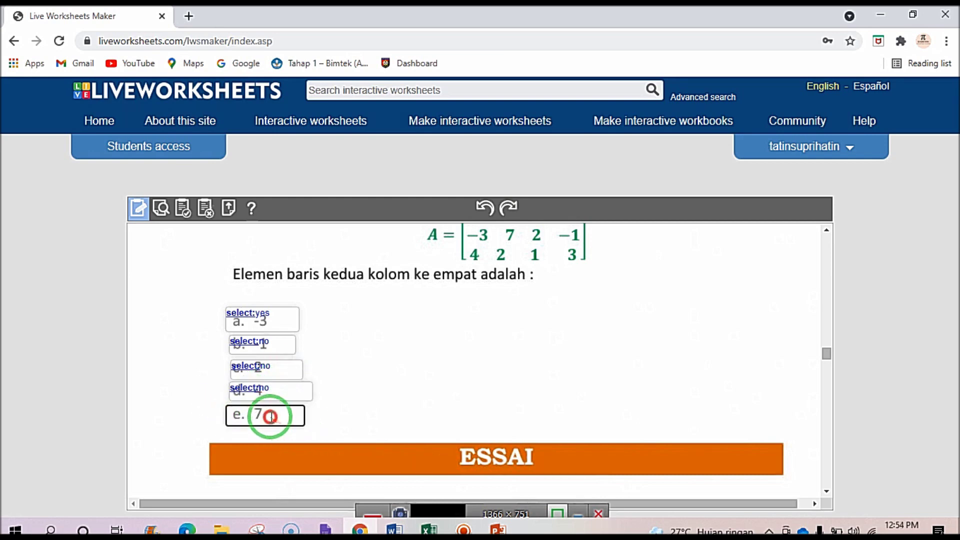
type("elect:no")
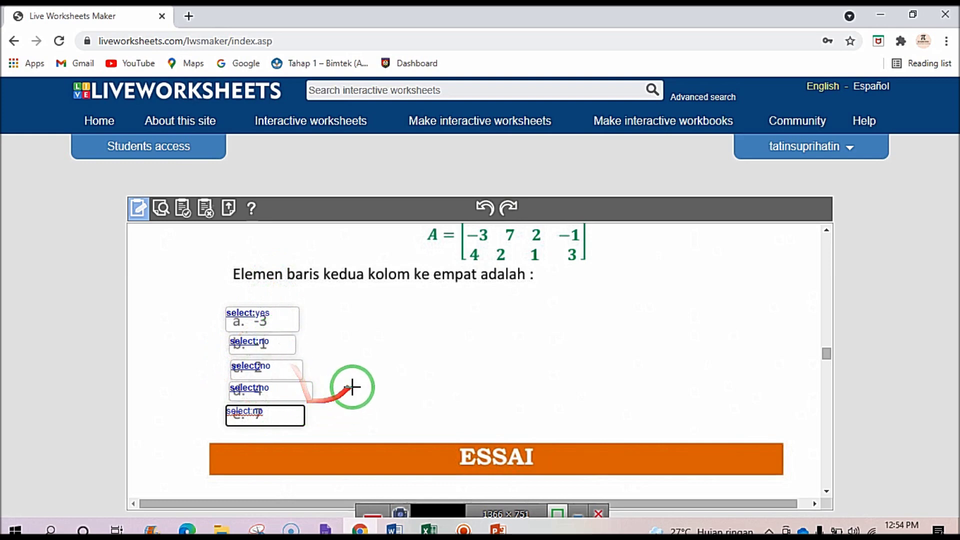
left_click(162, 209)
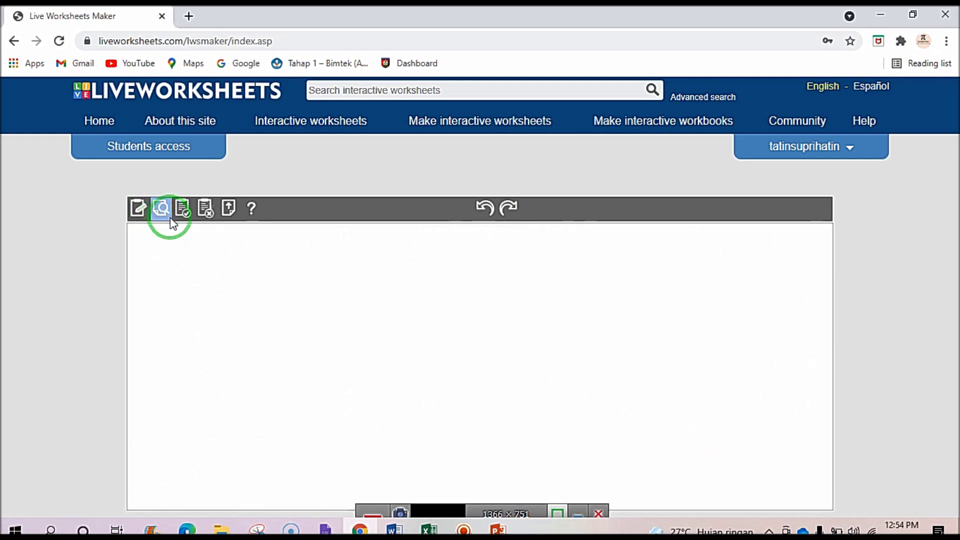
scroll(268, 321, "down", 10)
scroll(271, 326, "down", 15)
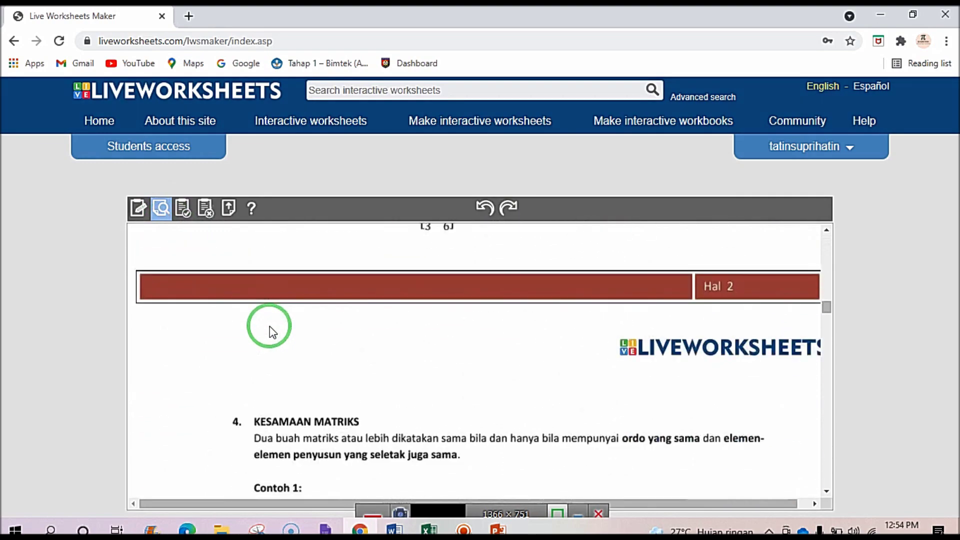
scroll(270, 330, "down", 10)
scroll(285, 328, "up", 2)
scroll(282, 325, "down", 2)
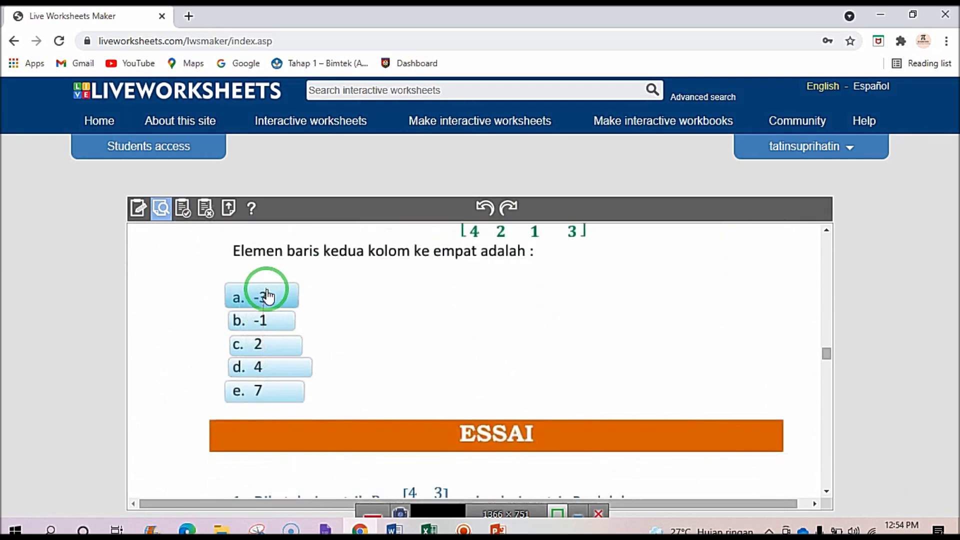
scroll(276, 349, "up", 2)
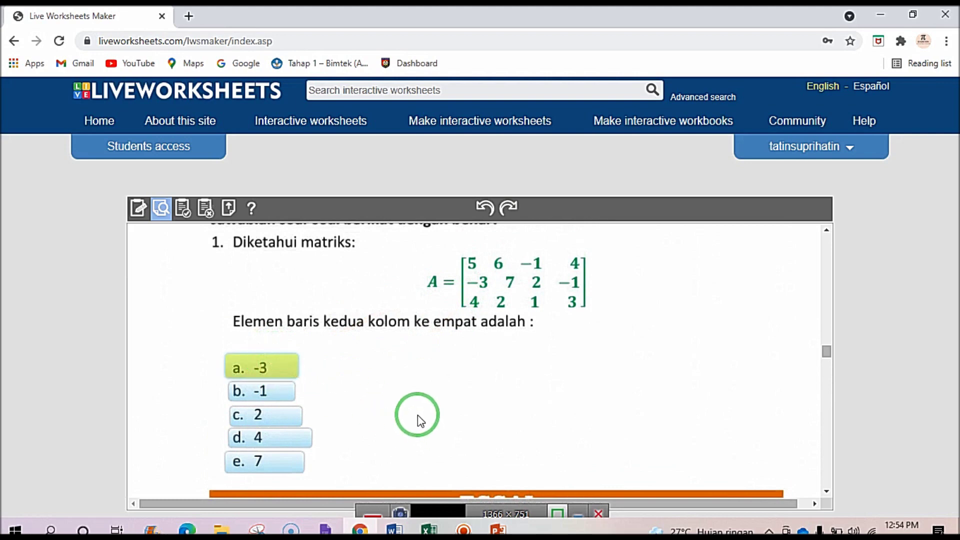
scroll(418, 419, "down", 15)
scroll(417, 411, "down", 15)
left_click(421, 430)
scroll(407, 330, "up", 10)
left_click_drag(828, 418, 800, 239)
scroll(304, 382, "down", 10)
scroll(303, 382, "down", 15)
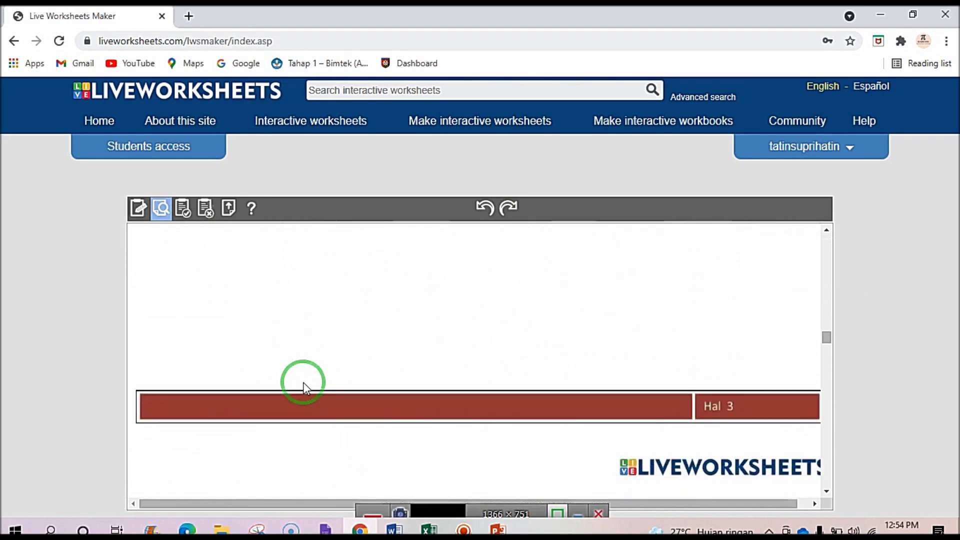
scroll(303, 382, "down", 5)
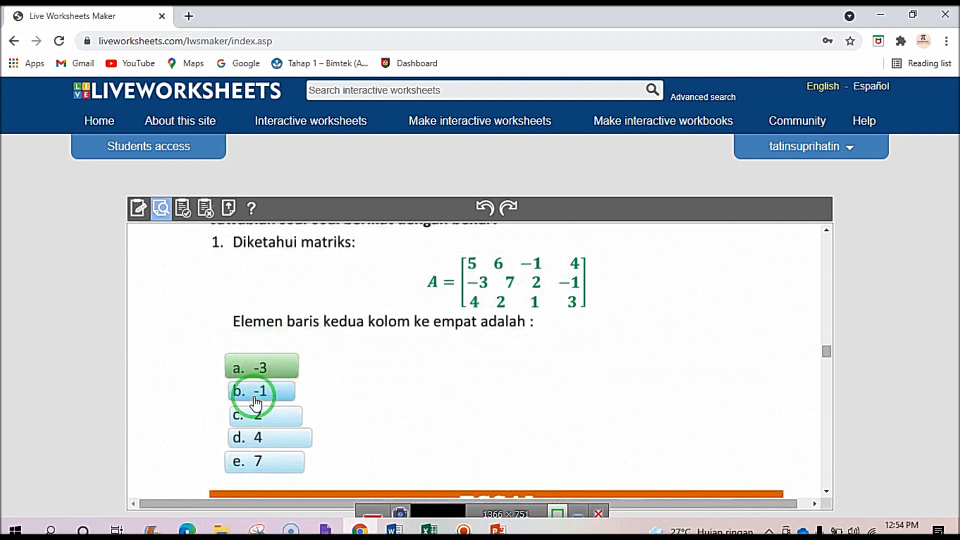
left_click(277, 405)
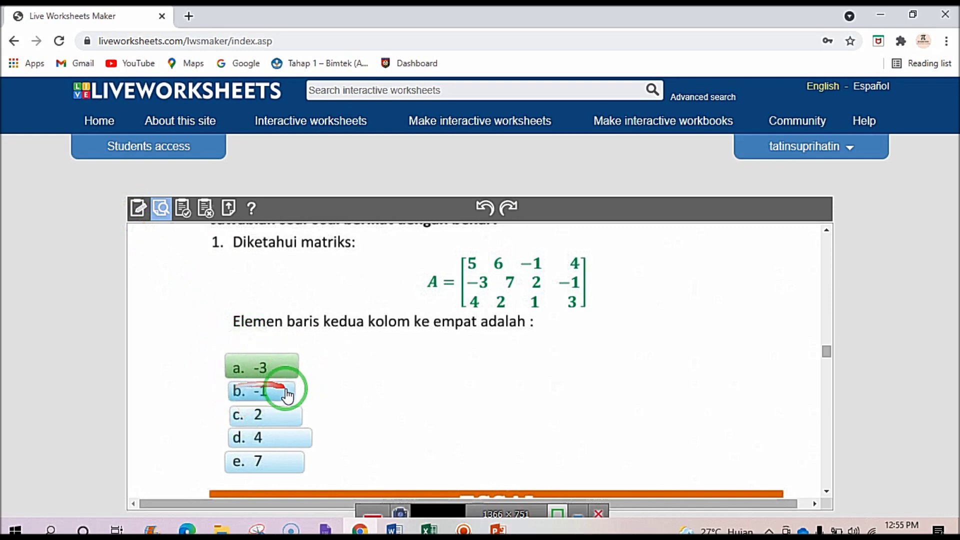
scroll(275, 420, "down", 3)
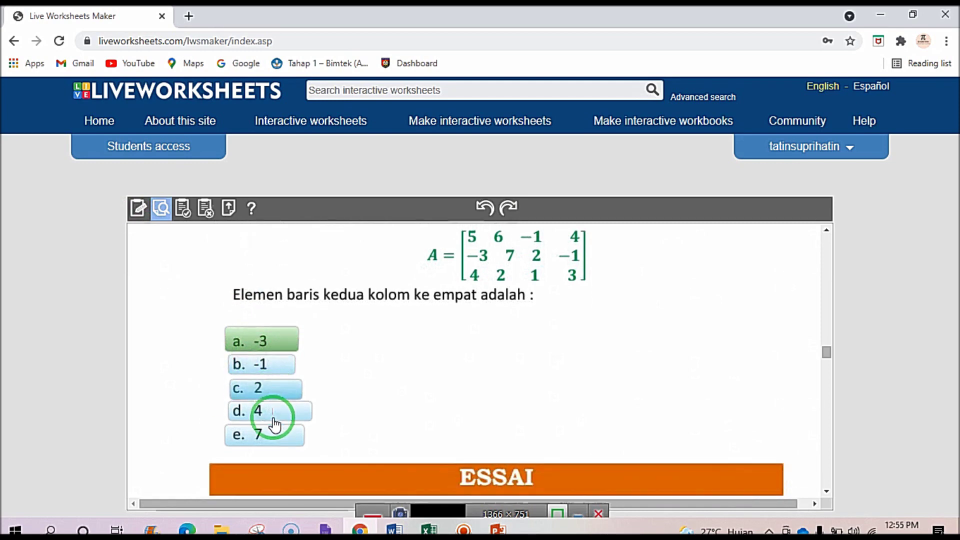
scroll(274, 420, "up", 6)
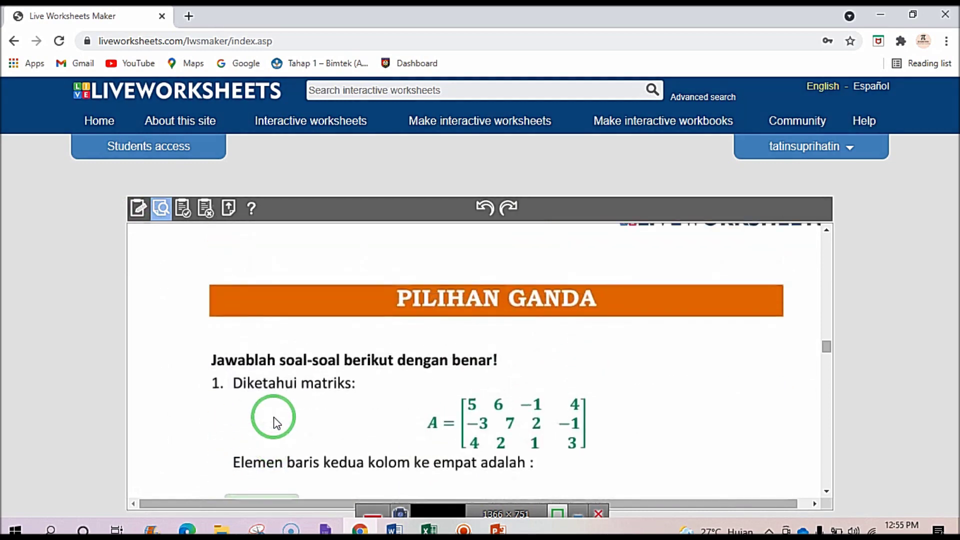
scroll(275, 418, "down", 5)
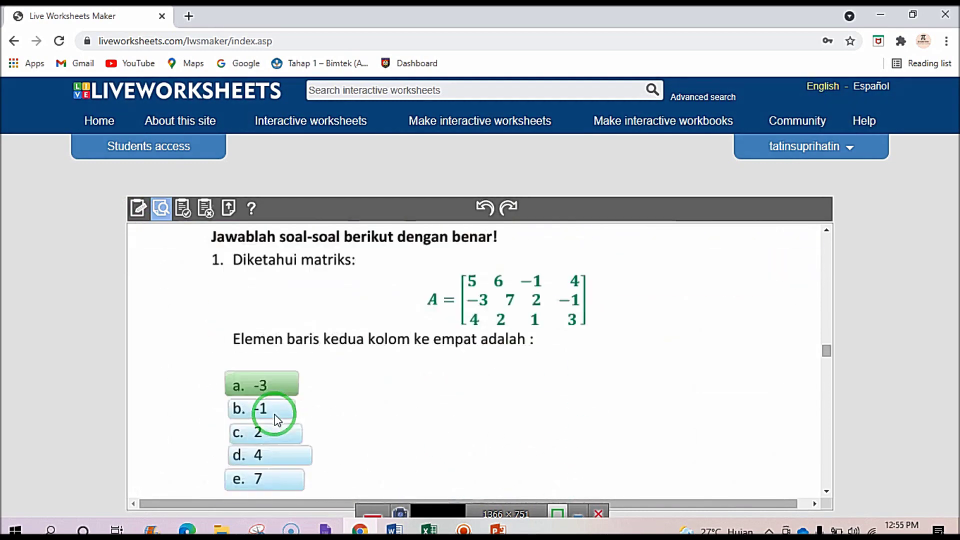
left_click(138, 209)
Place an answer box holding '2' over ESSAI question 1's blank, then switch to preview.
scroll(253, 364, "down", 10)
scroll(266, 388, "down", 15)
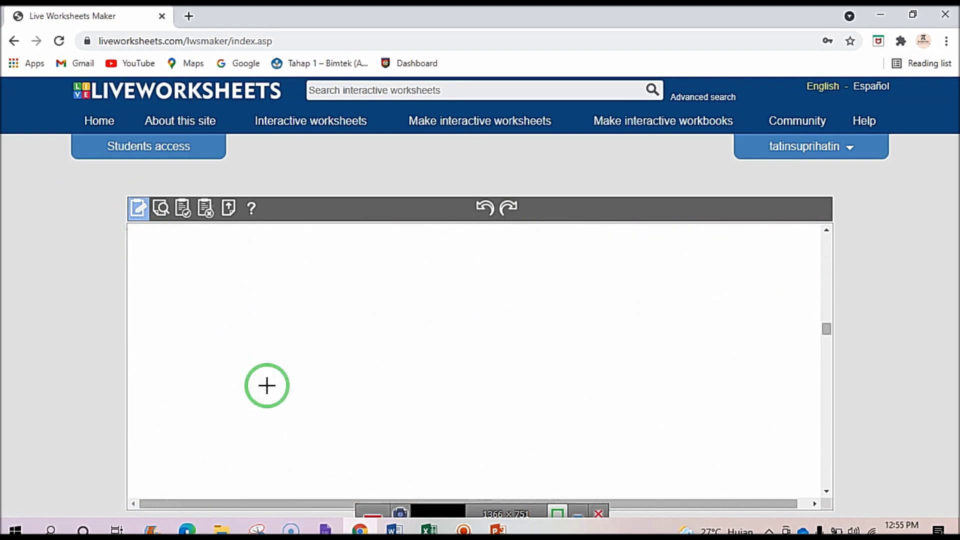
scroll(263, 386, "down", 1)
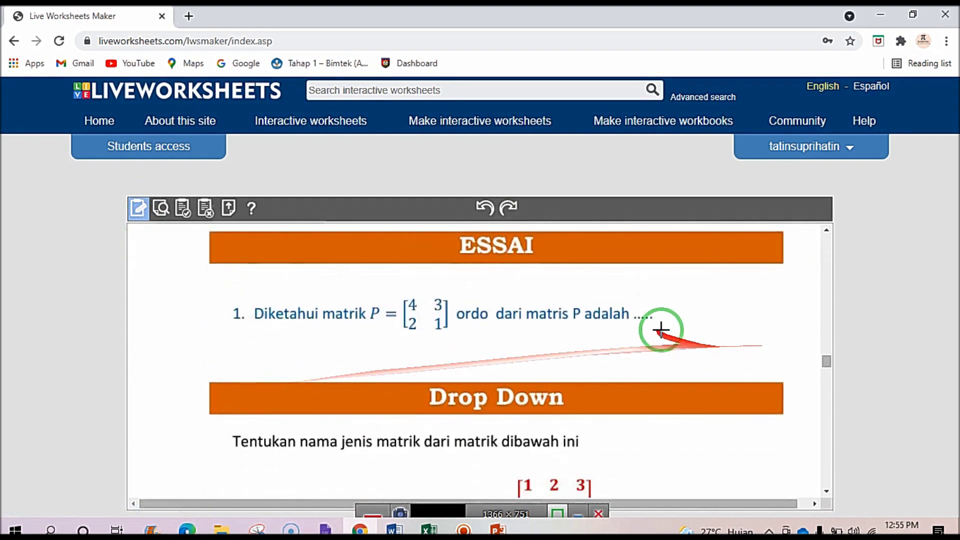
scroll(660, 331, "up", 3)
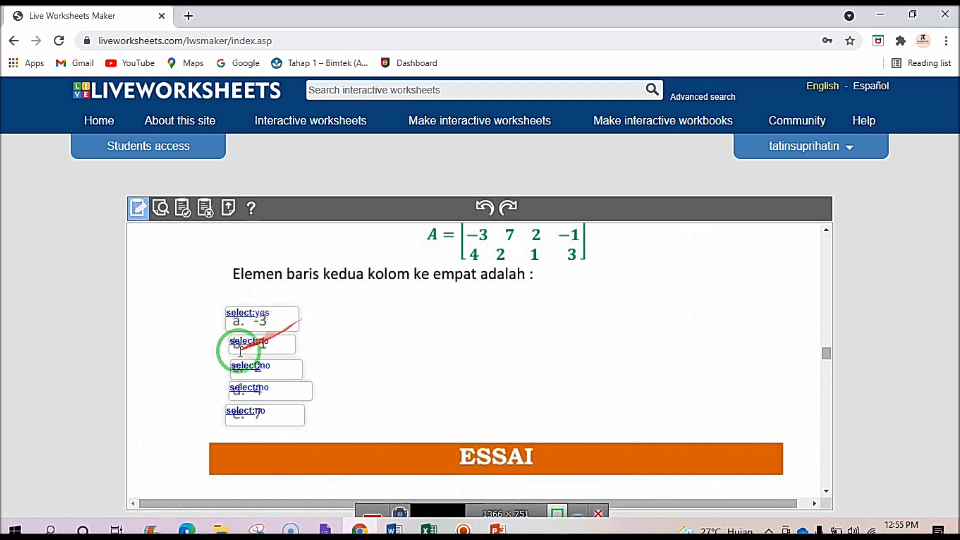
scroll(265, 384, "down", 3)
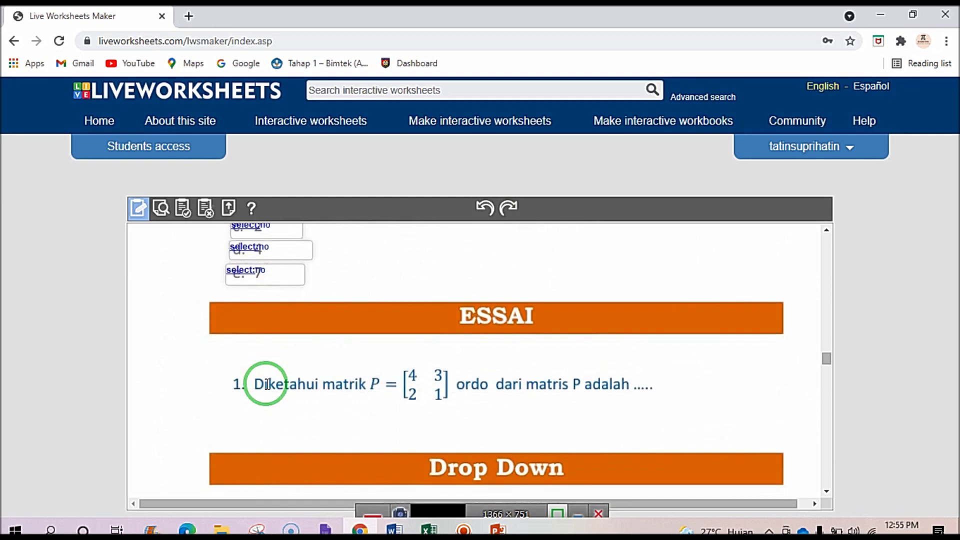
scroll(550, 350, "down", 1)
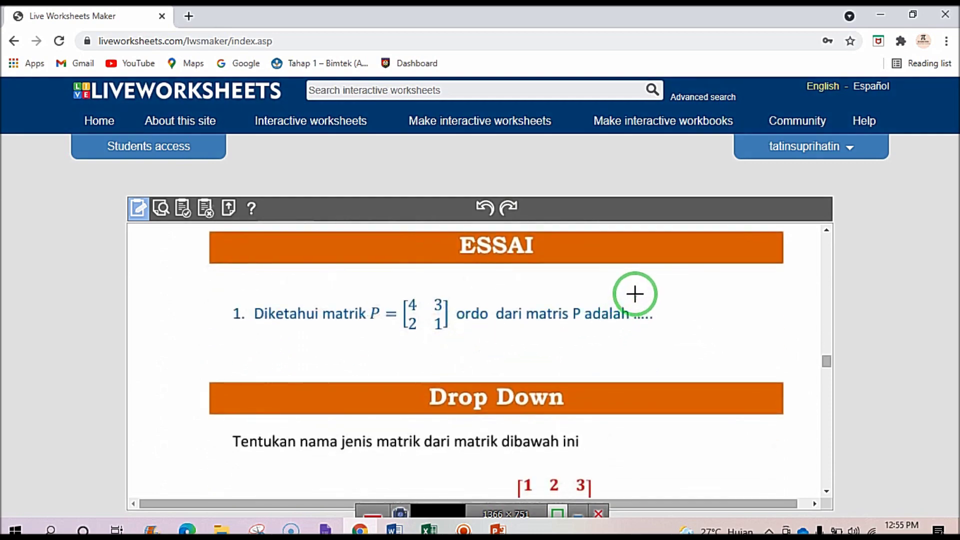
left_click_drag(634, 288, 710, 327)
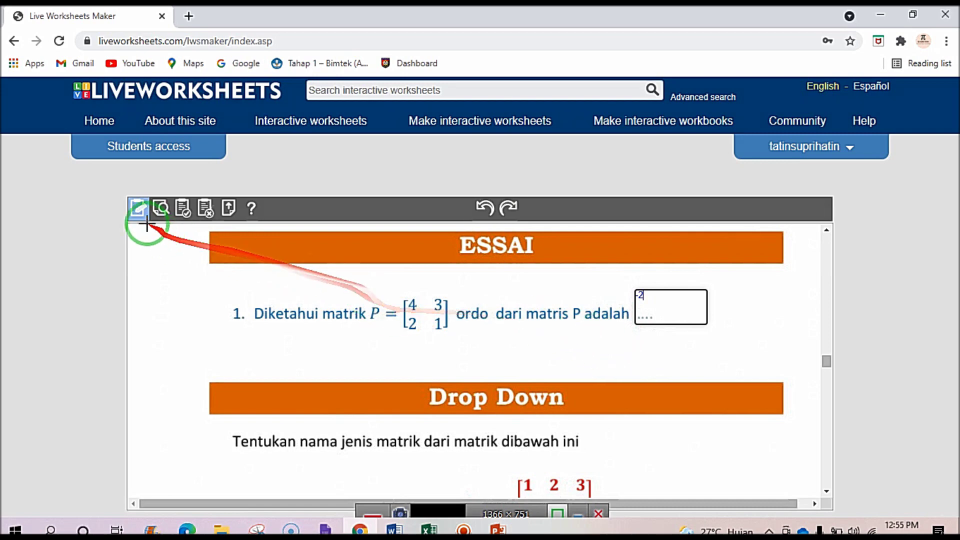
left_click(159, 209)
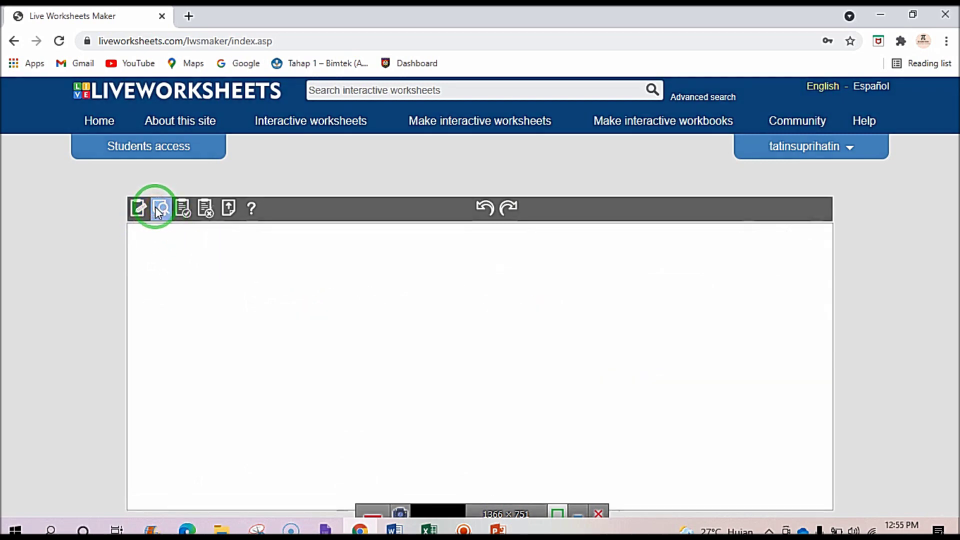
In preview, choose -1 for question 1, click the essay box and press Finish!!
scroll(226, 380, "down", 5)
scroll(226, 380, "down", 15)
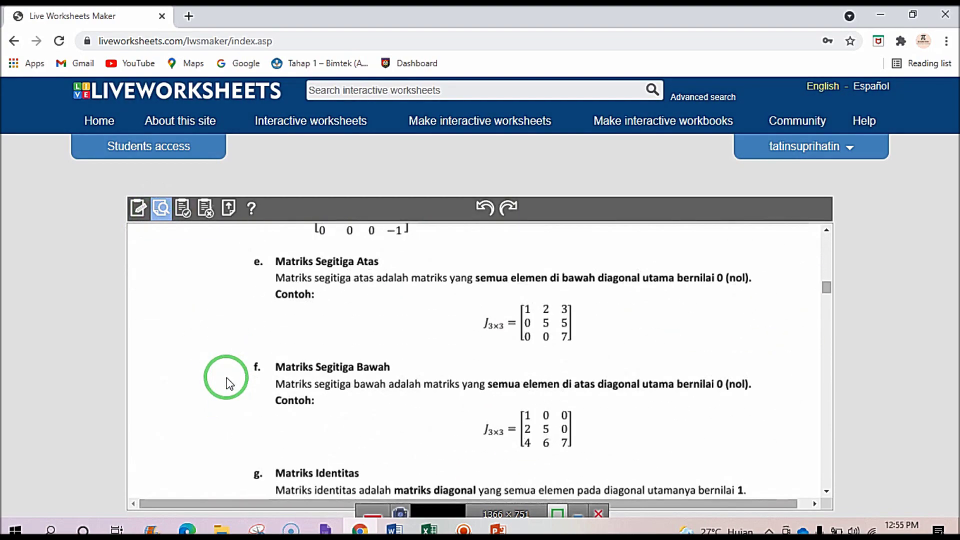
scroll(226, 380, "down", 10)
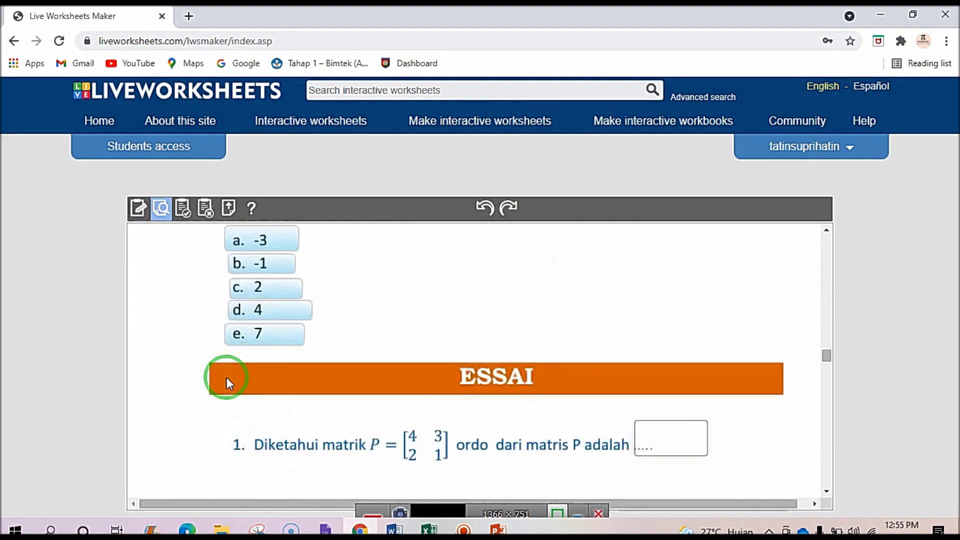
scroll(250, 395, "up", 3)
left_click(250, 395)
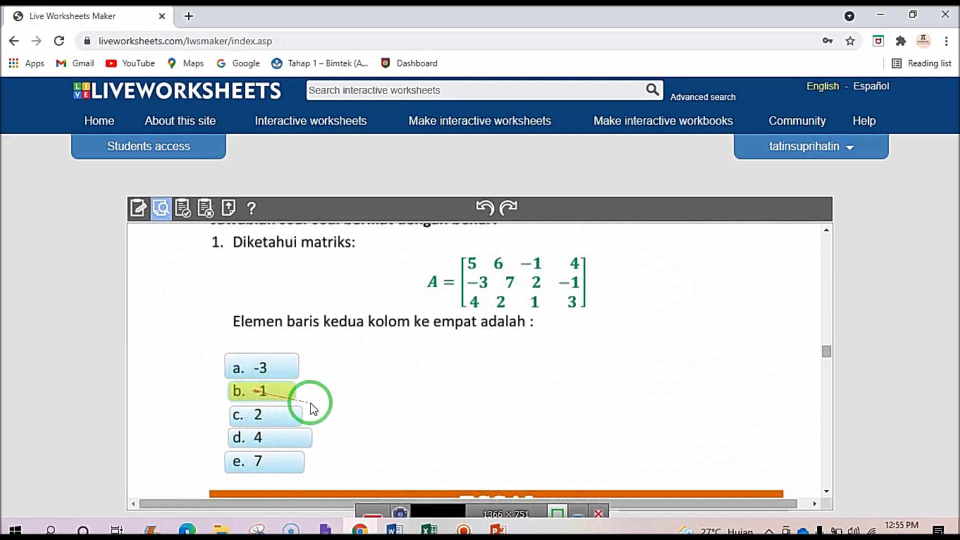
scroll(313, 405, "down", 4)
left_click(647, 352)
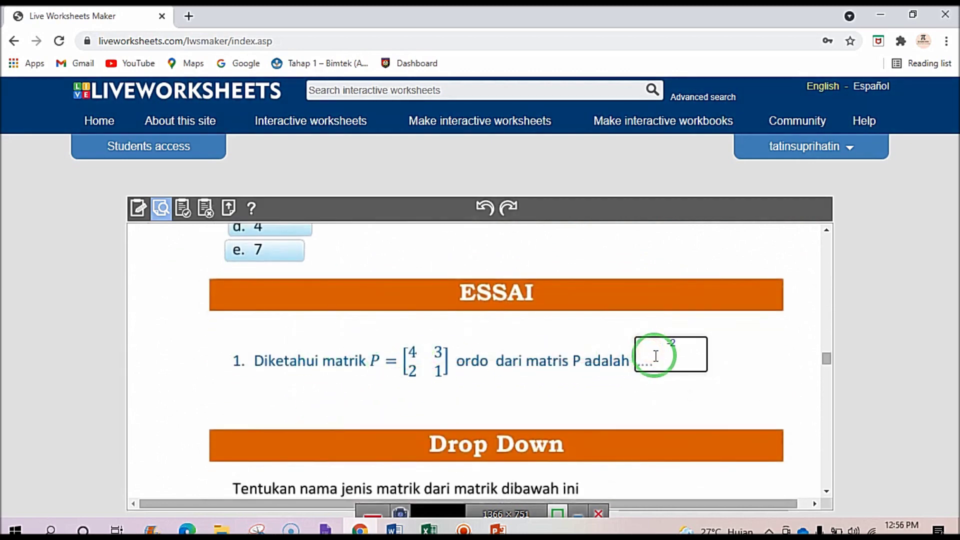
scroll(654, 395, "down", 15)
scroll(650, 392, "down", 12)
scroll(547, 403, "down", 5)
left_click(529, 408)
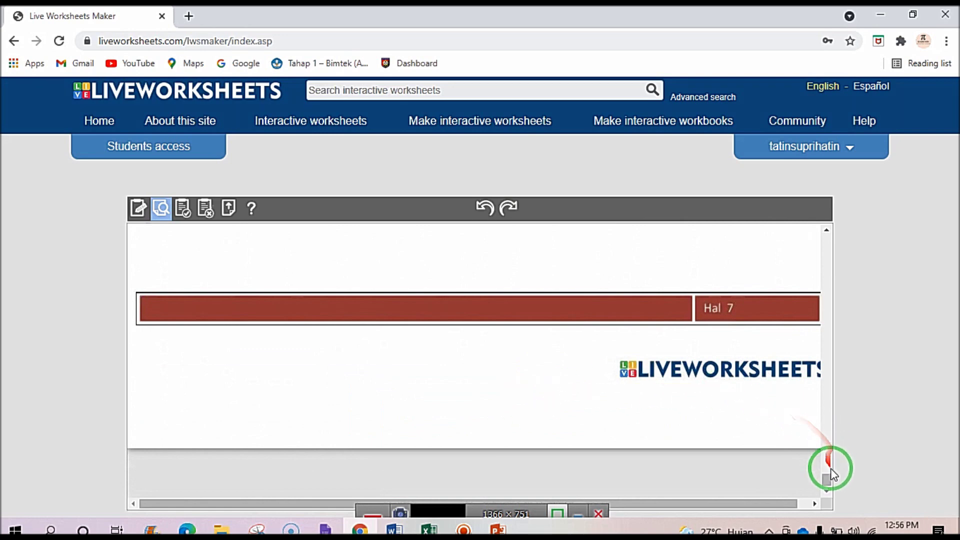
Check the 5/10 score, then go back to editing mode.
left_click_drag(826, 475, 825, 220)
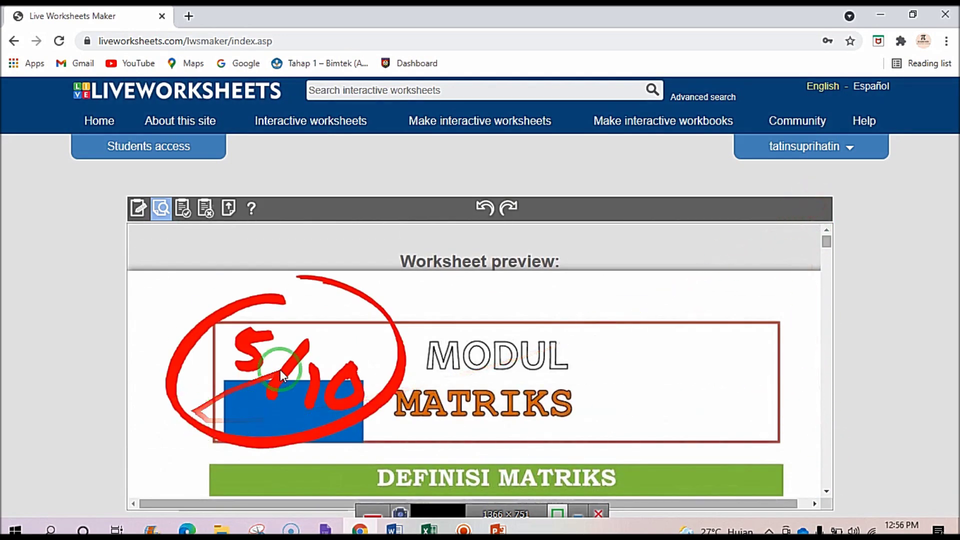
scroll(337, 386, "down", 5)
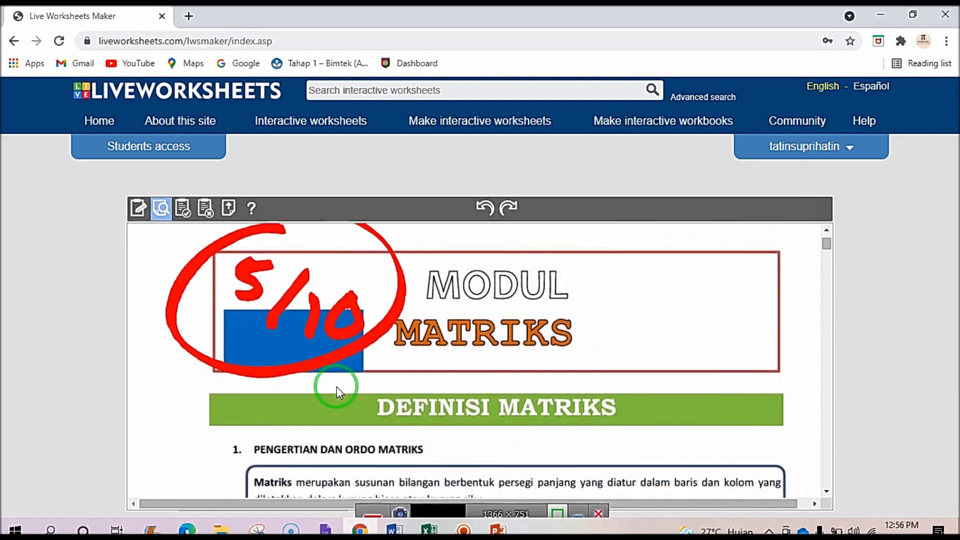
scroll(338, 391, "down", 10)
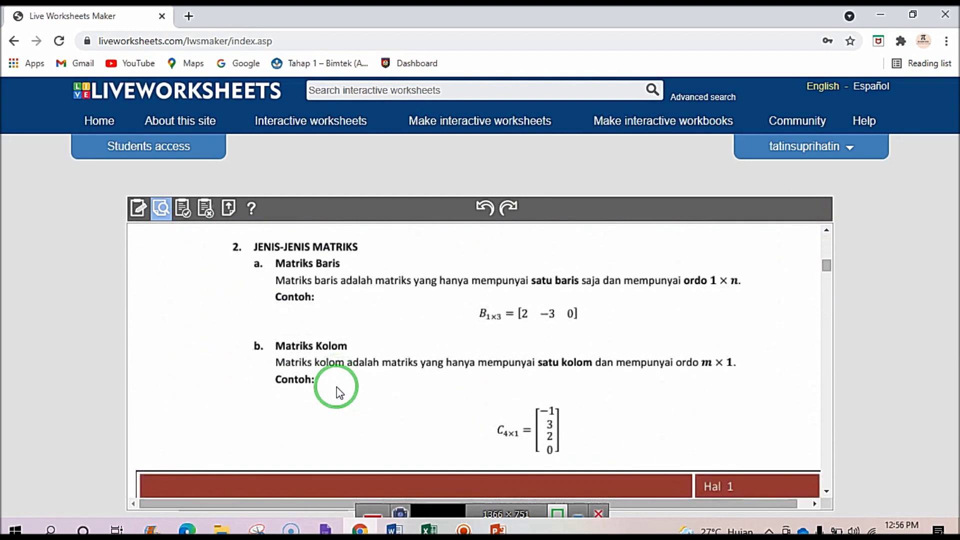
scroll(337, 391, "up", 7)
scroll(337, 387, "up", 8)
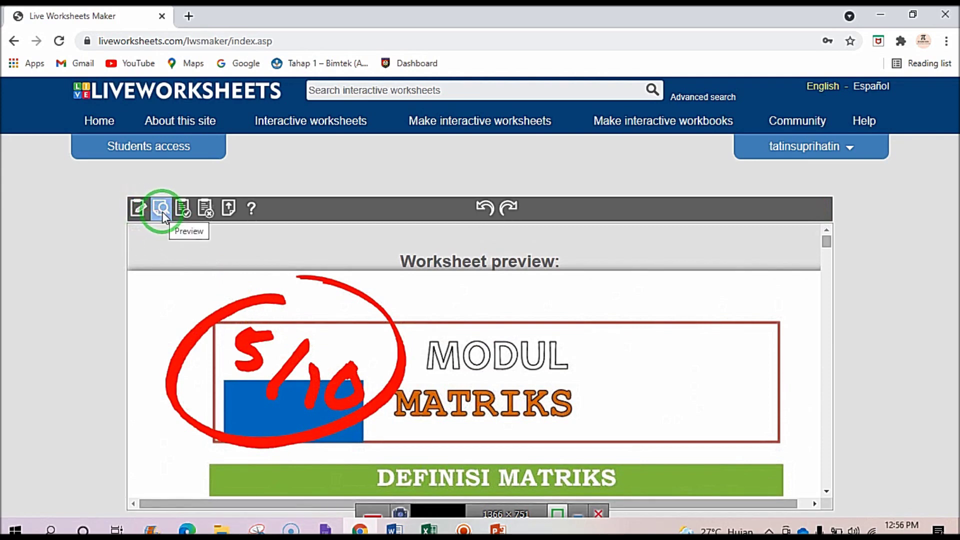
left_click(135, 210)
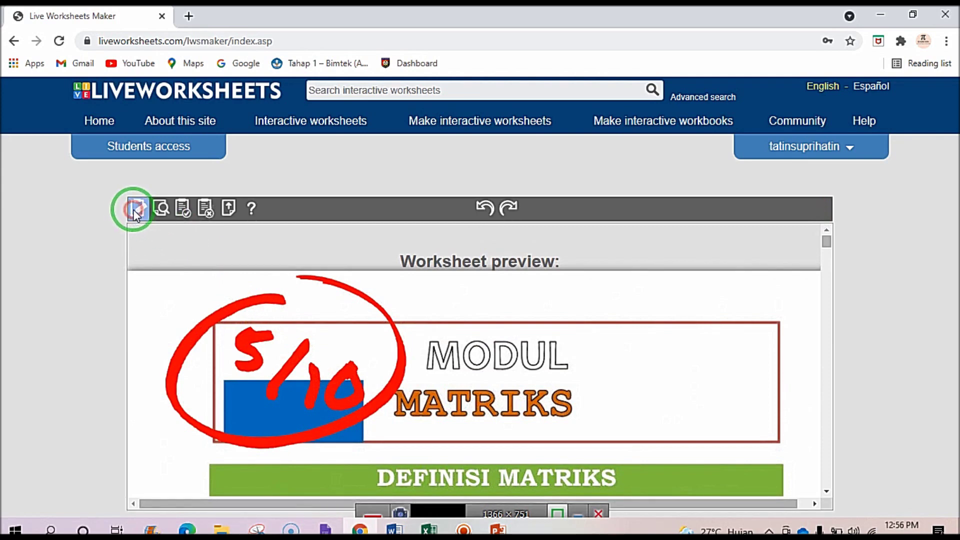
Scroll the editor past PILIHAN GANDA and ESSAI down to the Drop Down J3x3 question.
scroll(311, 358, "down", 20)
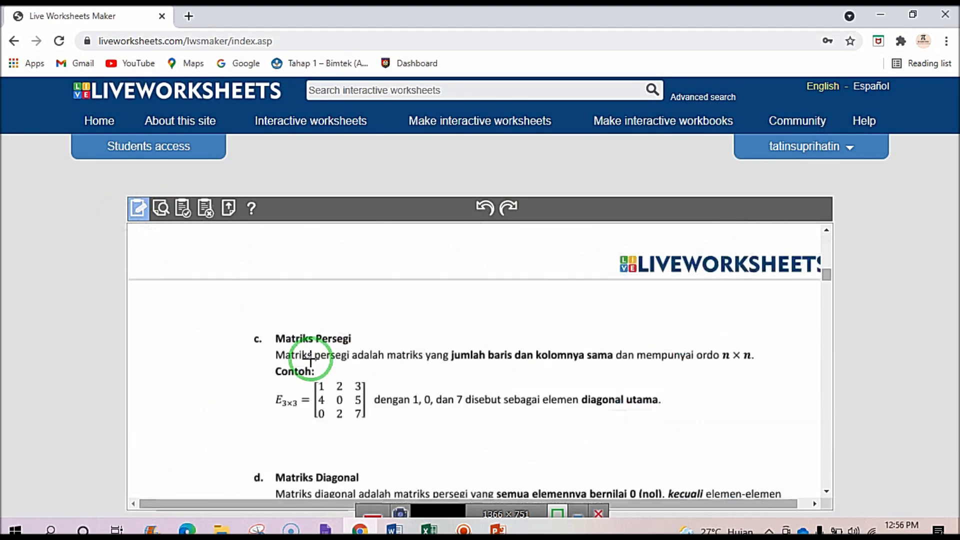
scroll(311, 364, "down", 5)
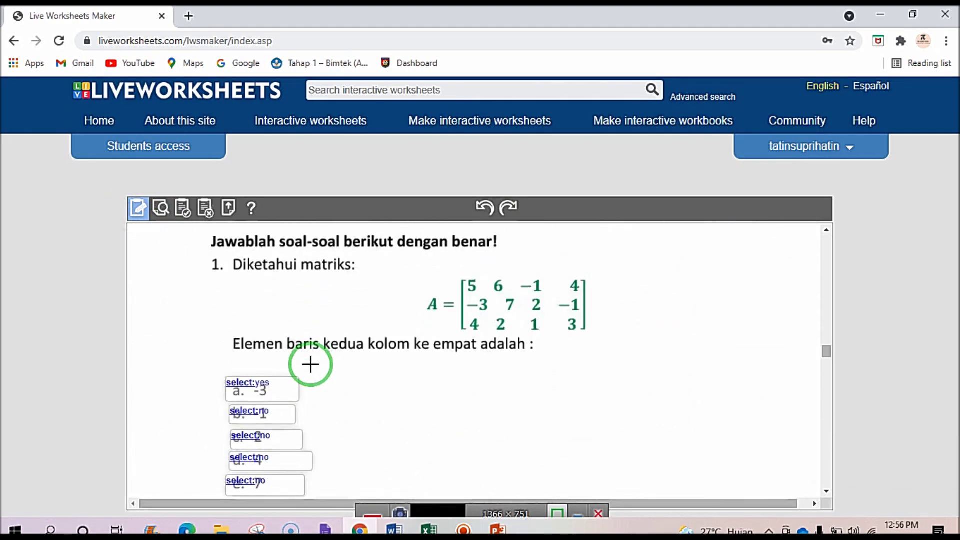
scroll(311, 364, "up", 3)
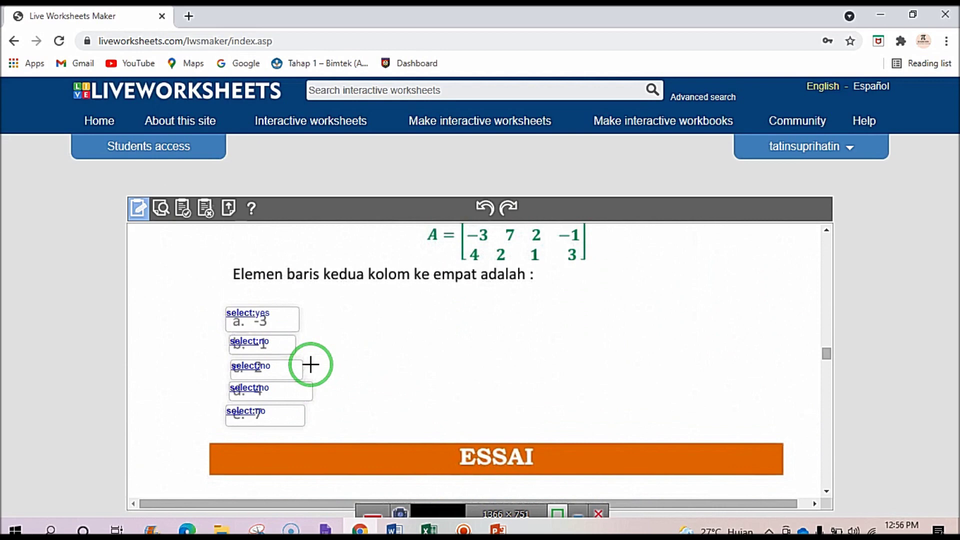
scroll(311, 364, "down", 4)
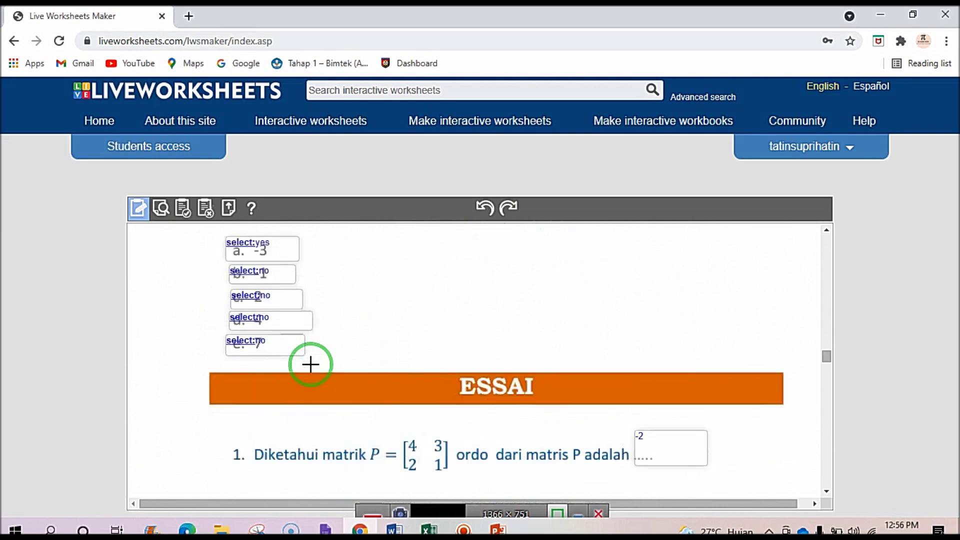
scroll(310, 365, "up", 2)
scroll(347, 358, "down", 1)
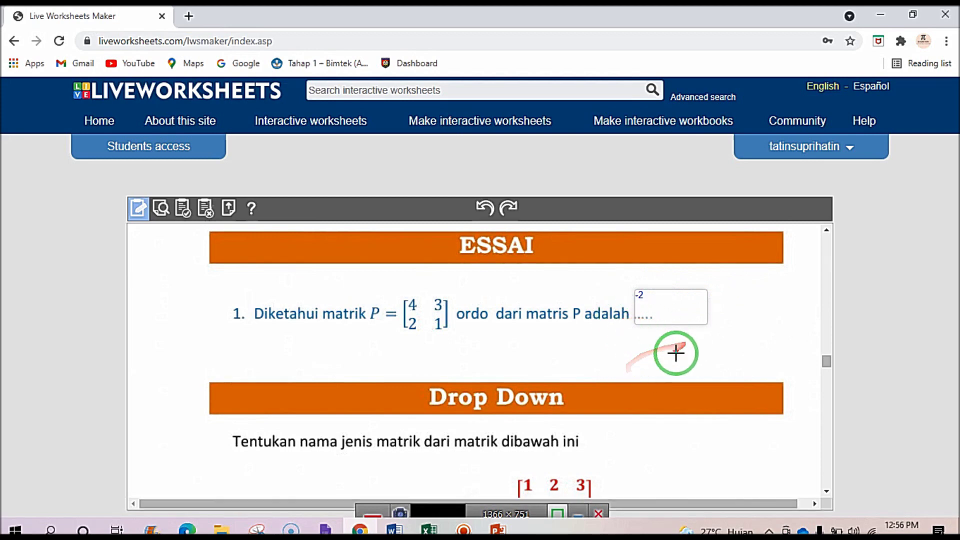
scroll(583, 358, "down", 3)
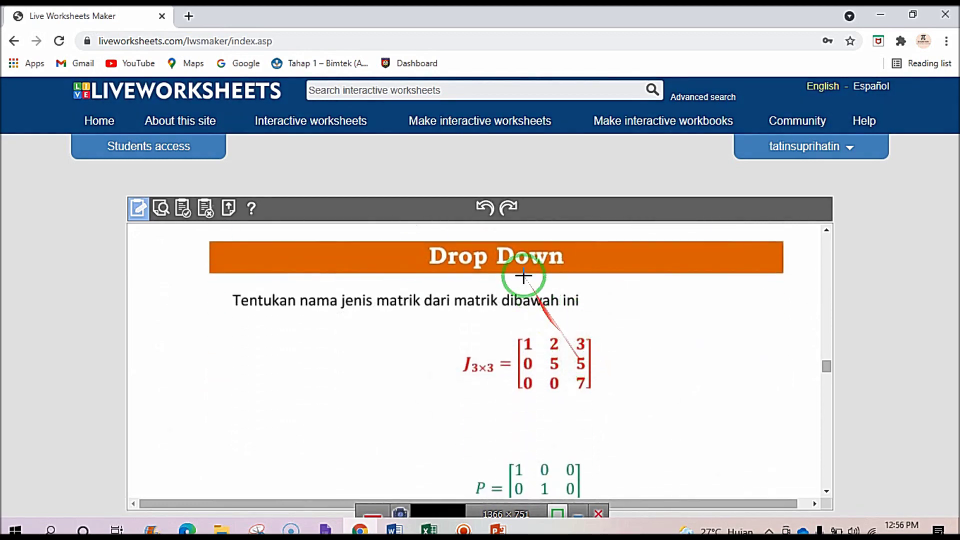
Draw a box beside the J3x3 matrix and type the choose: list of four matrix types.
mouse_move(614, 333)
left_mouse_down()
mouse_move(757, 400)
mouse_move(757, 435)
mouse_move(769, 444)
mouse_move(649, 377)
mouse_move(629, 349)
left_mouse_up()
left_click(647, 350)
type("ch")
type("d")
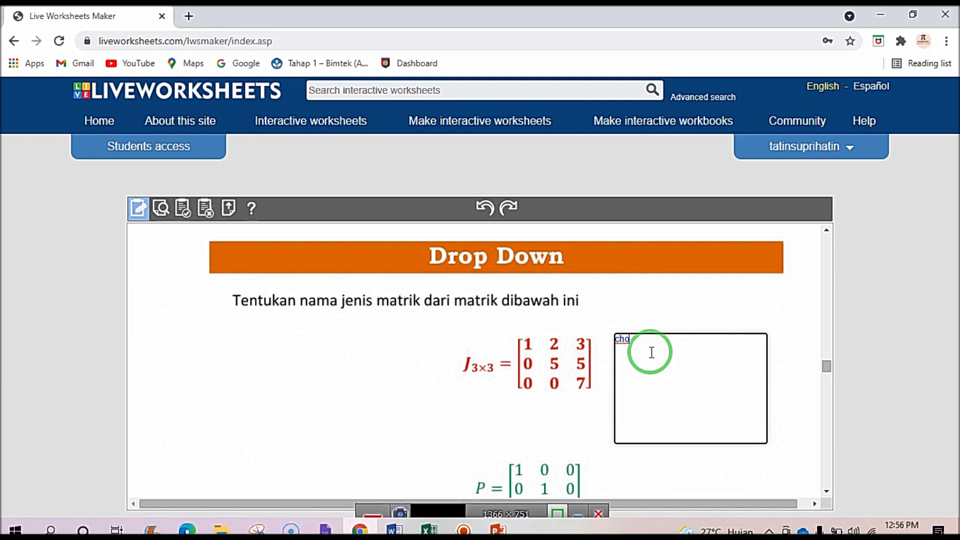
type("o")
type("e")
type("matrik segitiga a")
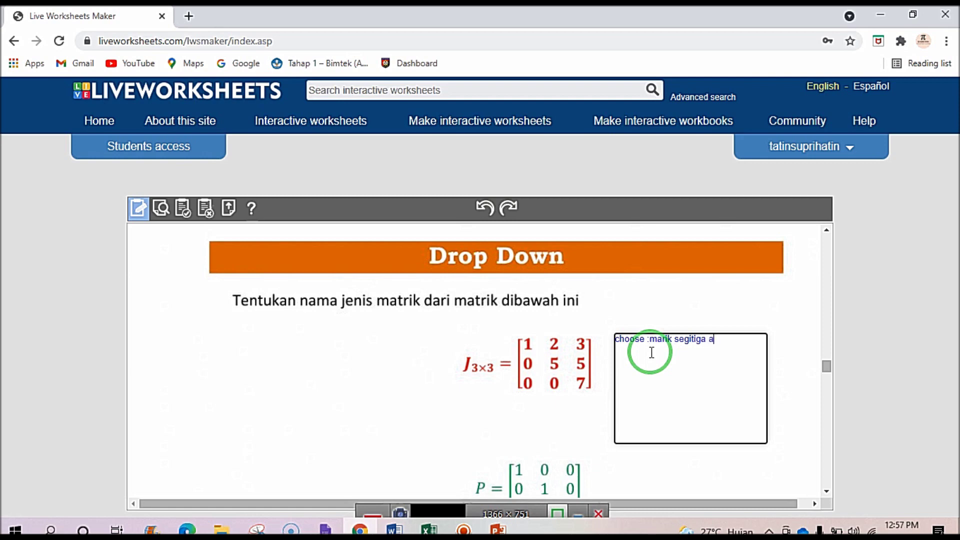
type("tas/mtrik identitas")
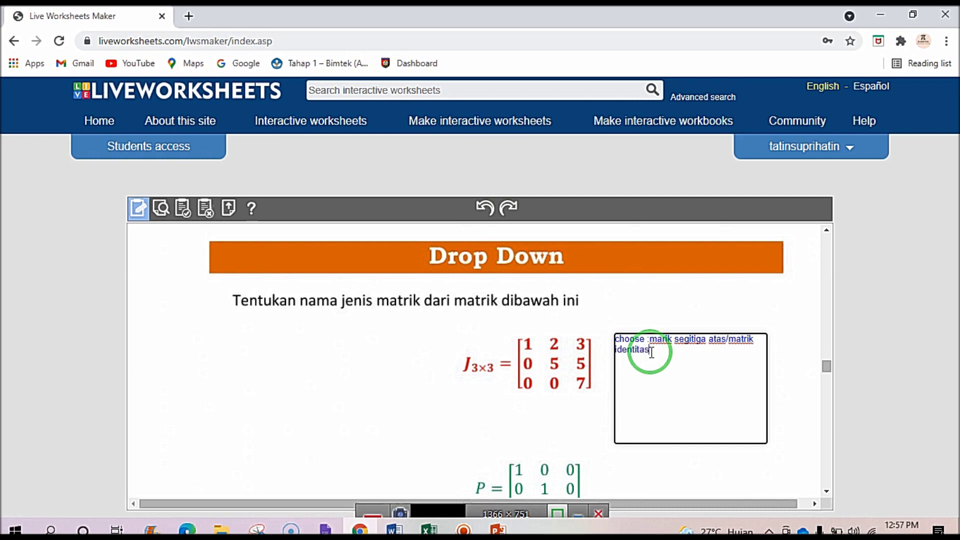
type("/matrikdia diagonal")
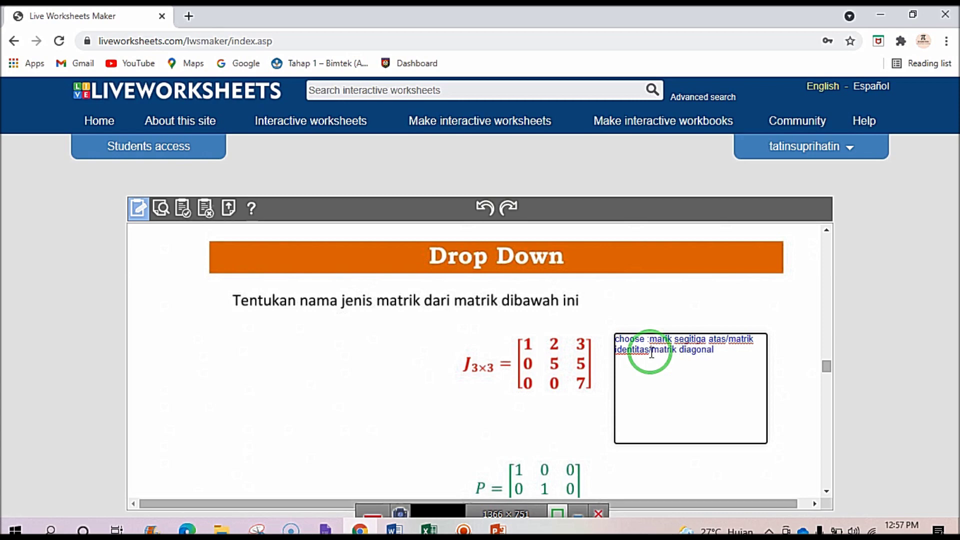
type("/matrik ko")
key("BackSpace")
type("lpkolom")
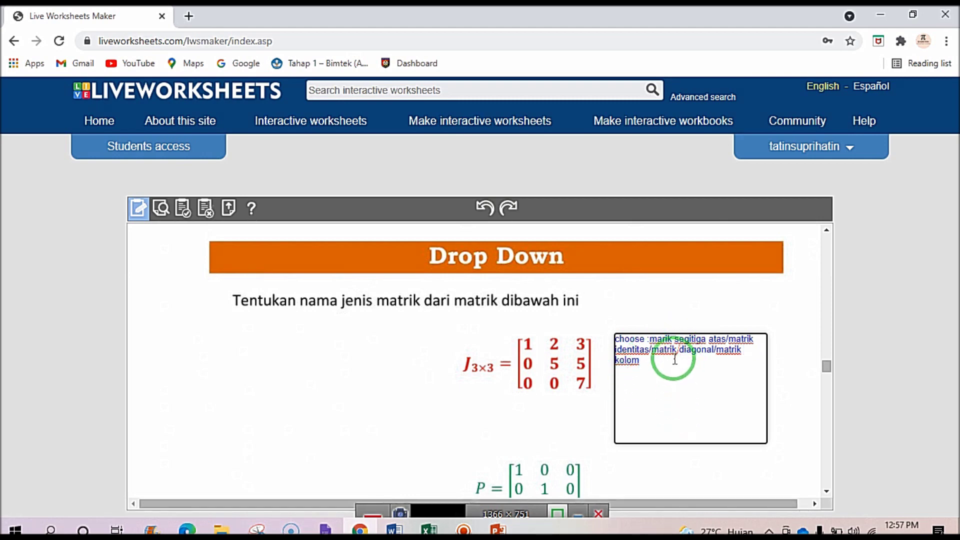
Fix the typo in 'marik' and mark matrik segitiga atas as correct with an asterisk.
left_click(664, 335)
type("t")
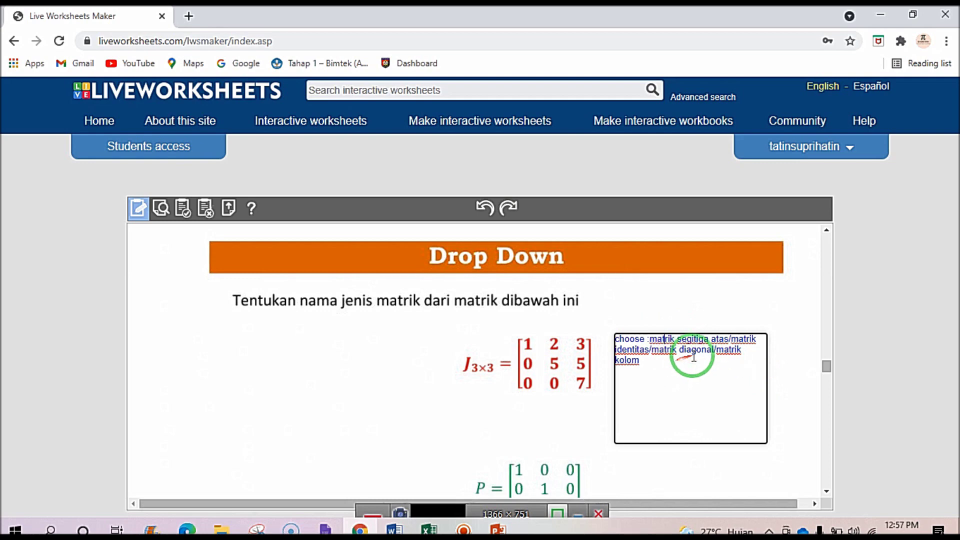
mouse_move(625, 368)
left_mouse_down()
mouse_move(523, 383)
mouse_move(550, 355)
mouse_move(629, 381)
left_mouse_up()
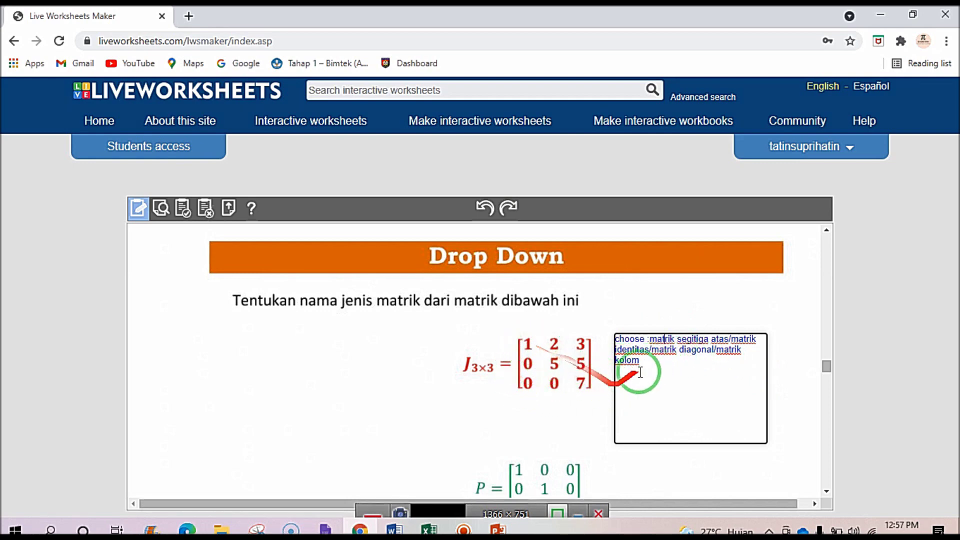
left_click(651, 338)
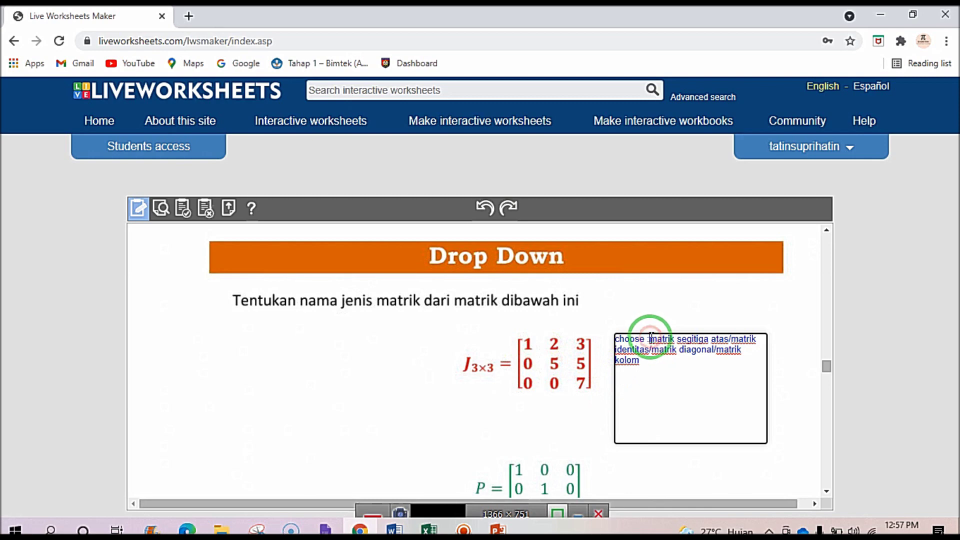
type("*")
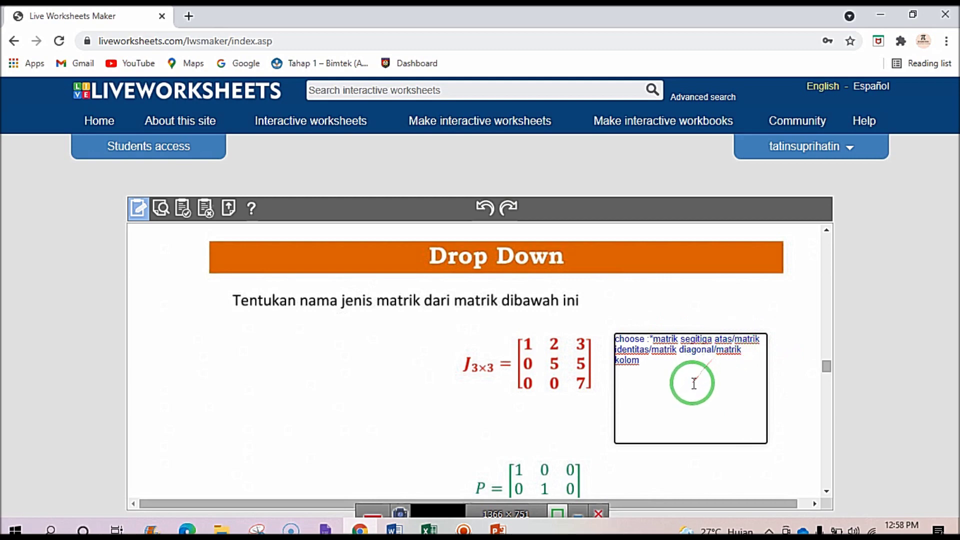
scroll(688, 382, "down", 3)
scroll(677, 285, "up", 3)
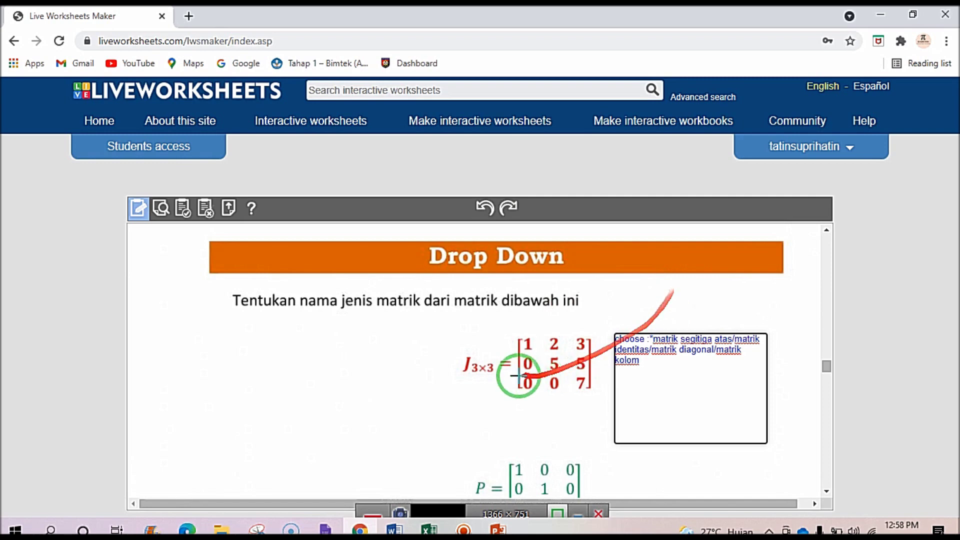
scroll(575, 406, "down", 1)
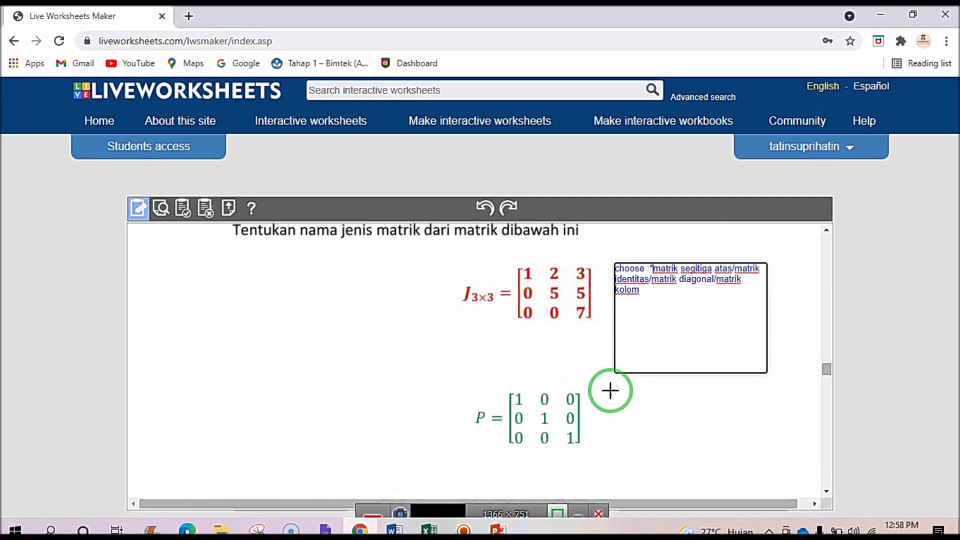
Add a choose: drop-down beside matrix P with four matrix types, then preview the worksheet.
left_click_drag(642, 402, 771, 493)
left_click(629, 400)
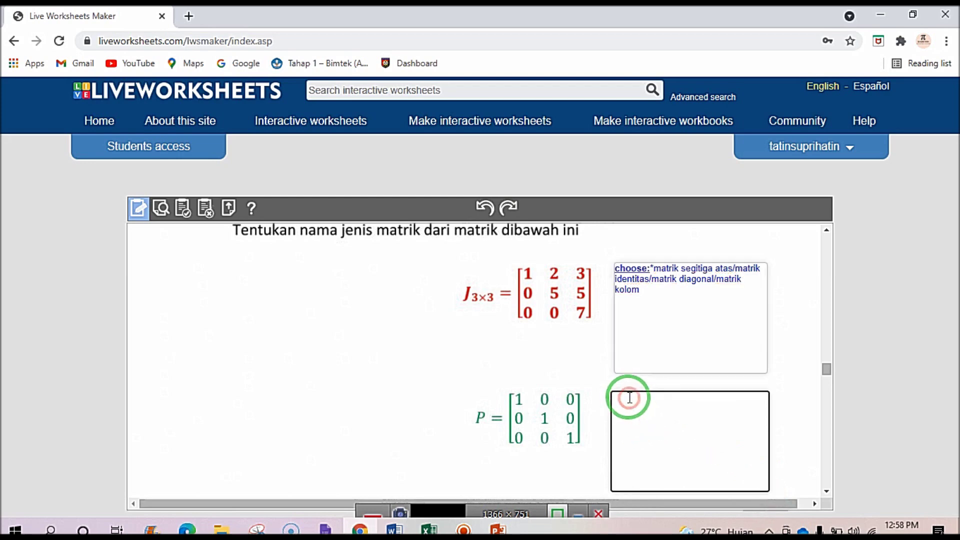
type("ch")
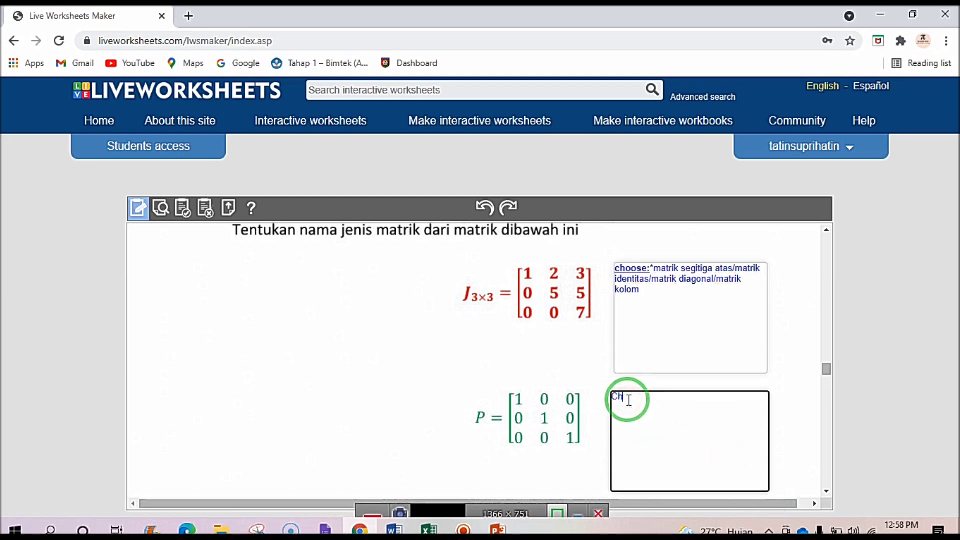
type("oose:")
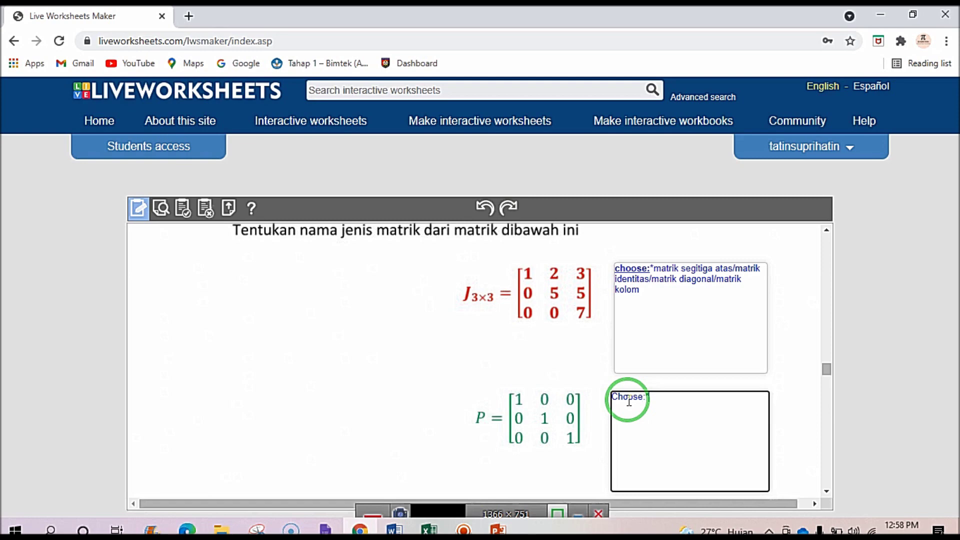
type("*matrikse")
key("BackSpace")
key("BackSpace")
type("segitiga atas")
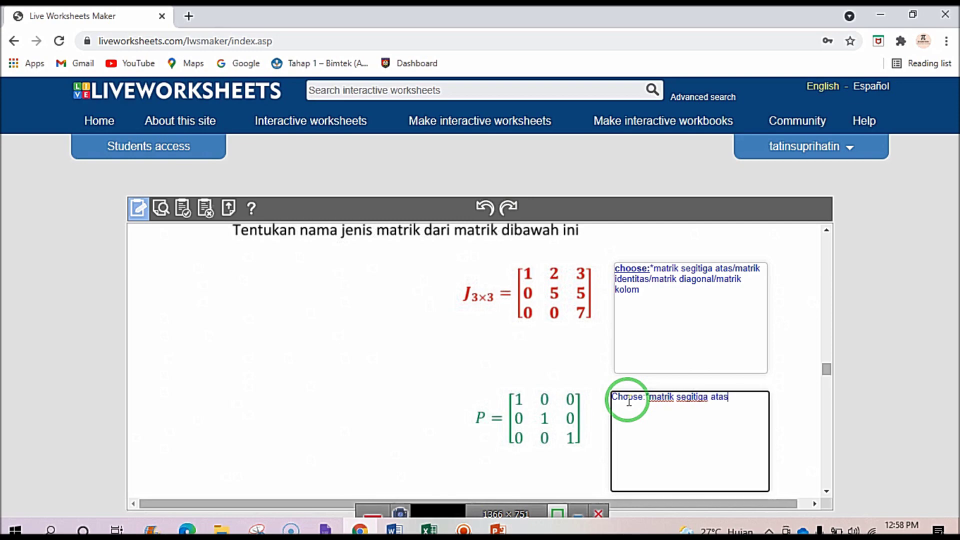
type("/matriks identitas/matrik")
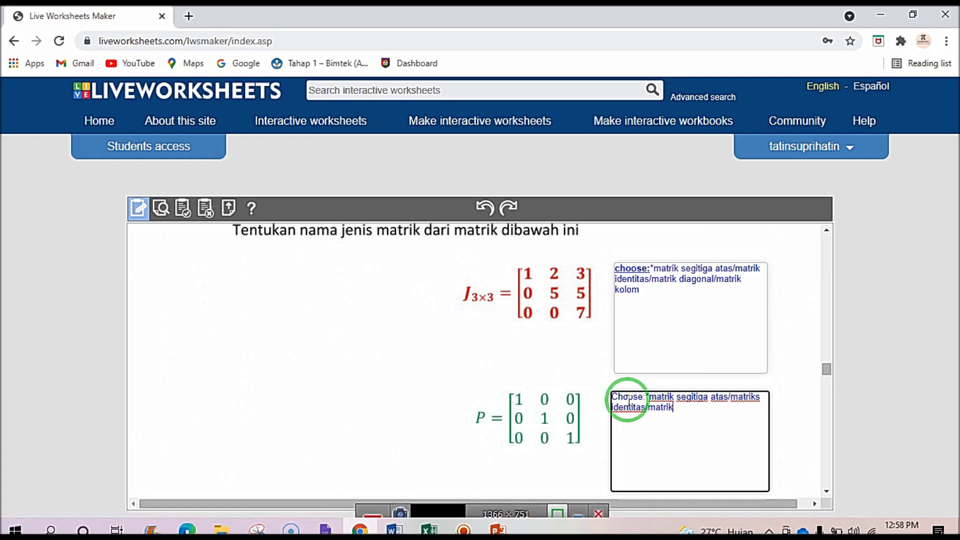
type("s diagonal/matrik kolom")
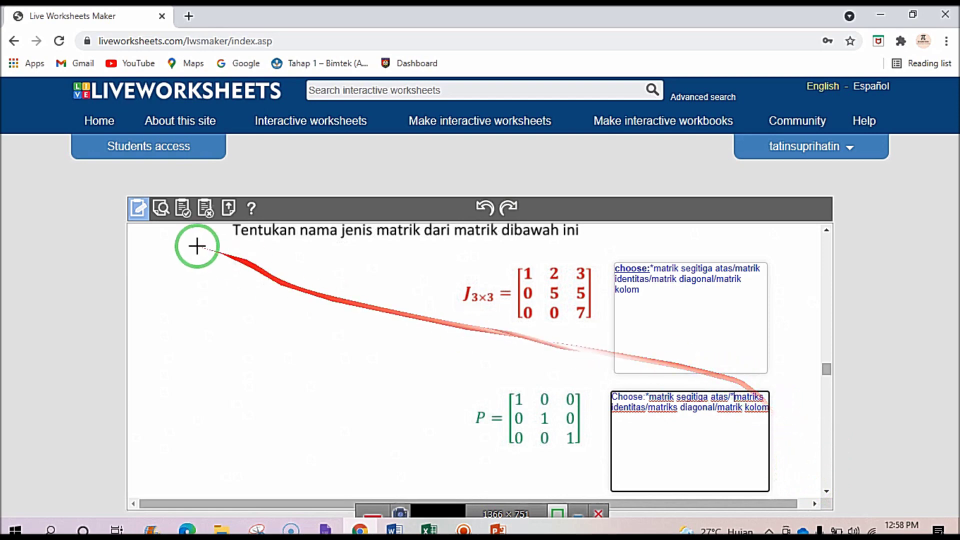
left_click(161, 208)
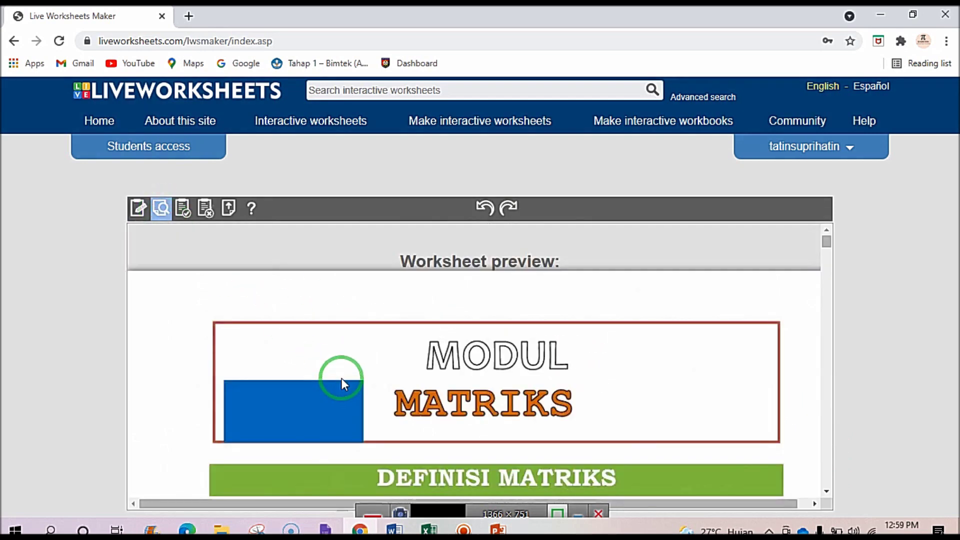
scroll(345, 370, "down", 15)
scroll(358, 357, "down", 20)
scroll(358, 358, "down", 1)
left_click_drag(268, 379, 269, 446)
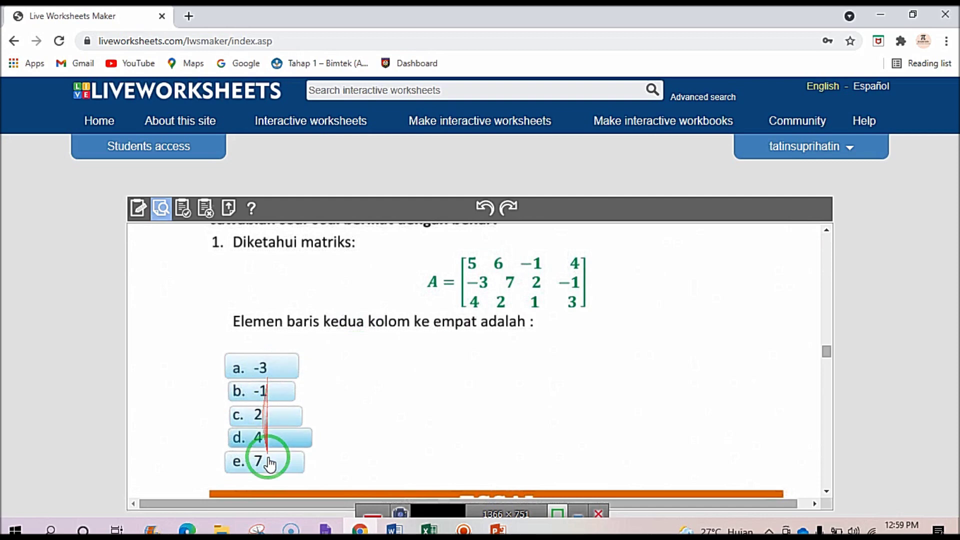
scroll(278, 415, "down", 6)
scroll(583, 390, "up", 3)
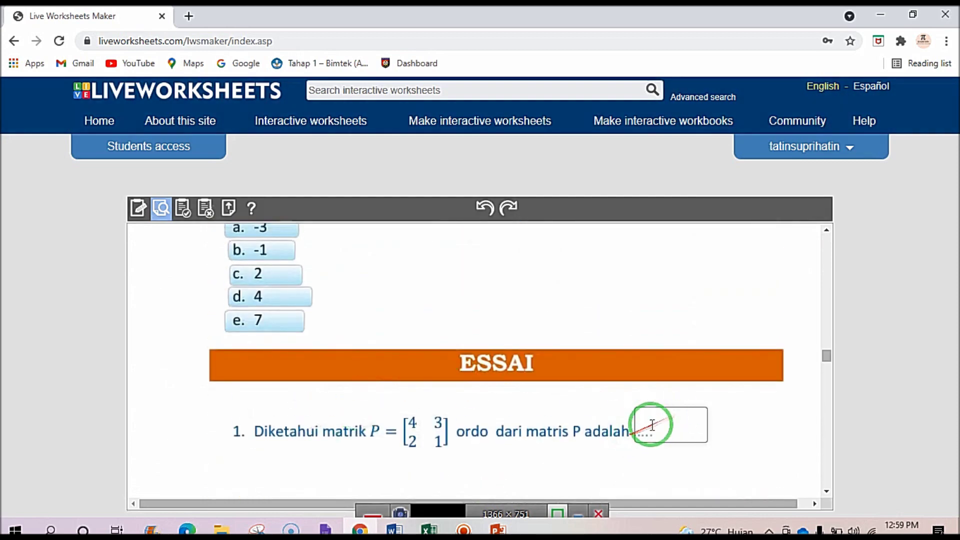
scroll(674, 413, "down", 4)
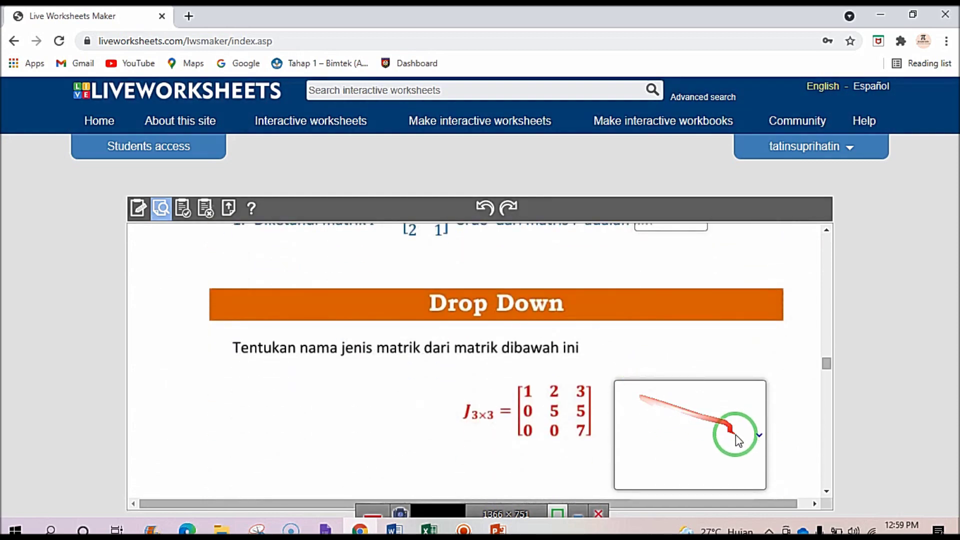
left_click(760, 437)
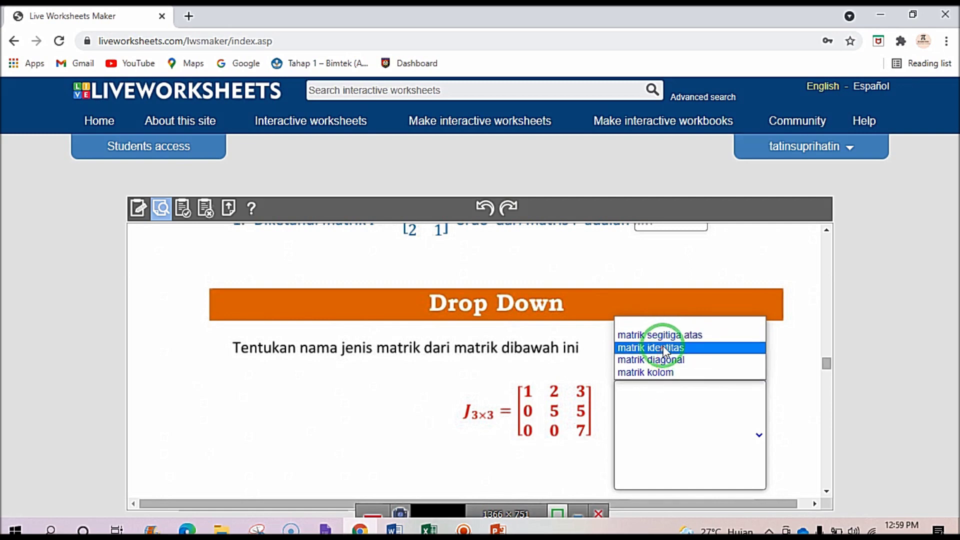
scroll(537, 345, "down", 3)
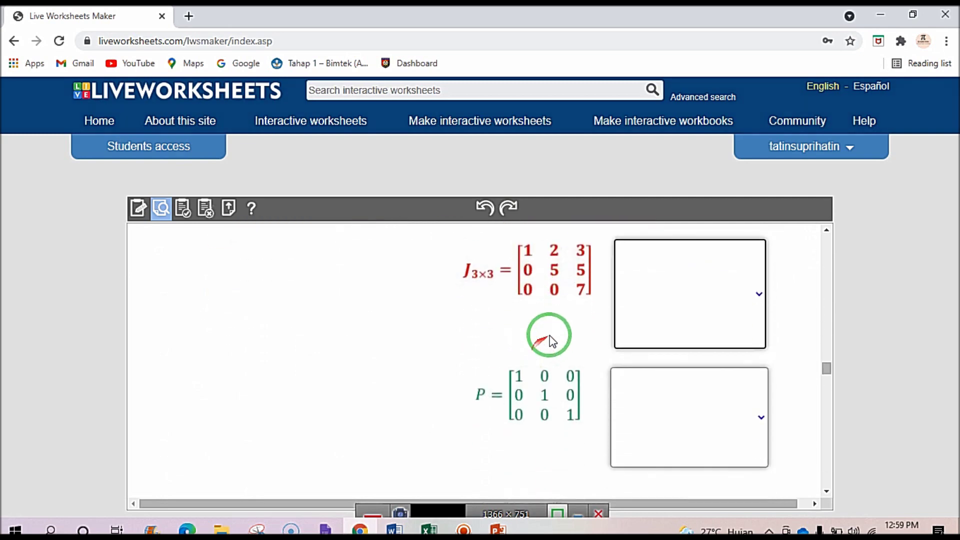
left_click(746, 300)
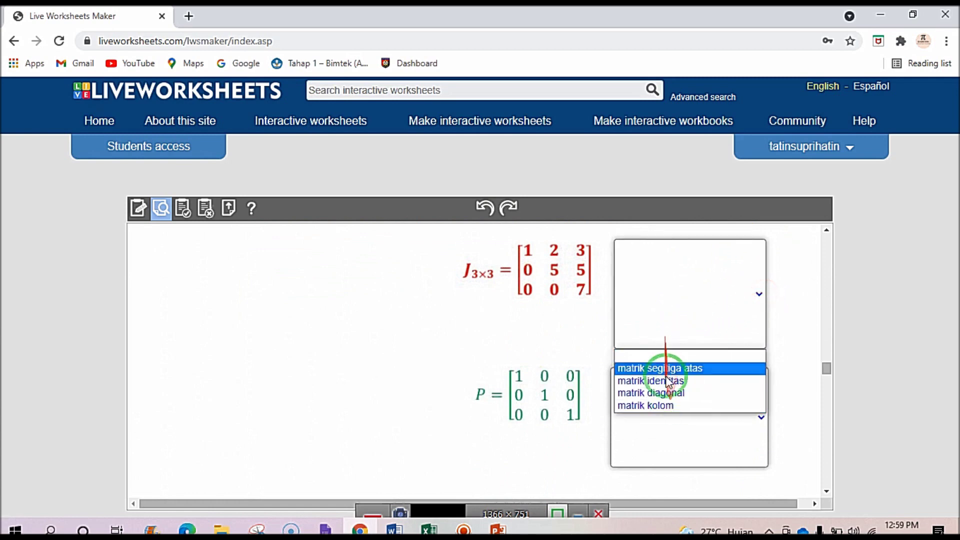
left_click(525, 336)
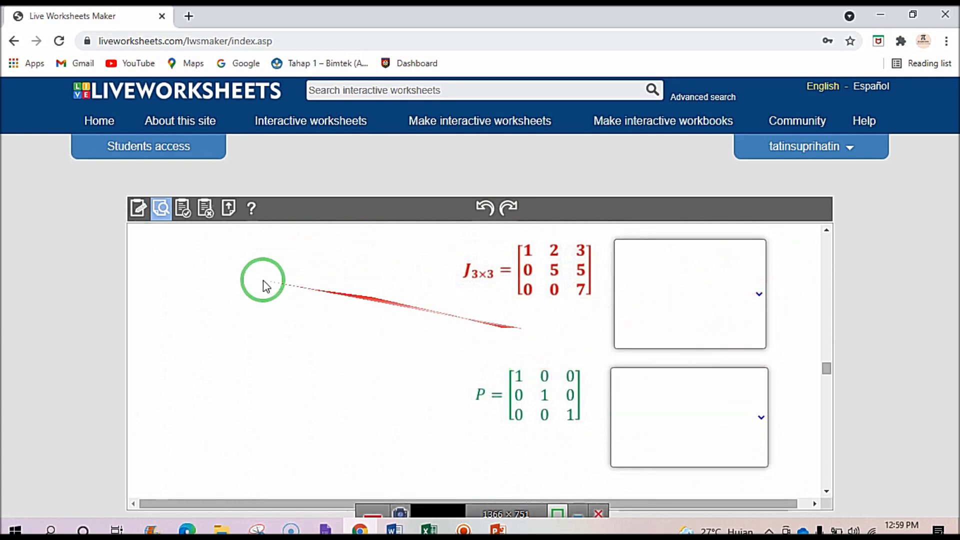
Switch back to edit mode and scroll down to the Soal Check box question on order 2x3 matrices.
left_click(140, 212)
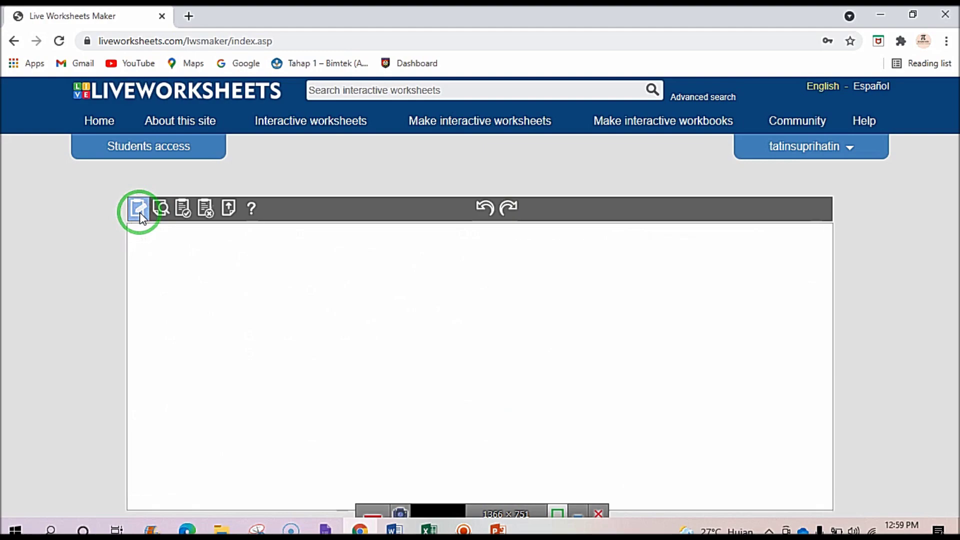
scroll(302, 385, "down", 10)
scroll(303, 383, "down", 15)
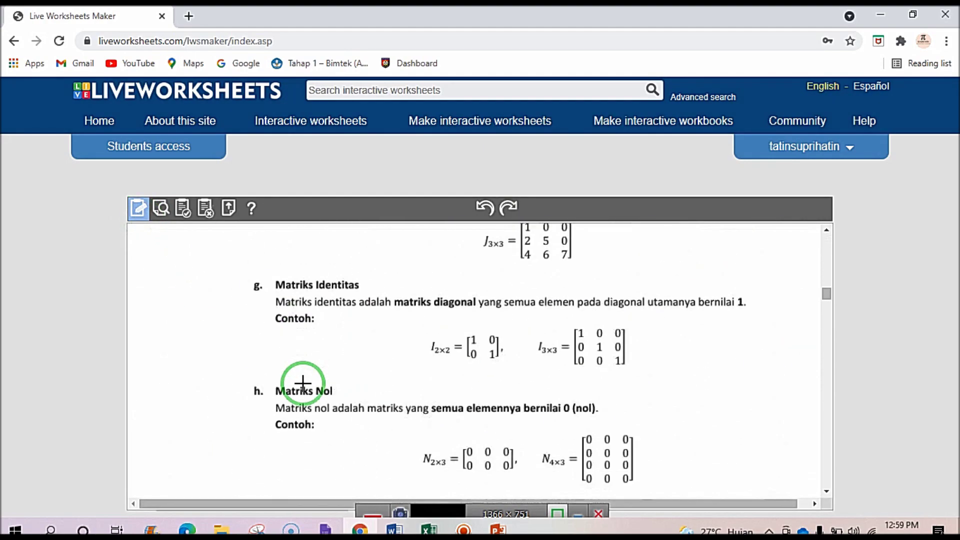
scroll(304, 385, "down", 7)
scroll(304, 385, "up", 5)
scroll(304, 385, "down", 1)
scroll(305, 386, "up", 2)
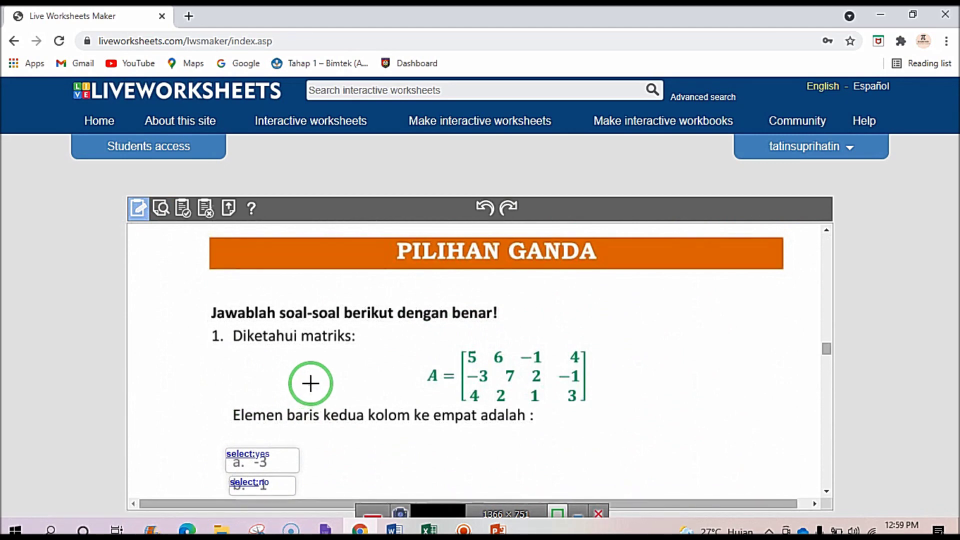
scroll(308, 385, "down", 3)
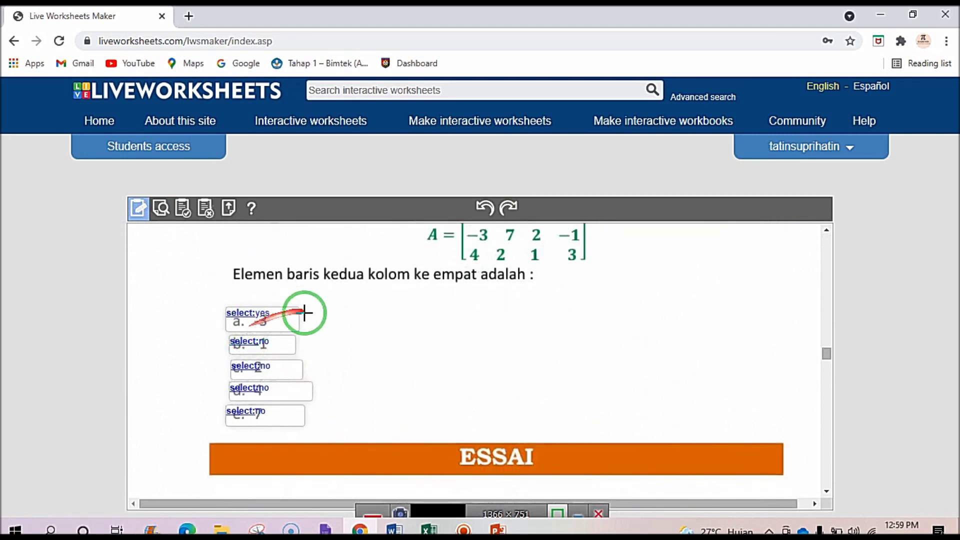
scroll(296, 337, "down", 2)
scroll(296, 337, "down", 3)
scroll(296, 336, "up", 2)
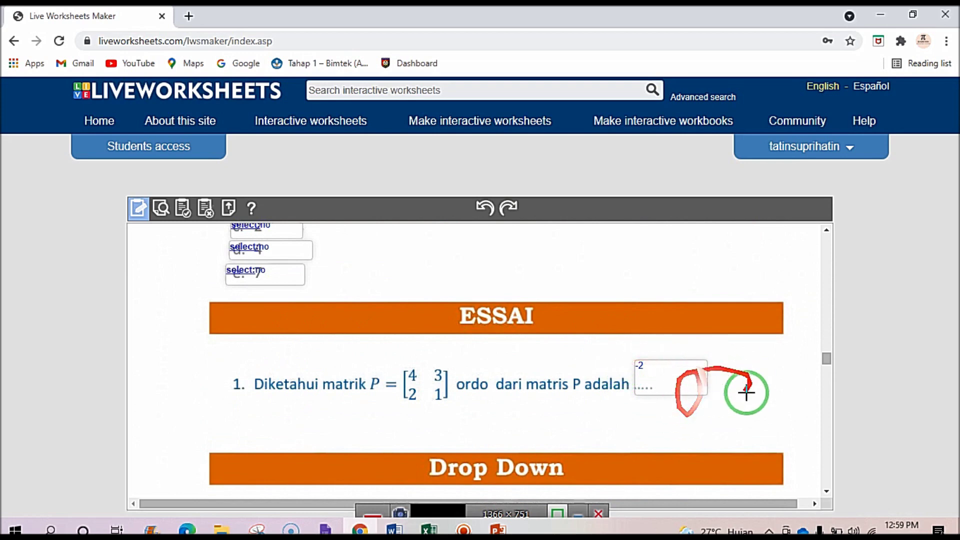
scroll(681, 388, "down", 3)
scroll(642, 352, "down", 2)
scroll(575, 337, "up", 1)
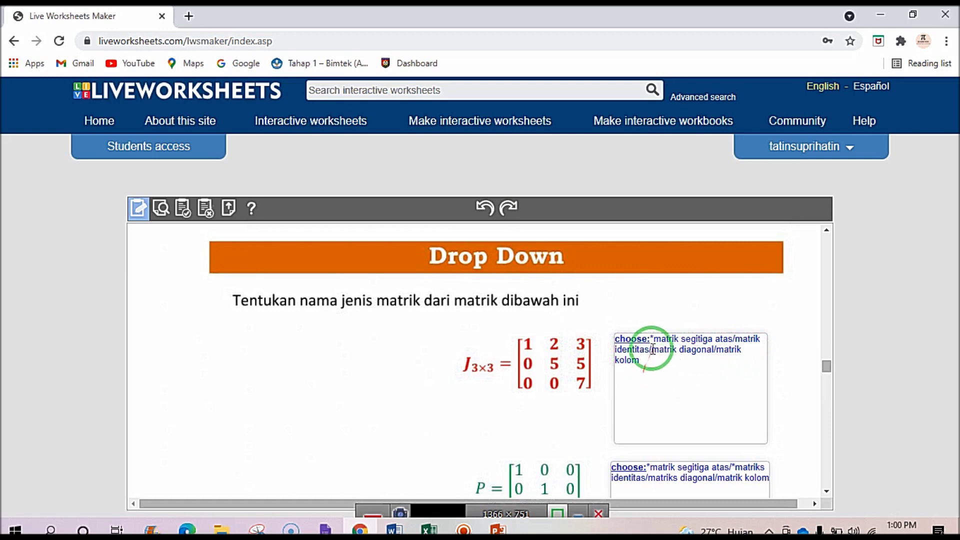
scroll(651, 350, "down", 1)
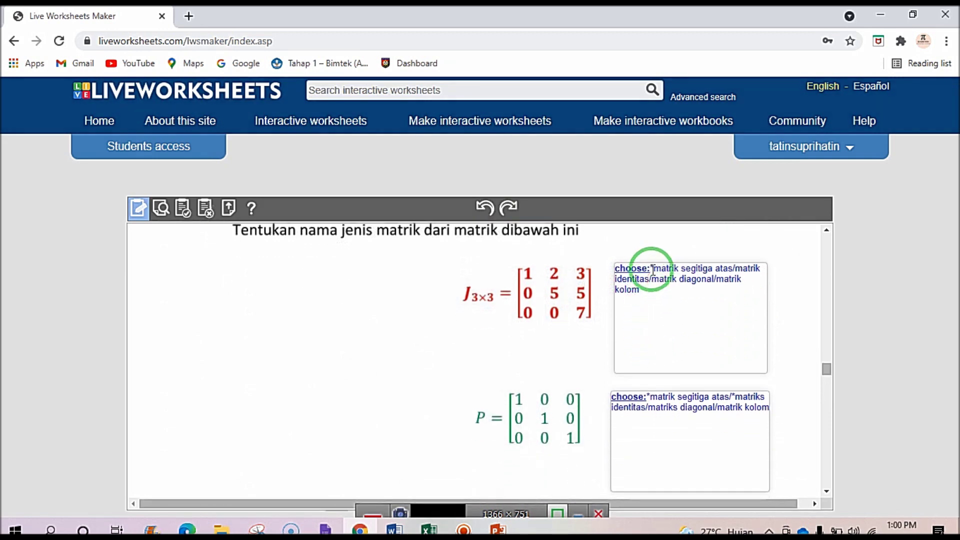
scroll(652, 300, "down", 5)
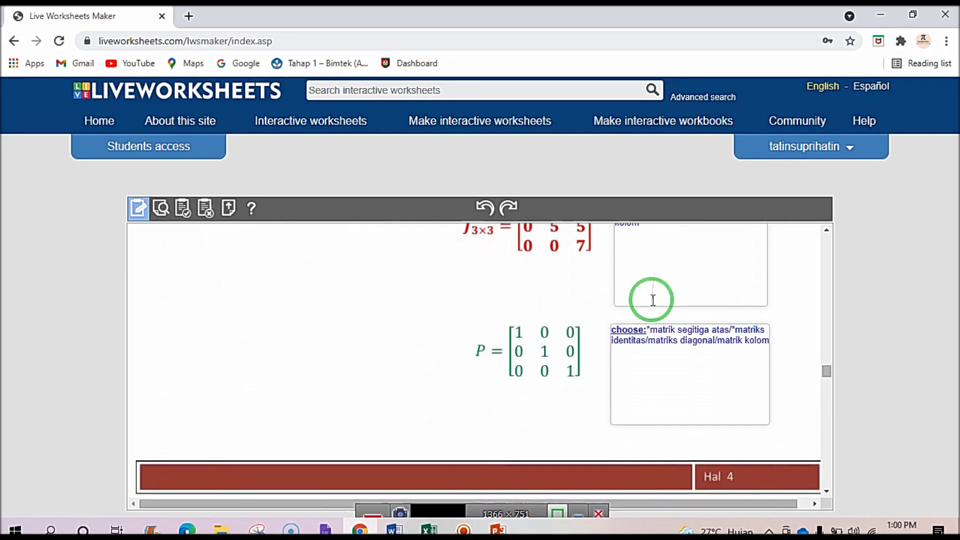
scroll(653, 300, "down", 2)
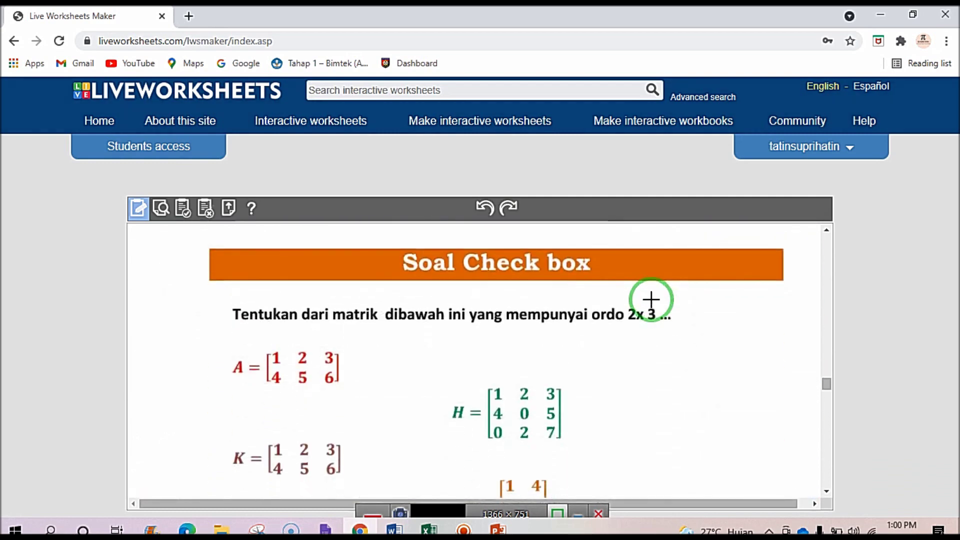
scroll(651, 300, "up", 1)
scroll(652, 300, "up", 1)
scroll(650, 298, "down", 1)
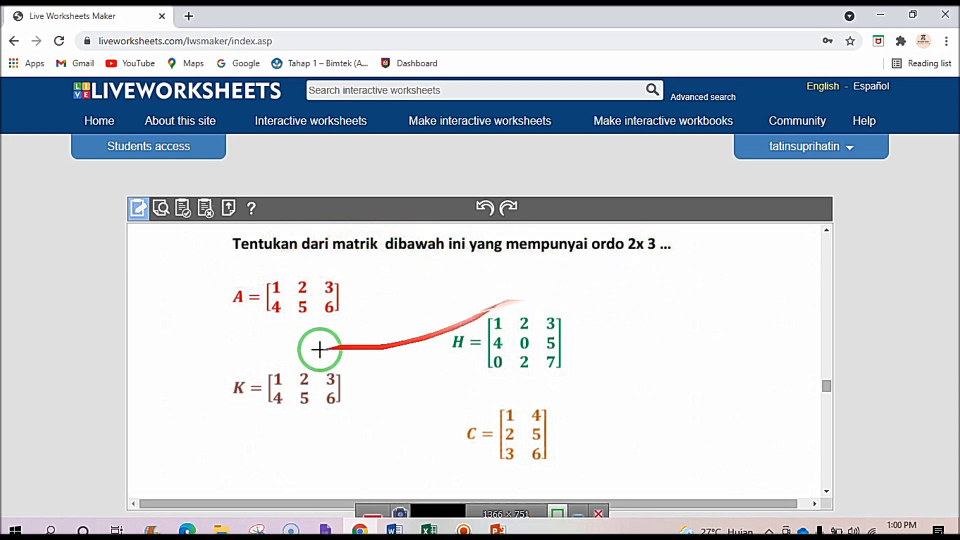
Add 'tick:yes' checkbox answer boxes below matrices A and K.
left_click_drag(232, 327, 278, 359)
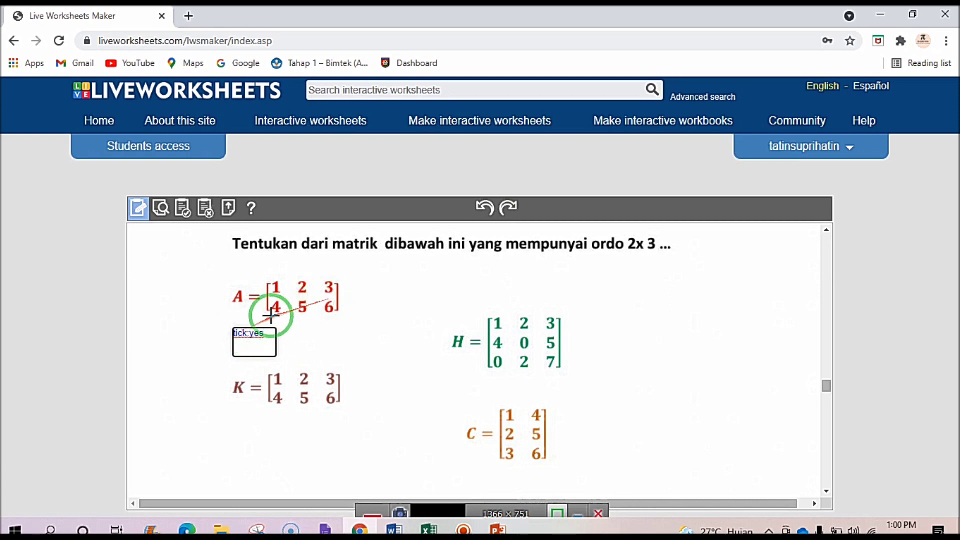
scroll(297, 378, "down", 3)
scroll(290, 365, "up", 3)
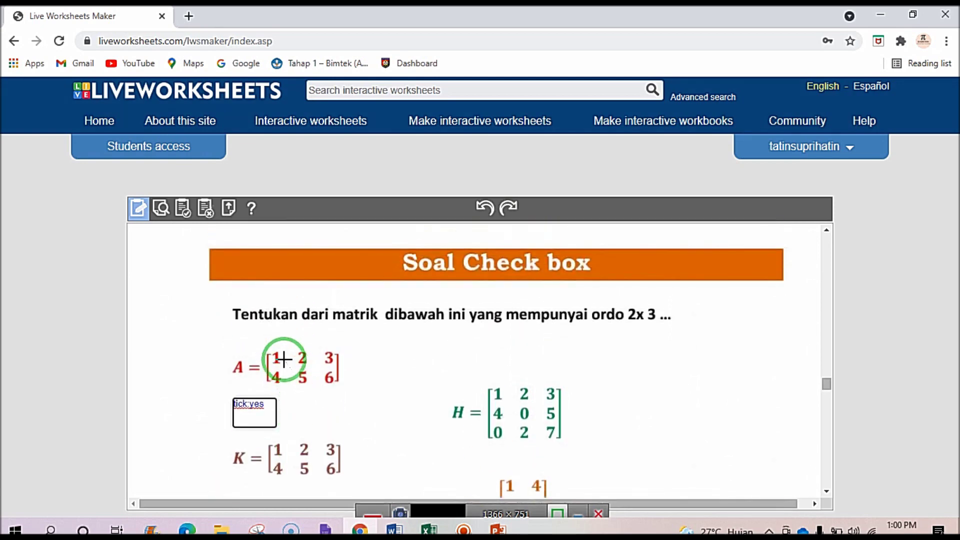
scroll(265, 390, "down", 3)
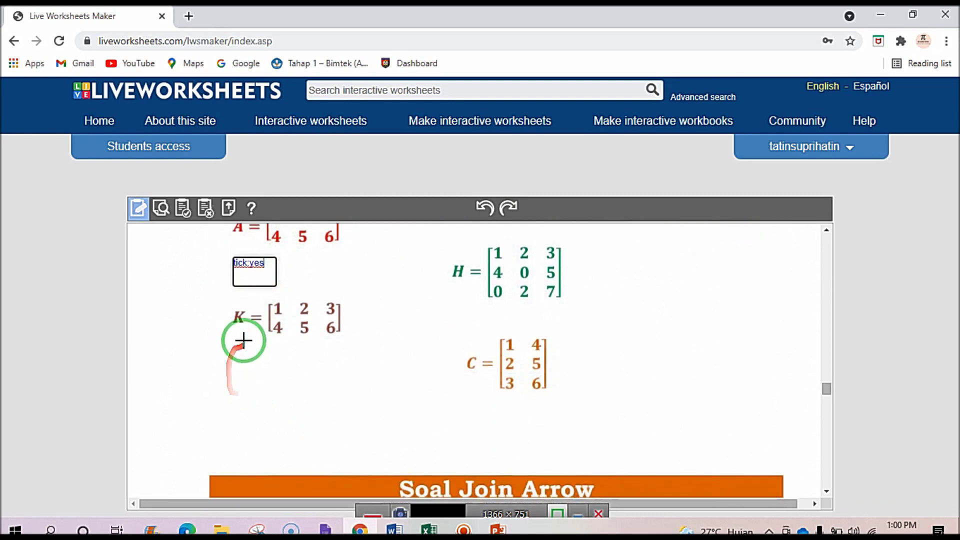
left_click_drag(242, 349, 287, 382)
left_click(253, 358)
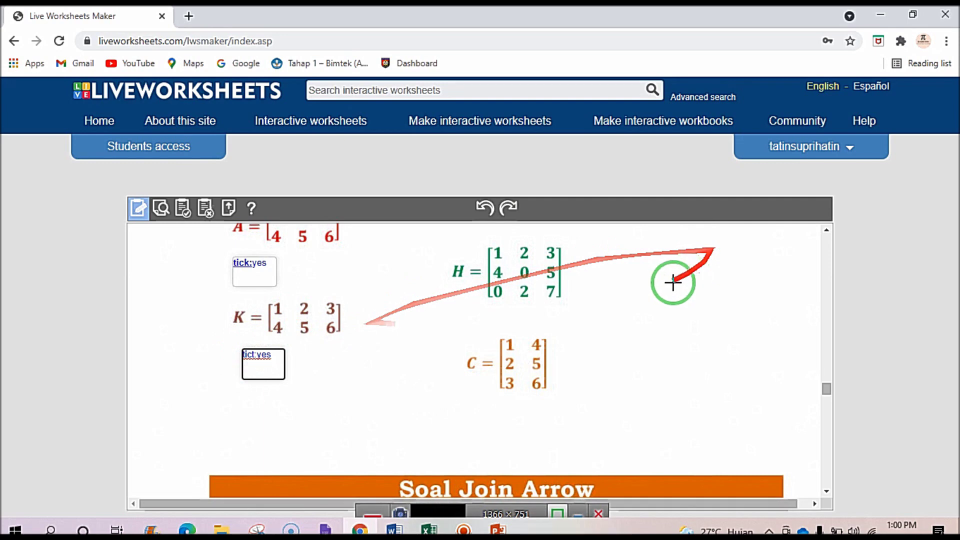
Add 'tick:no' boxes beside matrices H and C, and fix the 'tict' typos.
scroll(665, 277, "up", 1)
left_click_drag(596, 315, 647, 350)
left_click(610, 328)
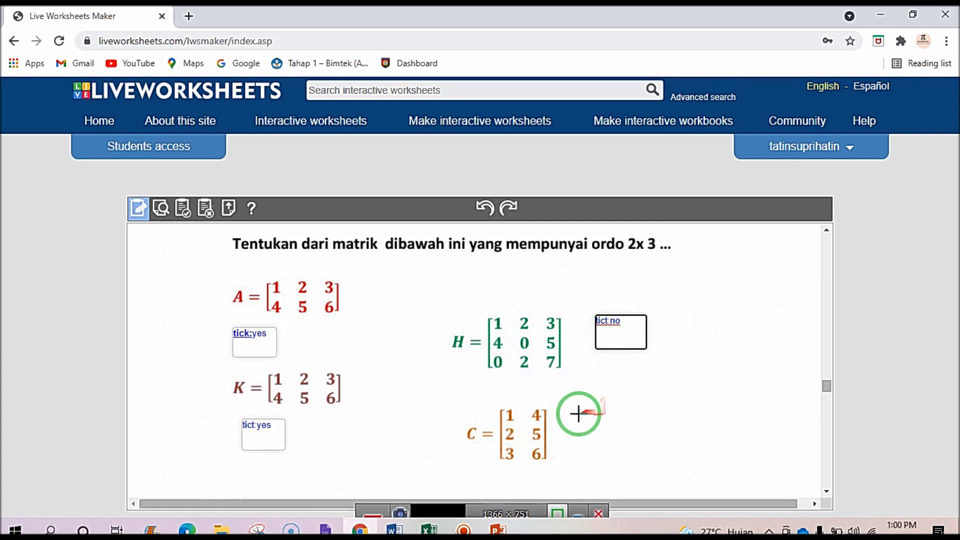
left_click_drag(565, 408, 593, 431)
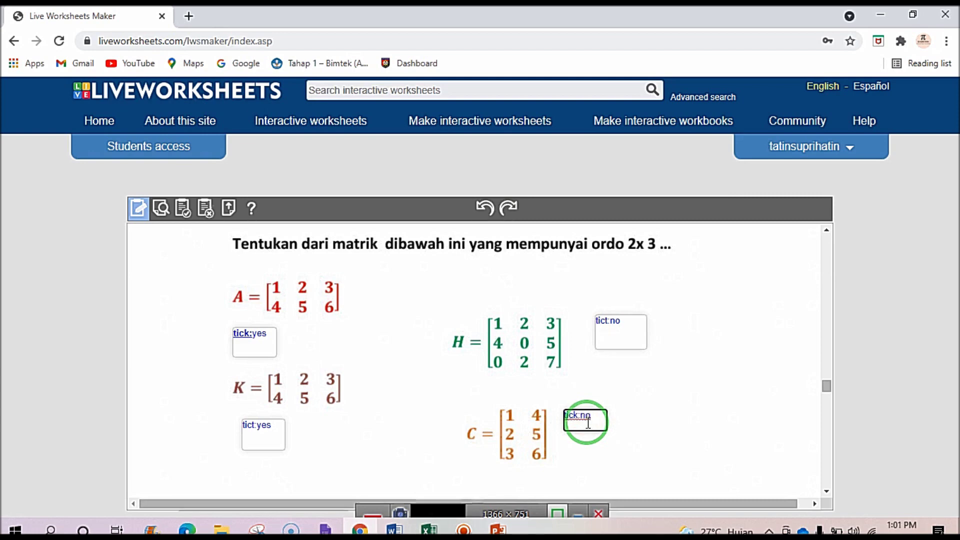
left_click(608, 321)
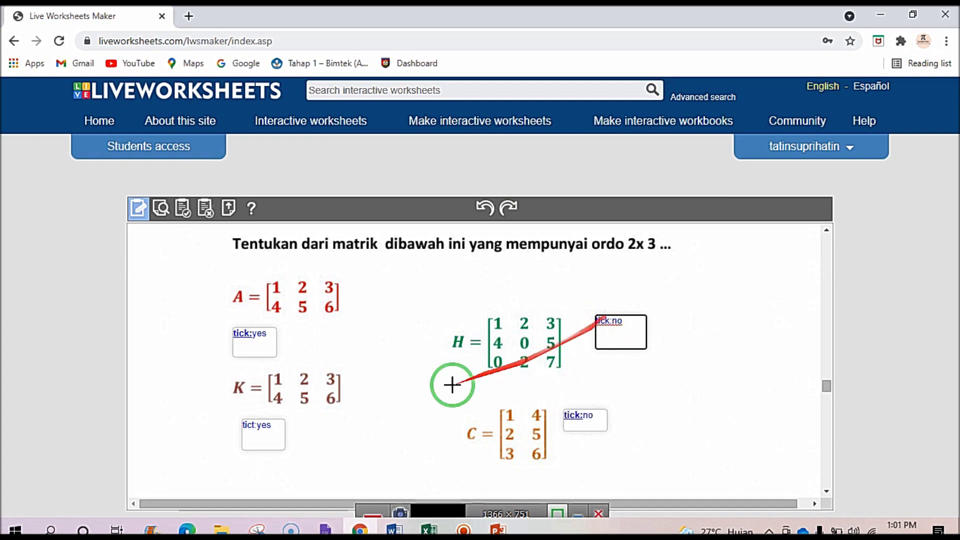
left_click(255, 423)
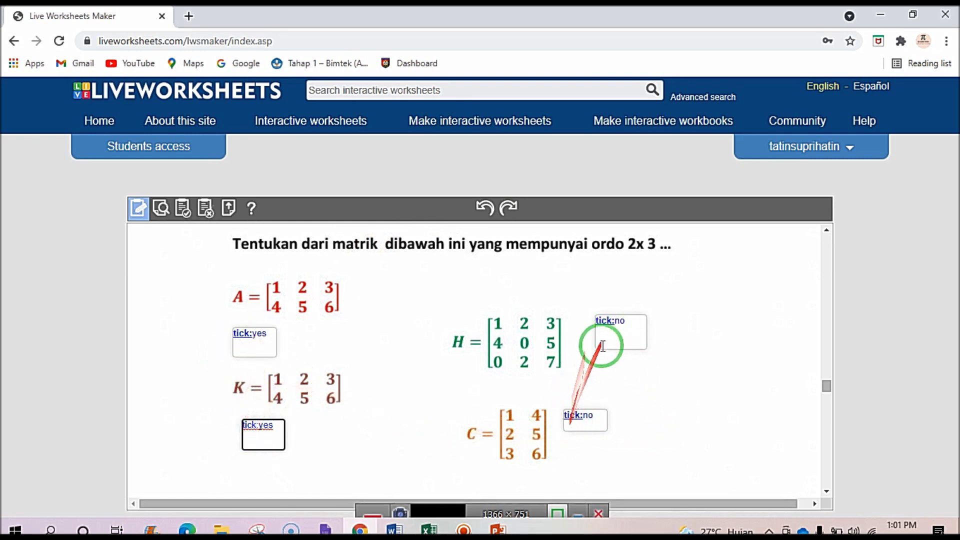
Preview the worksheet and answer the essay question.
left_click(160, 208)
scroll(341, 367, "down", 20)
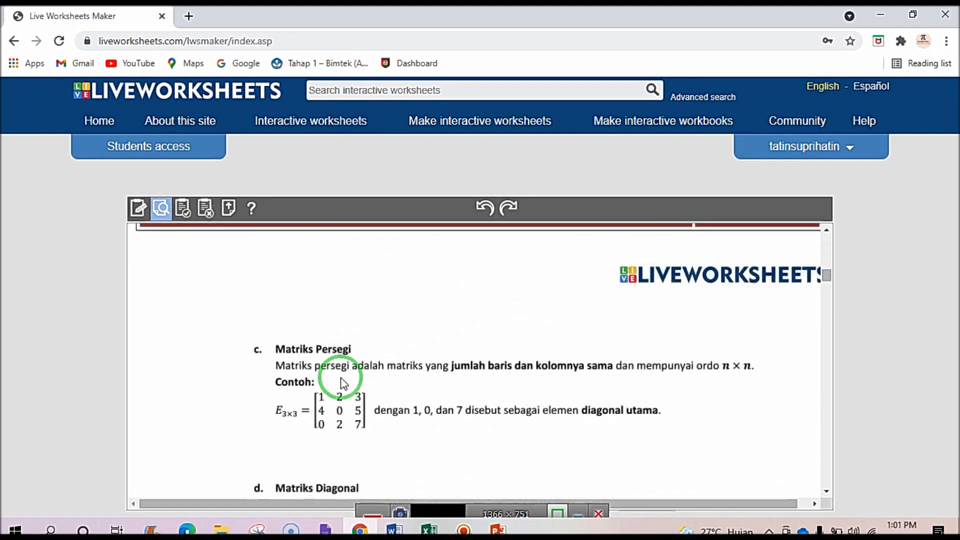
scroll(341, 382, "down", 15)
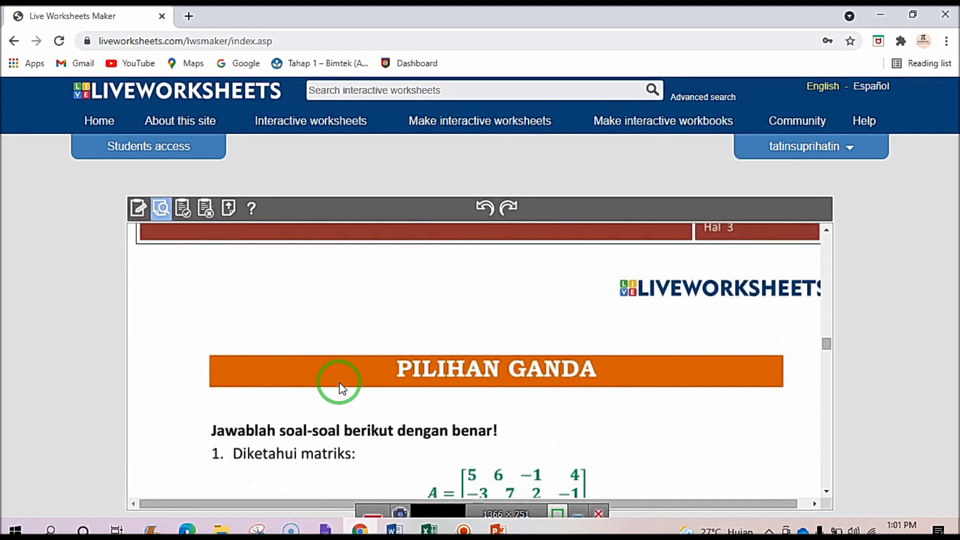
scroll(339, 387, "down", 3)
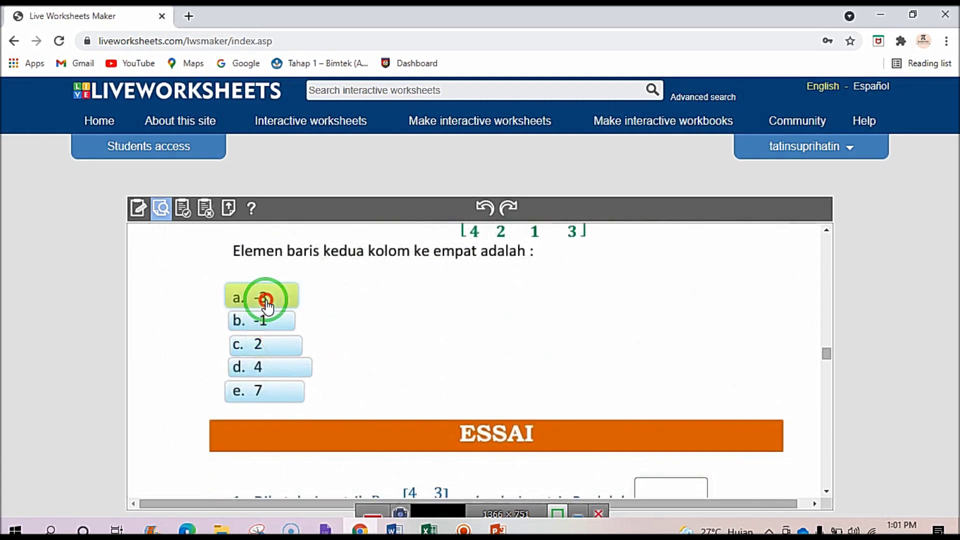
scroll(396, 341, "down", 5)
scroll(467, 322, "up", 3)
left_click(655, 427)
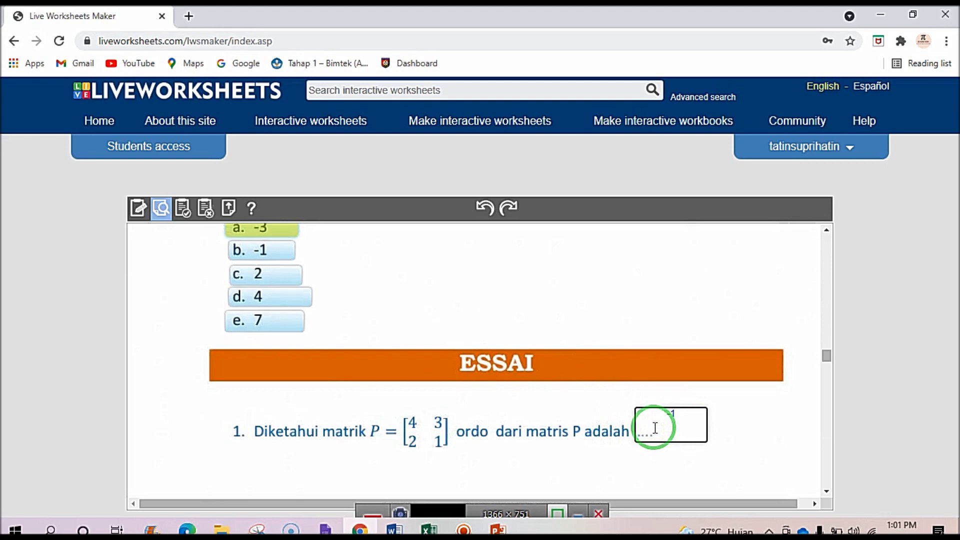
Choose 'matrik segitiga atas' for matrix J and 'matriks identitas' for matrix P in the drop-downs.
scroll(647, 431, "down", 5)
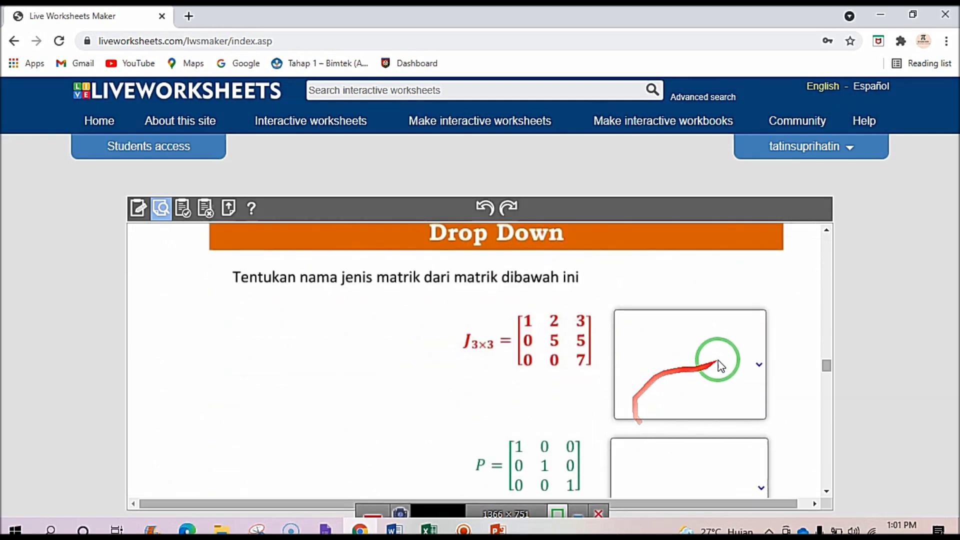
left_click(755, 364)
left_click(692, 439)
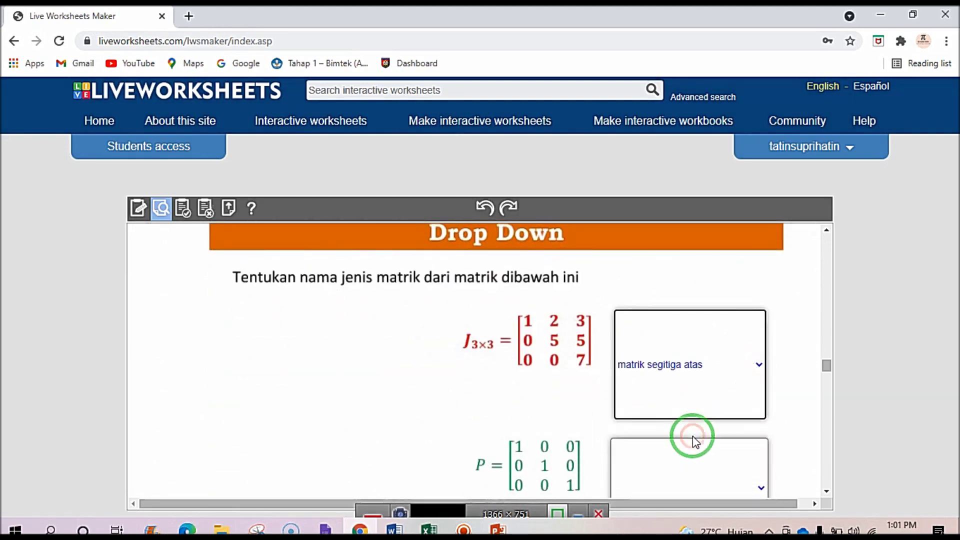
scroll(692, 436, "down", 4)
left_click(761, 277)
left_click(691, 356)
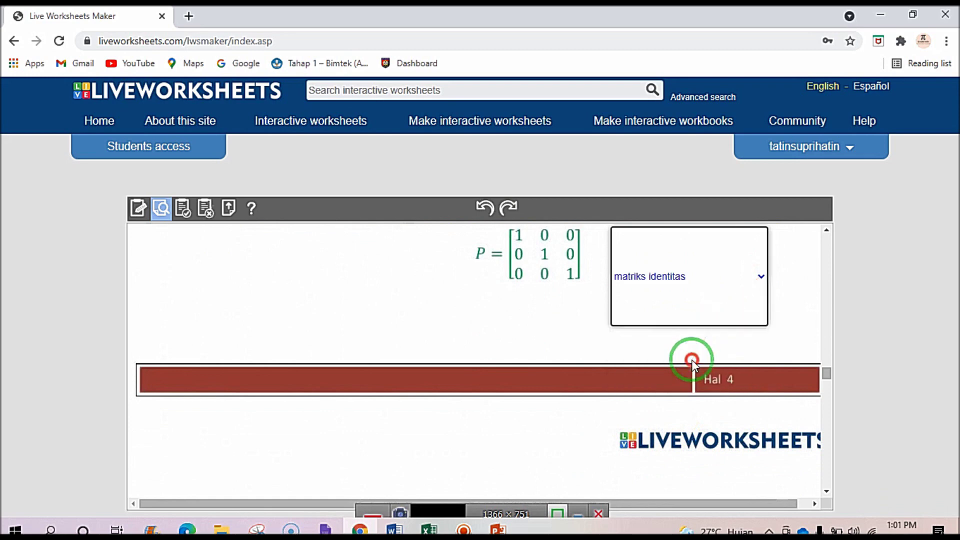
scroll(656, 377, "down", 5)
scroll(256, 420, "down", 3)
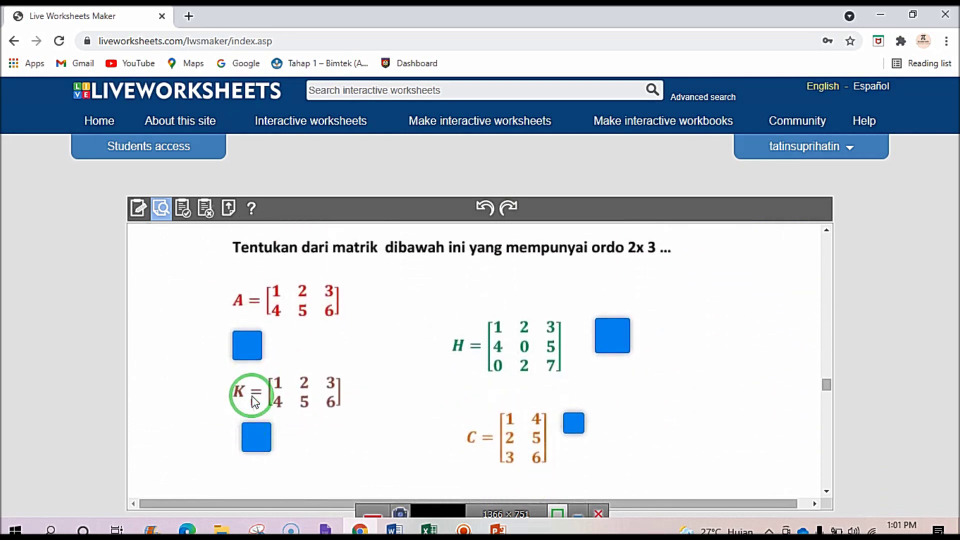
scroll(254, 400, "up", 3)
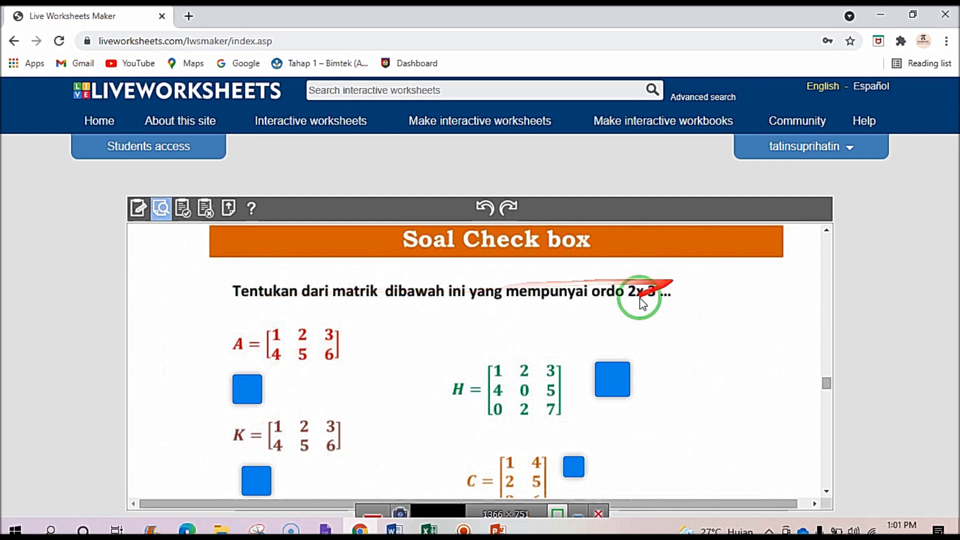
scroll(451, 390, "down", 3)
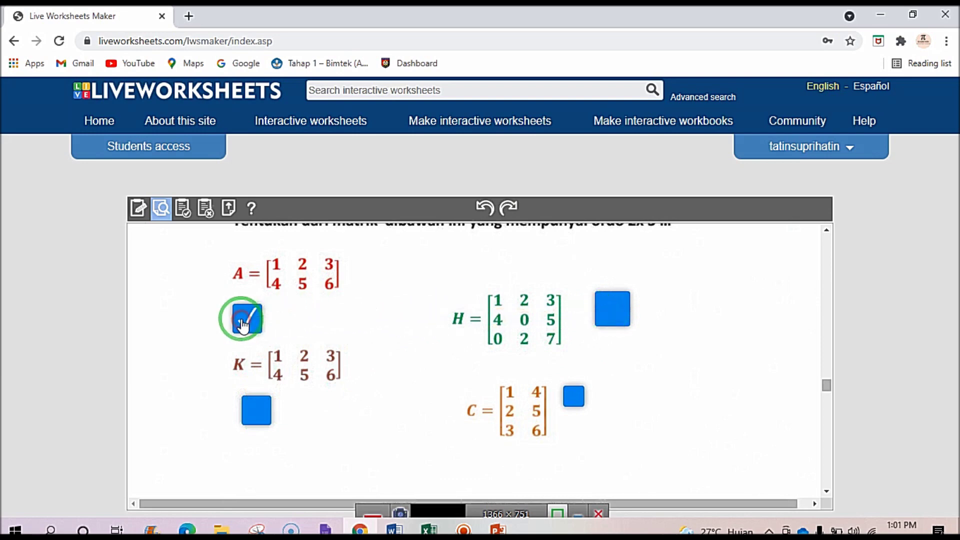
Tick the checkbox for matrix K, leaving the boxes for H and C unticked.
left_click(254, 409)
left_click(568, 403)
left_click(611, 320)
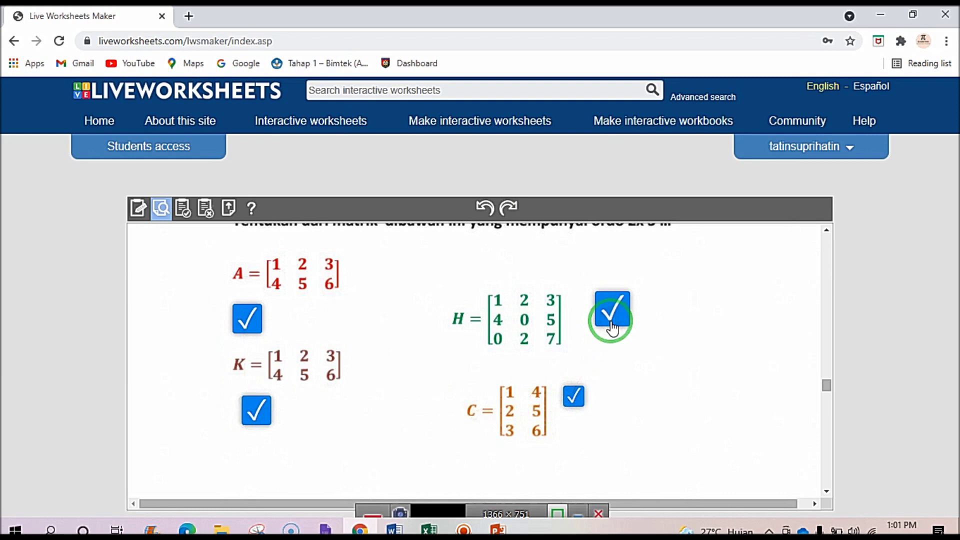
left_click(613, 319)
left_click(573, 397)
left_click_drag(557, 403, 311, 401)
Finish the worksheet and confirm the 10/10 score on the MODUL MATRIKS title page.
scroll(431, 394, "down", 15)
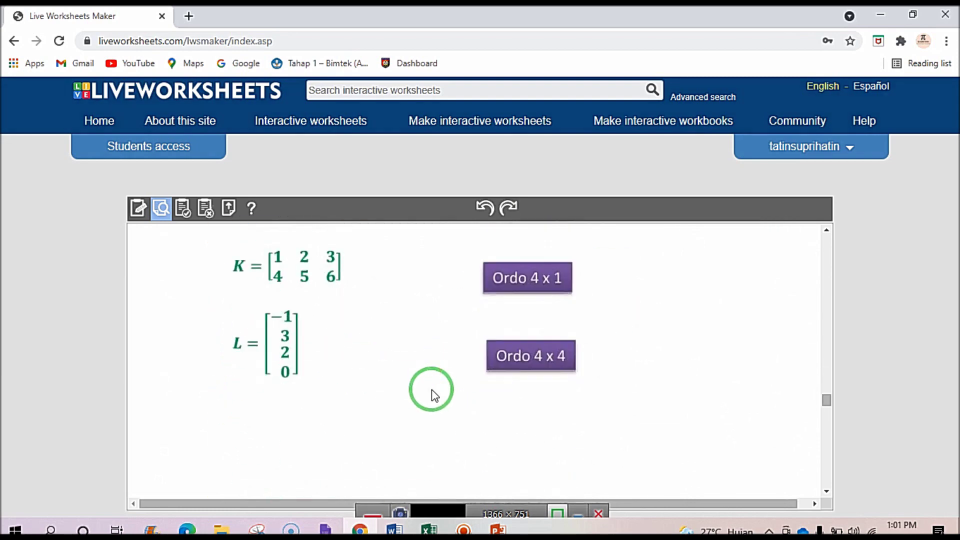
scroll(432, 395, "down", 3)
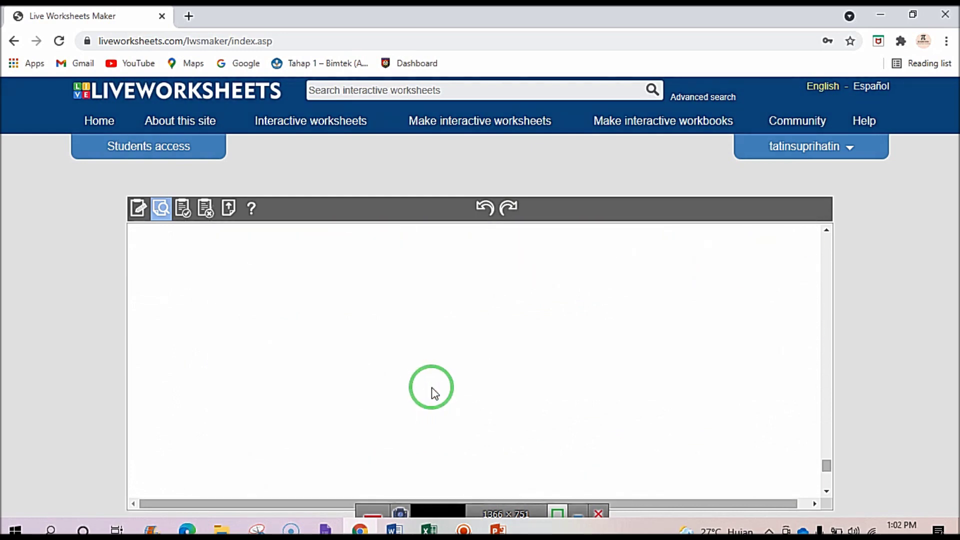
scroll(433, 395, "down", 3)
left_click(452, 450)
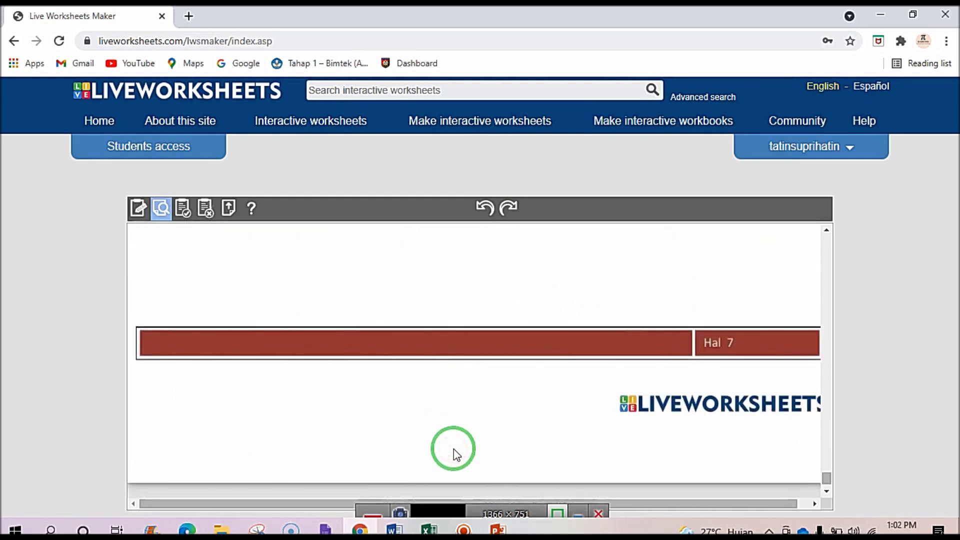
scroll(482, 429, "up", 5)
left_click_drag(829, 445, 829, 219)
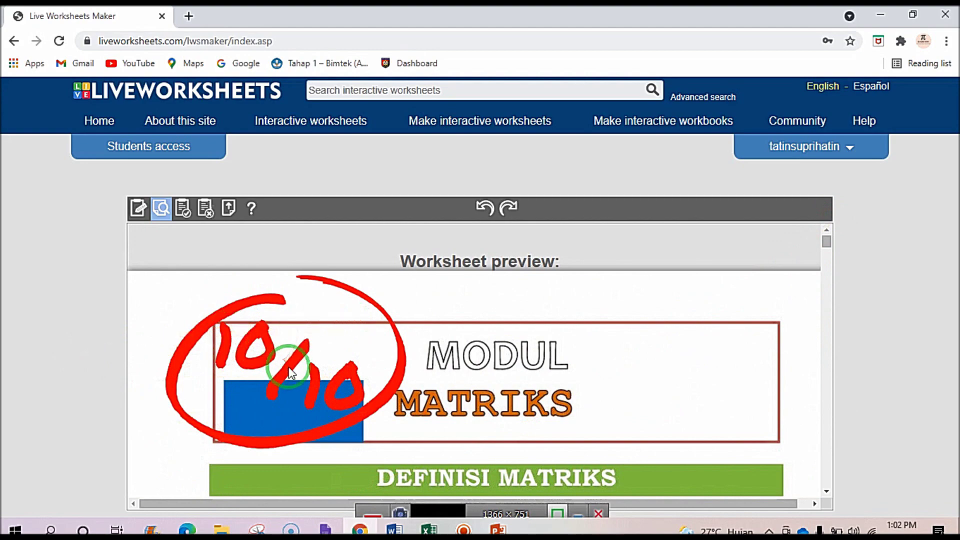
scroll(237, 341, "down", 15)
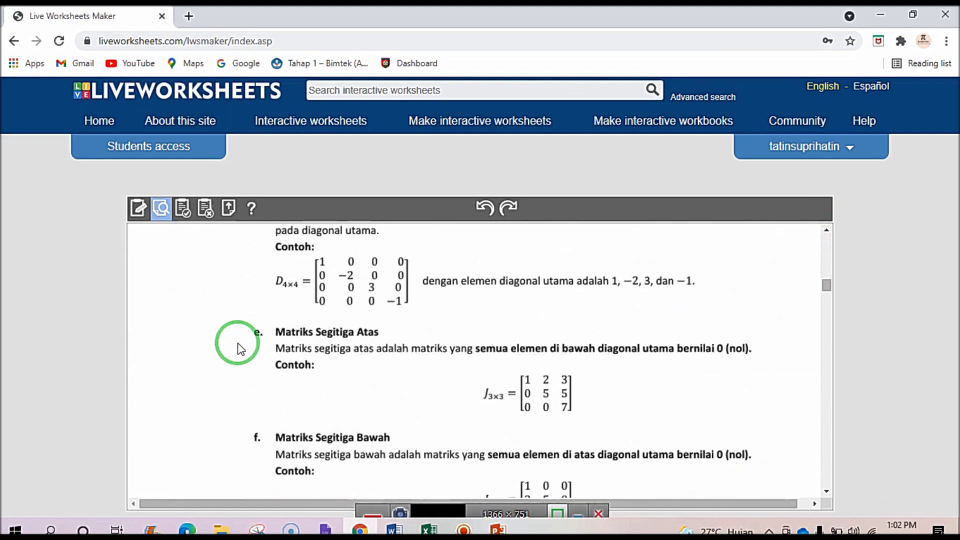
scroll(238, 345, "down", 5)
scroll(240, 345, "down", 12)
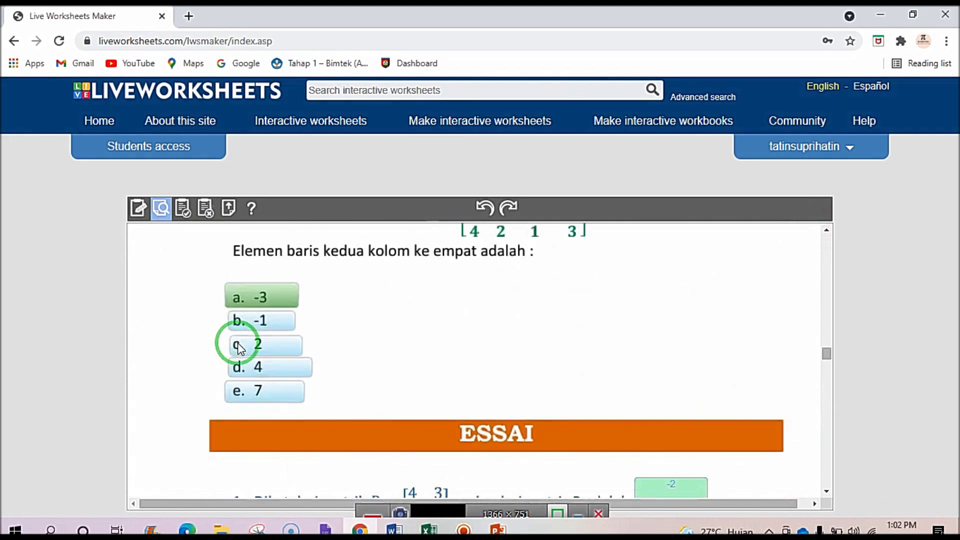
scroll(240, 345, "up", 9)
scroll(239, 345, "down", 9)
scroll(239, 345, "up", 7)
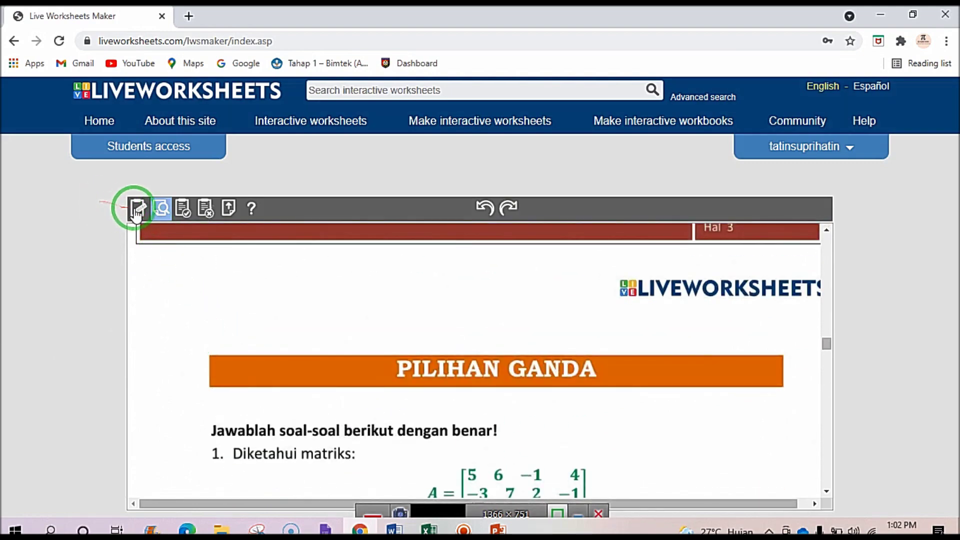
Switch back to edit mode on the worksheet.
left_click(137, 210)
scroll(255, 316, "down", 15)
scroll(256, 316, "down", 15)
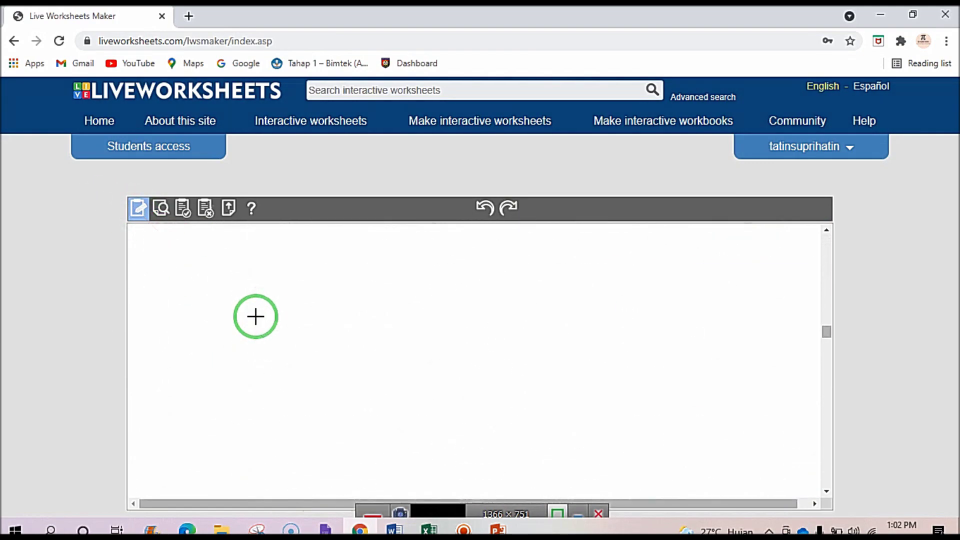
scroll(256, 316, "up", 10)
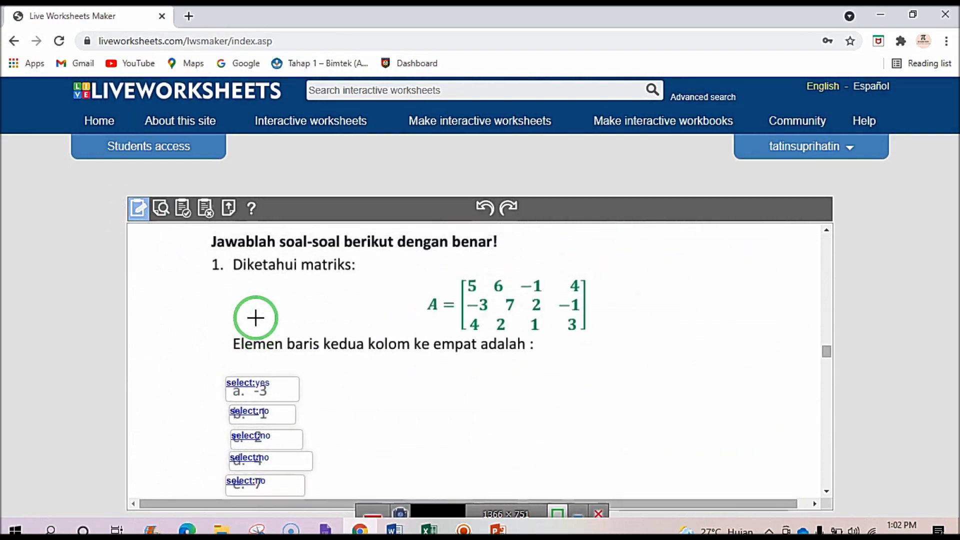
scroll(256, 317, "down", 1)
scroll(263, 350, "down", 4)
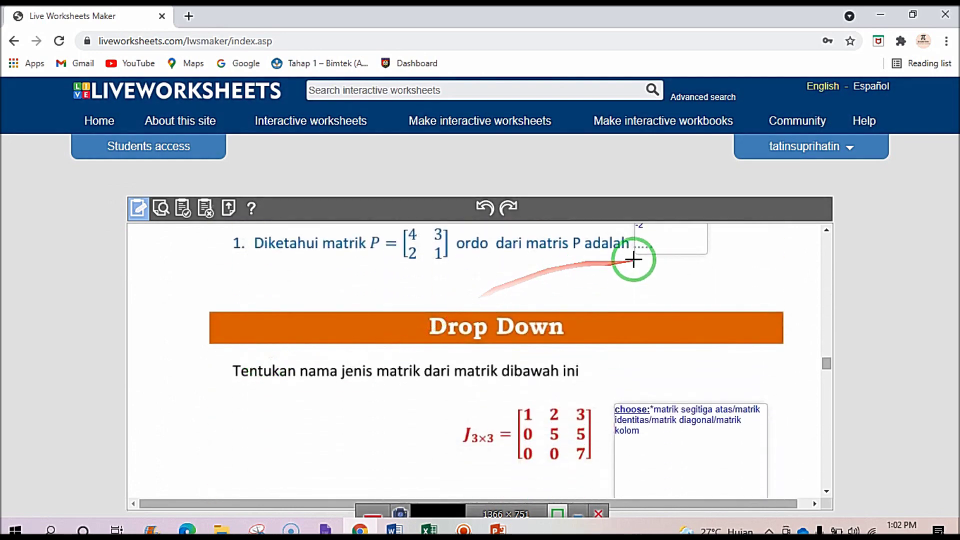
scroll(634, 260, "up", 1)
scroll(659, 316, "down", 4)
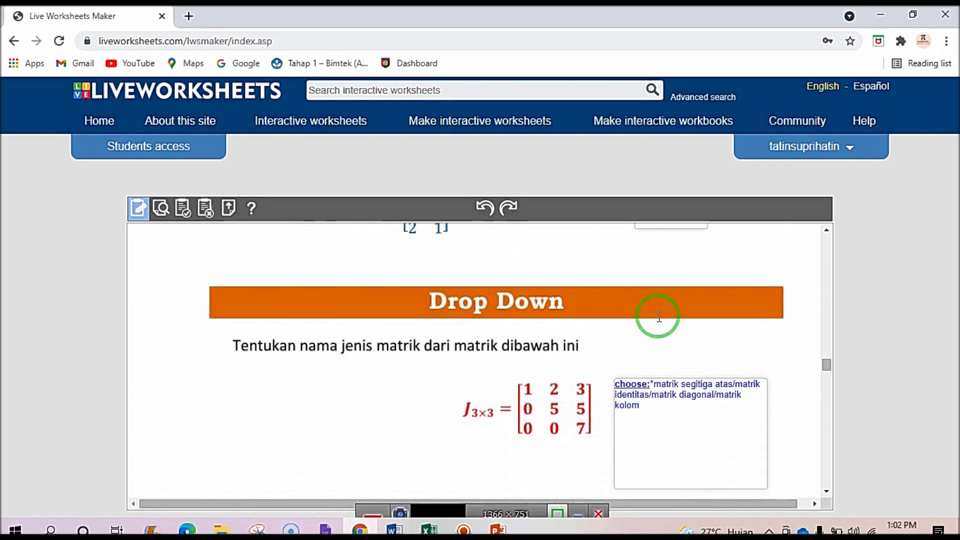
scroll(624, 300, "up", 1)
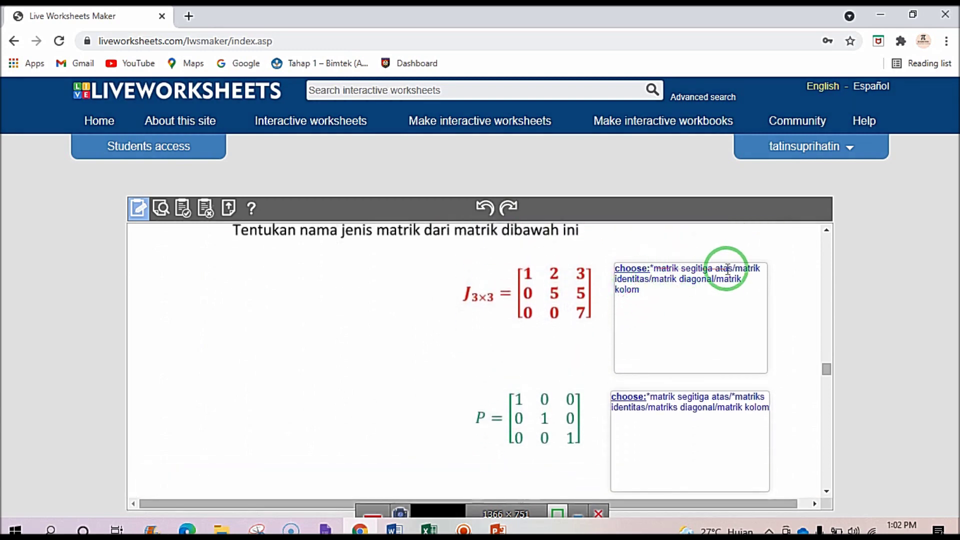
Draw a new answer box around matrix M in the 'Pasangkan antara matrik dengan ordonya?' question.
scroll(665, 283, "down", 5)
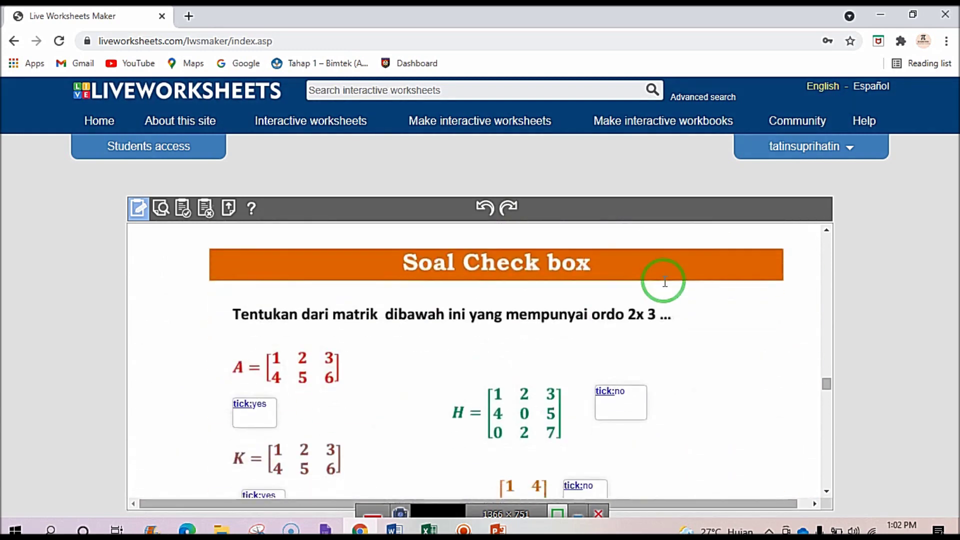
scroll(657, 289, "down", 1)
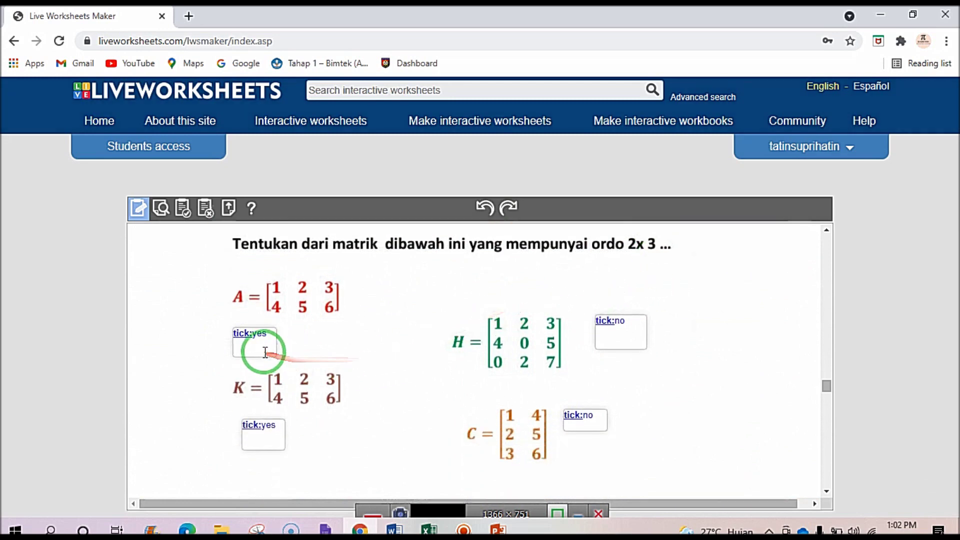
scroll(260, 354, "down", 3)
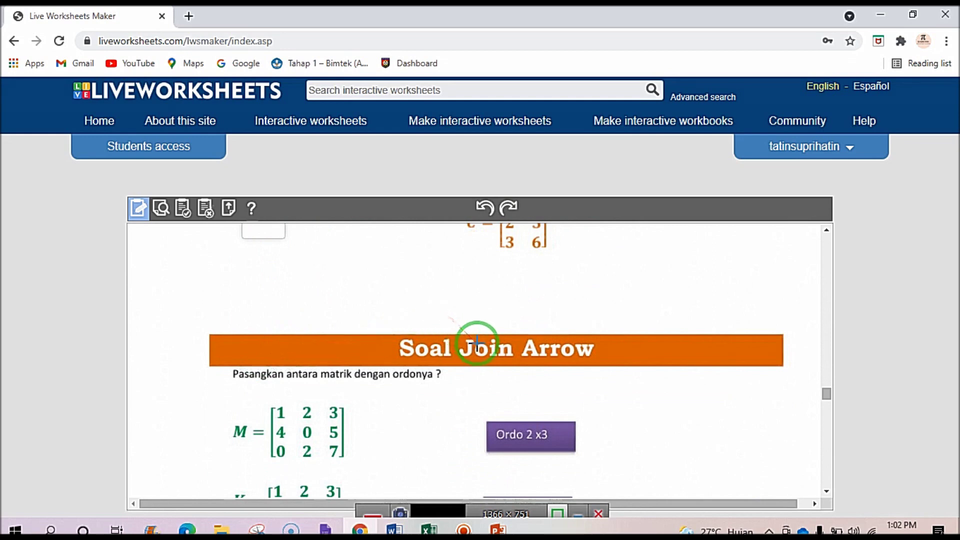
scroll(476, 341, "down", 3)
scroll(478, 344, "up", 1)
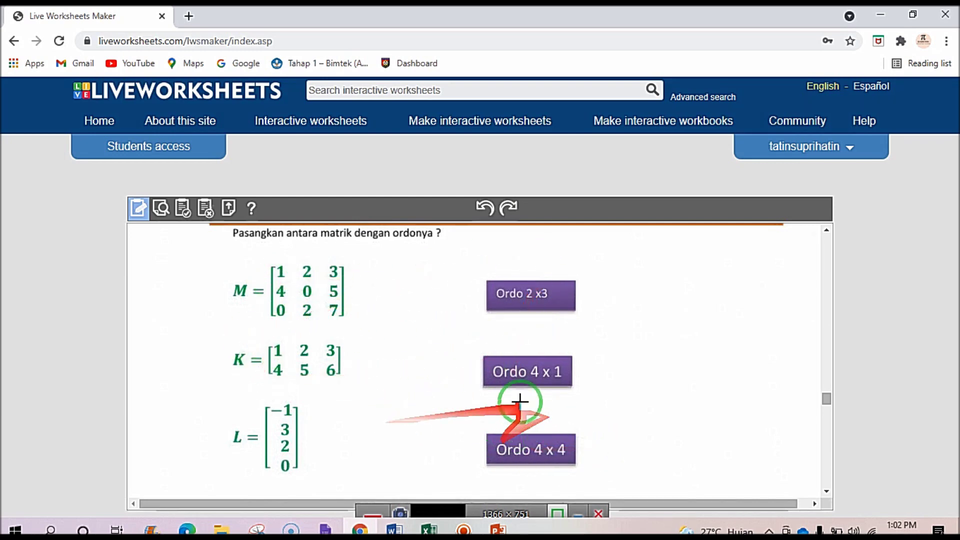
scroll(506, 367, "up", 2)
scroll(507, 367, "down", 2)
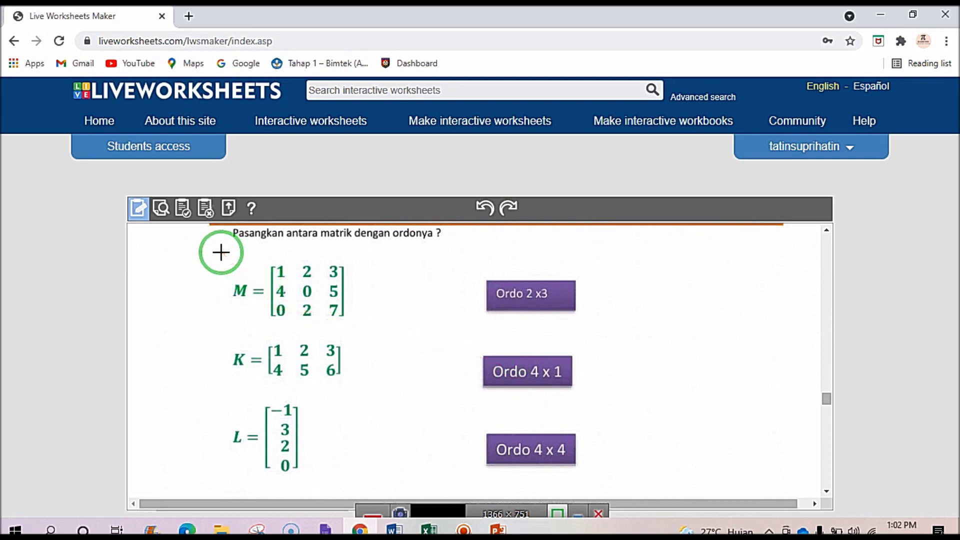
left_click_drag(223, 250, 356, 327)
left_click(253, 272)
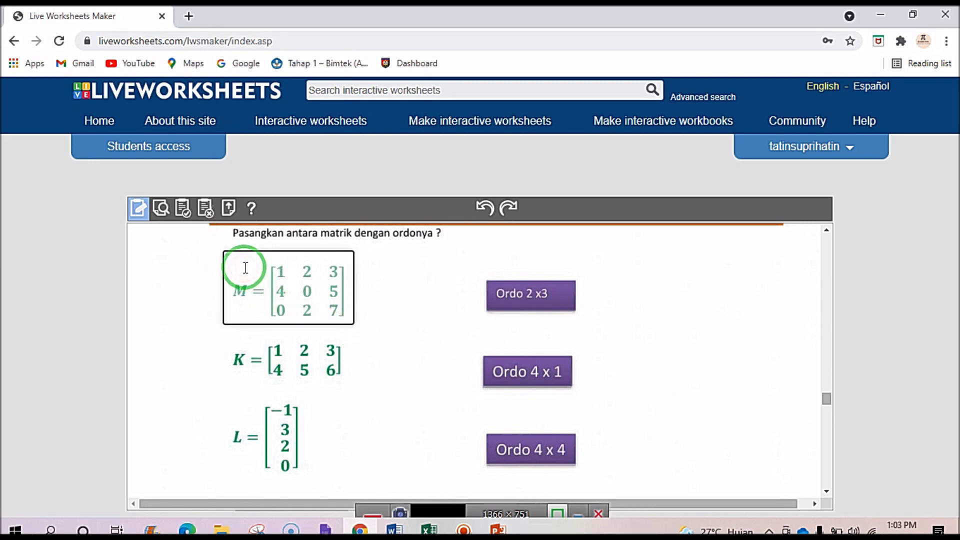
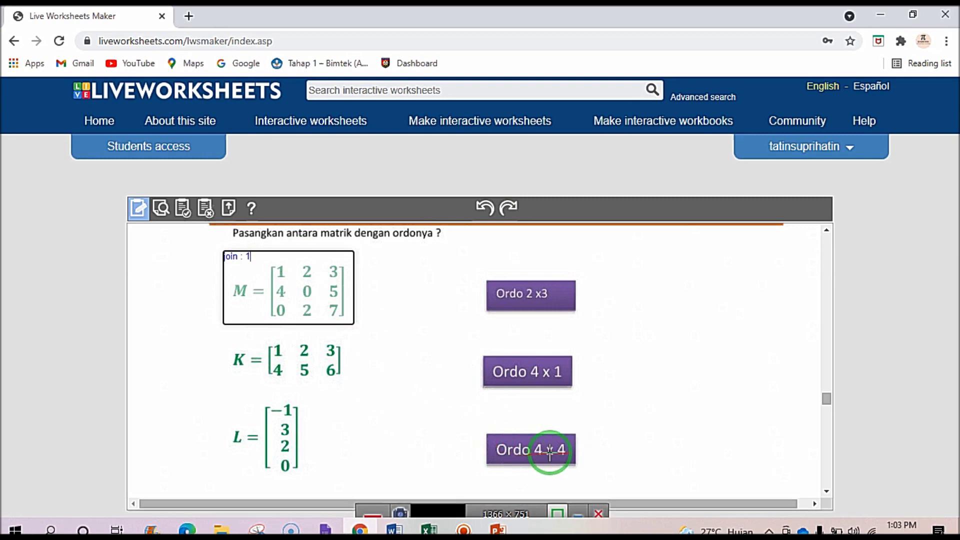
Draw answer boxes around Ordo 4 x 4, matrix K and Ordo 2 x3.
left_click_drag(472, 427, 602, 478)
left_click(512, 450)
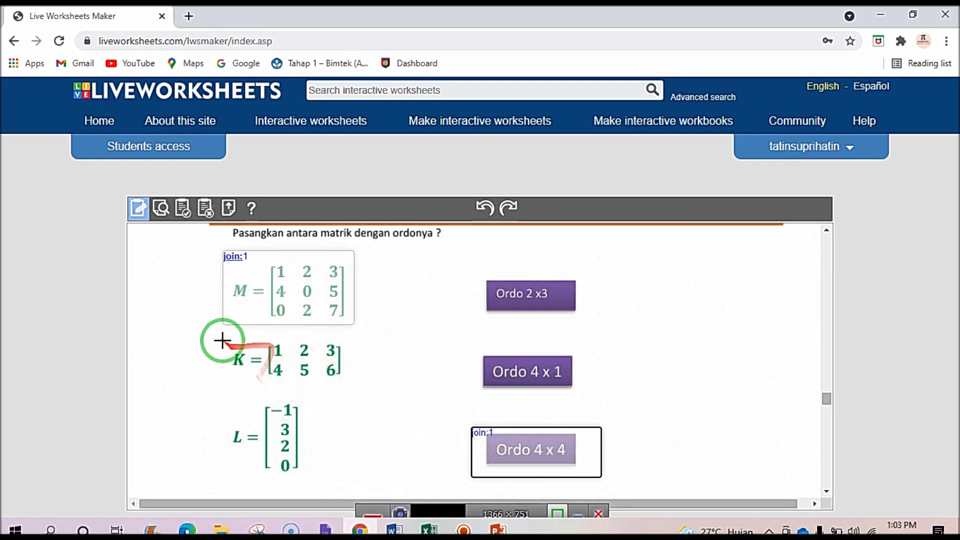
mouse_move(219, 338)
left_mouse_down()
mouse_move(295, 353)
mouse_move(370, 396)
left_mouse_up()
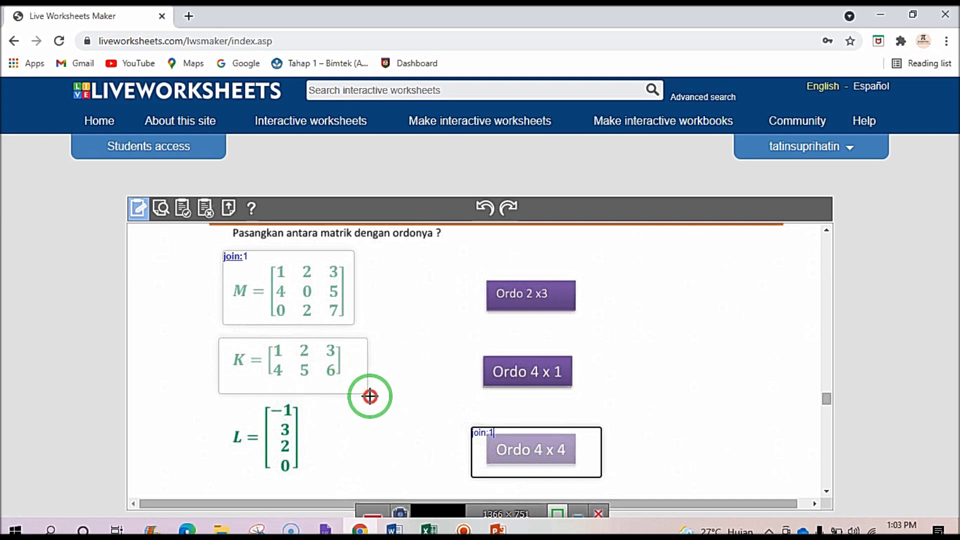
left_click(247, 356)
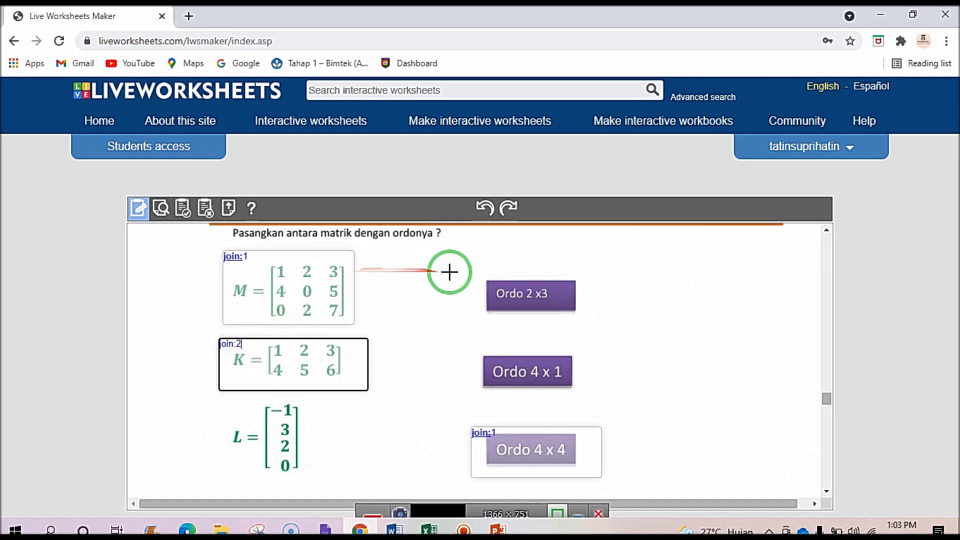
left_click_drag(476, 272, 598, 318)
left_click(527, 291)
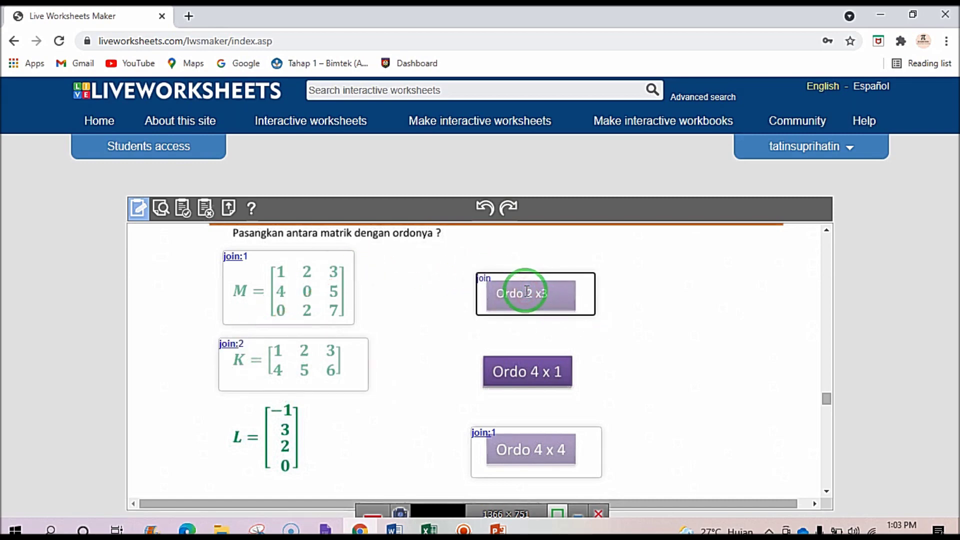
Box matrix L, label it join:3, and box Ordo 4 x 1.
left_click_drag(526, 292, 321, 483)
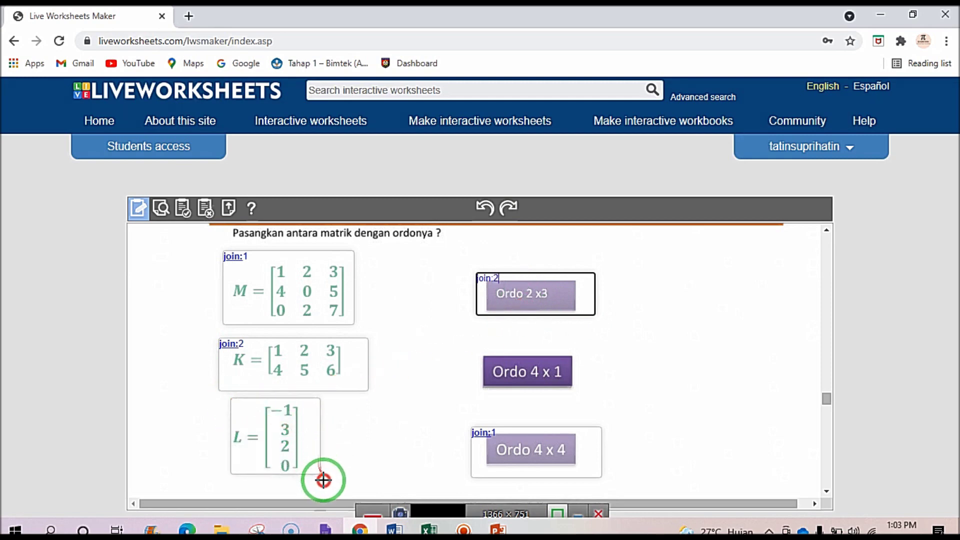
left_click(254, 429)
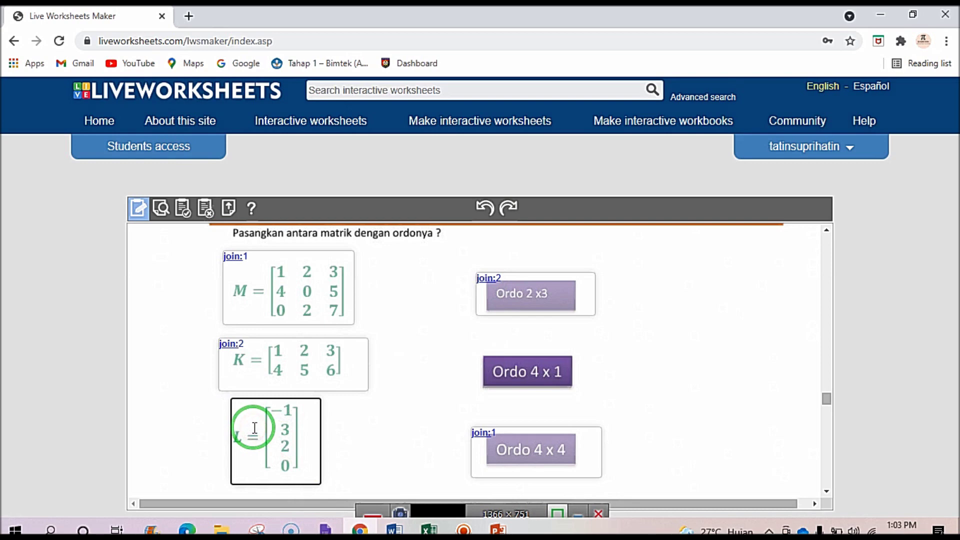
type("join:3")
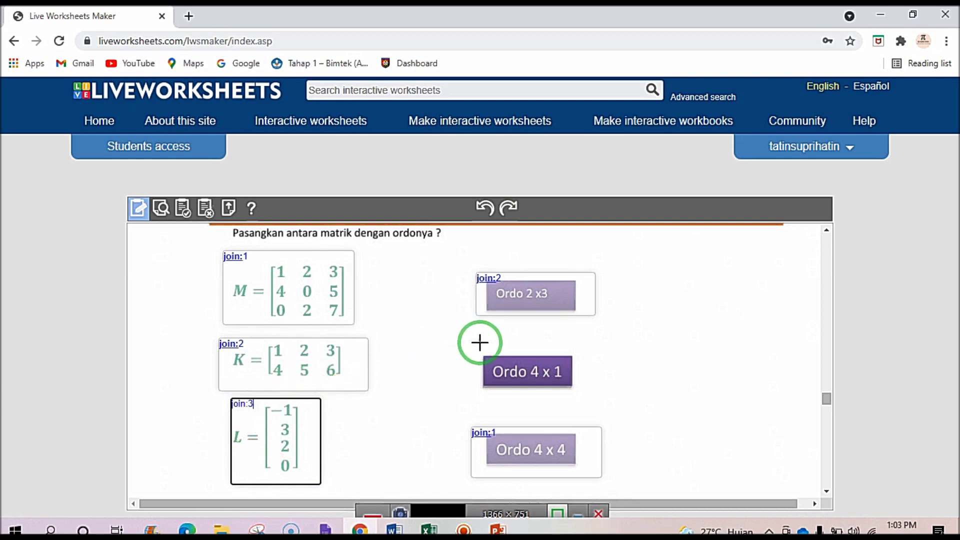
left_click_drag(516, 356, 585, 394)
left_click(527, 357)
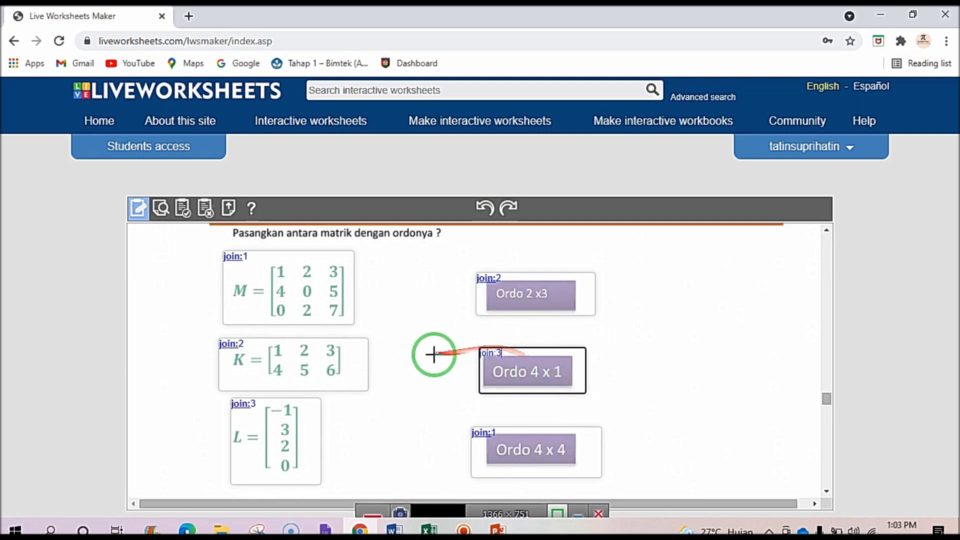
Adjust the join answer boxes around the matrices and Ordo buttons.
scroll(435, 379, "up", 5)
scroll(437, 376, "down", 3)
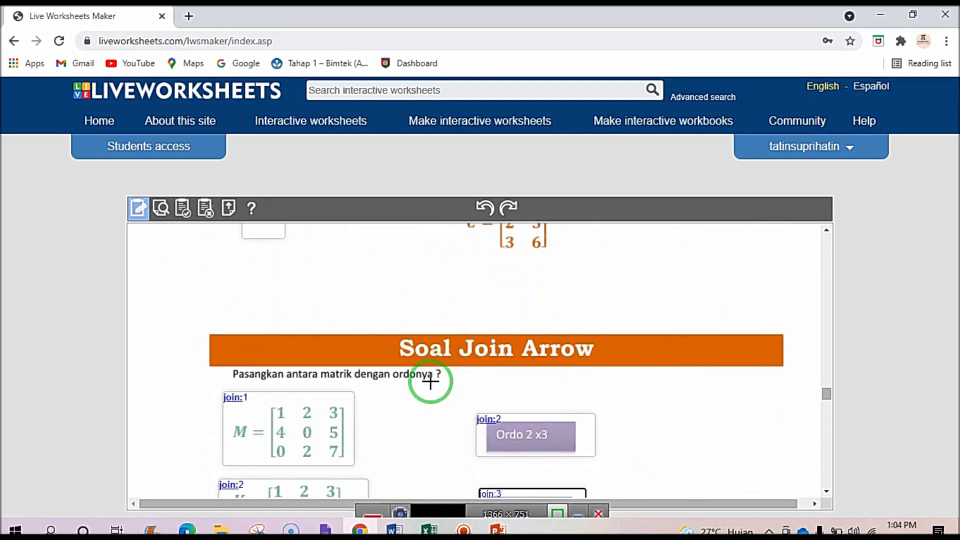
scroll(430, 381, "down", 5)
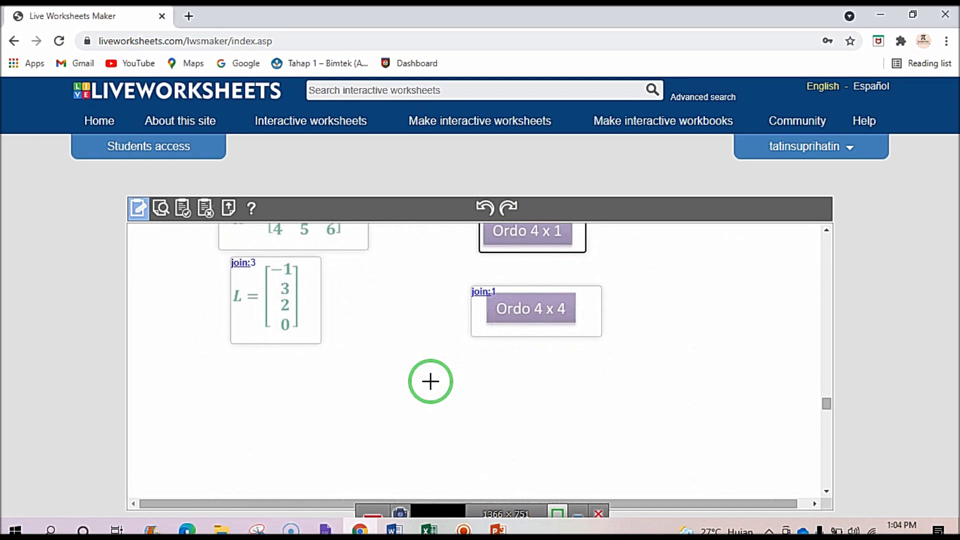
scroll(431, 381, "up", 3)
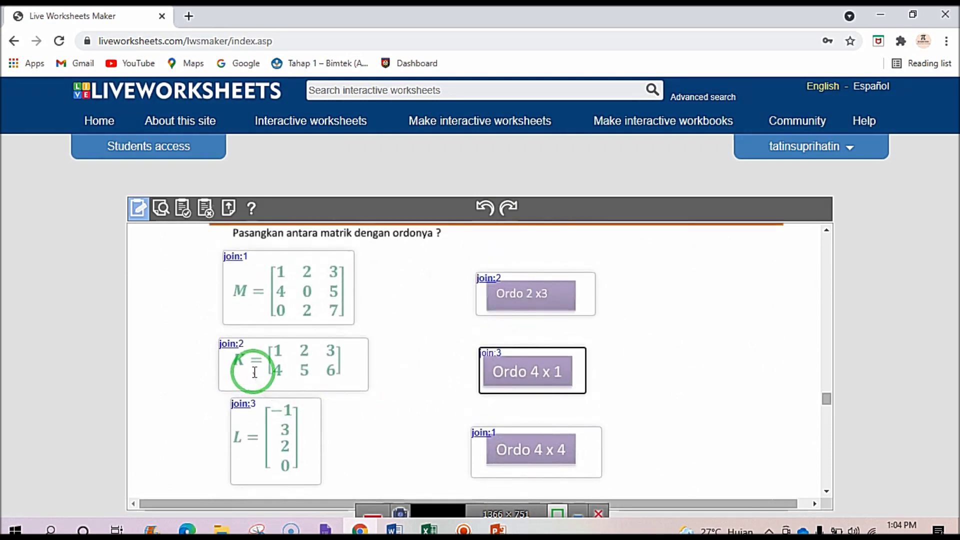
scroll(422, 442, "down", 3)
scroll(298, 413, "up", 3)
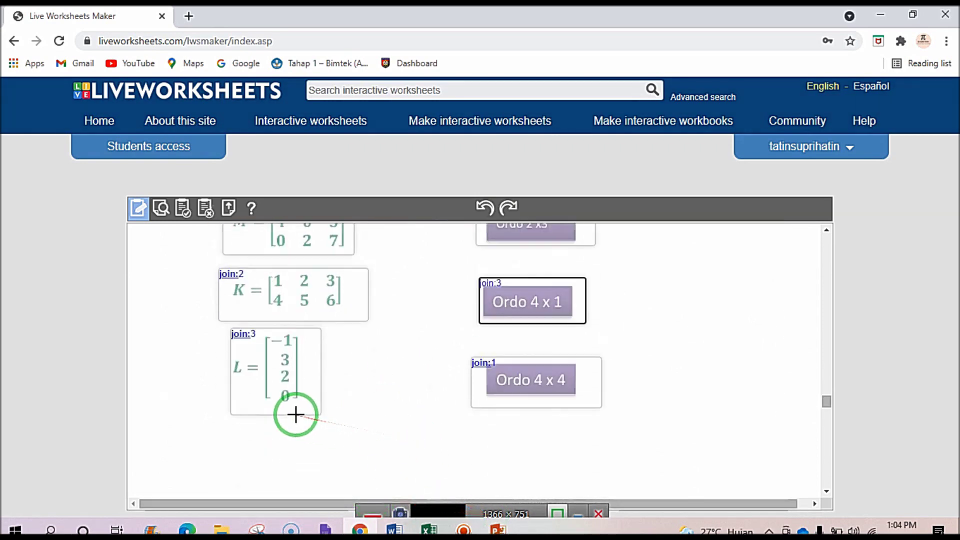
mouse_move(298, 415)
left_mouse_down()
mouse_move(255, 322)
mouse_move(270, 272)
mouse_move(495, 449)
mouse_move(495, 421)
mouse_move(279, 364)
mouse_move(488, 251)
mouse_move(500, 299)
left_mouse_up()
mouse_move(490, 370)
left_mouse_down()
mouse_move(300, 443)
mouse_move(460, 375)
mouse_move(498, 376)
mouse_move(482, 350)
mouse_move(249, 310)
mouse_move(317, 266)
mouse_move(331, 323)
mouse_move(634, 326)
mouse_move(356, 339)
mouse_move(141, 216)
left_mouse_up()
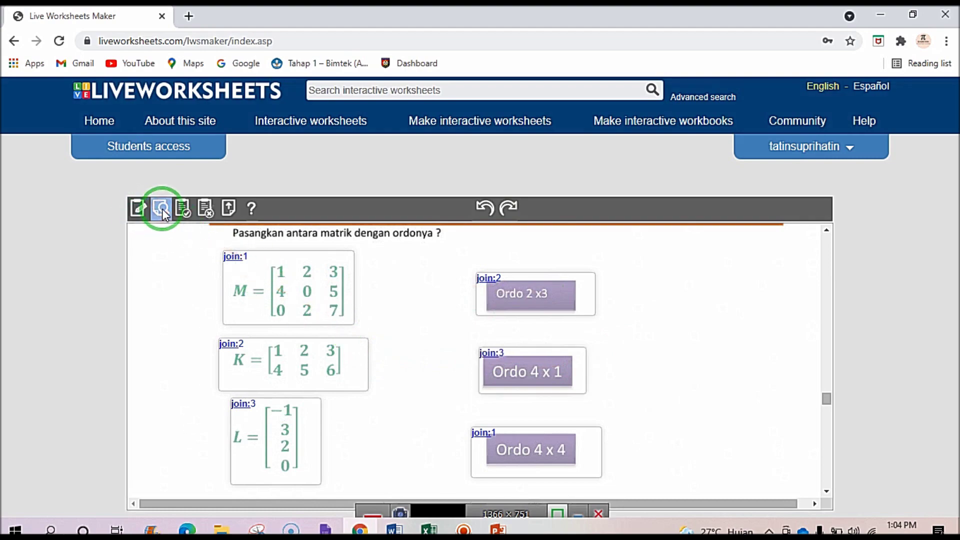
Open the preview, choose answer a and start the essay answer.
left_click(161, 209)
scroll(317, 358, "down", 15)
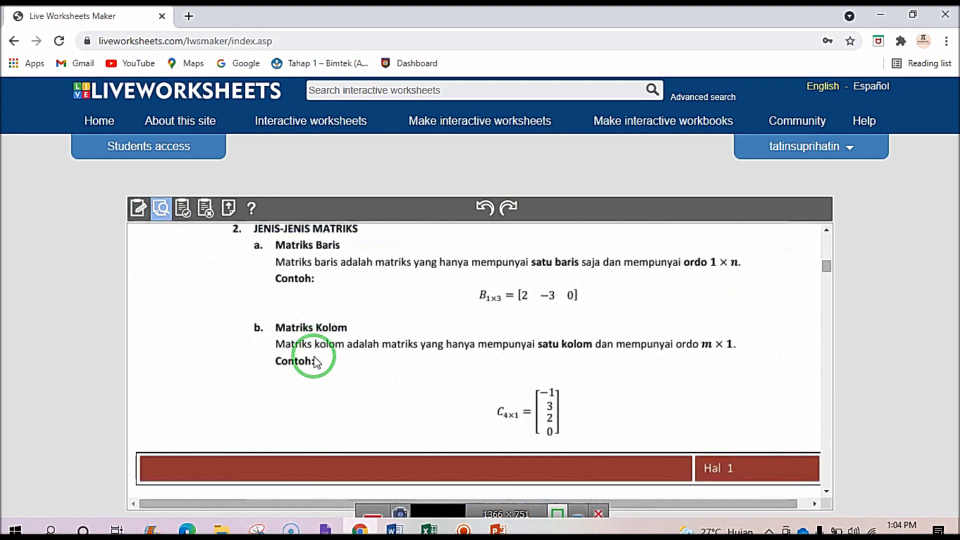
scroll(315, 357, "down", 15)
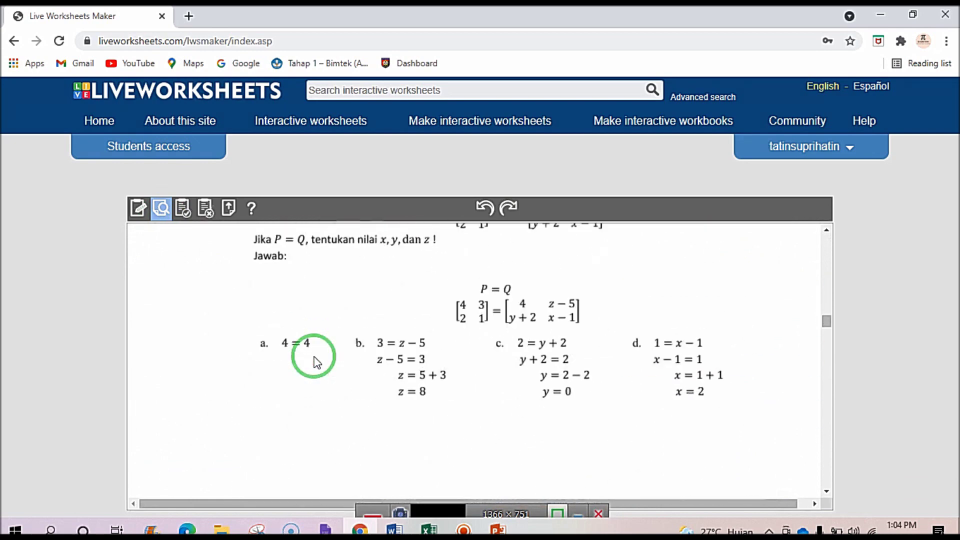
scroll(315, 361, "down", 5)
left_click(262, 295)
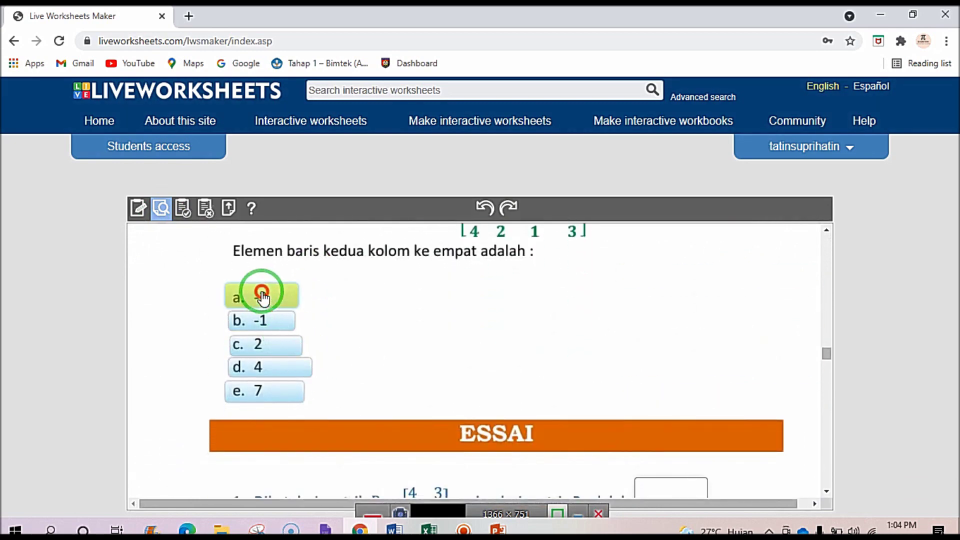
scroll(300, 325, "down", 2)
scroll(320, 345, "down", 3)
left_click(655, 280)
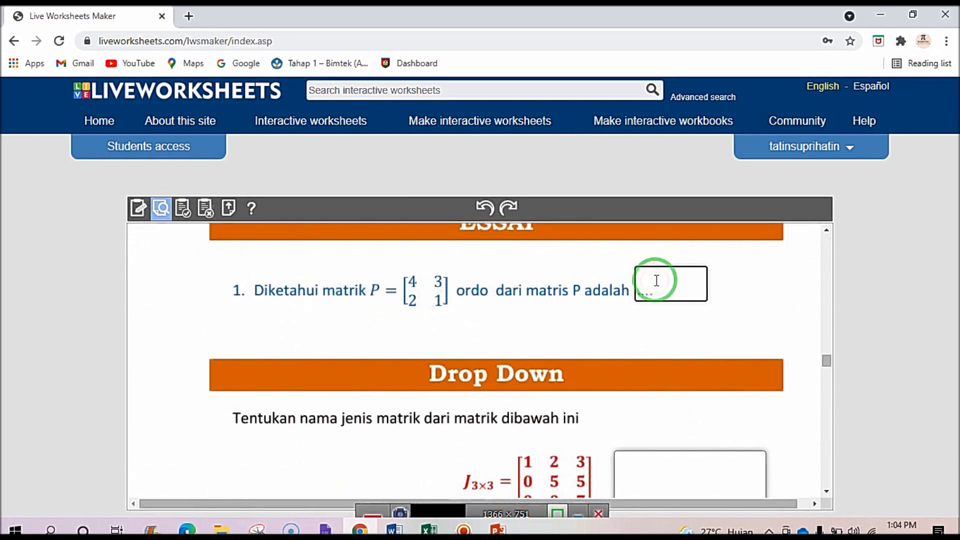
Set matrix J to matrik segitiga atas and matrix P to matriks identitas.
scroll(670, 310, "down", 3)
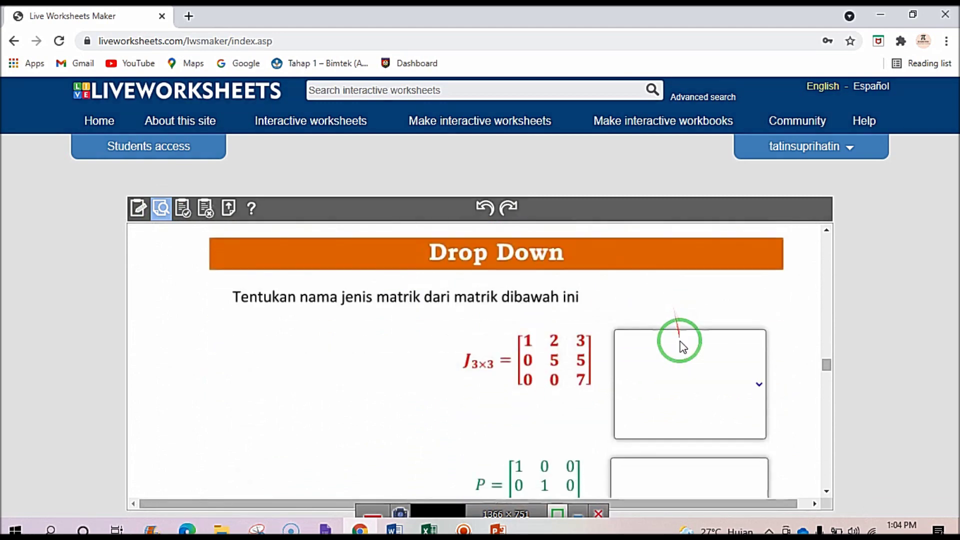
left_click(750, 365)
left_click(713, 439)
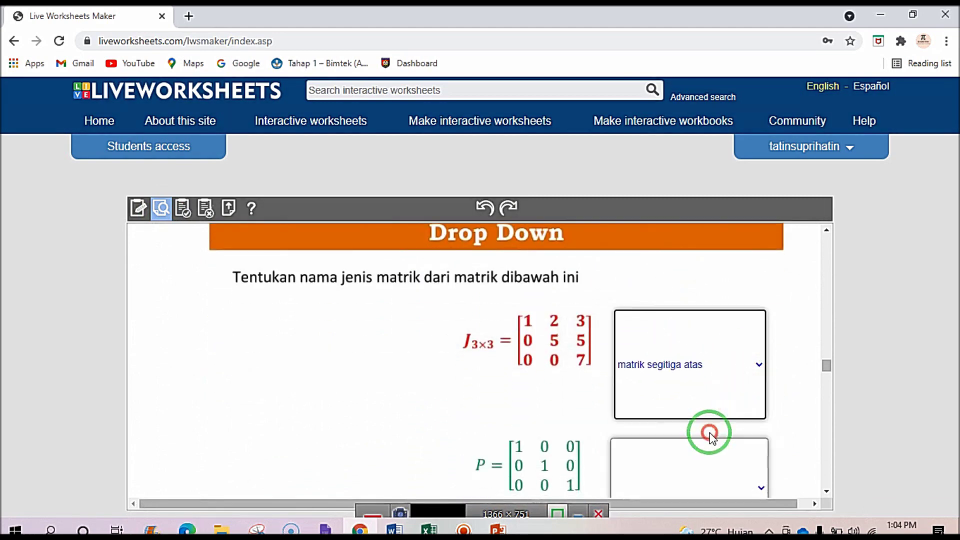
scroll(709, 428, "down", 3)
left_click(760, 356)
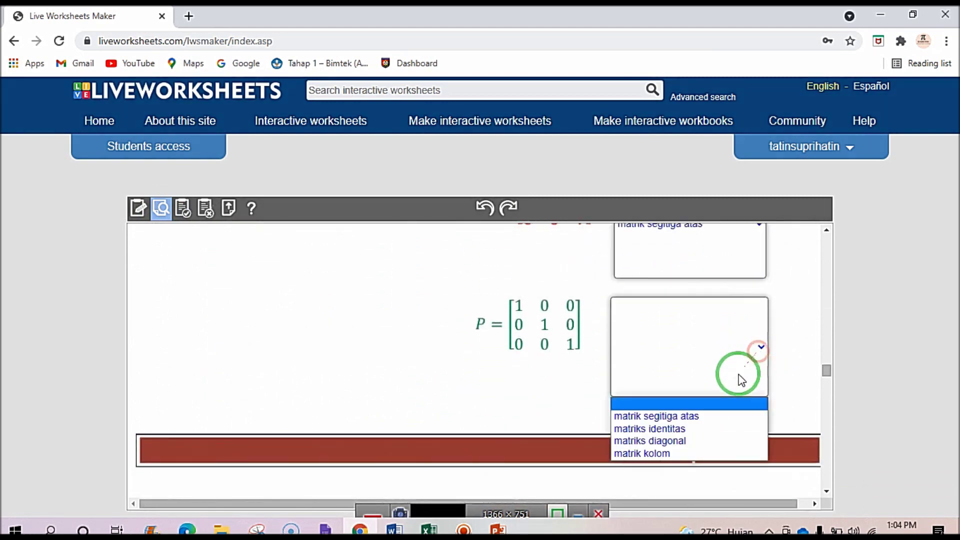
left_click(703, 428)
Tick the boxes under matrices A and K.
scroll(704, 425, "down", 4)
scroll(703, 424, "down", 4)
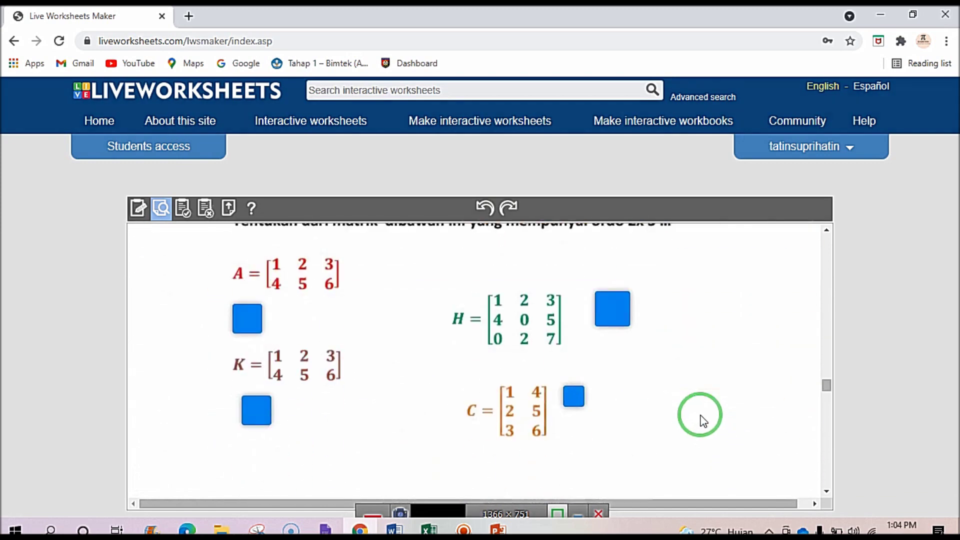
left_click(250, 316)
left_click(255, 409)
scroll(253, 407, "down", 4)
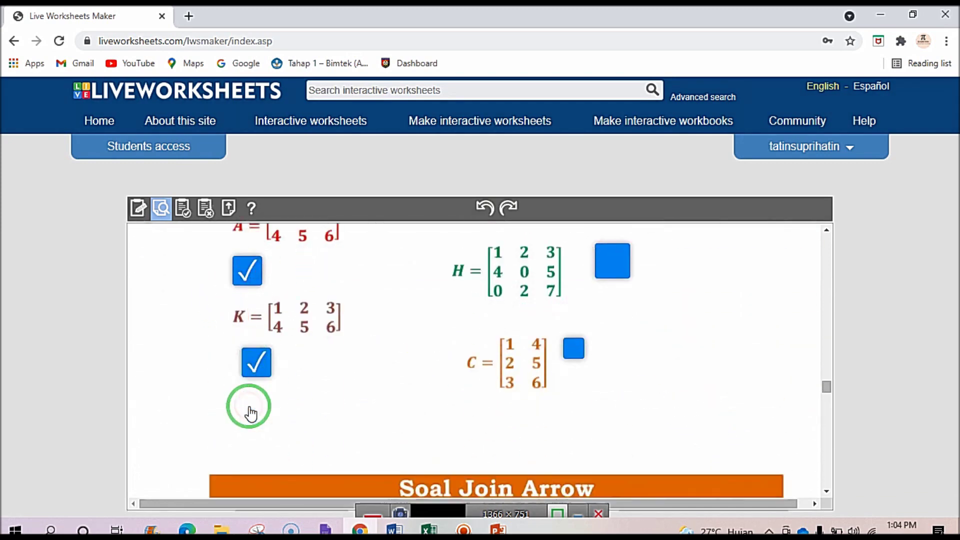
scroll(258, 412, "up", 1)
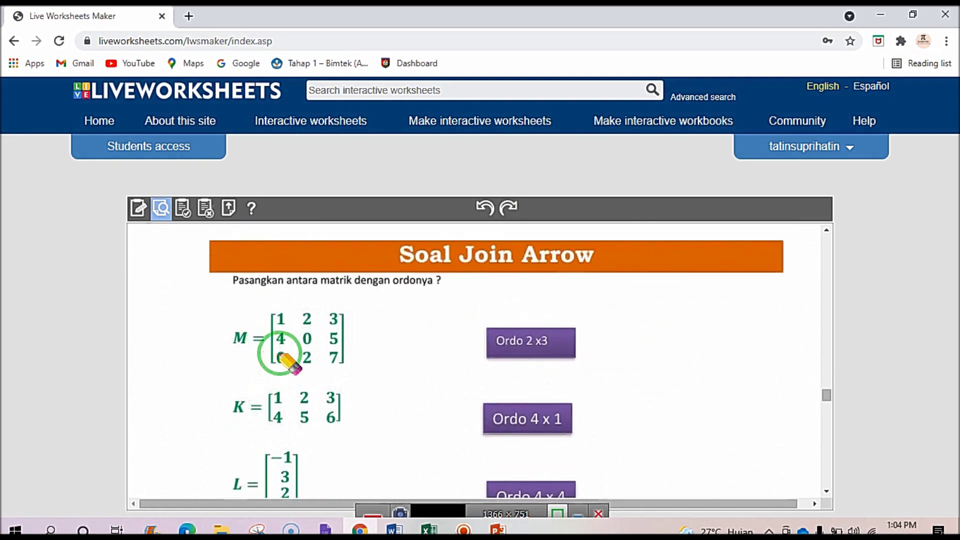
Draw a join arrow from matrix M to the Ordo 4 x 4 box.
left_click_drag(279, 354, 309, 338)
scroll(313, 338, "down", 1)
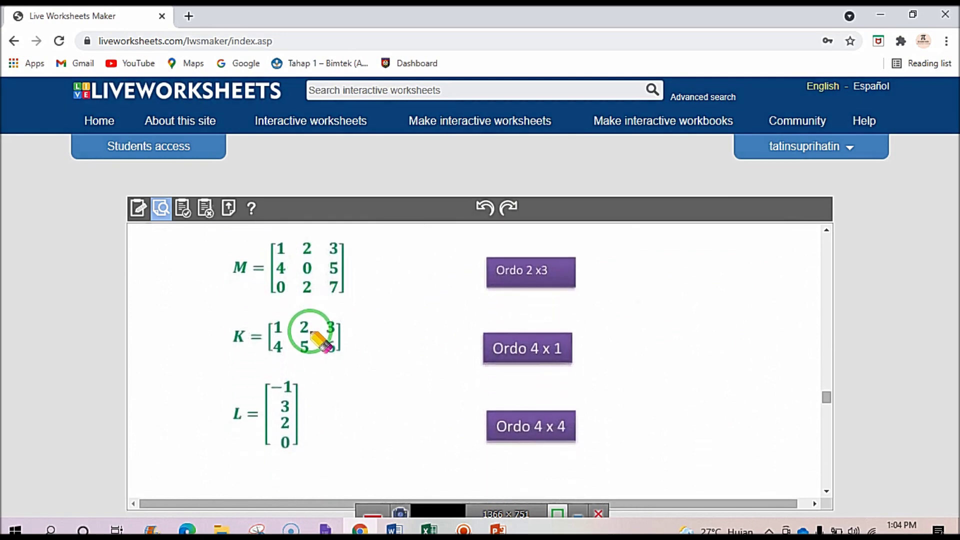
mouse_move(324, 270)
left_mouse_down()
mouse_move(396, 369)
mouse_move(473, 422)
mouse_move(501, 428)
mouse_move(346, 380)
mouse_move(333, 287)
mouse_move(343, 282)
left_mouse_up()
mouse_move(364, 356)
left_mouse_down()
mouse_move(361, 297)
mouse_move(336, 276)
left_mouse_up()
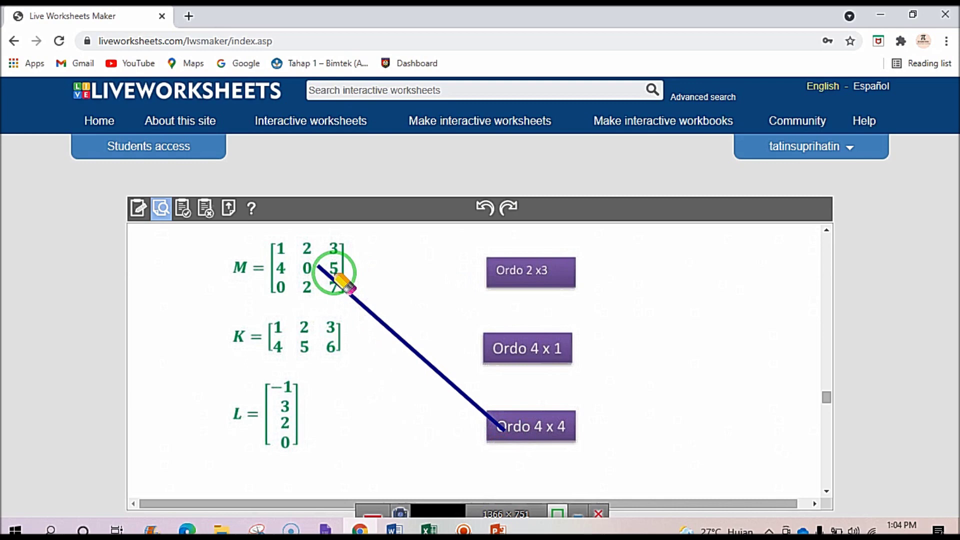
mouse_move(335, 276)
left_mouse_down()
mouse_move(332, 338)
mouse_move(448, 278)
mouse_move(502, 275)
mouse_move(310, 422)
mouse_move(288, 422)
mouse_move(510, 350)
left_mouse_up()
Join matrix K to Ordo 2 x3 and matrix L to Ordo 4 x 1.
mouse_move(769, 358)
left_mouse_down()
mouse_move(640, 377)
mouse_move(353, 350)
mouse_move(328, 268)
mouse_move(307, 343)
mouse_move(461, 375)
mouse_move(470, 264)
mouse_move(317, 382)
mouse_move(553, 300)
mouse_move(375, 420)
mouse_move(464, 382)
mouse_move(407, 337)
mouse_move(382, 334)
mouse_move(300, 386)
mouse_move(358, 357)
left_mouse_up()
scroll(358, 362, "up", 1)
scroll(358, 362, "down", 1)
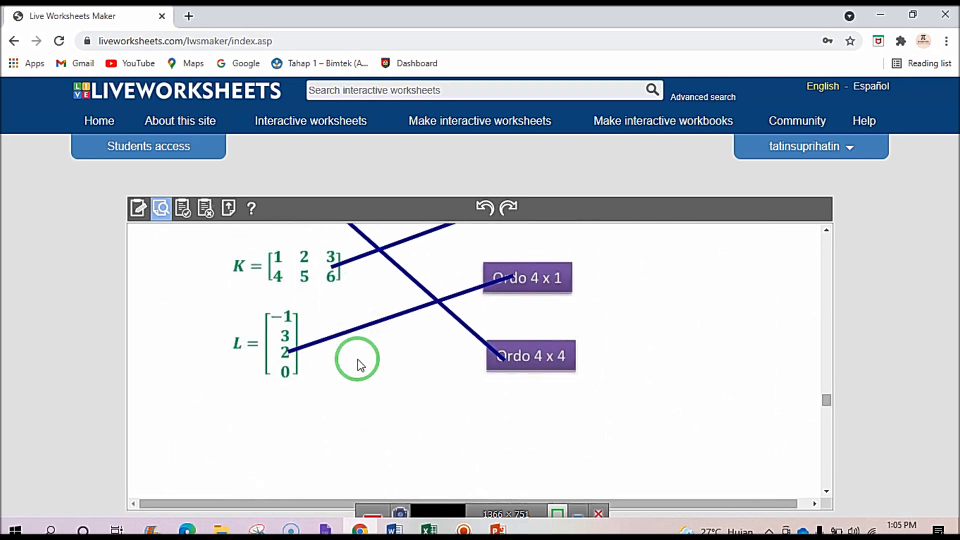
scroll(358, 363, "up", 1)
mouse_move(358, 362)
left_mouse_down()
mouse_move(143, 225)
mouse_move(257, 300)
mouse_move(133, 208)
mouse_move(295, 323)
left_mouse_up()
scroll(261, 300, "up", 2)
scroll(257, 296, "down", 2)
scroll(249, 292, "up", 1)
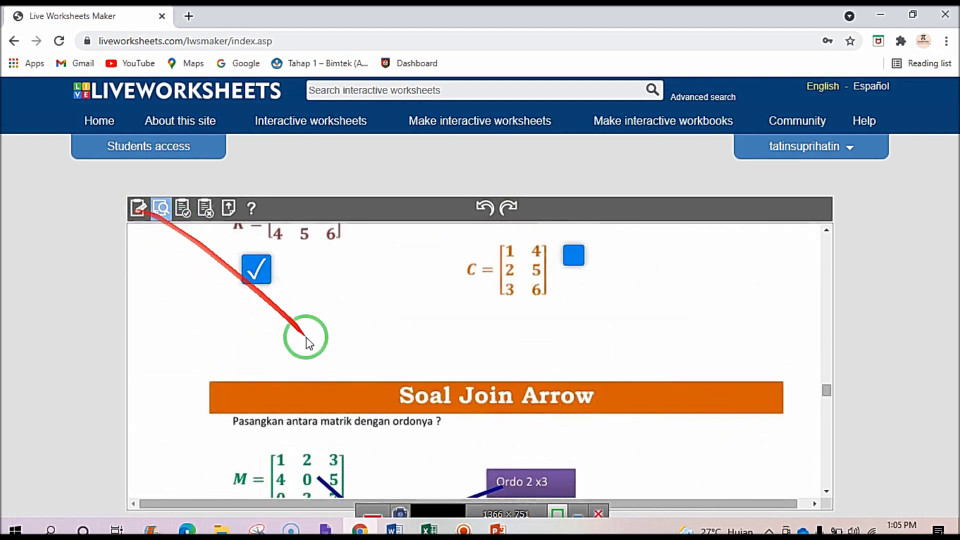
scroll(310, 352, "down", 10)
scroll(314, 350, "down", 5)
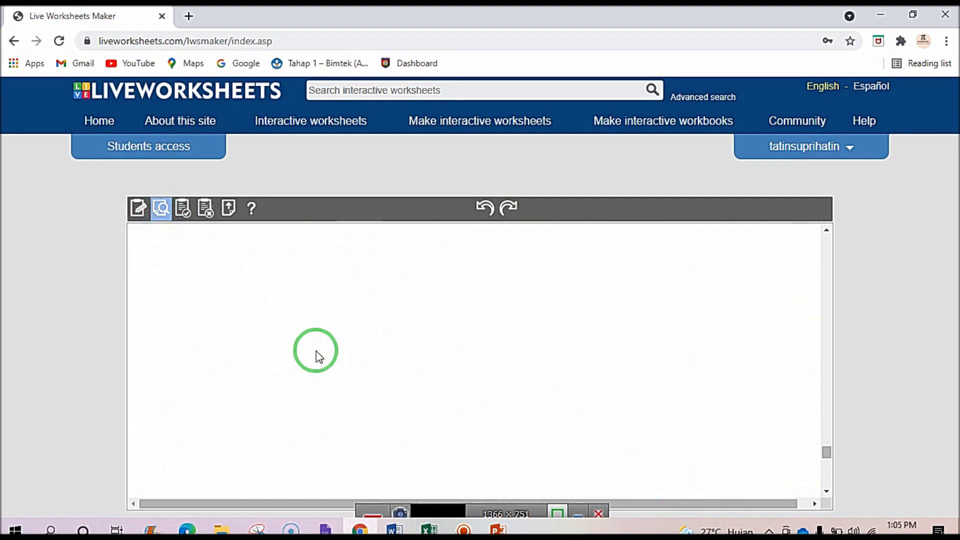
Finish the previewed worksheet and scroll up to see the 9/10 score.
left_click(404, 412)
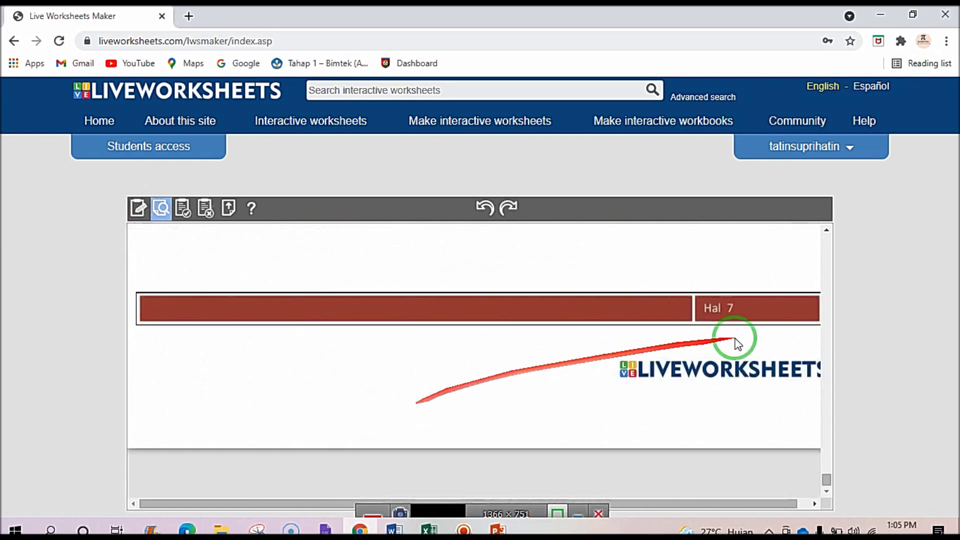
left_click_drag(845, 488, 827, 235)
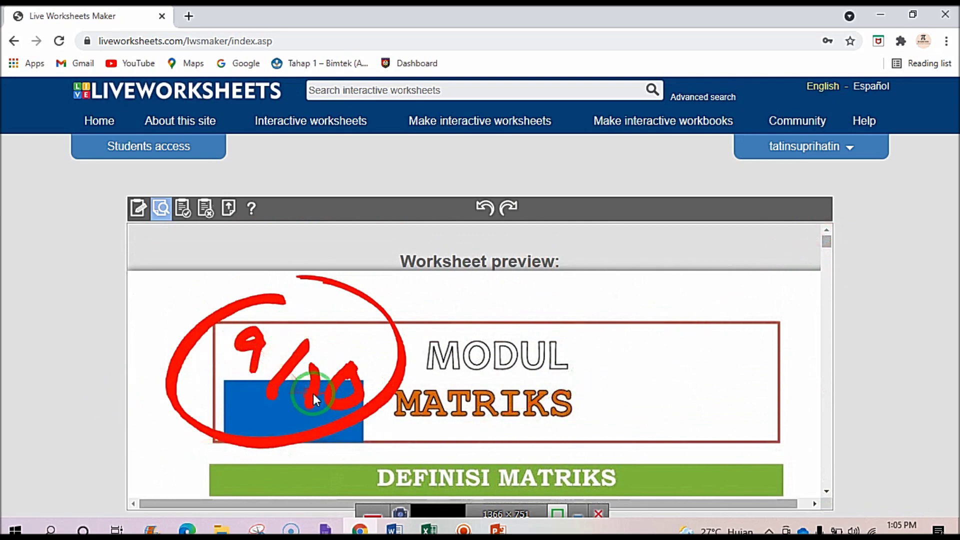
scroll(313, 394, "down", 1)
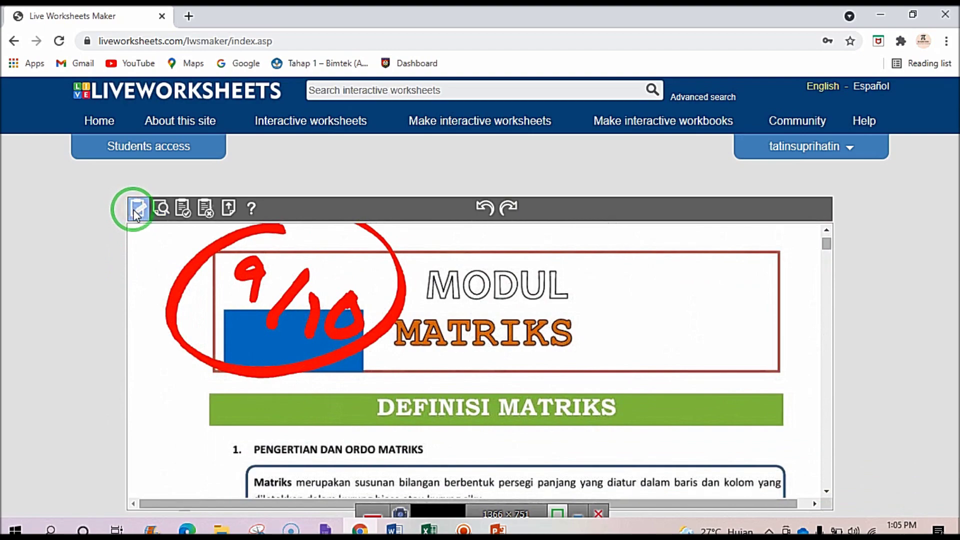
Leave the preview and scroll down to the Soal Drag And Drop section.
key("Escape")
scroll(285, 365, "down", 10)
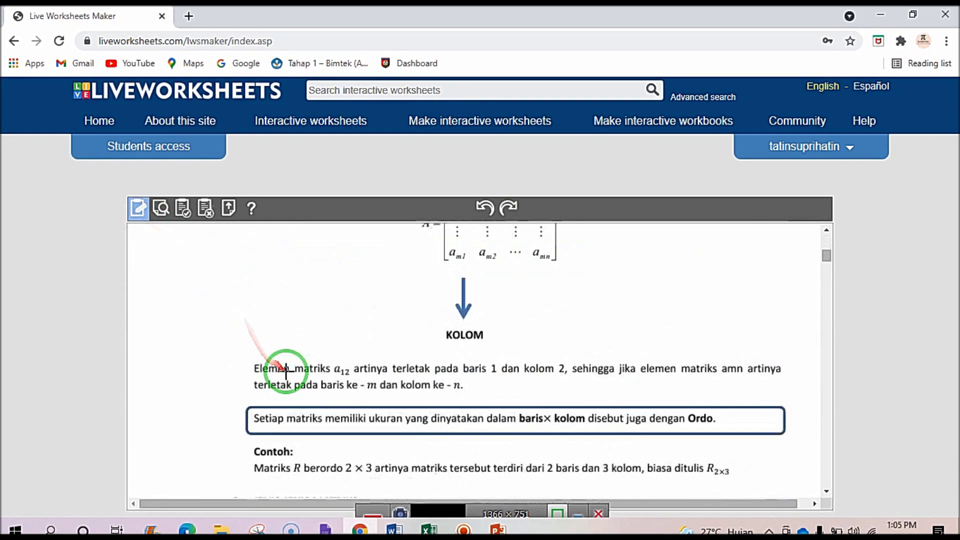
scroll(289, 373, "down", 15)
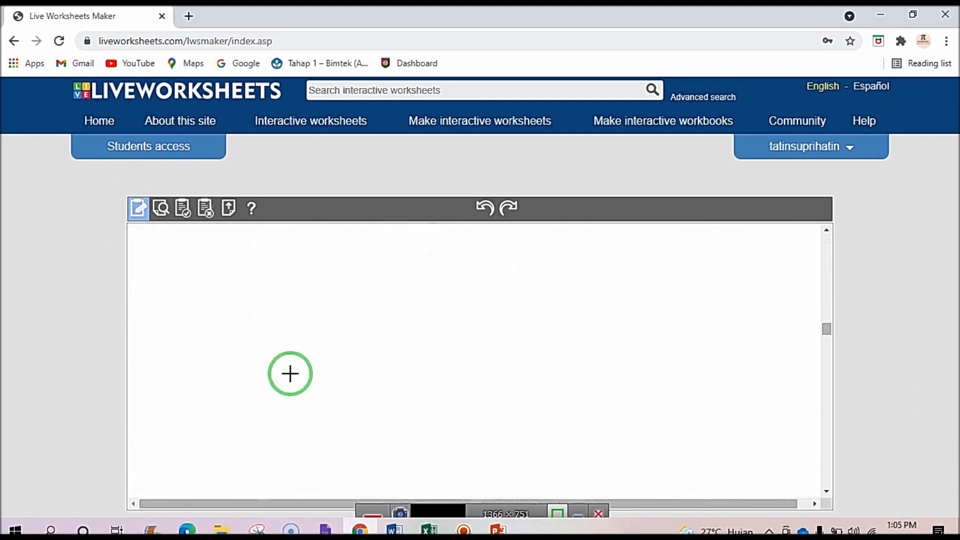
scroll(290, 373, "down", 4)
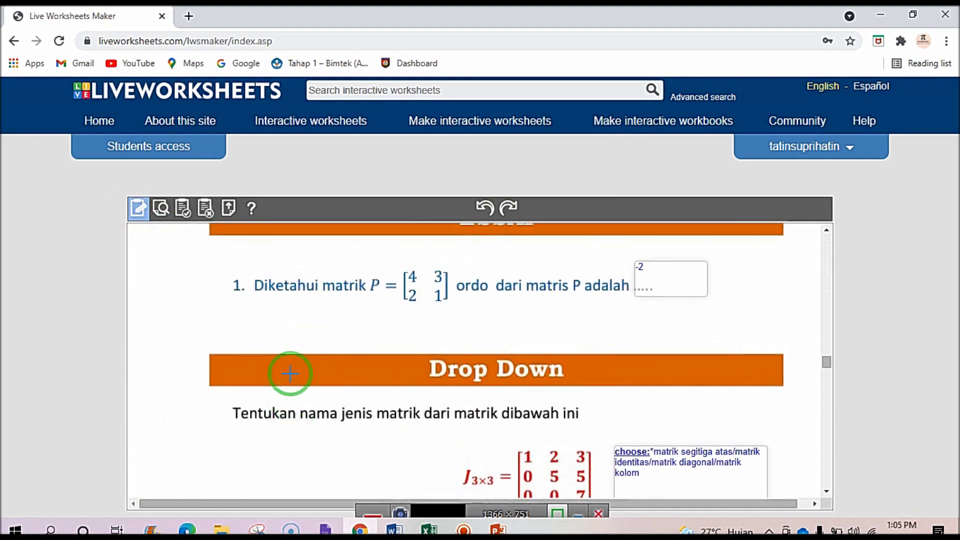
scroll(290, 374, "up", 2)
scroll(290, 374, "down", 4)
scroll(290, 374, "up", 1)
scroll(290, 374, "down", 6)
scroll(290, 374, "down", 6)
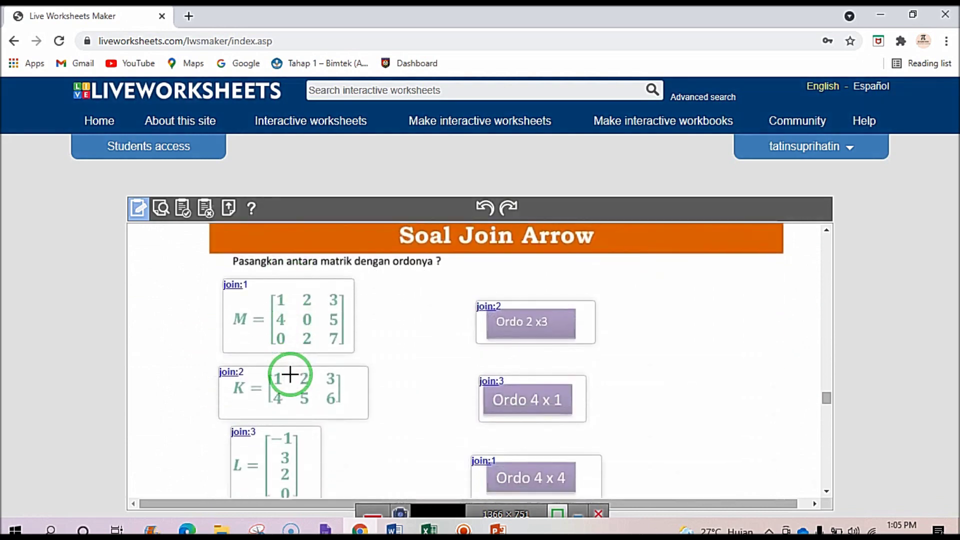
scroll(291, 374, "up", 2)
scroll(292, 374, "down", 1)
scroll(294, 375, "down", 2)
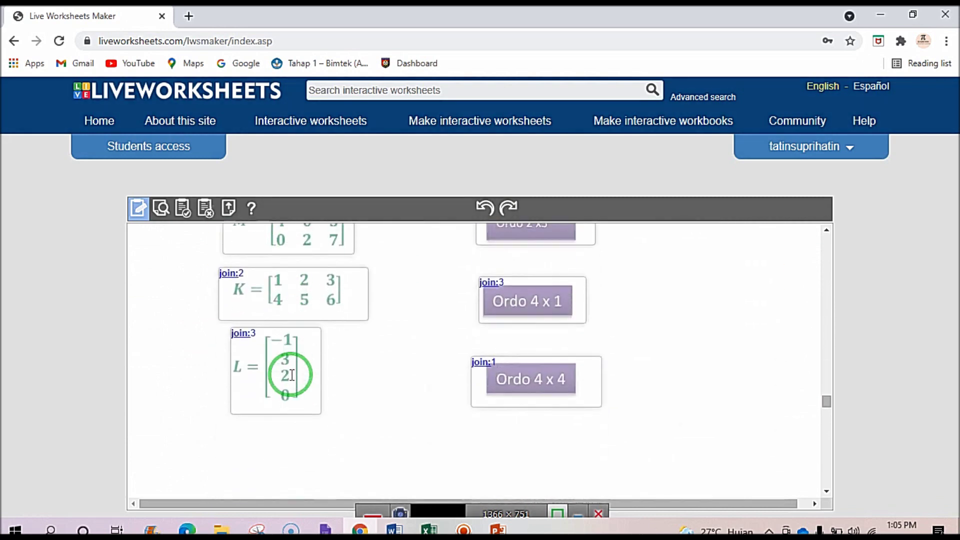
scroll(285, 375, "up", 4)
scroll(300, 386, "down", 4)
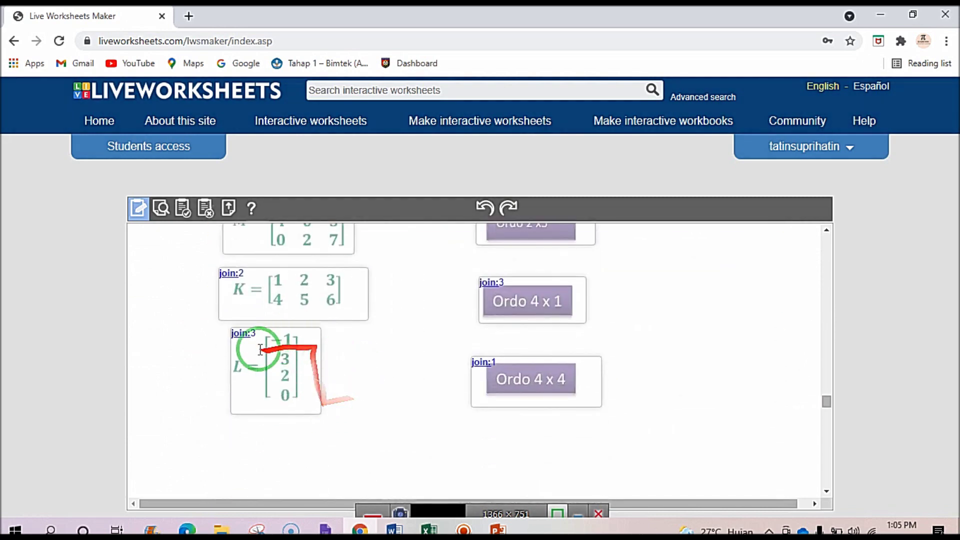
scroll(343, 356, "down", 10)
scroll(345, 354, "down", 3)
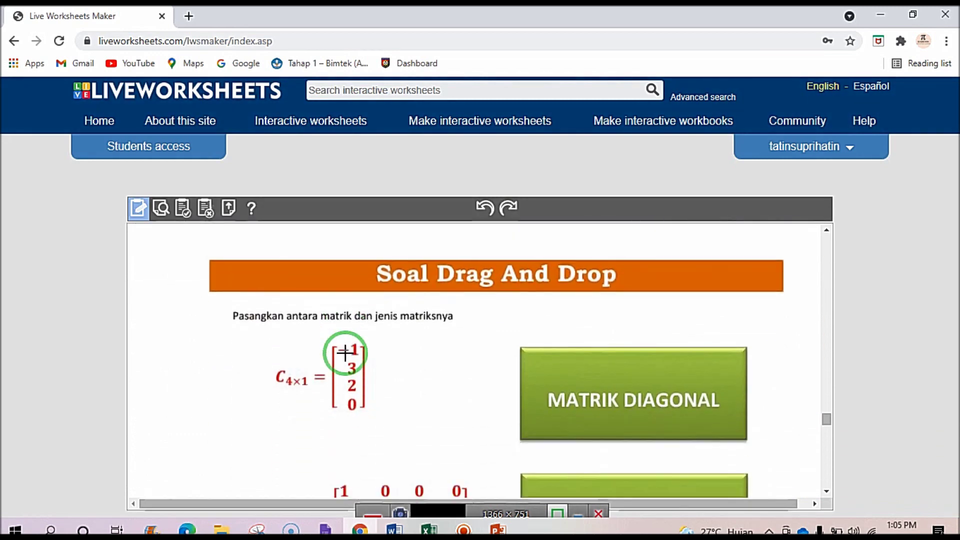
scroll(343, 353, "up", 2)
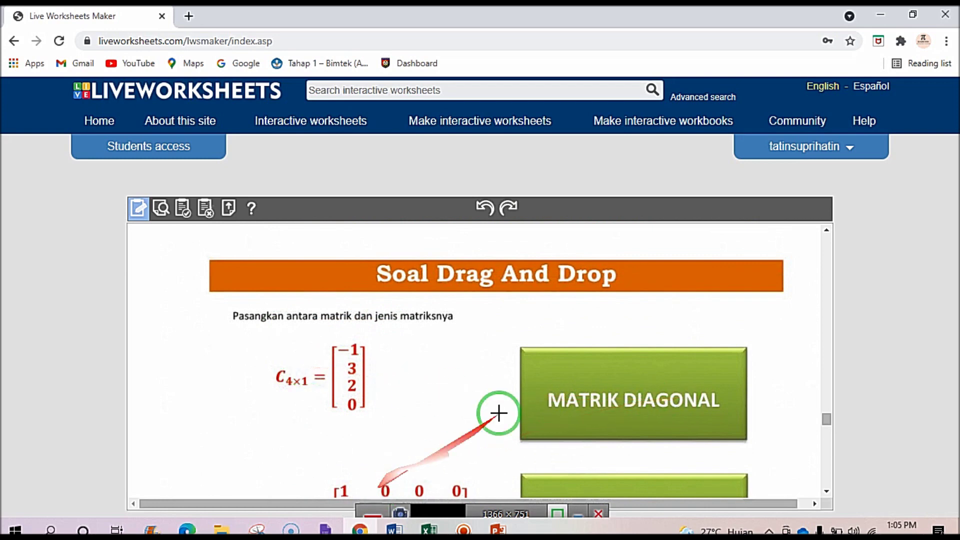
scroll(645, 322, "up", 6)
scroll(648, 328, "down", 9)
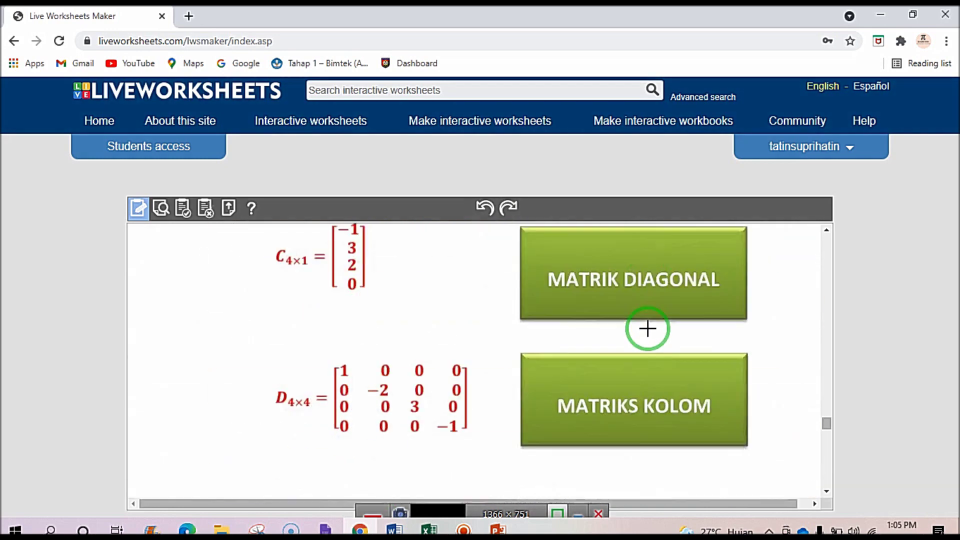
scroll(430, 360, "up", 3)
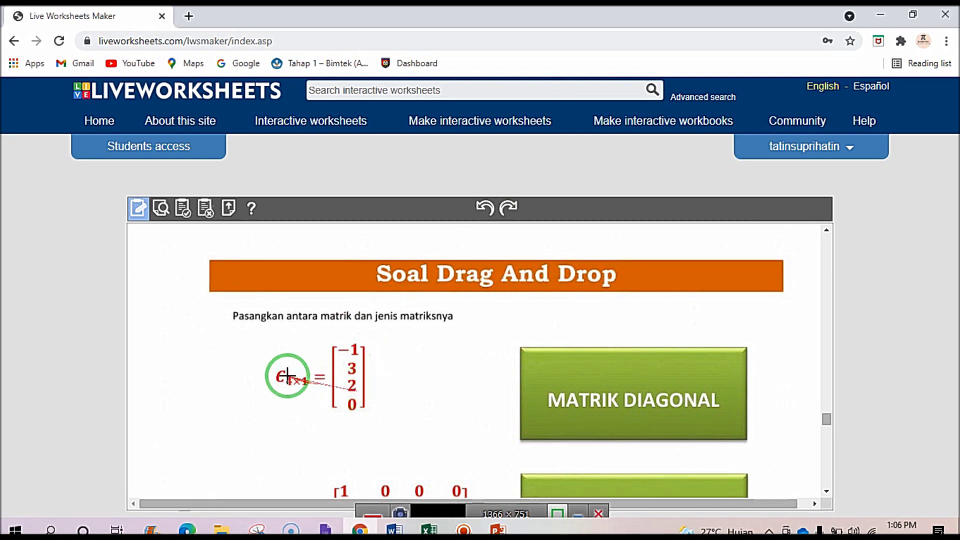
scroll(493, 422, "down", 1)
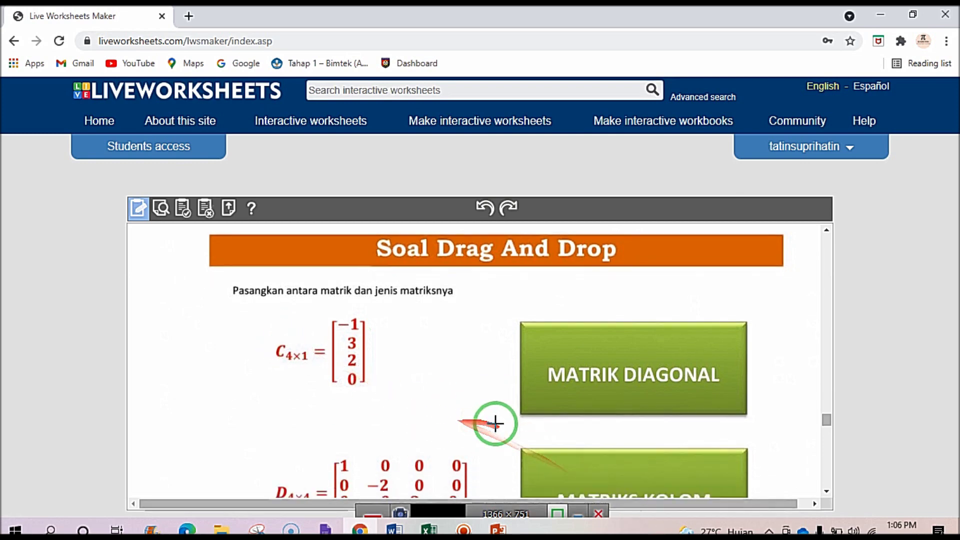
scroll(452, 407, "up", 1)
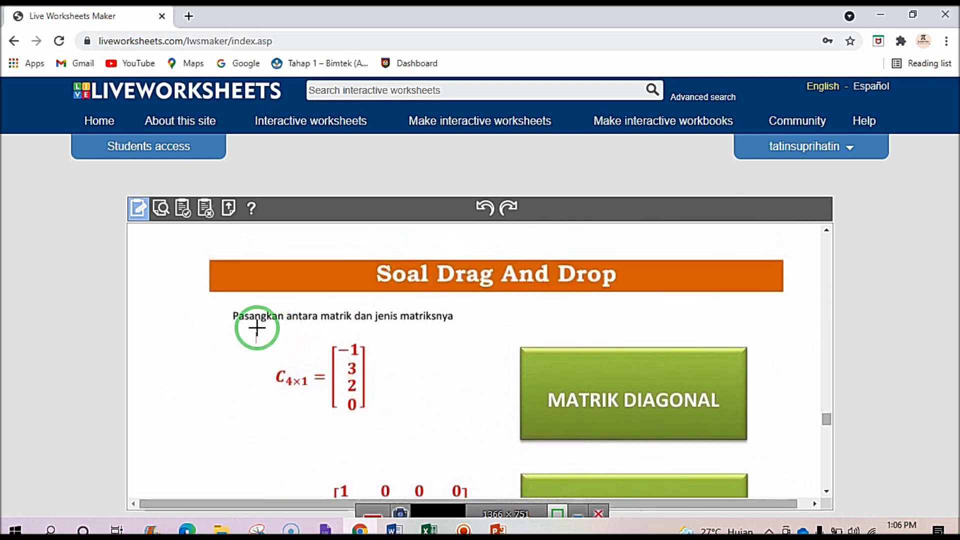
Draw answer boxes around the C4x1 matrix and the MATRIKS KOLOM image.
left_click_drag(260, 328, 394, 433)
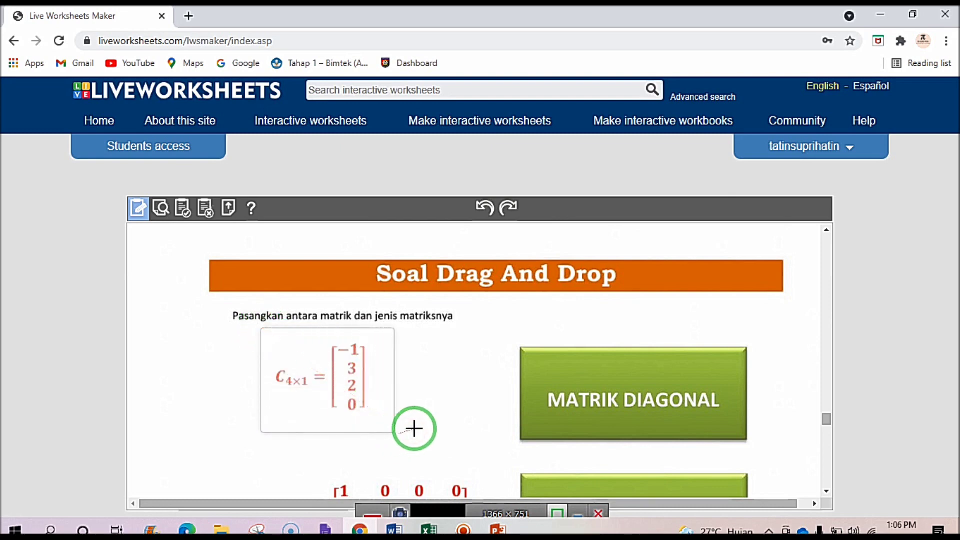
scroll(514, 405, "down", 2)
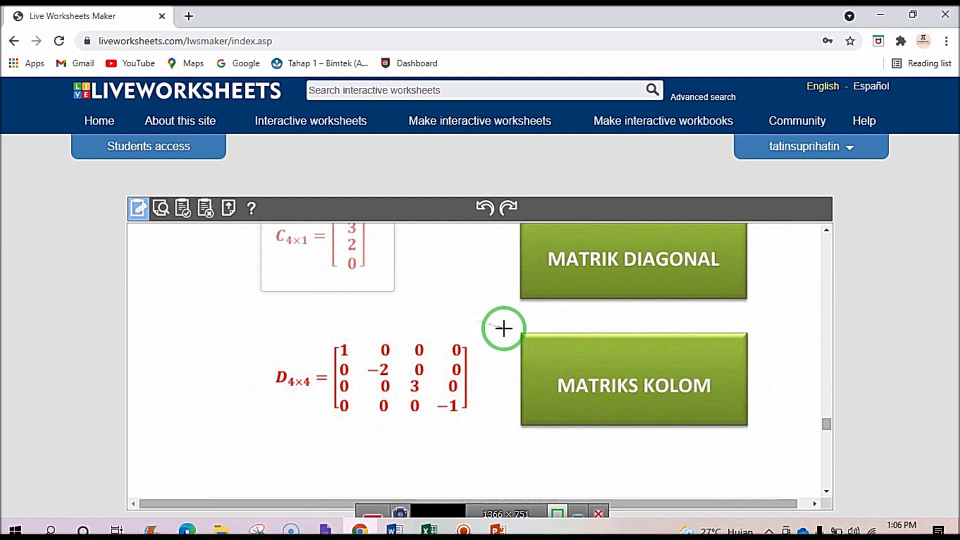
left_click_drag(510, 322, 768, 443)
scroll(420, 329, "up", 2)
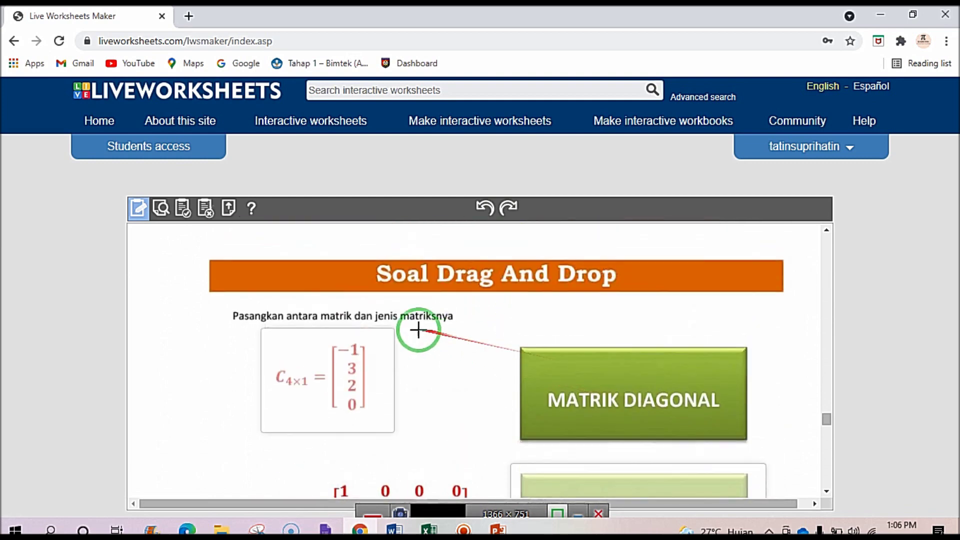
left_click(267, 350)
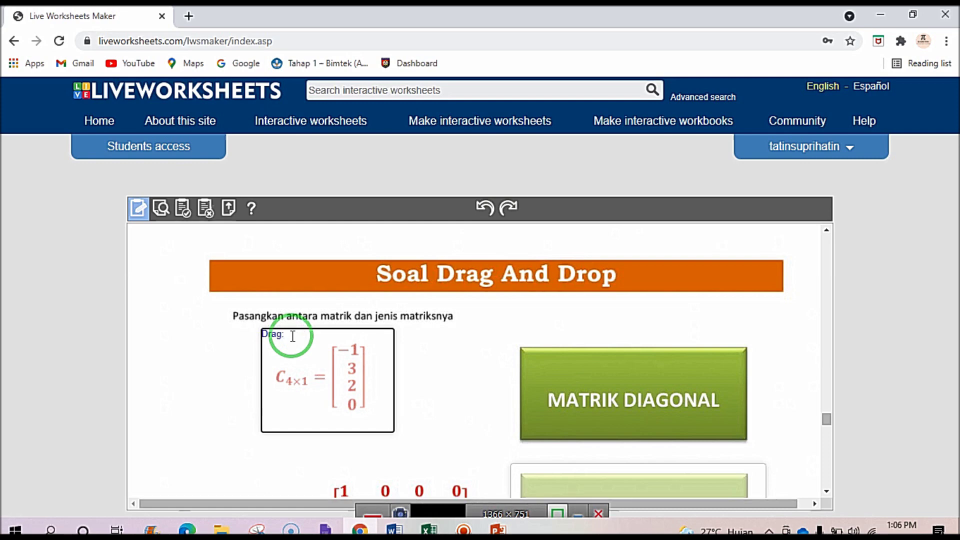
Label MATRIKS KOLOM drop:1 and add a new answer box around the D4x4 matrix.
scroll(315, 338, "down", 3)
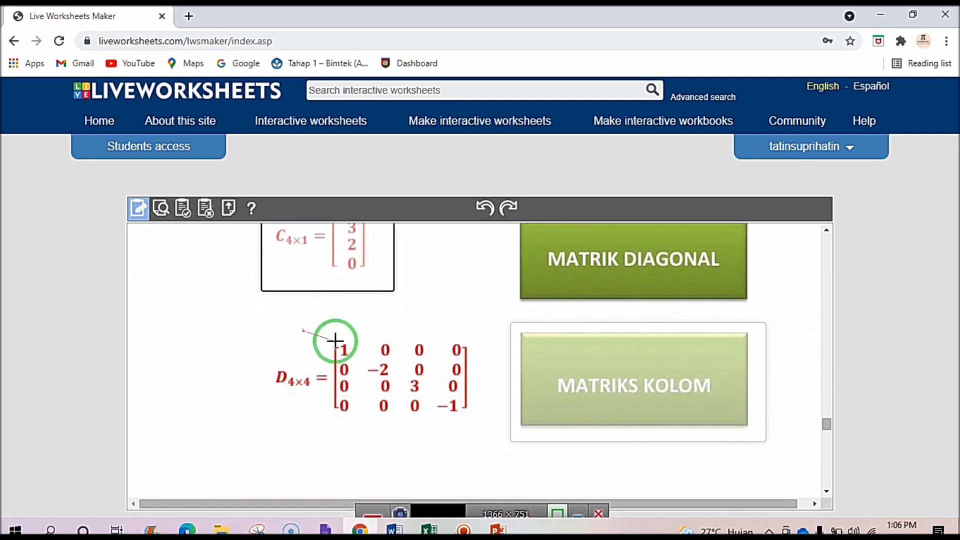
left_click(522, 339)
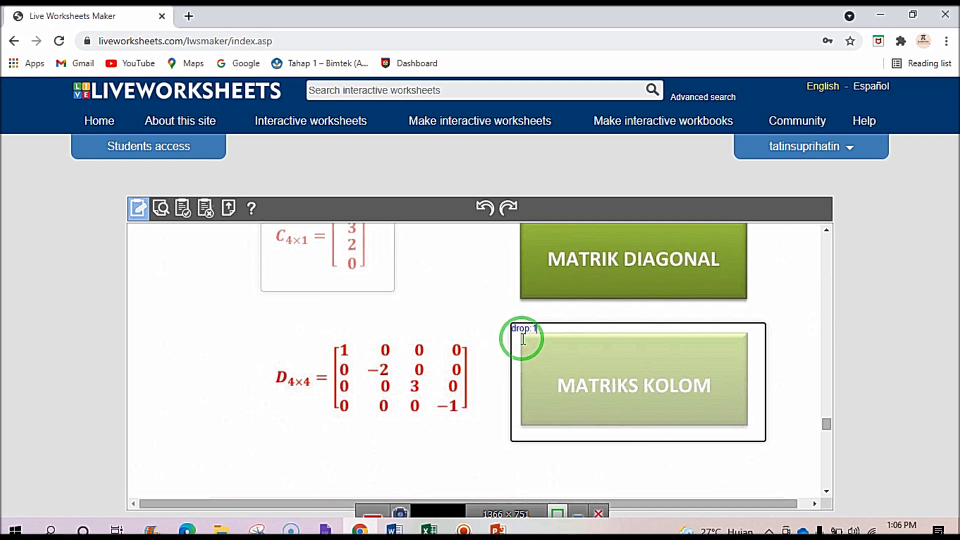
left_click(412, 390)
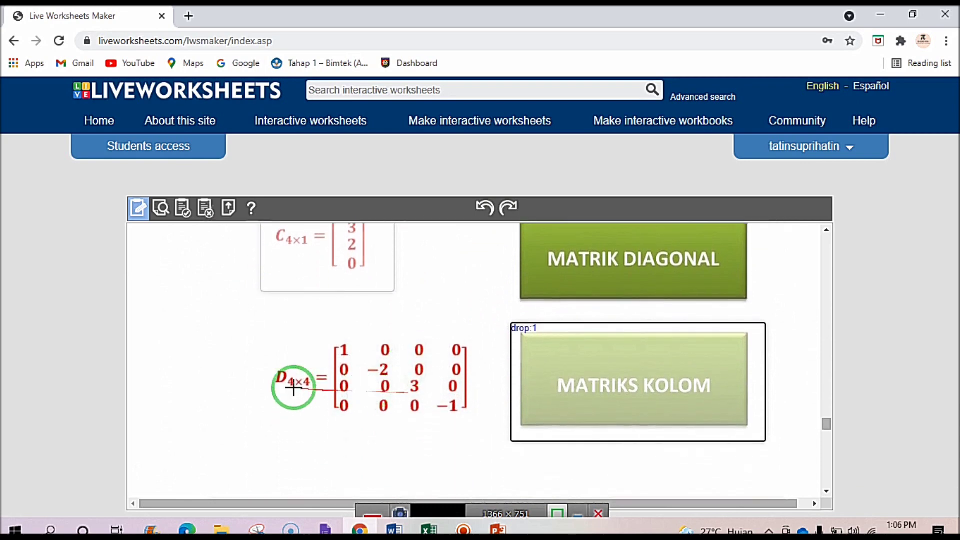
left_click_drag(265, 321, 486, 427)
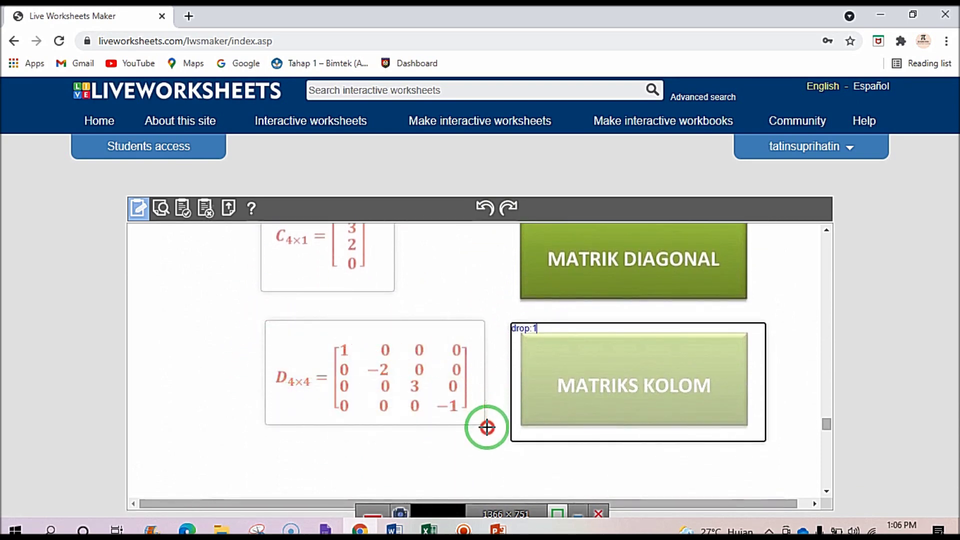
left_click(297, 341)
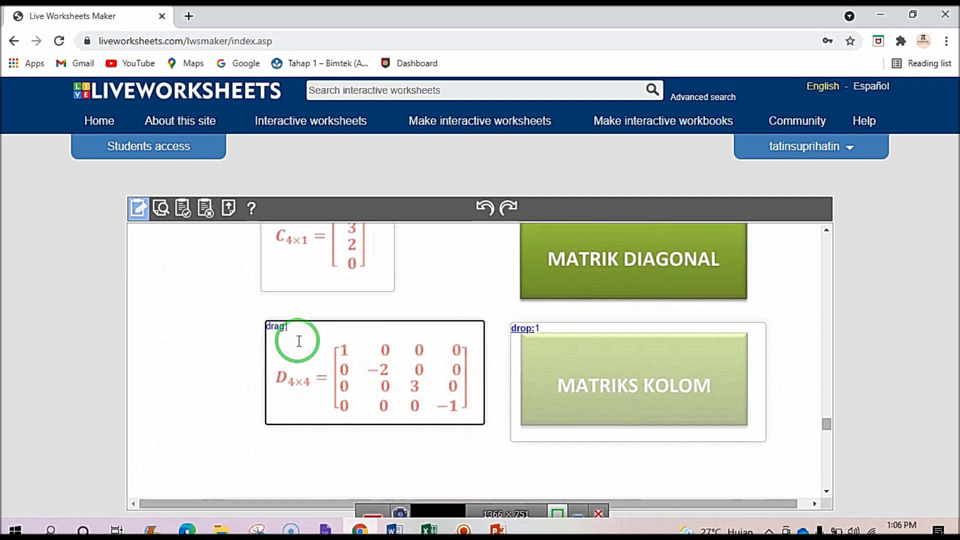
scroll(299, 341, "up", 3)
Box MATRIK DIAGONAL as drop:2 and label the D4x4 box drag:2.
left_click_drag(507, 337, 760, 450)
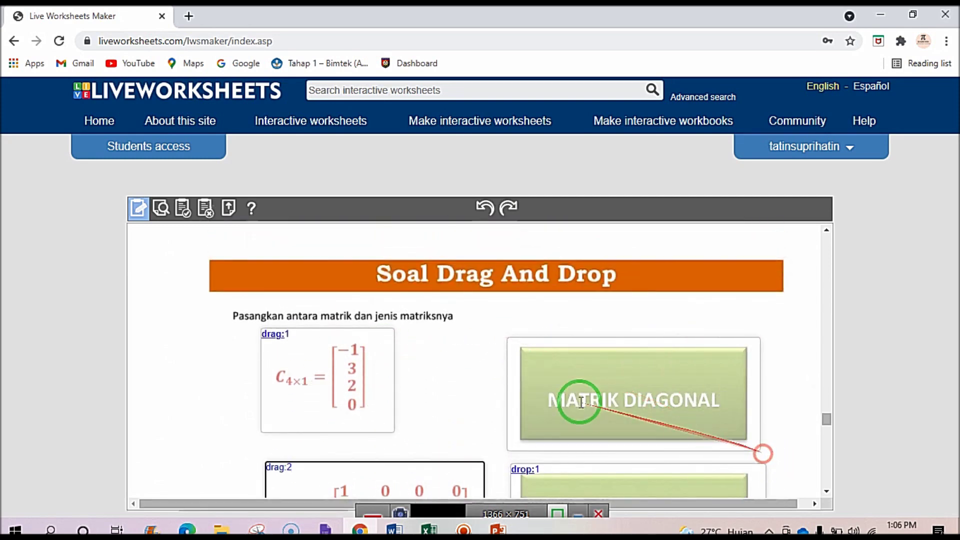
left_click(551, 376)
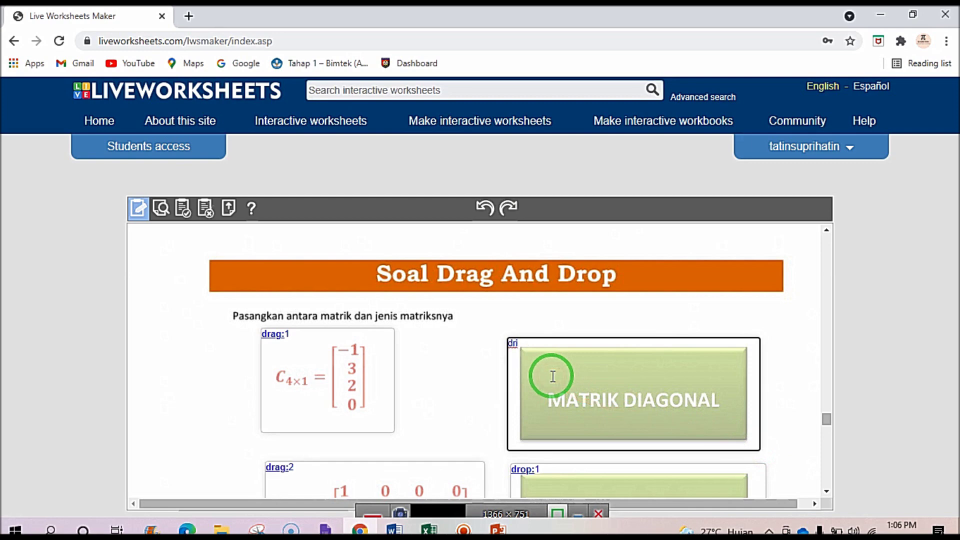
left_click(545, 349)
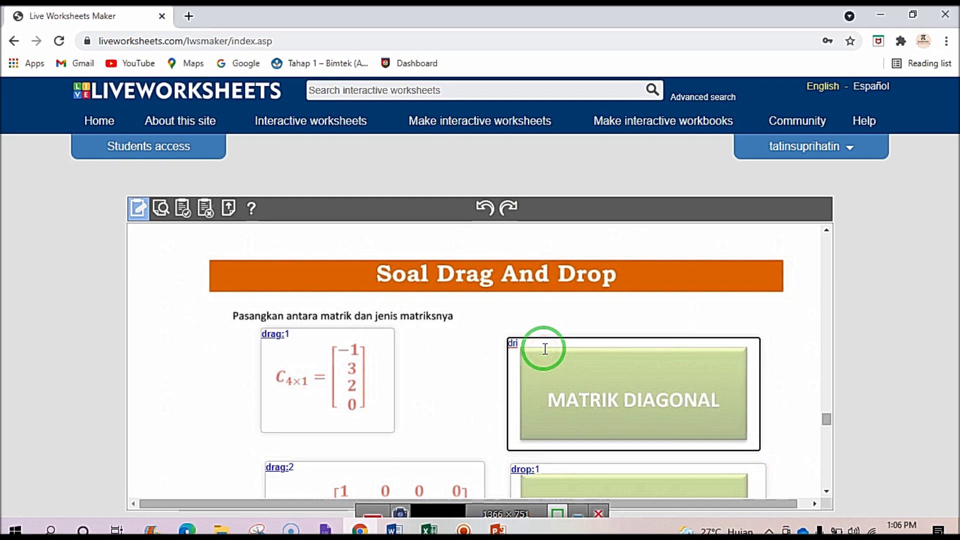
type("op:2")
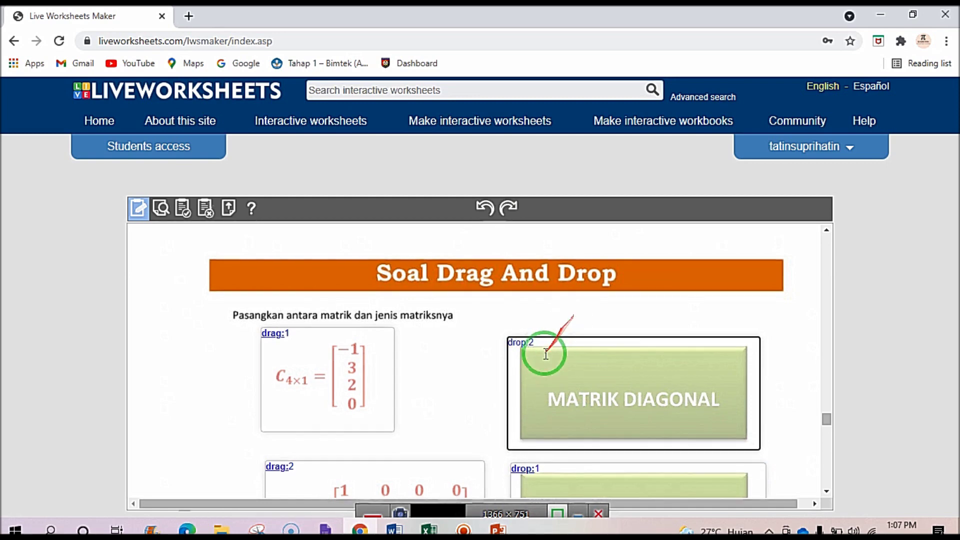
scroll(322, 336, "down", 3)
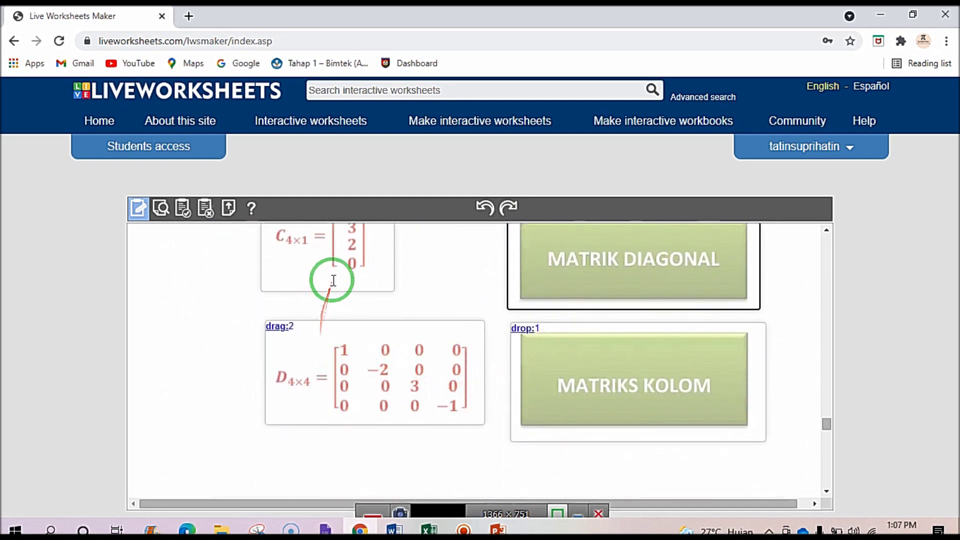
scroll(335, 277, "up", 1)
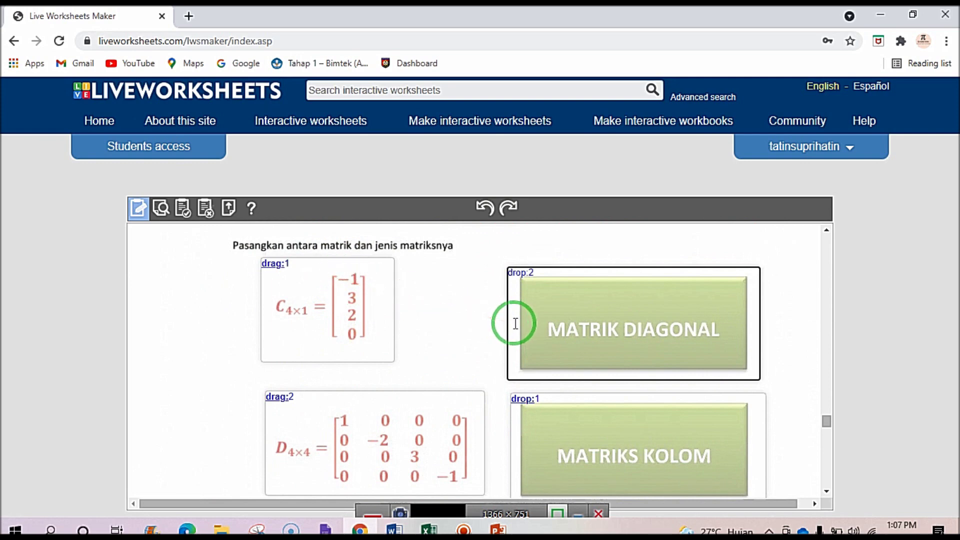
left_click_drag(520, 403, 518, 314)
left_click_drag(518, 314, 168, 214)
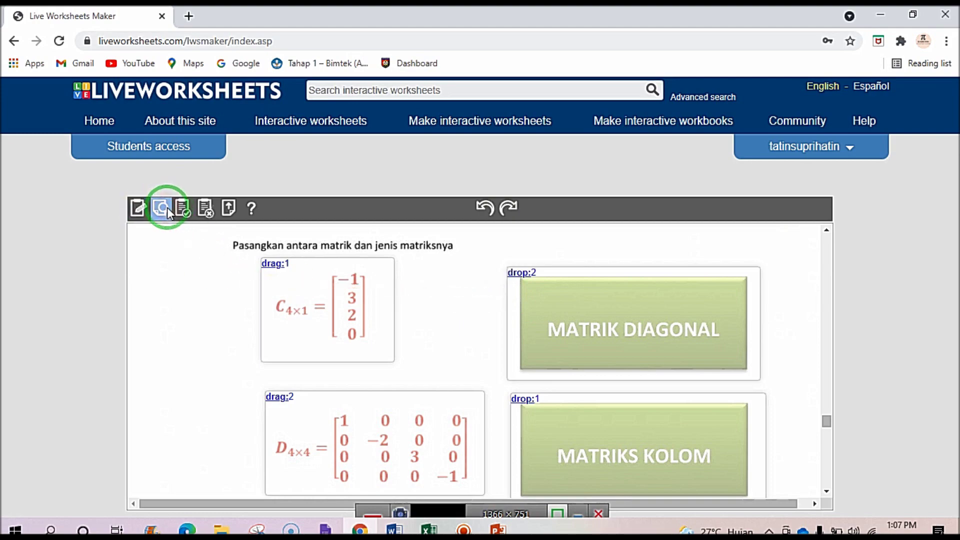
Preview the worksheet and drop the C4x1 card onto MATRIKS KOLOM.
left_click(167, 208)
scroll(331, 387, "down", 5)
scroll(331, 387, "down", 20)
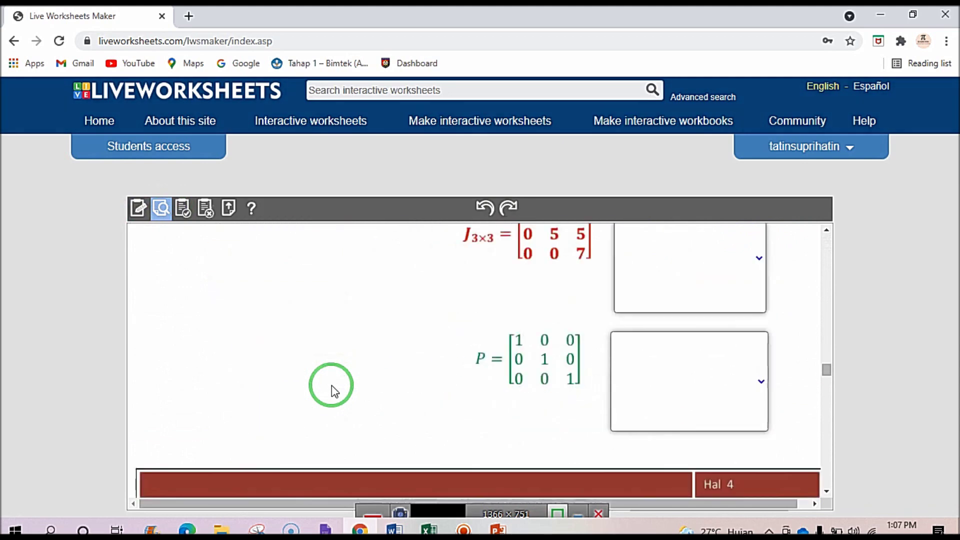
scroll(332, 387, "down", 7)
scroll(332, 388, "up", 3)
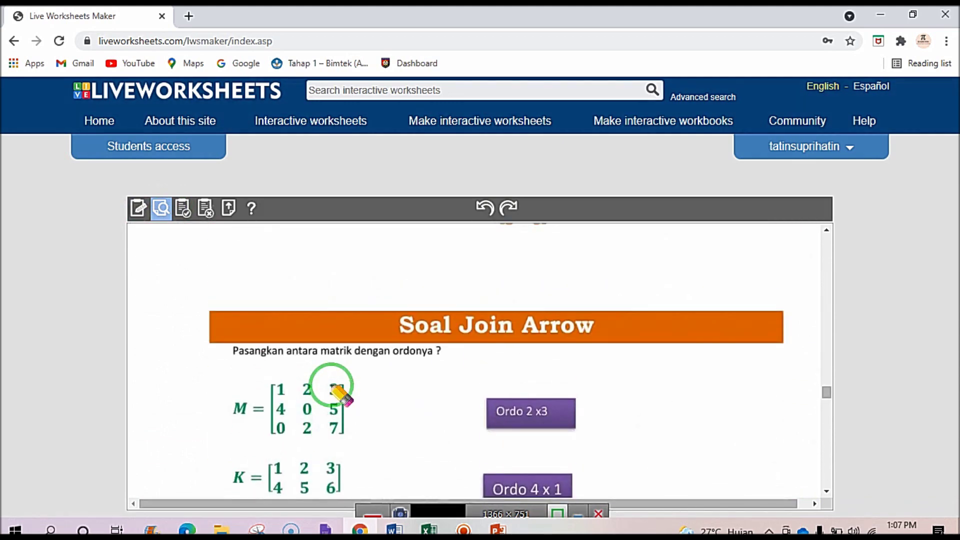
scroll(332, 386, "down", 10)
scroll(332, 383, "up", 1)
left_click_drag(333, 363, 595, 435)
scroll(570, 340, "down", 1)
left_click_drag(392, 409, 602, 324)
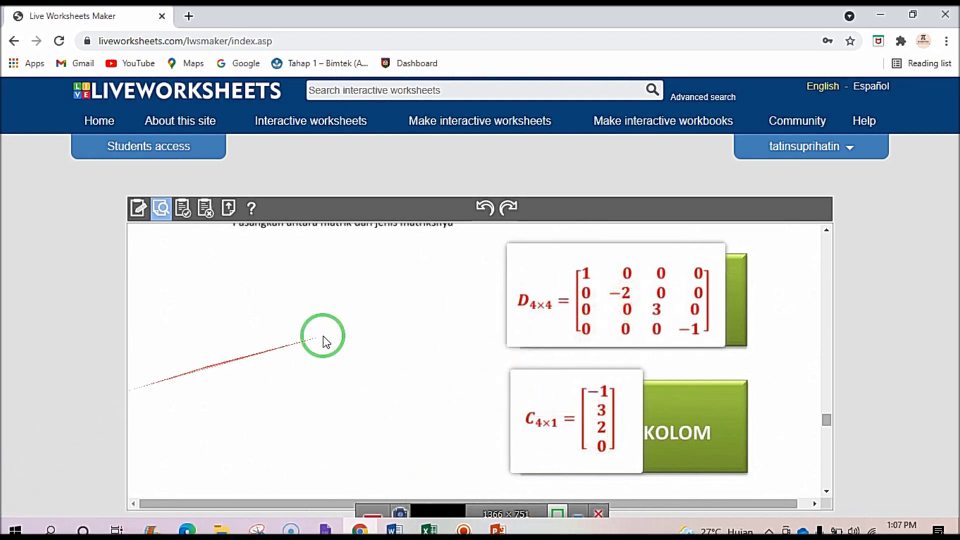
Try the D4x4 card on MATRIK DIAGONAL, then move both cards back out.
left_click_drag(607, 291, 358, 325)
left_click_drag(525, 401, 602, 403)
left_click_drag(415, 400, 620, 275)
left_click_drag(538, 332, 407, 326)
left_click_drag(542, 392, 334, 303)
Scroll down to the Soal Listening section with matrix C.
scroll(334, 303, "down", 5)
scroll(335, 304, "up", 5)
scroll(334, 305, "up", 3)
scroll(324, 300, "down", 3)
left_click_drag(325, 296, 369, 510)
scroll(336, 324, "down", 1)
scroll(385, 424, "down", 1)
scroll(375, 417, "up", 3)
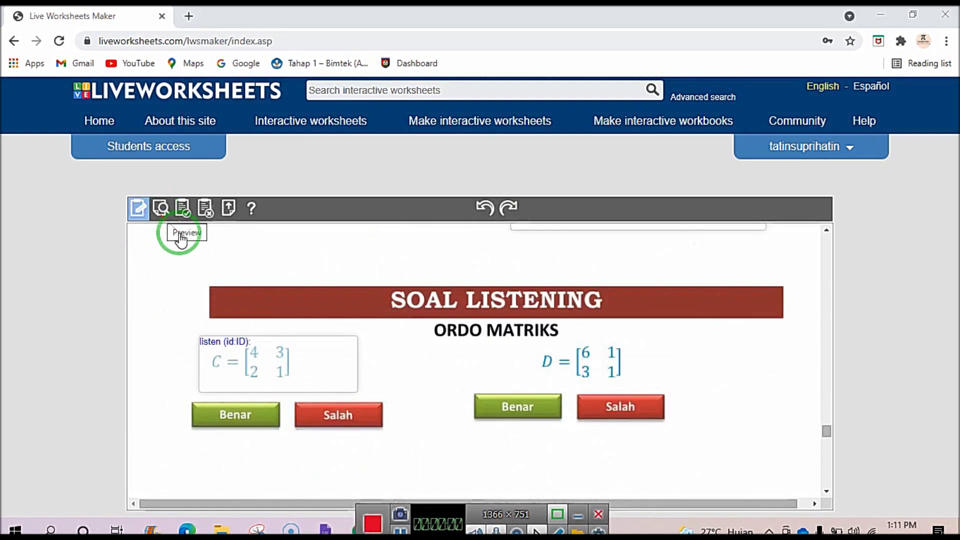
Fill the matrix C box with 'listen (id-ID): ordo matriks ini adalah dua kali dua'.
left_click_drag(250, 340, 313, 391)
scroll(309, 391, "down", 1)
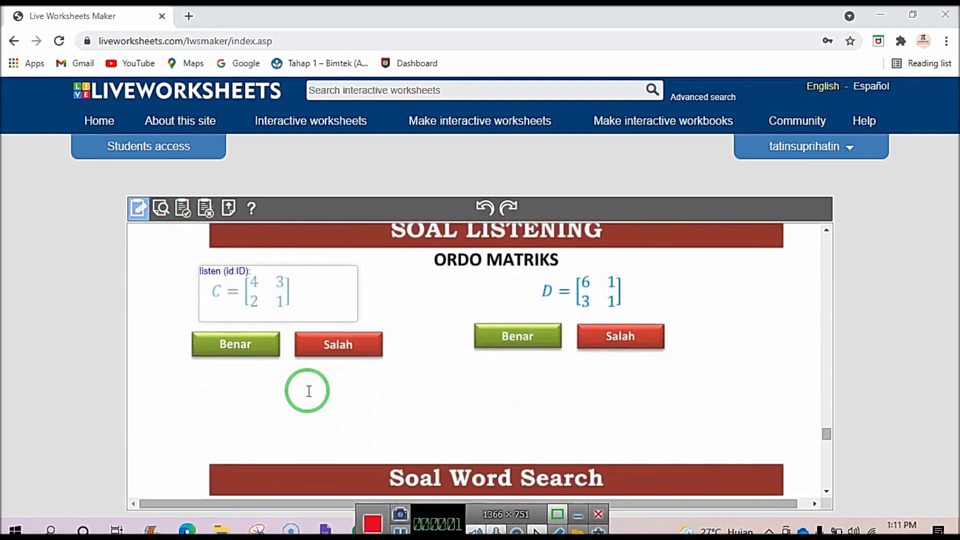
scroll(309, 391, "up", 1)
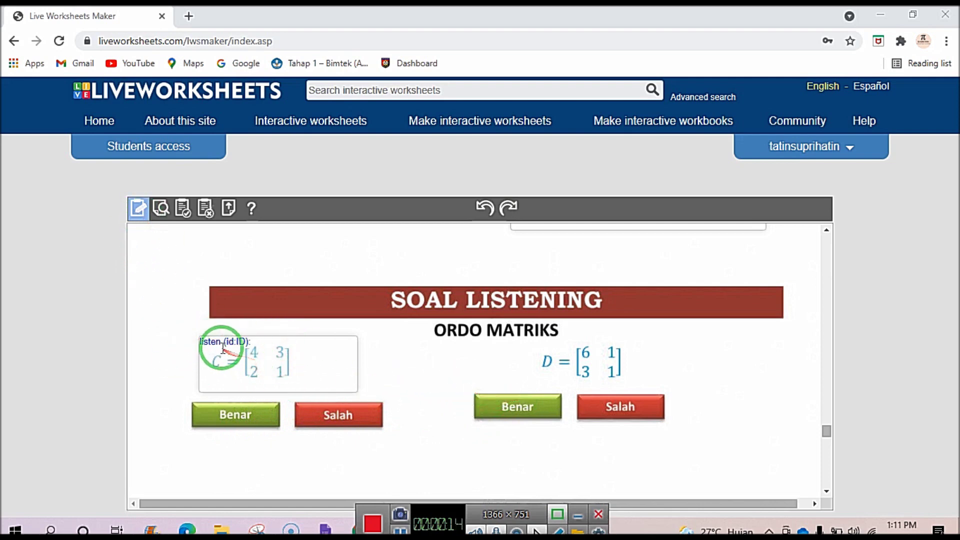
left_click(238, 342)
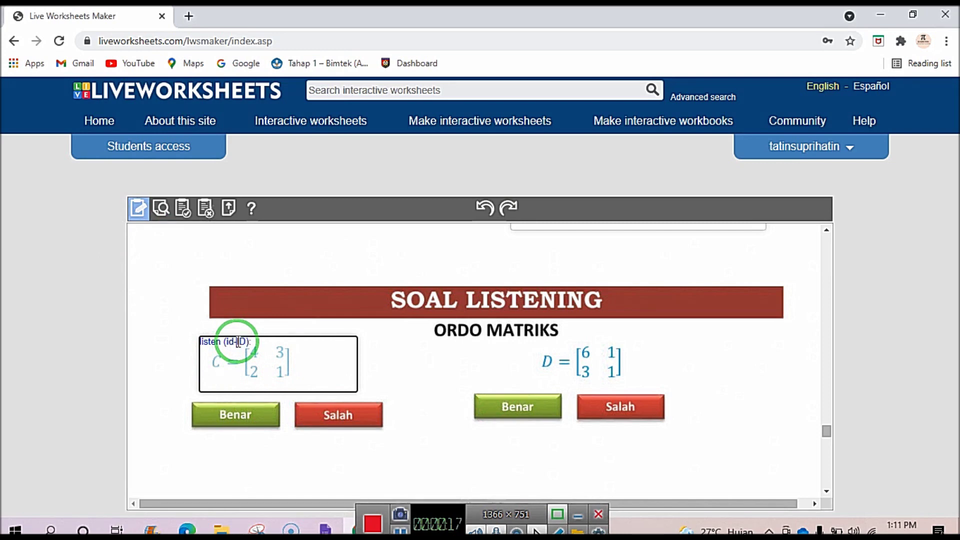
left_click(256, 343)
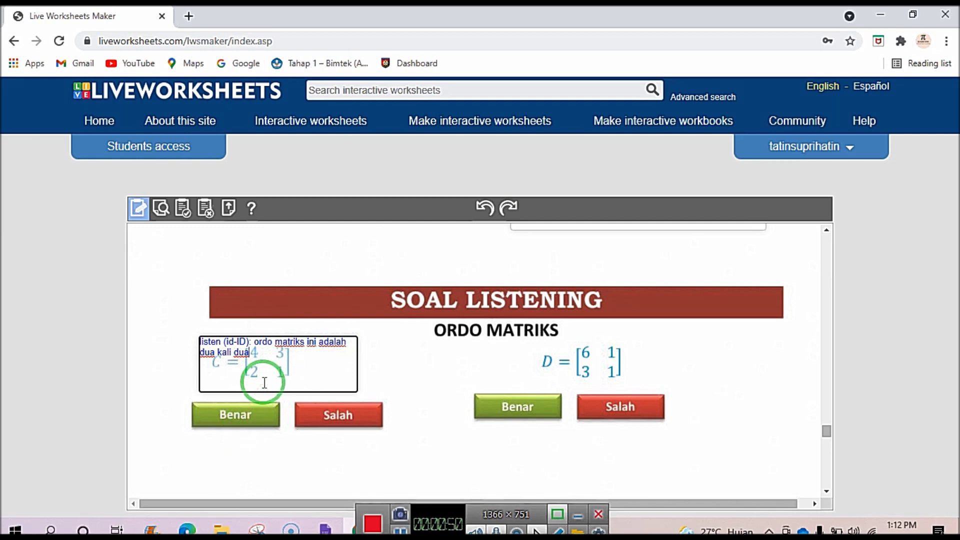
Box matrix D and type 'listen(id-ID): ordo matrik ini adalah tiga kali lima'.
left_click_drag(258, 408, 197, 411)
mouse_move(343, 403)
left_mouse_down()
mouse_move(456, 399)
mouse_move(225, 381)
mouse_move(167, 226)
mouse_move(145, 220)
left_mouse_up()
left_click_drag(543, 345, 600, 374)
left_click(563, 350)
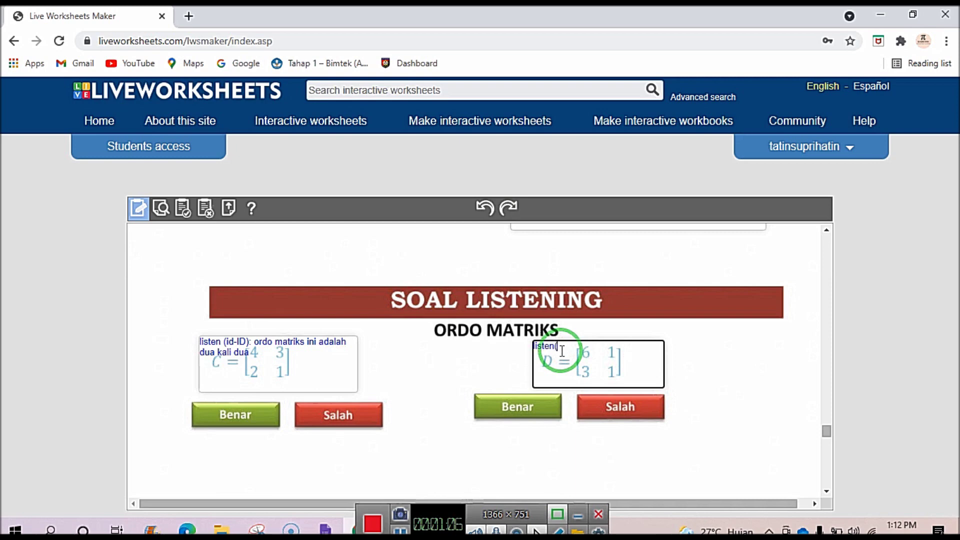
type("-ID): ordo mat")
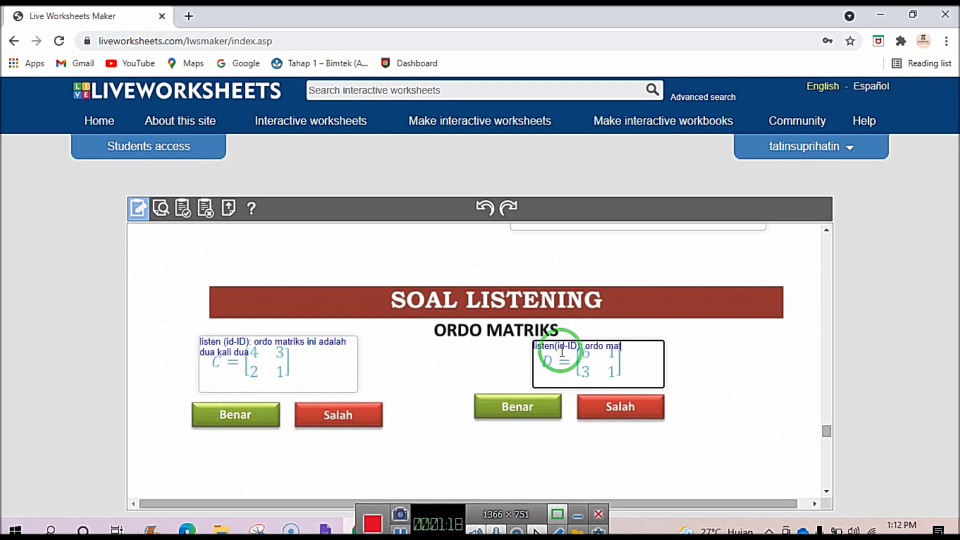
type("rik ini adalah")
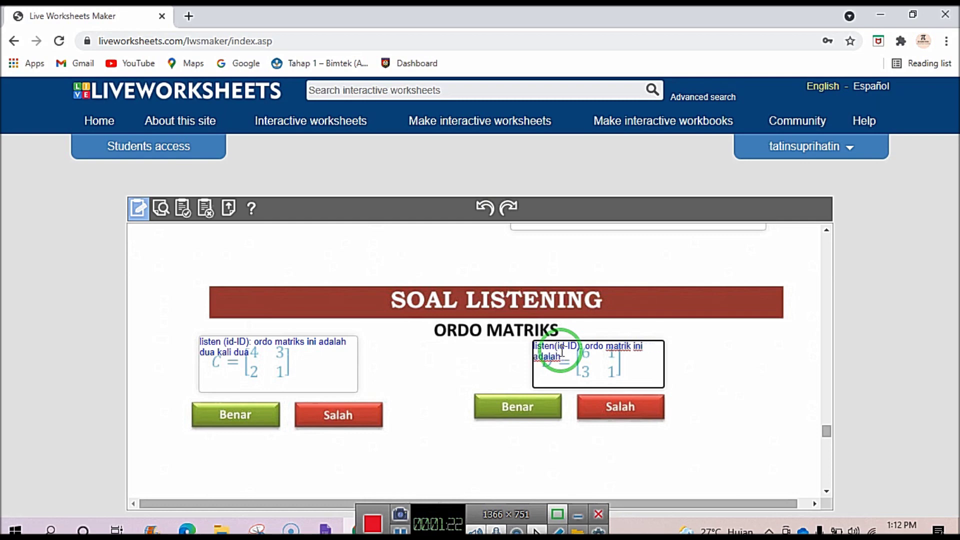
type(" tiga kali lima")
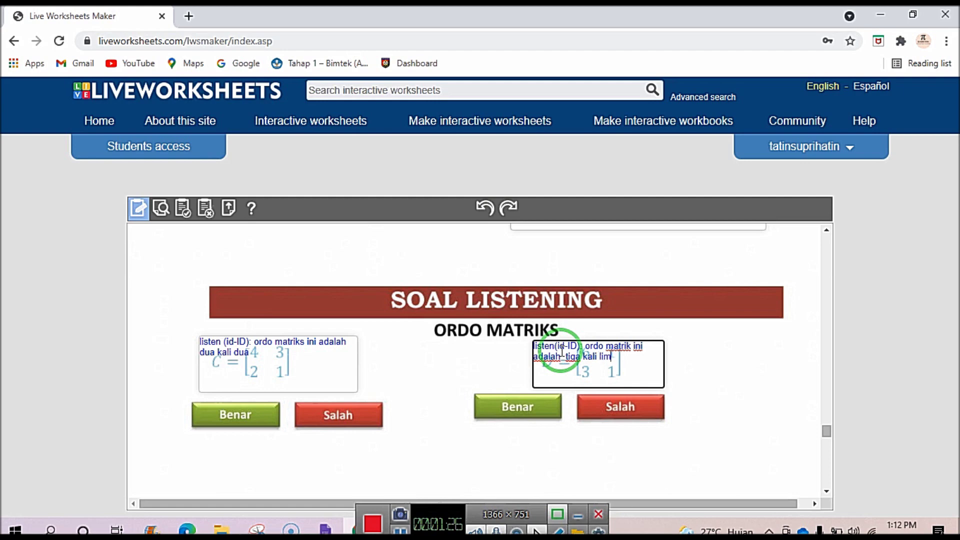
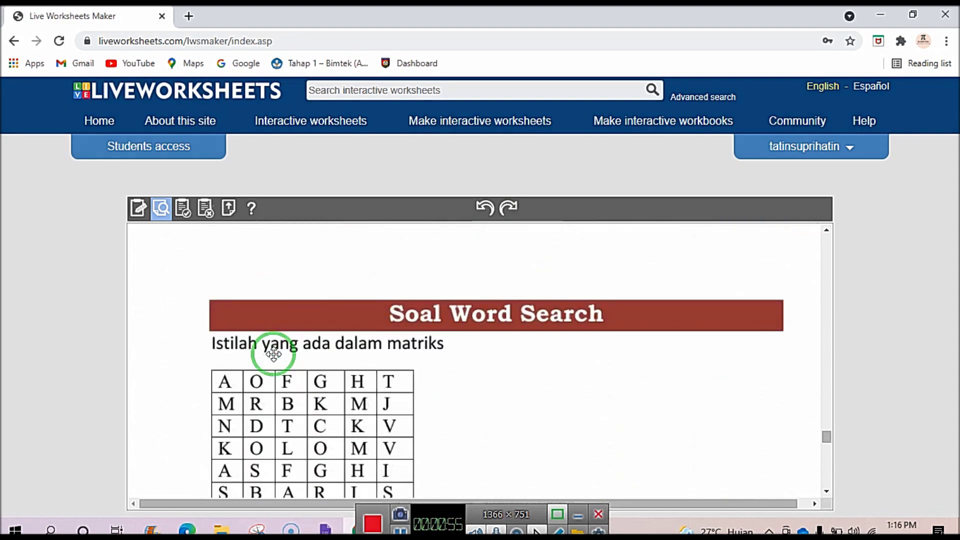
In the preview's Soal Listening section, join matrix D to an answer, then to Salah.
scroll(273, 354, "up", 8)
scroll(273, 356, "down", 6)
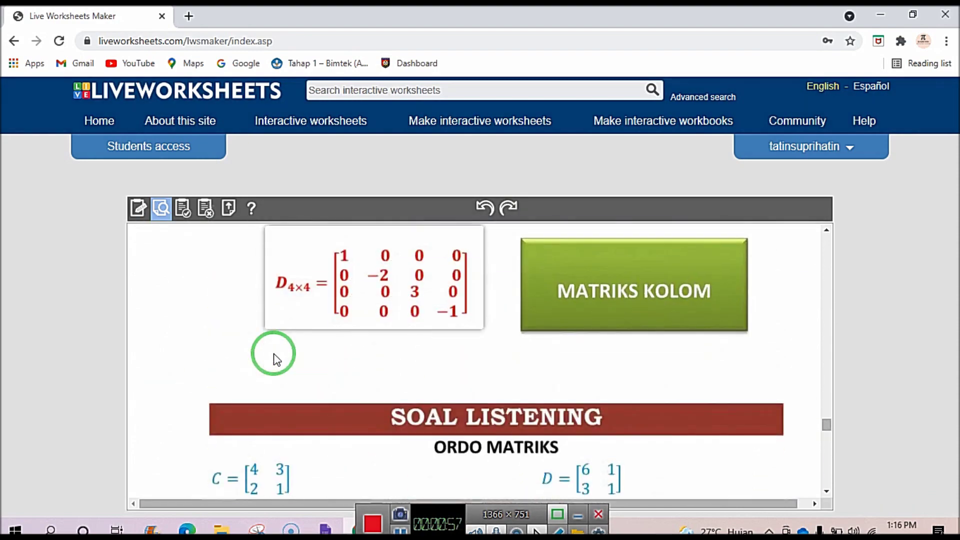
scroll(268, 353, "up", 3)
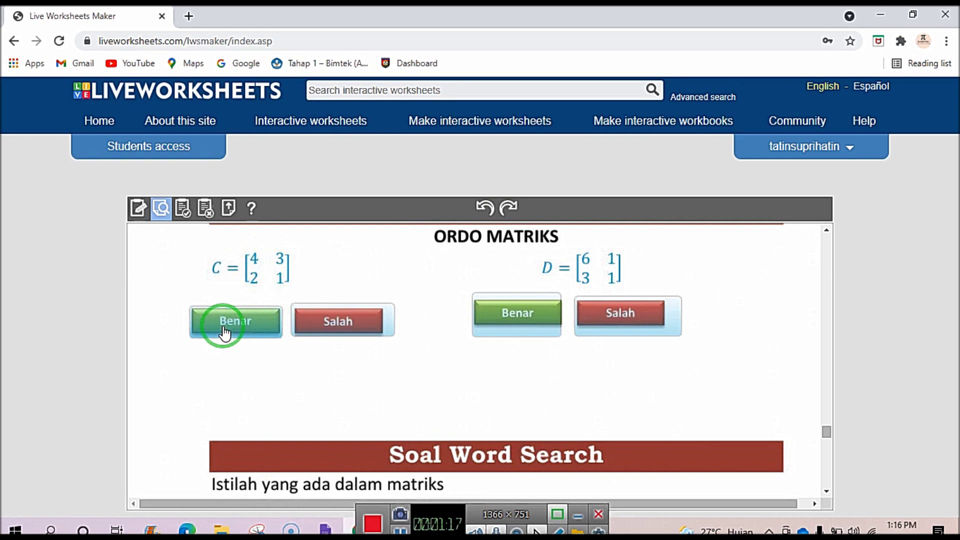
left_click_drag(225, 333, 601, 260)
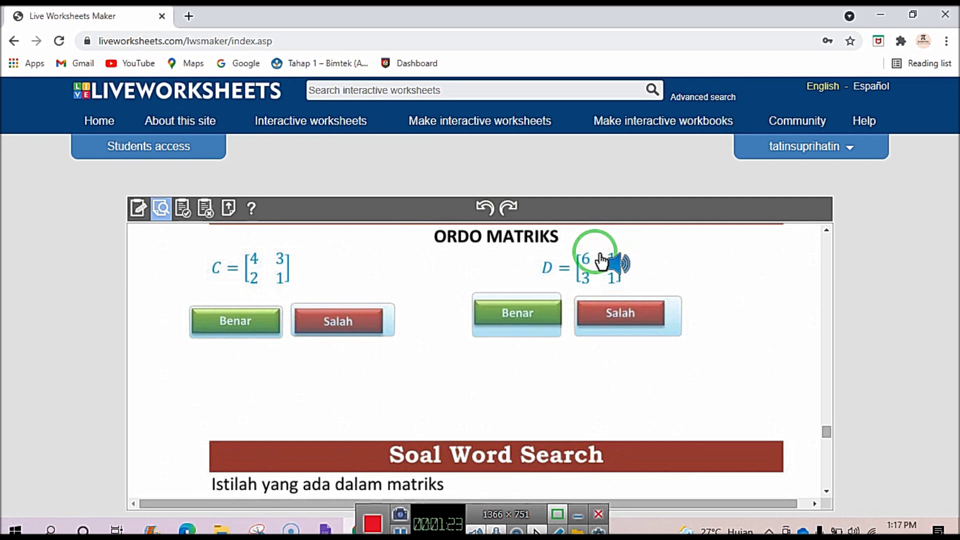
left_click_drag(602, 261, 632, 325)
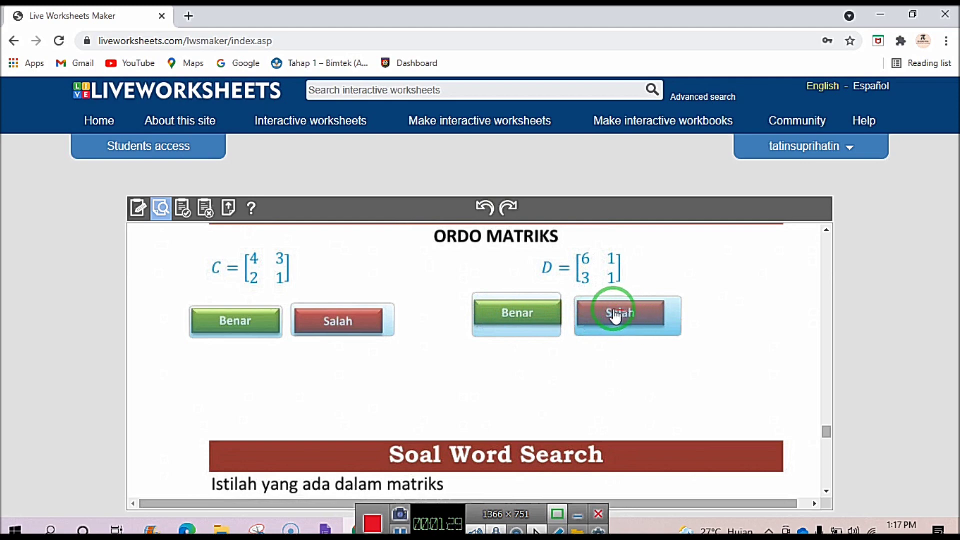
scroll(581, 307, "down", 1)
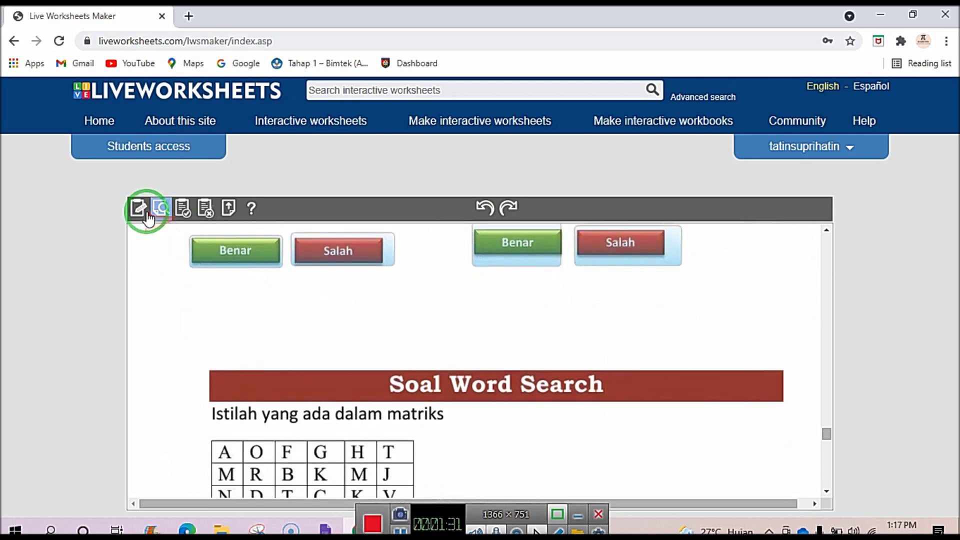
Go back to edit mode and draw a box over the Soal Word Search letter grid.
left_click(144, 211)
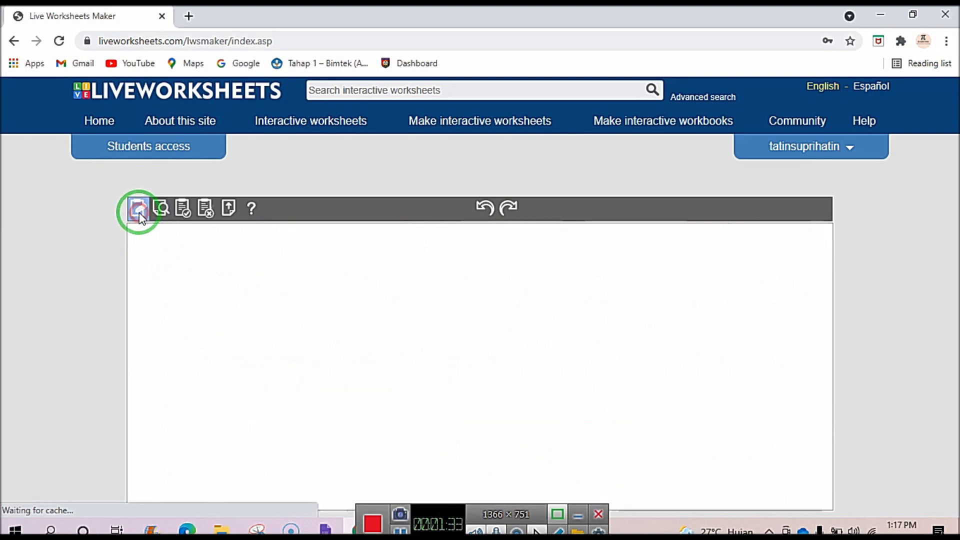
scroll(326, 324, "down", 15)
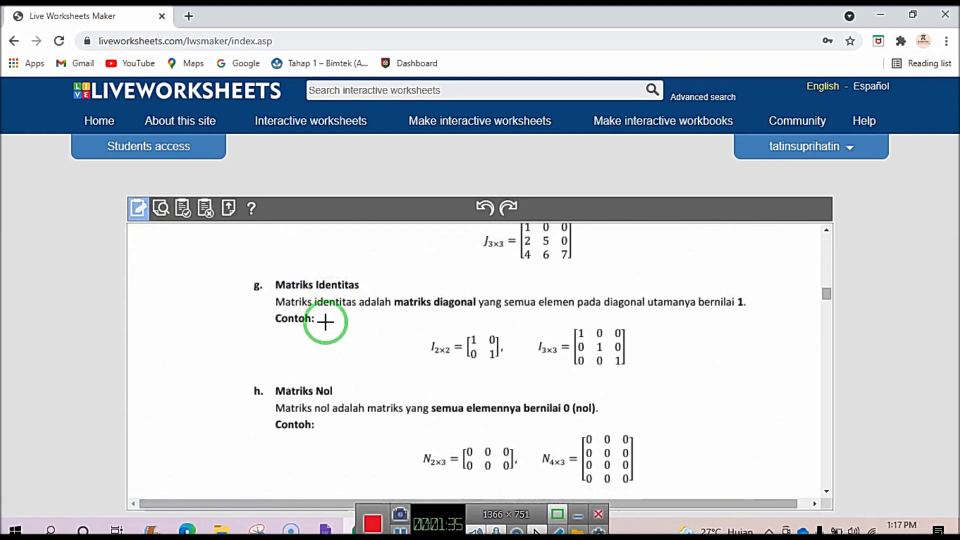
scroll(326, 323, "down", 15)
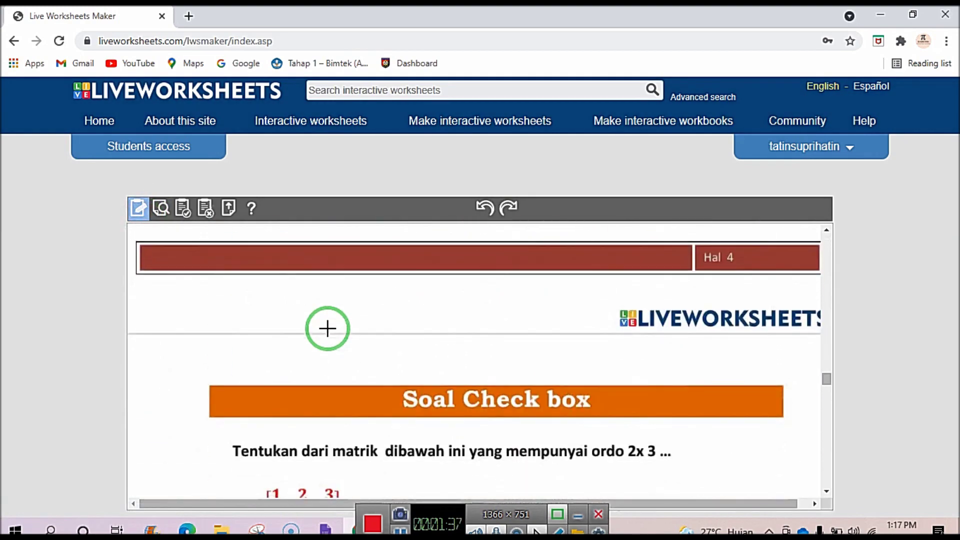
scroll(327, 328, "down", 15)
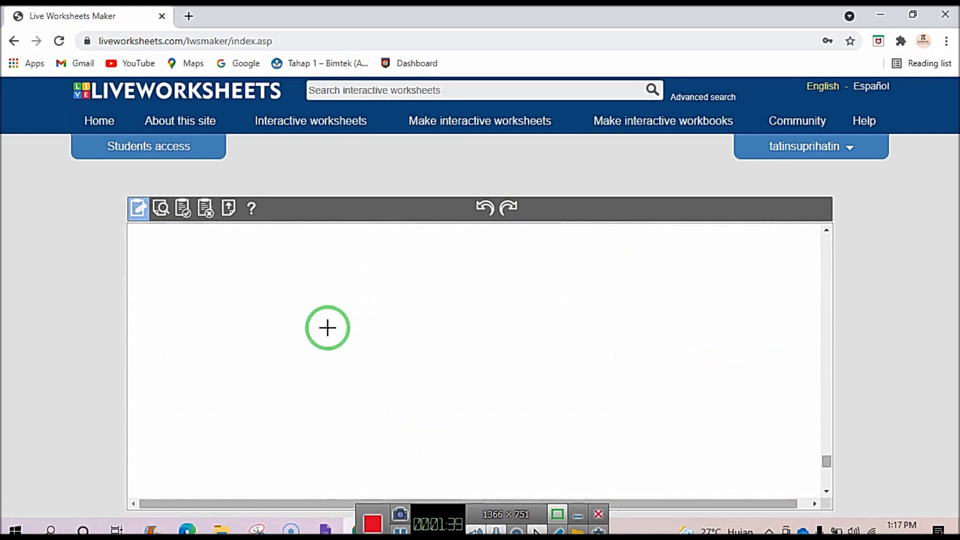
scroll(328, 328, "up", 7)
scroll(327, 328, "down", 5)
scroll(327, 328, "up", 3)
scroll(325, 330, "down", 2)
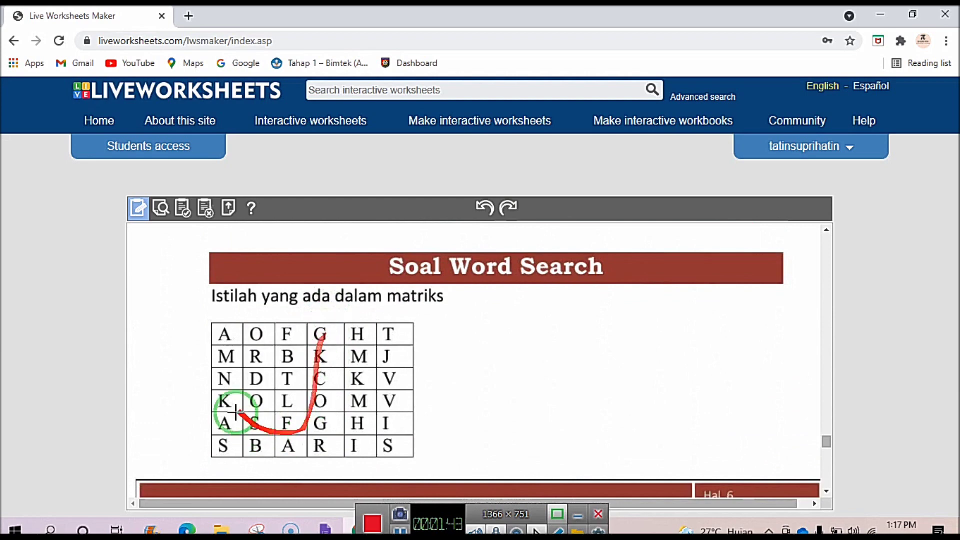
left_click_drag(212, 323, 415, 459)
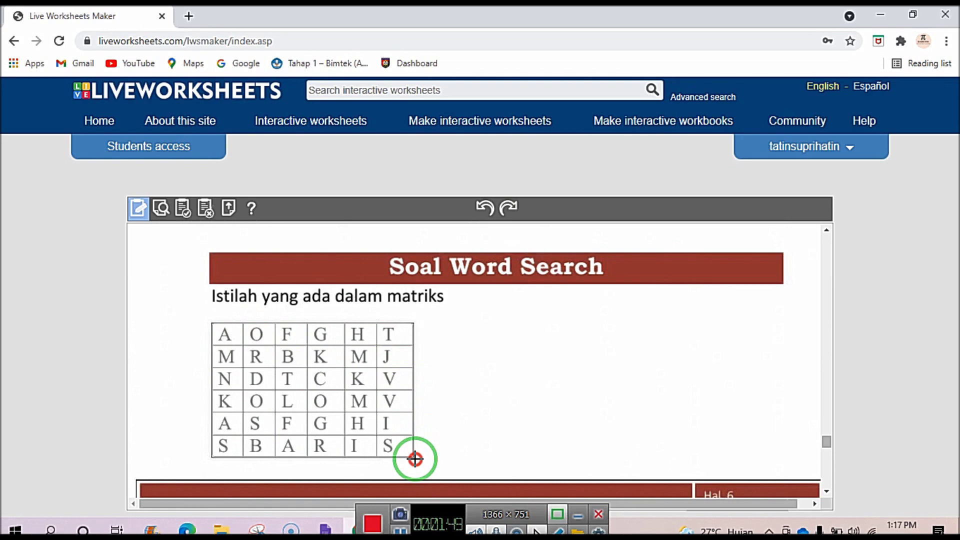
Make the boxed letter grid a wordsearch with 6 rows and 6 columns and save it.
left_click(221, 336)
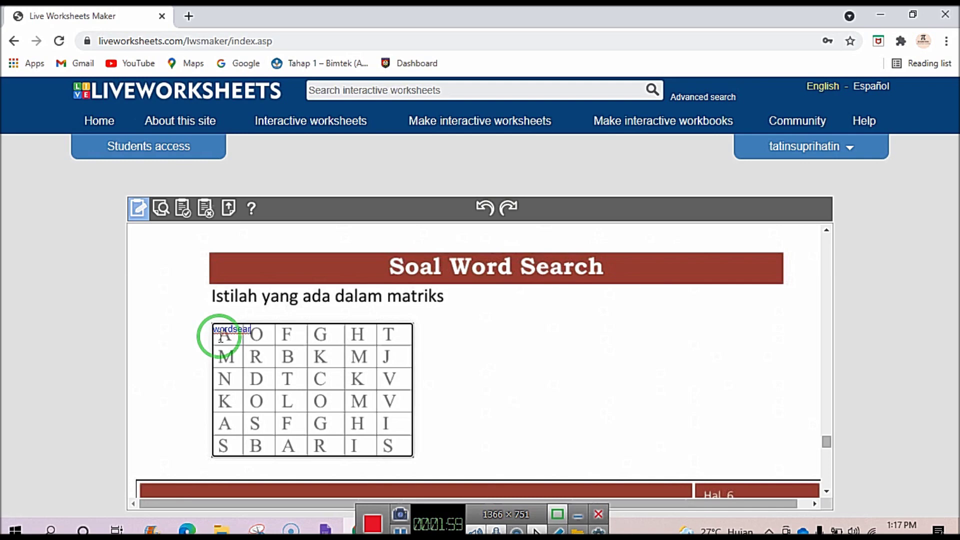
type("h")
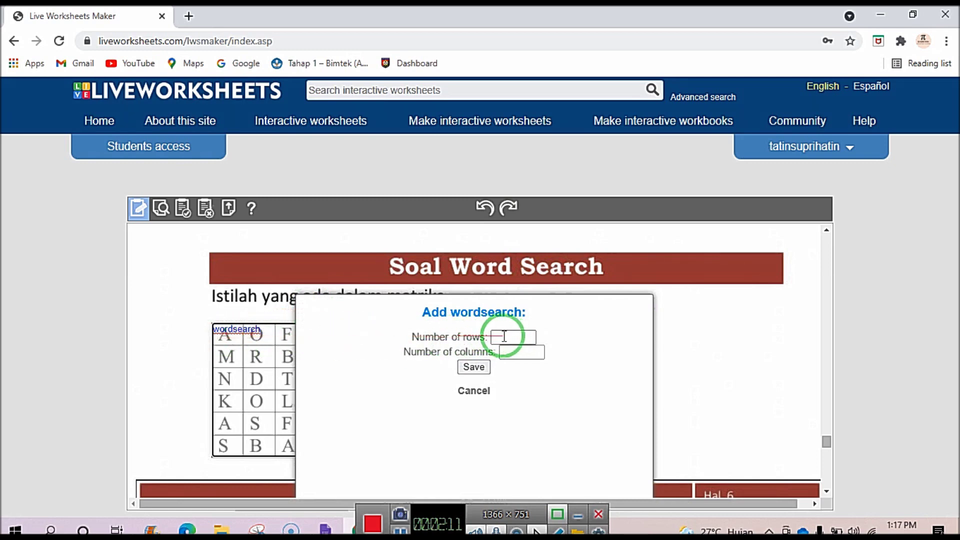
left_click(503, 336)
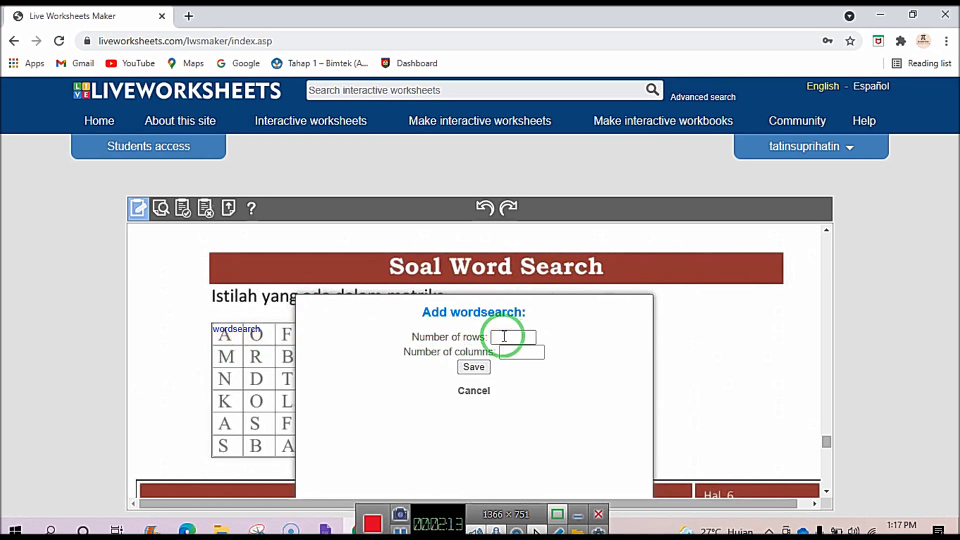
type("6")
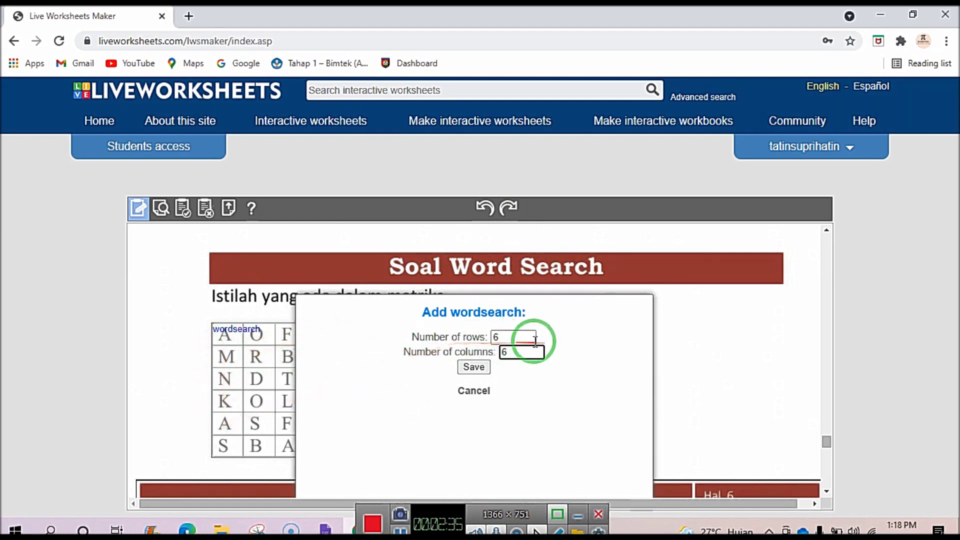
left_click(474, 368)
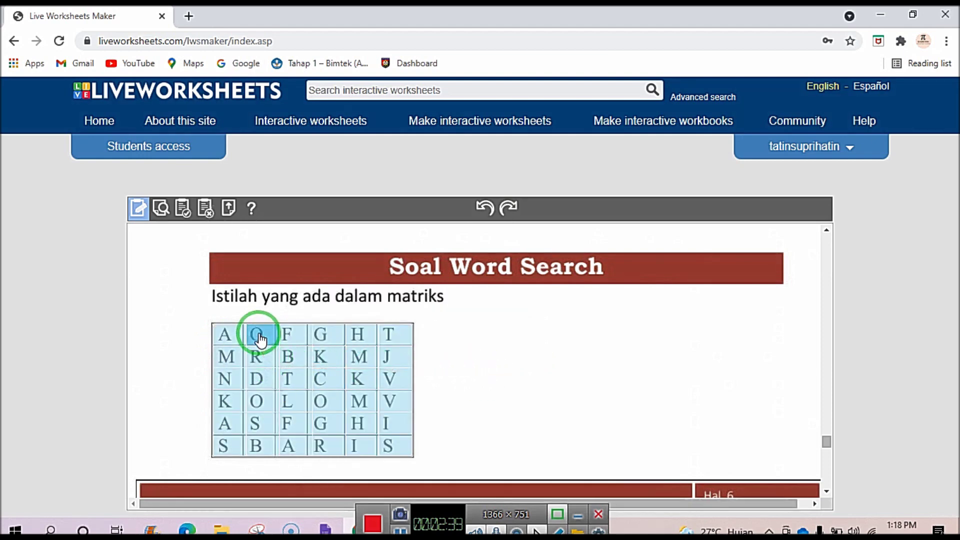
Mark ORDO down the second column and BARIS along the bottom row, then preview the worksheet.
left_click_drag(258, 336, 359, 401)
left_click_drag(261, 446, 388, 448)
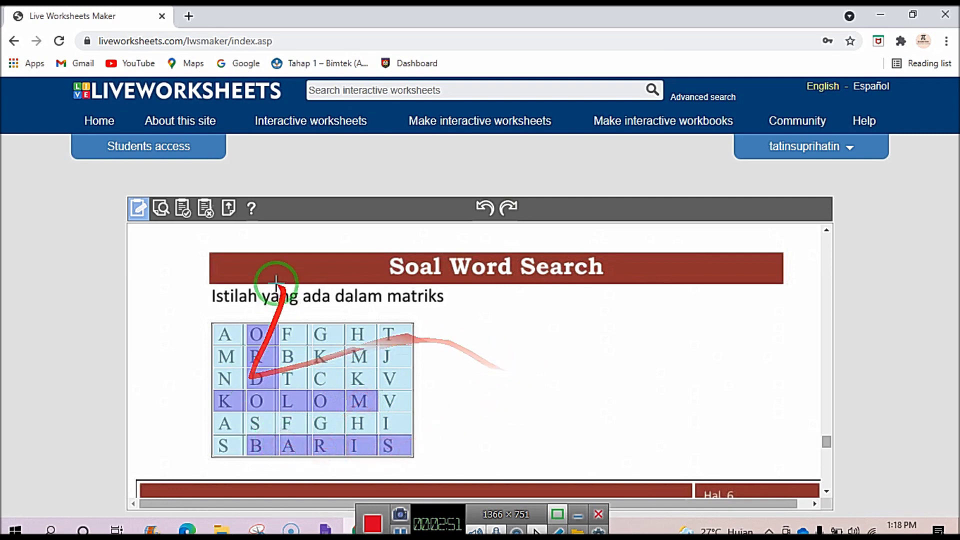
left_click(162, 210)
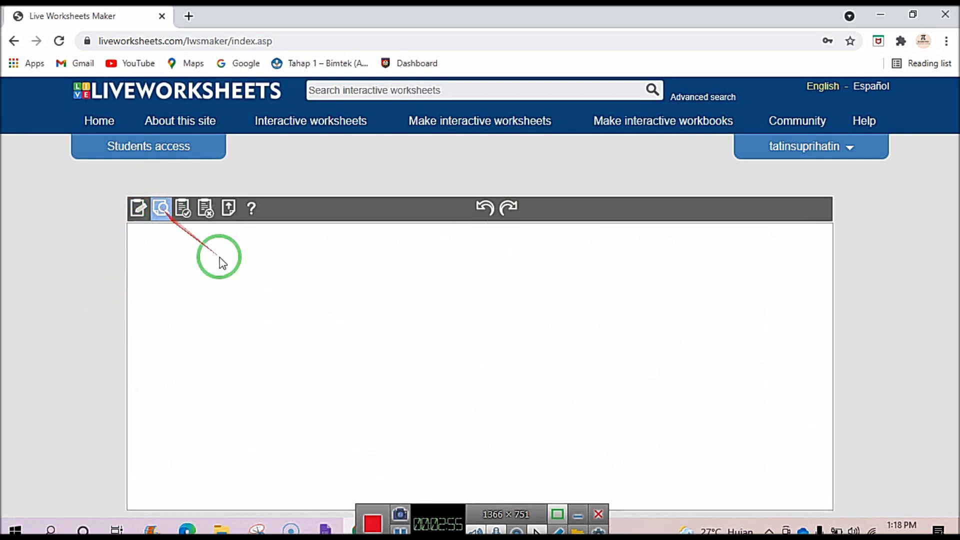
Find ORDO, KOLOM and BARIS in the preview's word search grid.
scroll(320, 330, "down", 8)
scroll(321, 332, "down", 20)
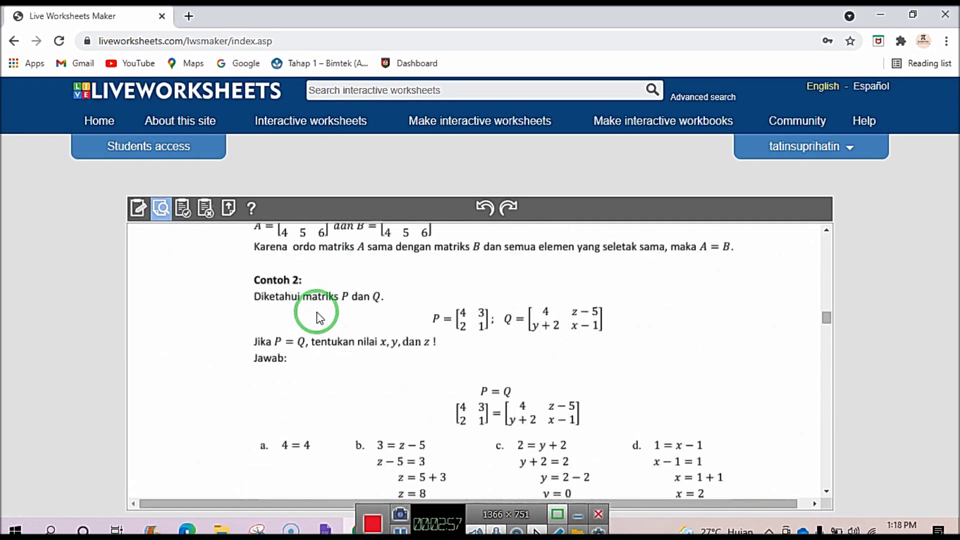
scroll(321, 316, "down", 20)
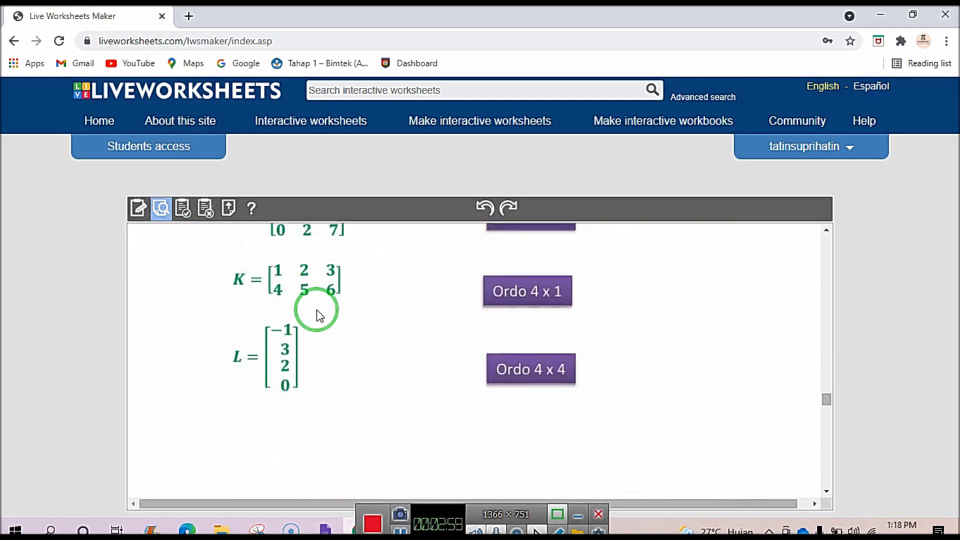
scroll(320, 315, "down", 4)
scroll(316, 307, "up", 2)
left_click(254, 312)
left_click_drag(255, 314, 356, 386)
left_click_drag(257, 423, 387, 423)
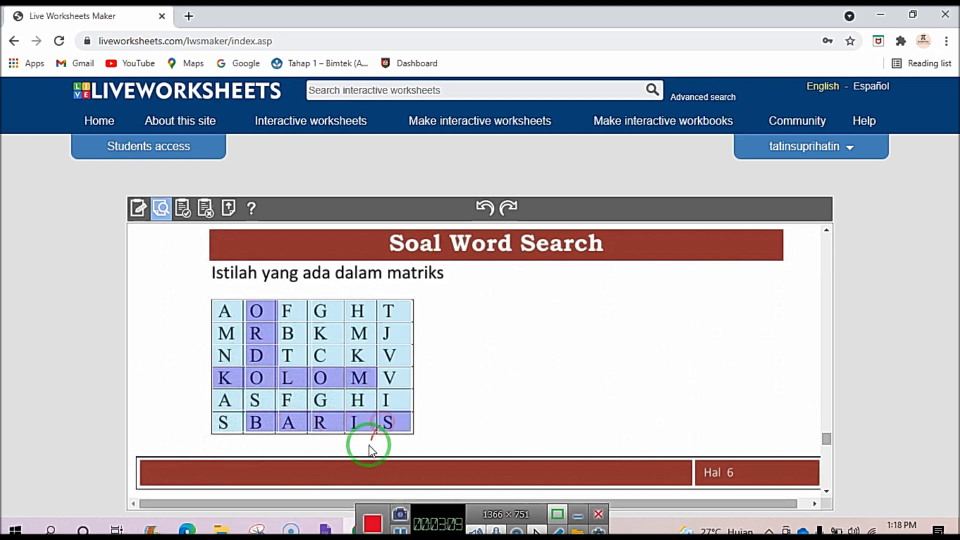
scroll(296, 343, "up", 10)
scroll(292, 331, "up", 8)
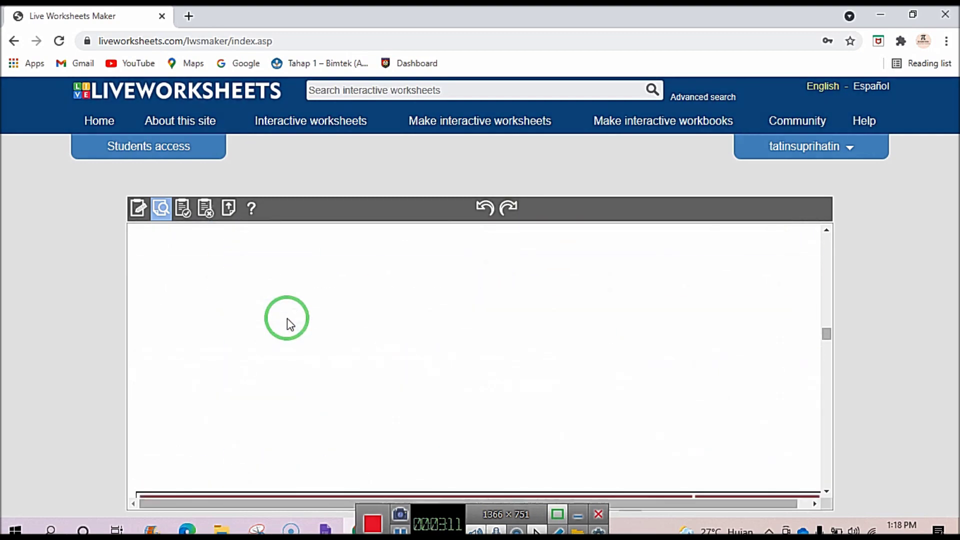
scroll(289, 324, "down", 5)
scroll(285, 320, "up", 3)
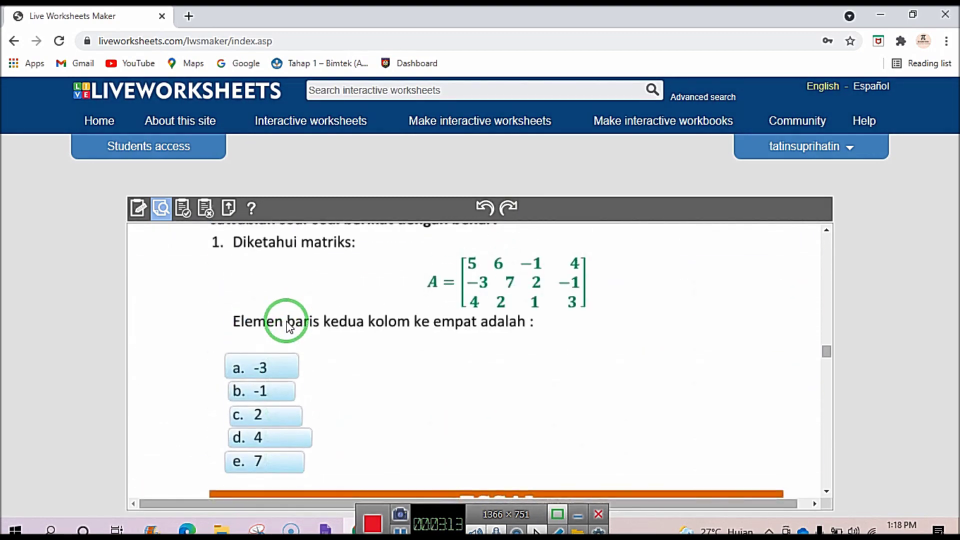
scroll(288, 370, "down", 5)
scroll(397, 225, "up", 3)
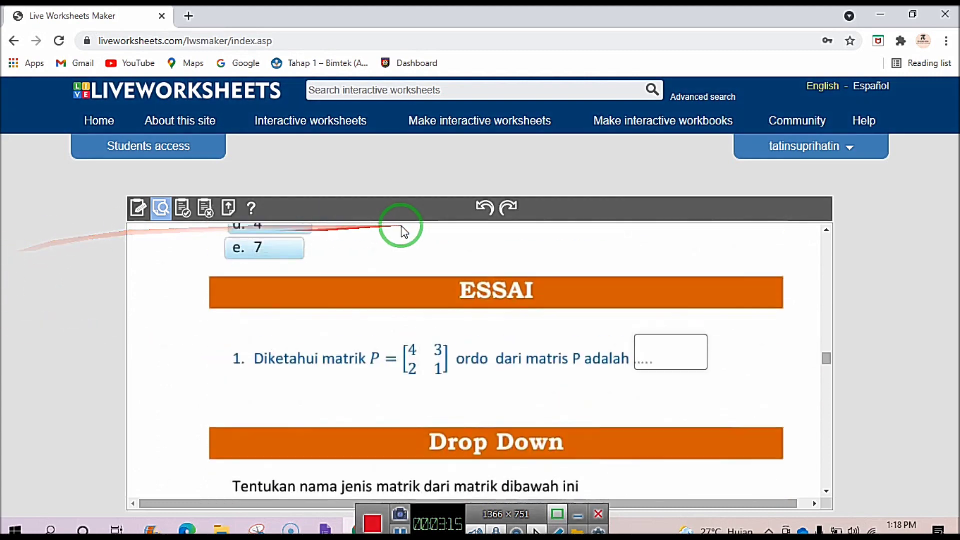
Answer matrix J3x3 with matrik segitiga atas and matrix P with matriks identitas.
left_click(664, 353)
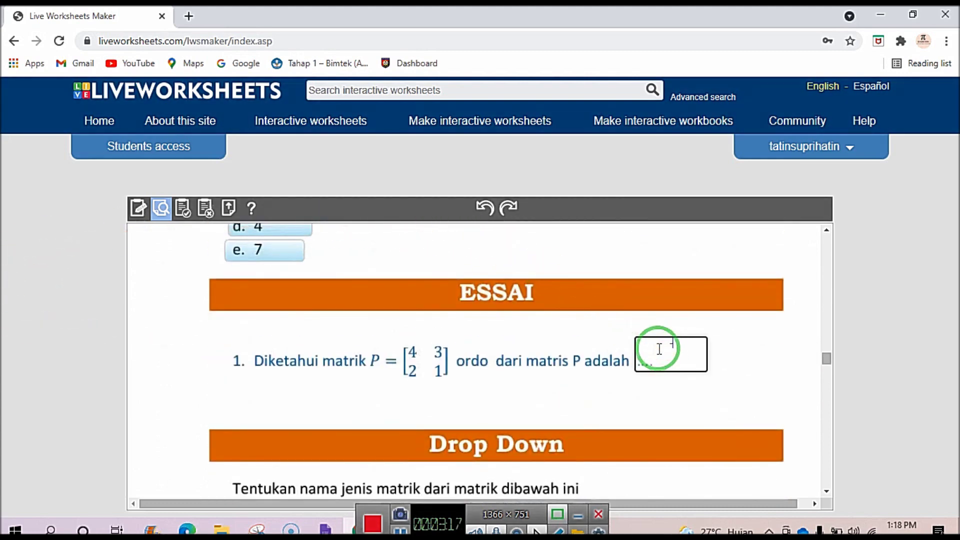
scroll(645, 350, "down", 4)
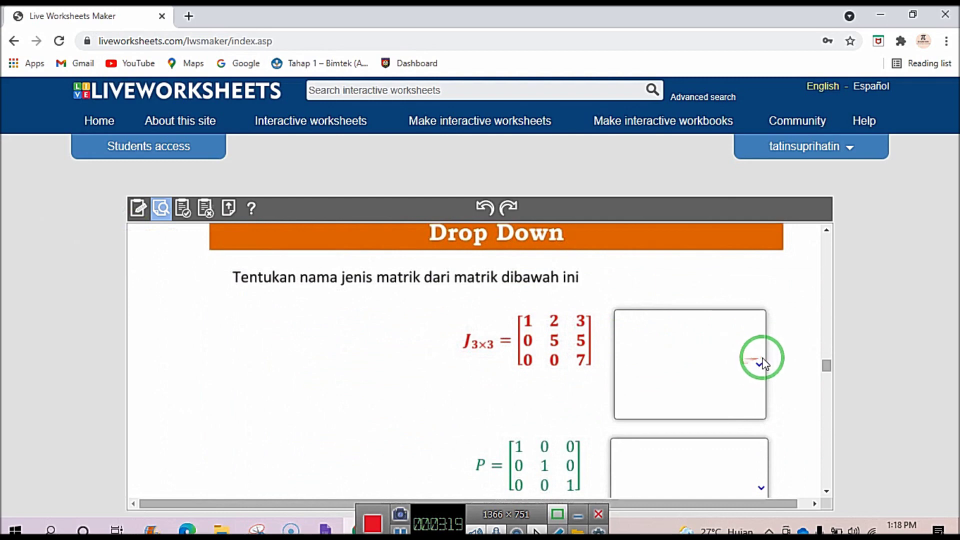
left_click(760, 364)
left_click(711, 438)
scroll(714, 436, "down", 3)
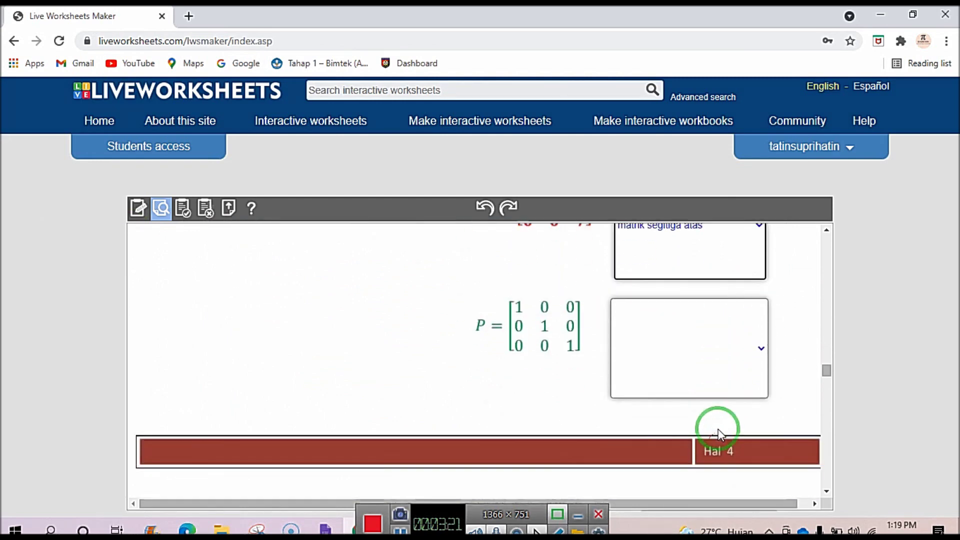
left_click(761, 350)
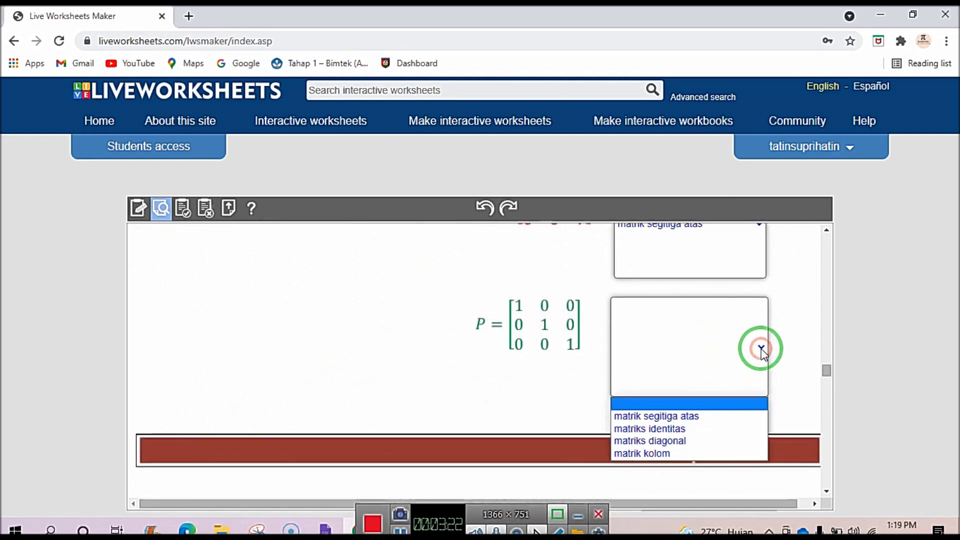
left_click(689, 430)
scroll(547, 443, "down", 8)
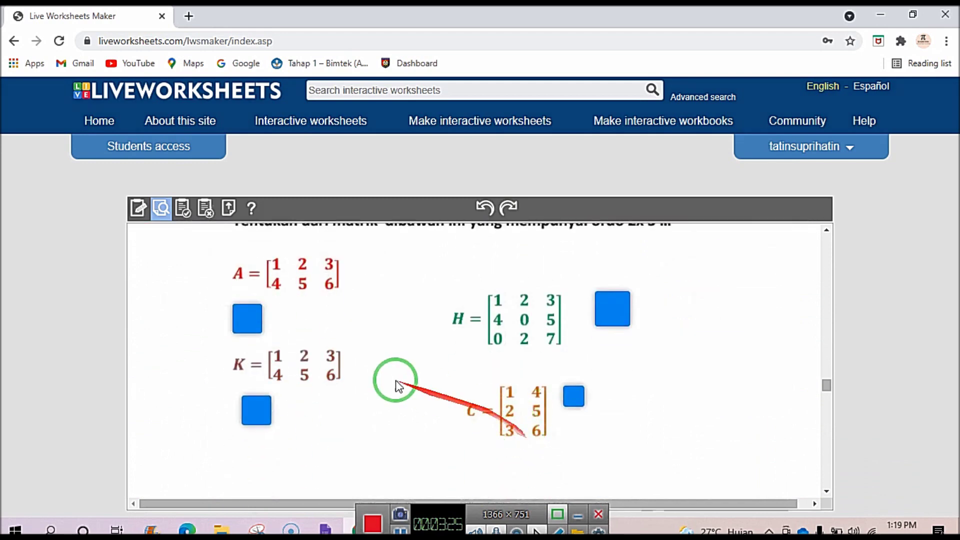
Tick matrix A as order 2x3, and join matrix M to Ordo 4 x 4 and K to Ordo 2x3.
left_click(245, 317)
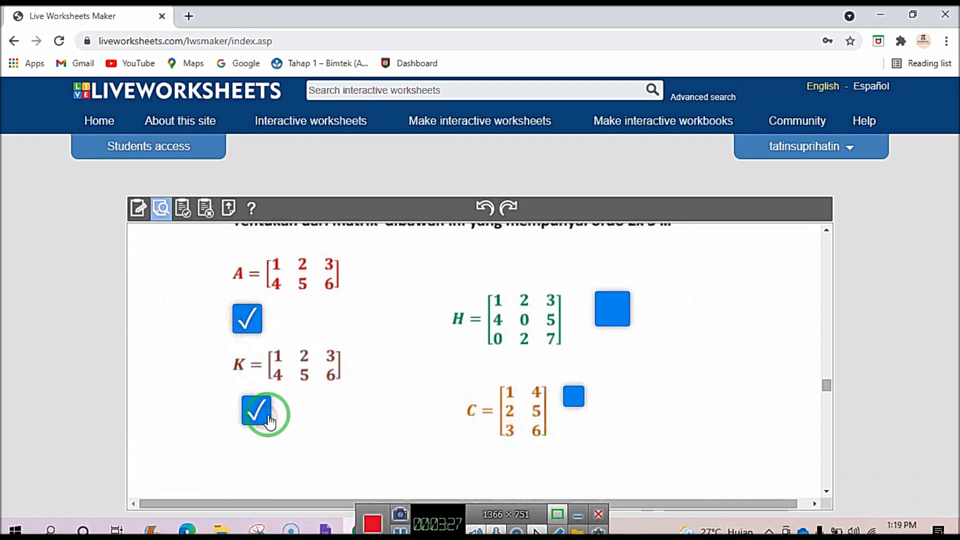
scroll(269, 422, "down", 6)
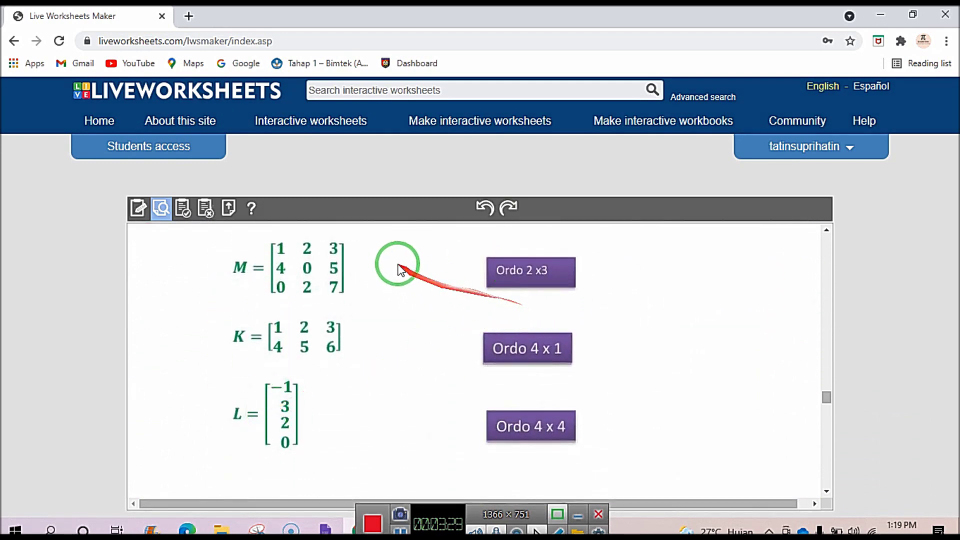
left_click_drag(314, 274, 480, 434)
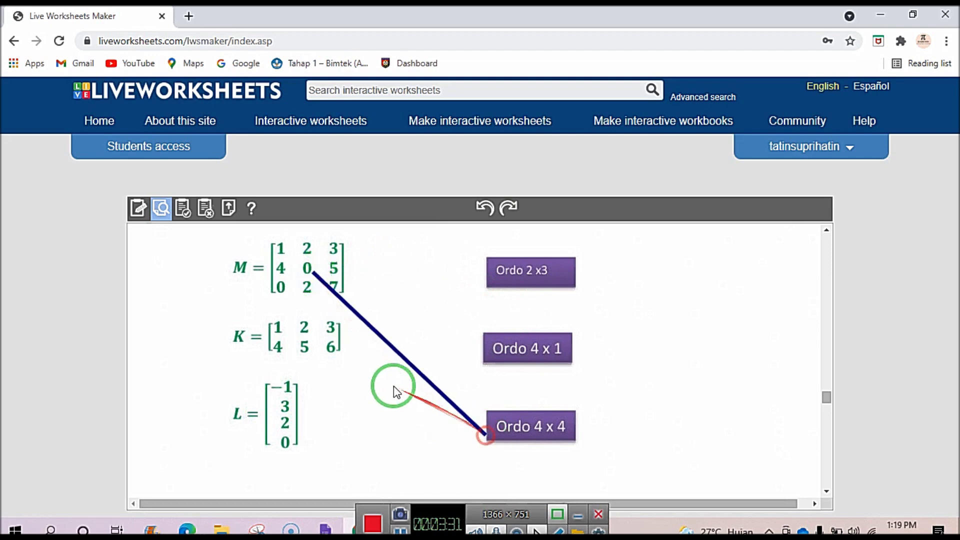
left_click_drag(336, 331, 526, 271)
left_click_drag(290, 398, 547, 354)
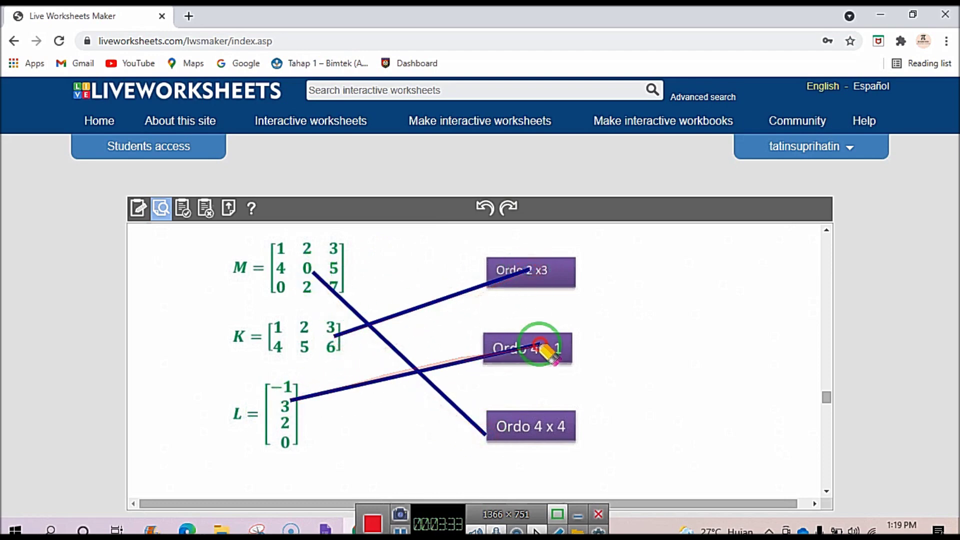
scroll(523, 354, "down", 10)
scroll(522, 356, "down", 2)
Drag the matrix cards onto their types, placing C4x1 on MATRIK DIAGONAL.
left_click_drag(369, 365, 591, 454)
left_click_drag(318, 337, 622, 310)
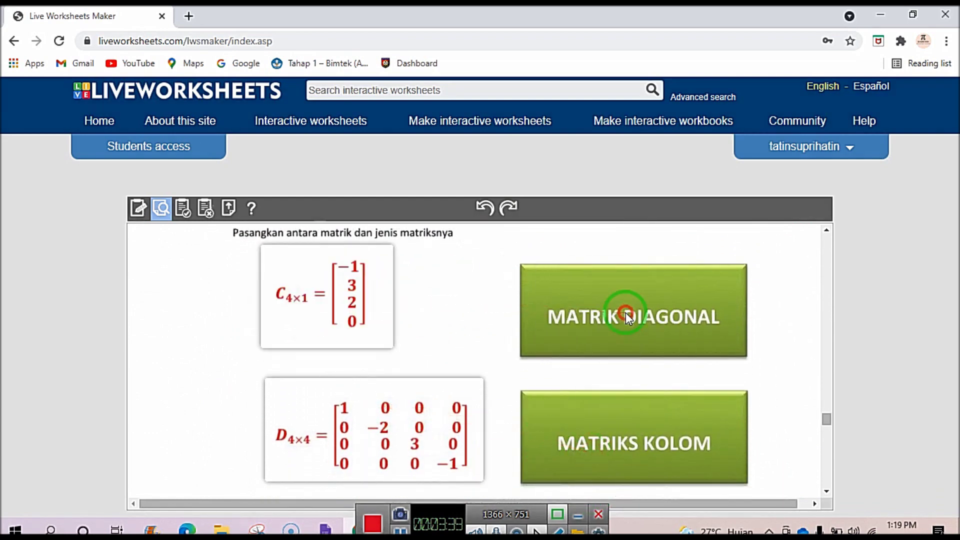
left_click_drag(268, 251, 572, 324)
scroll(300, 390, "down", 3)
left_click_drag(293, 253, 623, 317)
scroll(281, 285, "up", 1)
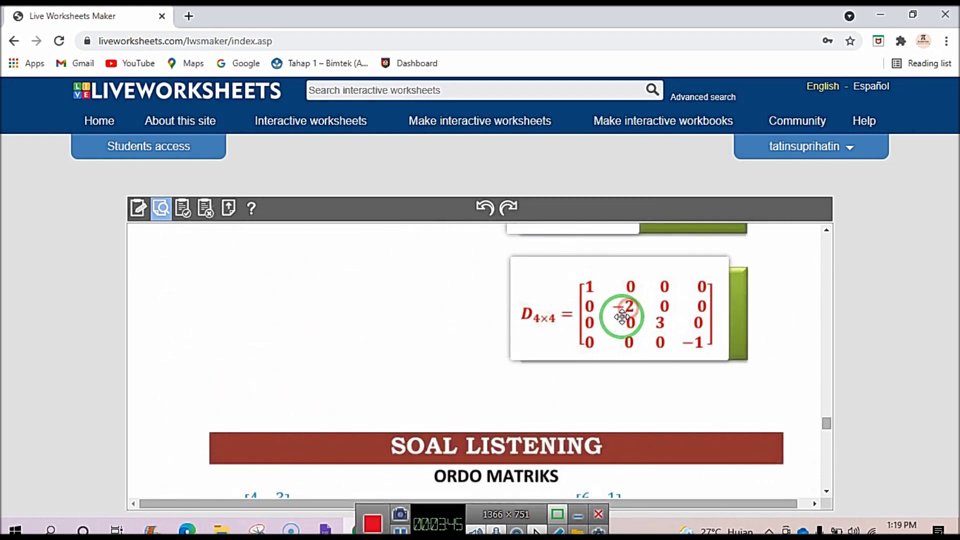
scroll(515, 382, "down", 4)
Answer Benar for matrix C and Salah for matrix D, then mark ORDO in the word search.
mouse_move(261, 310)
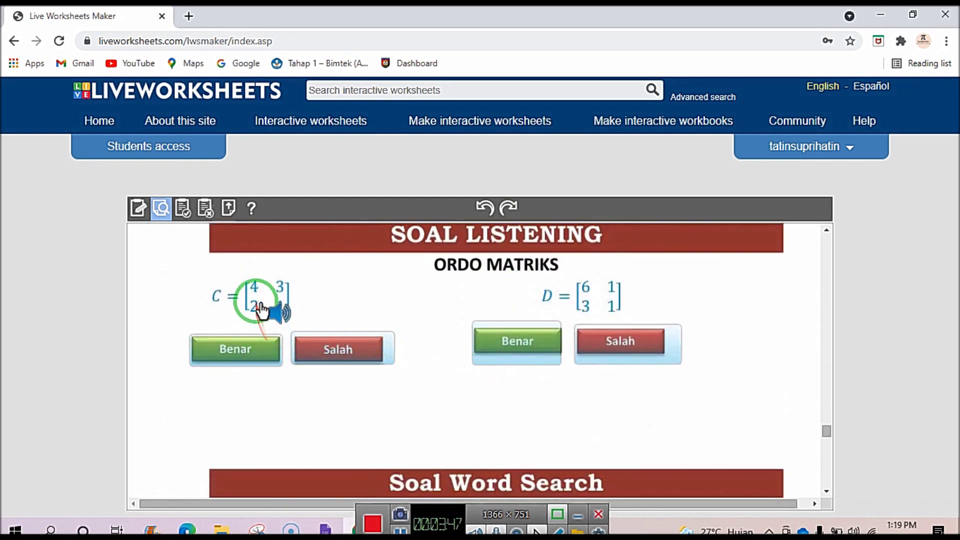
left_click(242, 349)
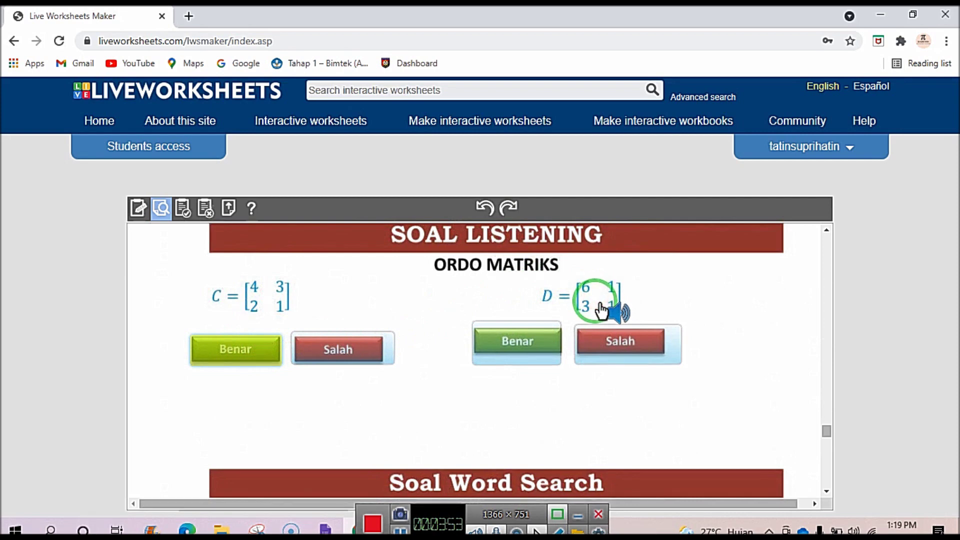
left_click(613, 343)
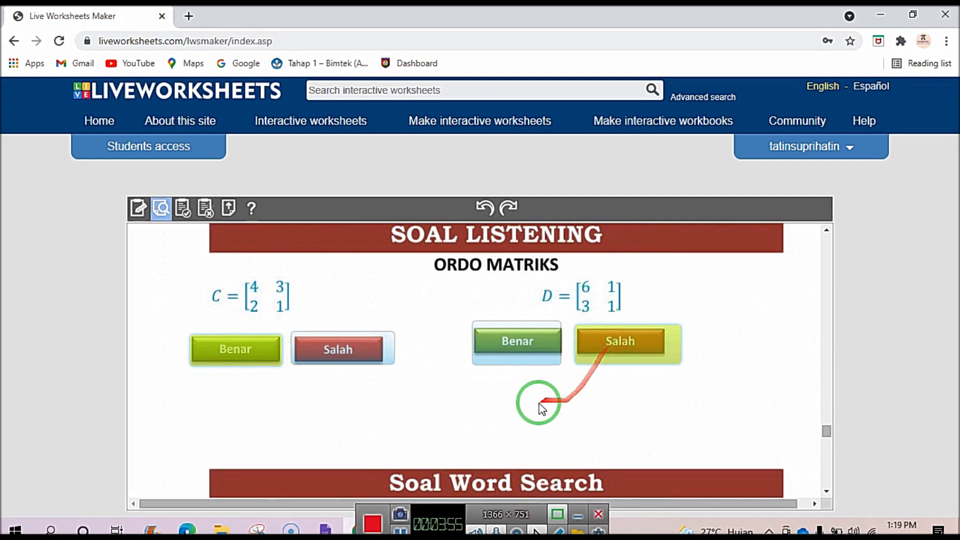
scroll(538, 403, "down", 5)
left_click_drag(254, 273, 364, 356)
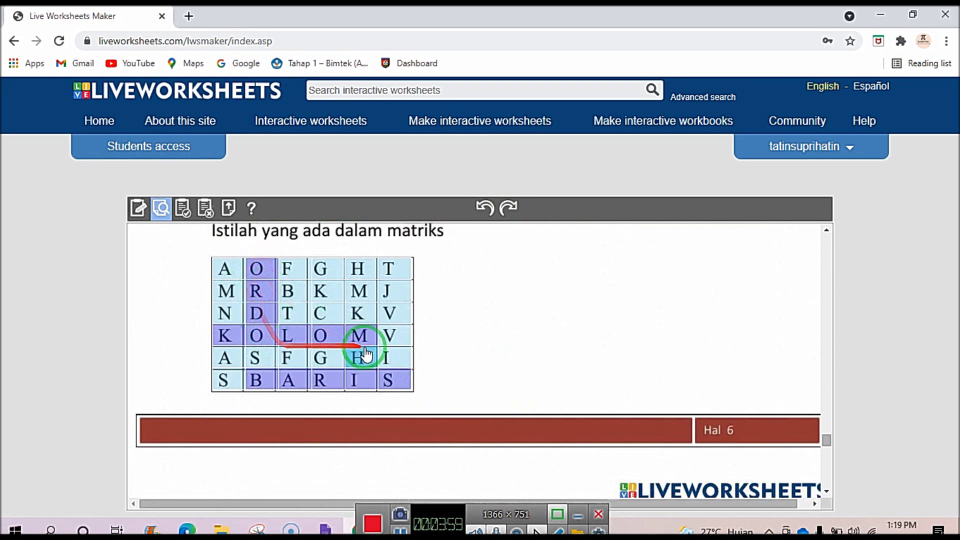
scroll(363, 356, "down", 3)
scroll(308, 305, "down", 10)
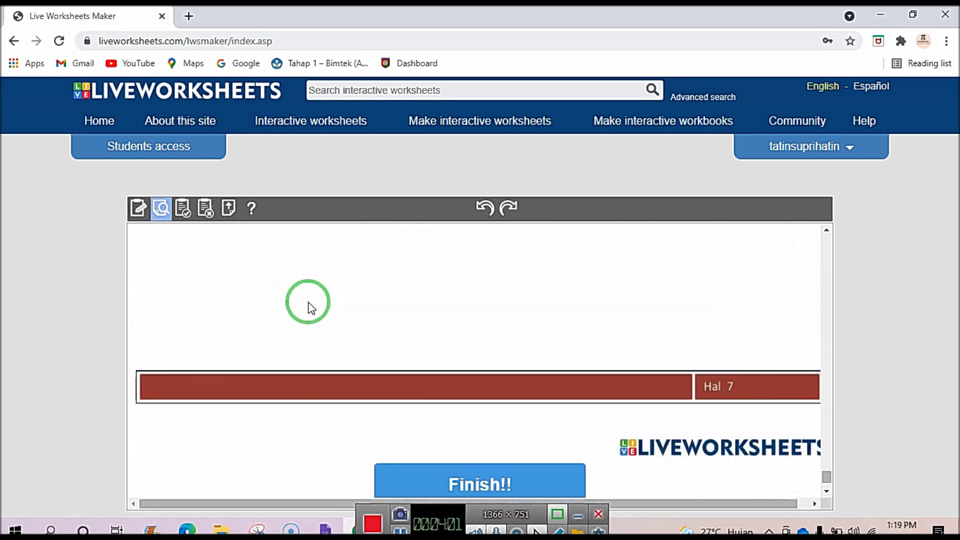
Finish the worksheet to get its score.
left_click(456, 407)
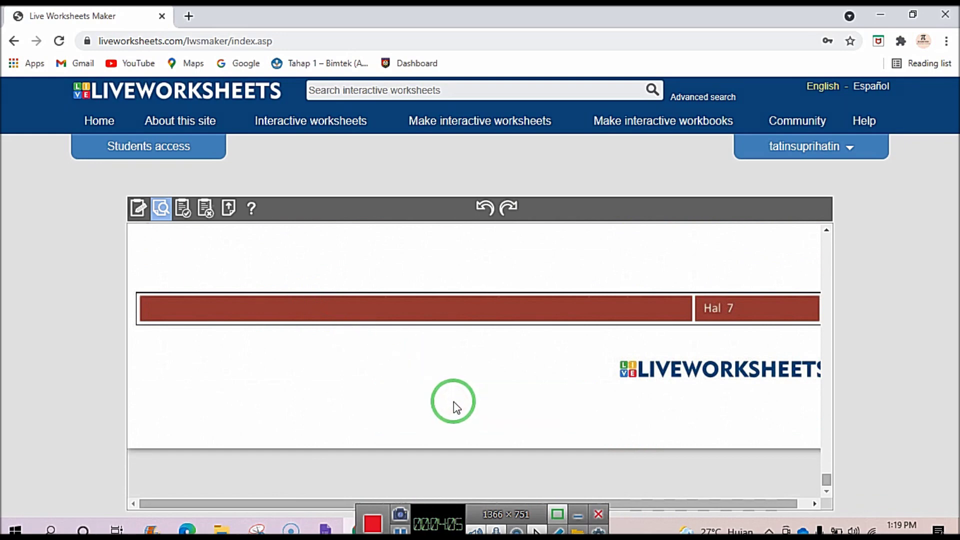
left_click_drag(455, 402, 801, 395)
left_click_drag(828, 451, 817, 225)
mouse_move(253, 400)
left_mouse_down()
mouse_move(265, 386)
mouse_move(134, 351)
mouse_move(215, 403)
mouse_move(278, 345)
left_mouse_up()
Scroll through the scored sheet to review the 9/10 results.
scroll(283, 355, "down", 2)
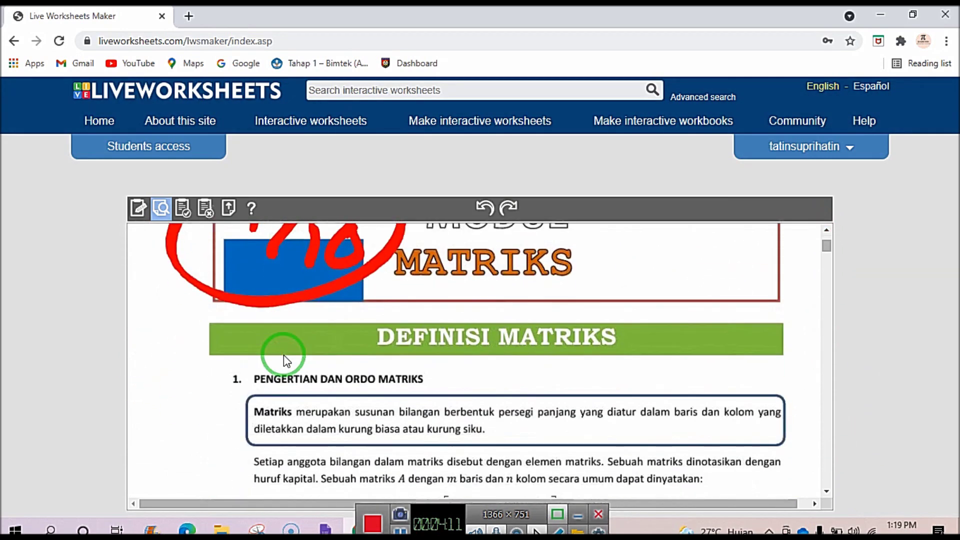
scroll(282, 349, "down", 1)
scroll(488, 320, "up", 3)
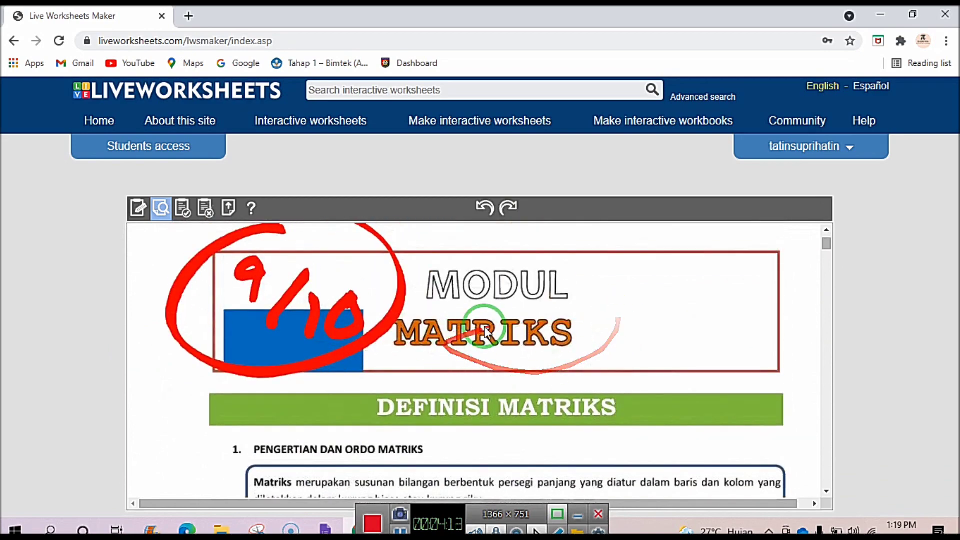
scroll(478, 322, "down", 10)
scroll(478, 329, "down", 15)
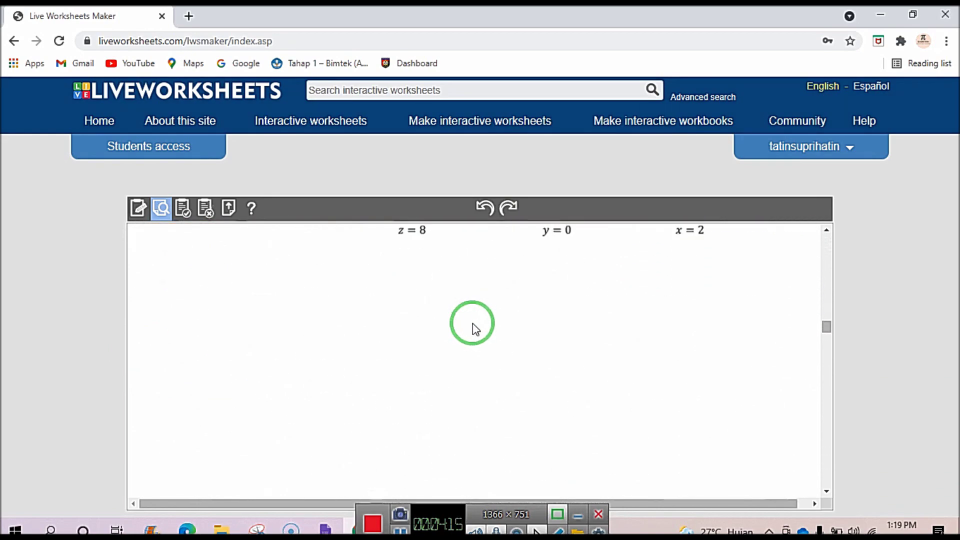
scroll(474, 329, "up", 3)
scroll(474, 330, "down", 20)
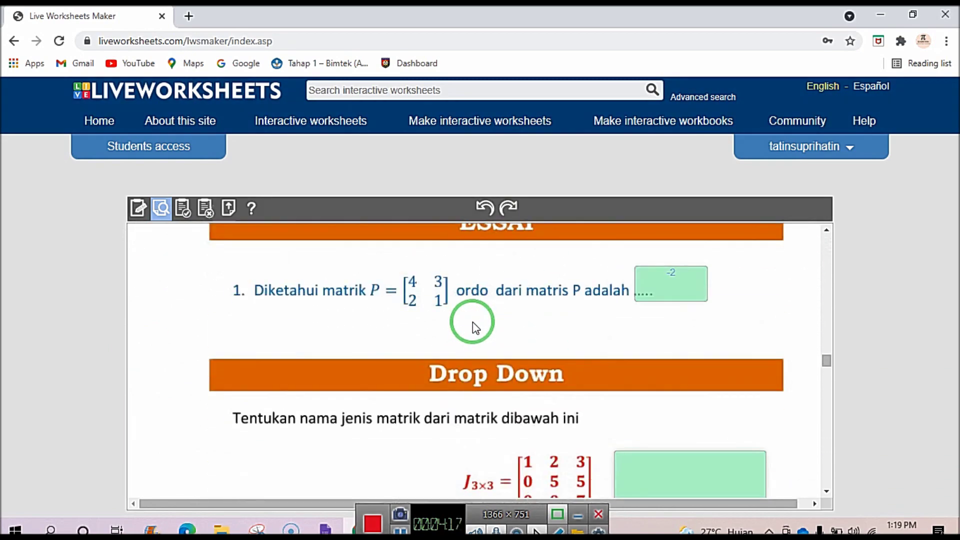
scroll(473, 328, "down", 20)
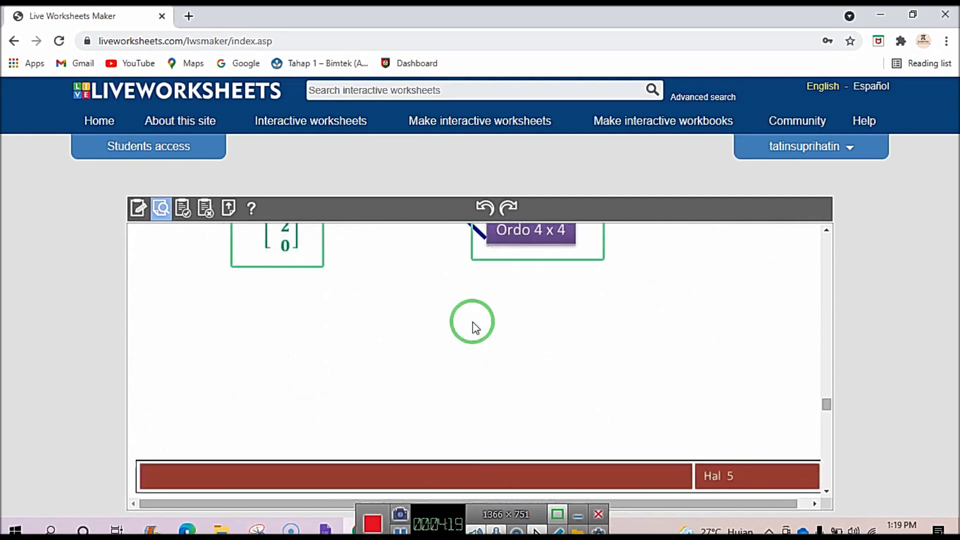
scroll(473, 321, "up", 20)
scroll(473, 321, "up", 20)
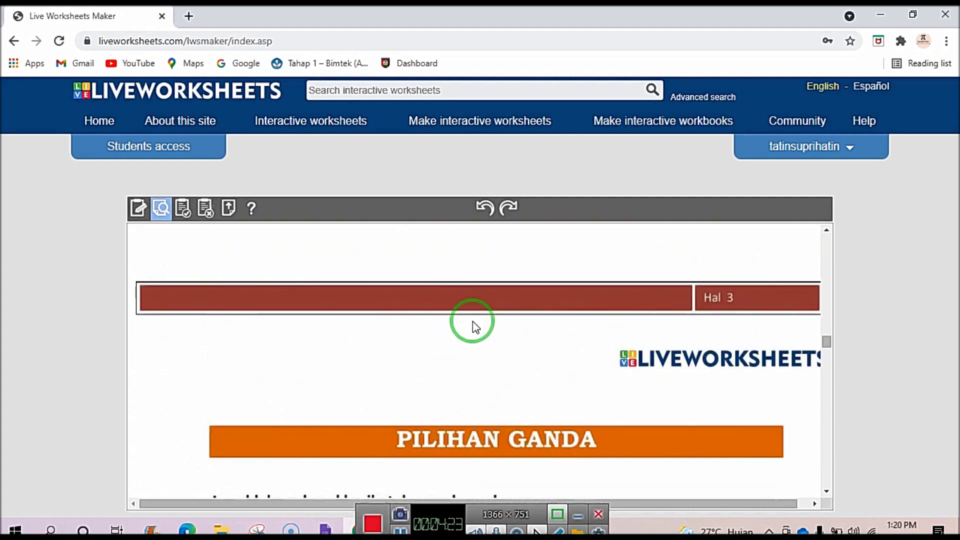
scroll(475, 327, "up", 5)
mouse_move(475, 328)
left_mouse_down()
mouse_move(337, 322)
mouse_move(451, 299)
left_mouse_up()
scroll(447, 306, "down", 10)
scroll(451, 312, "down", 15)
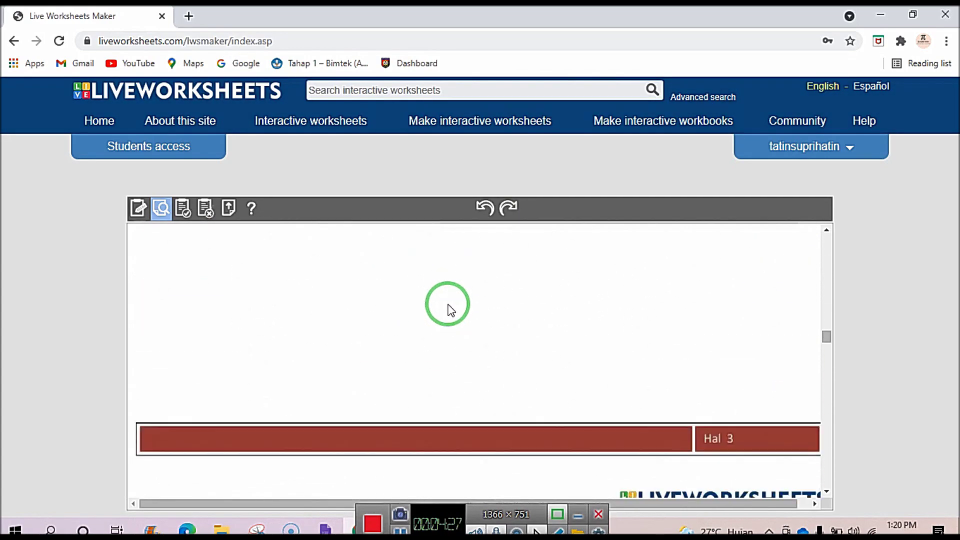
scroll(449, 309, "up", 4)
scroll(449, 310, "up", 8)
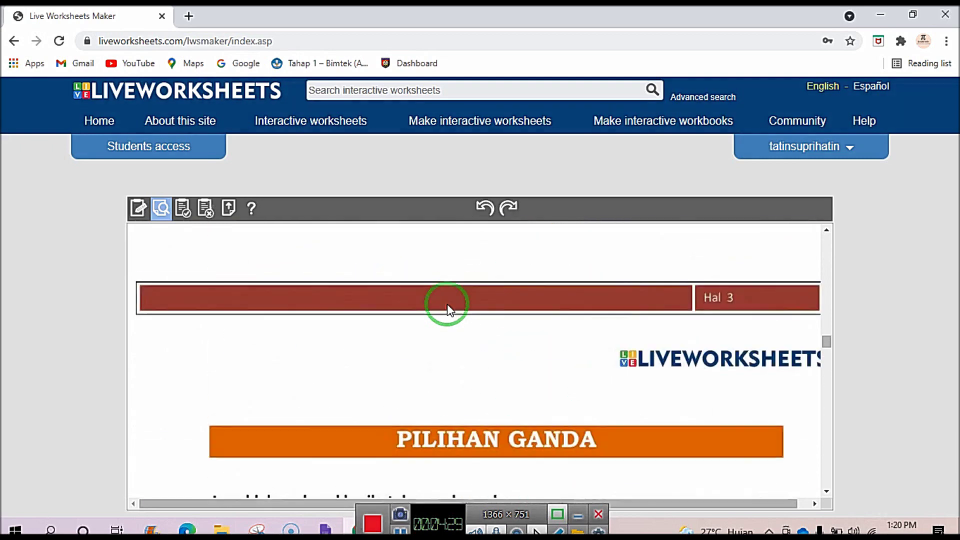
scroll(448, 310, "down", 6)
scroll(448, 310, "up", 1)
scroll(445, 304, "down", 1)
mouse_move(446, 305)
left_mouse_down()
mouse_move(388, 350)
mouse_move(306, 328)
mouse_move(289, 355)
left_mouse_up()
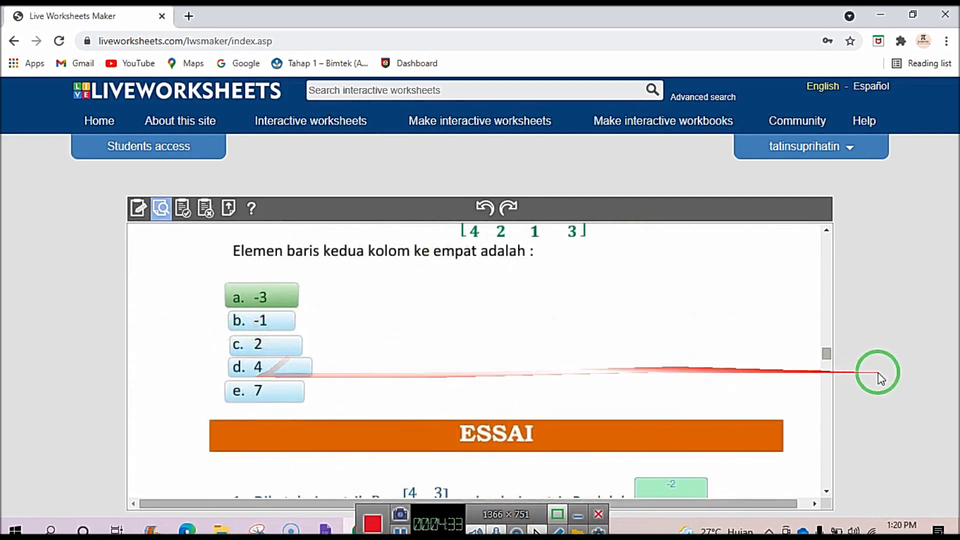
left_click_drag(827, 354, 823, 240)
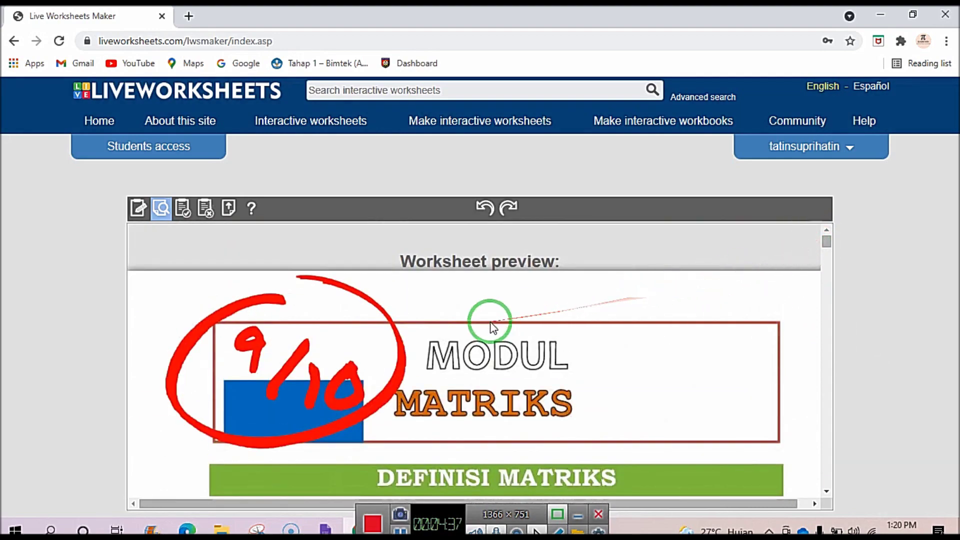
scroll(490, 325, "down", 5)
scroll(490, 326, "down", 15)
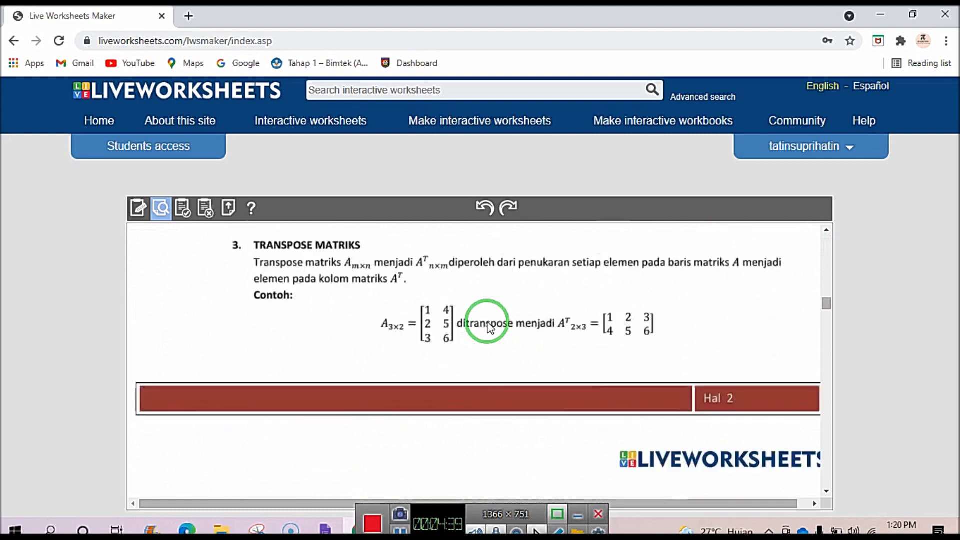
scroll(490, 328, "down", 3)
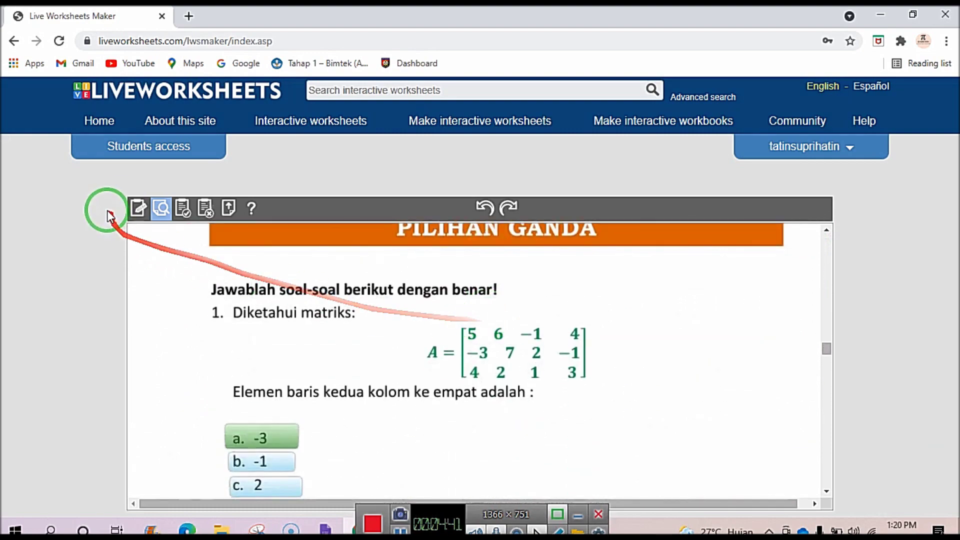
left_click(138, 208)
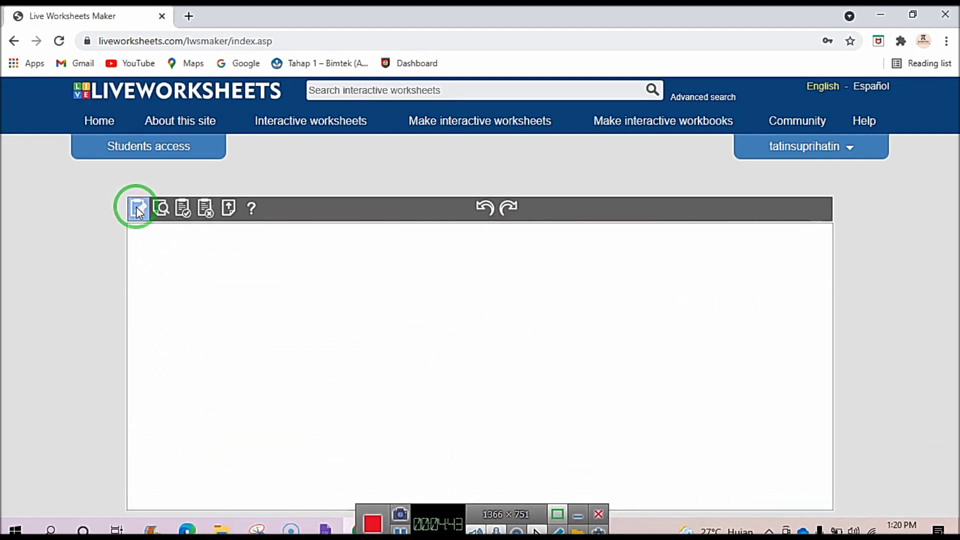
scroll(363, 429, "down", 10)
scroll(360, 431, "down", 20)
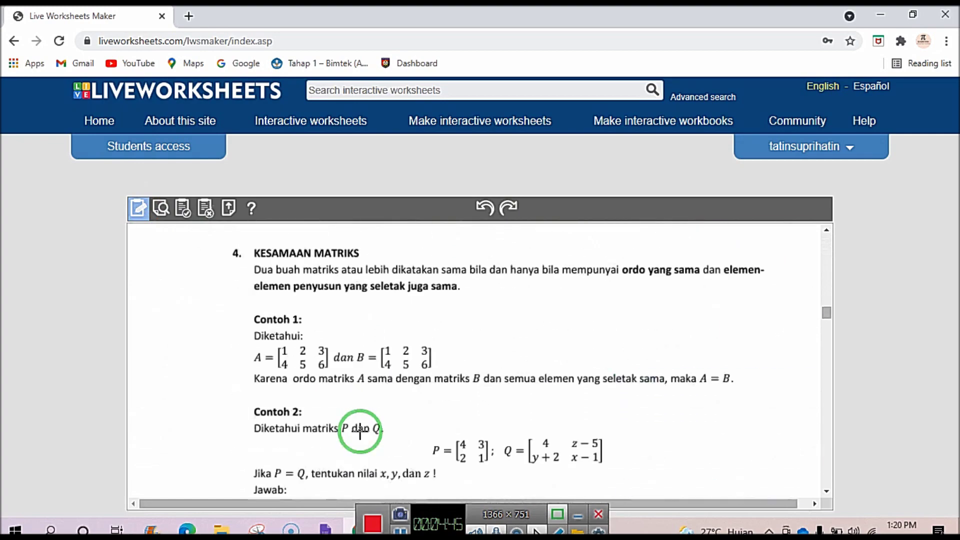
scroll(359, 427, "up", 3)
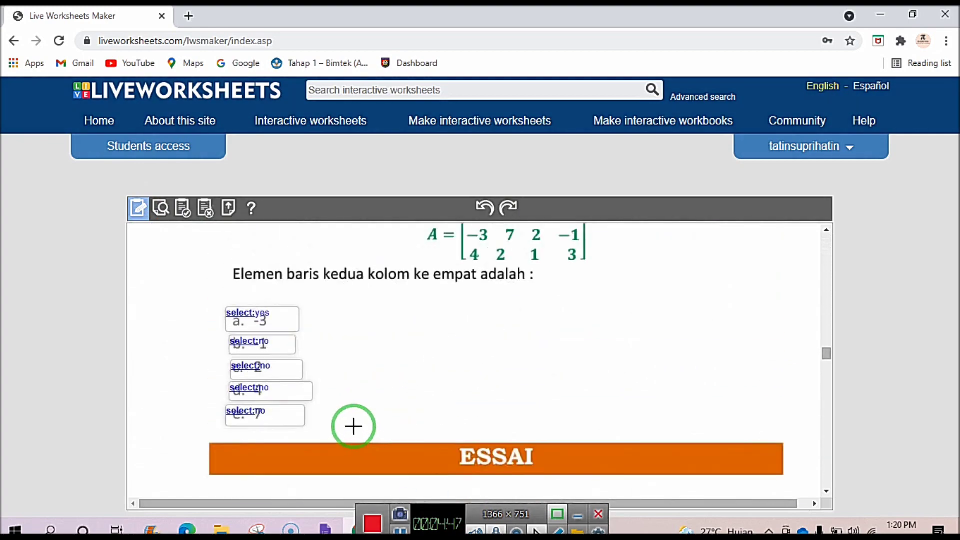
left_click_drag(258, 351, 291, 349)
scroll(290, 348, "down", 3)
scroll(653, 266, "down", 1)
scroll(637, 265, "up", 1)
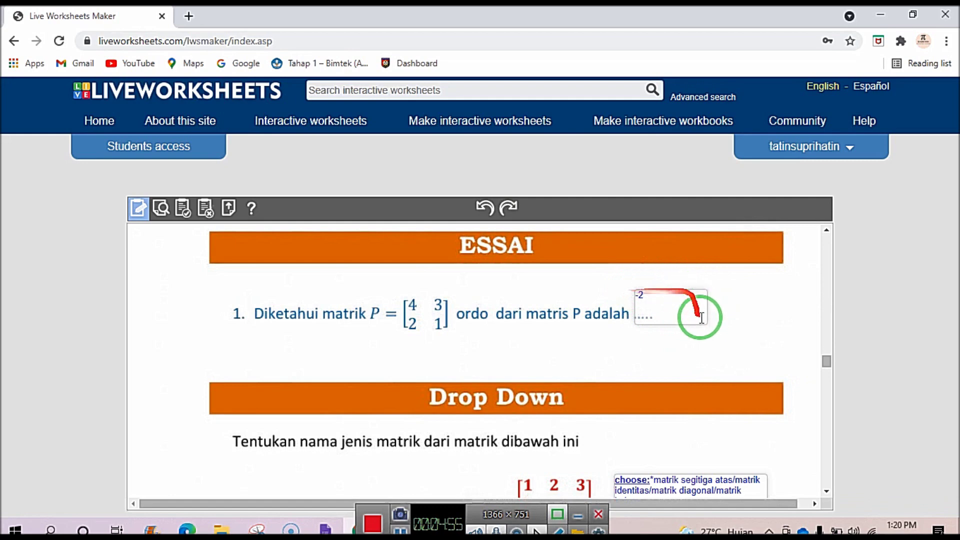
scroll(652, 305, "down", 3)
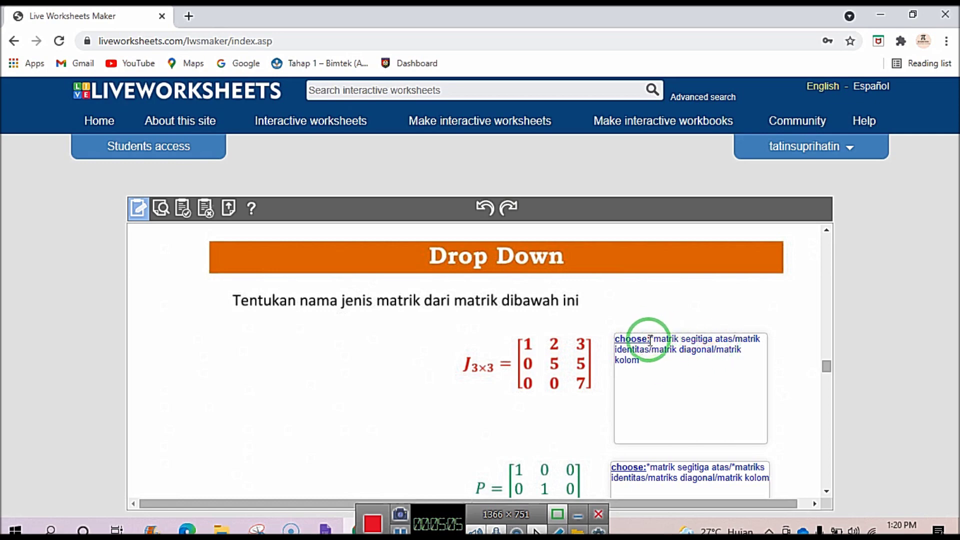
scroll(643, 392, "down", 10)
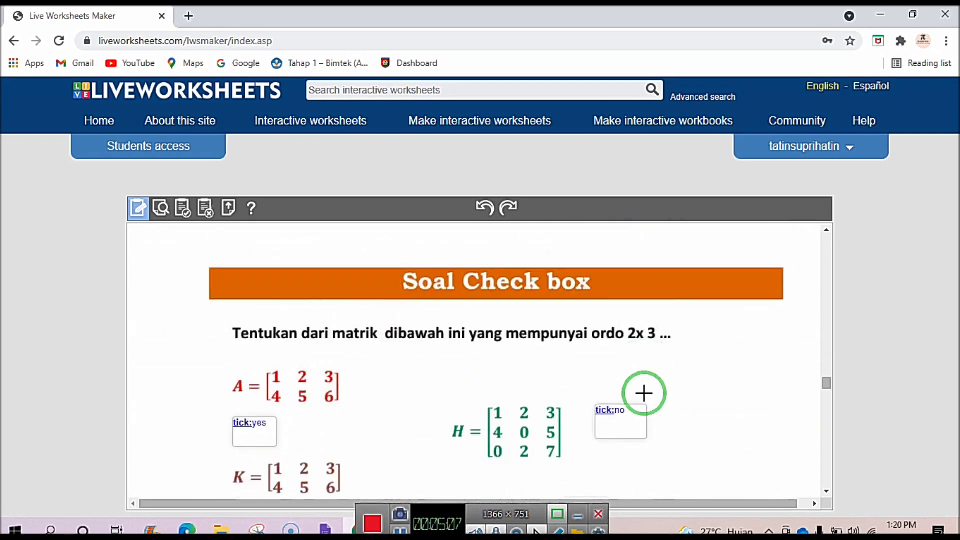
scroll(639, 389, "down", 1)
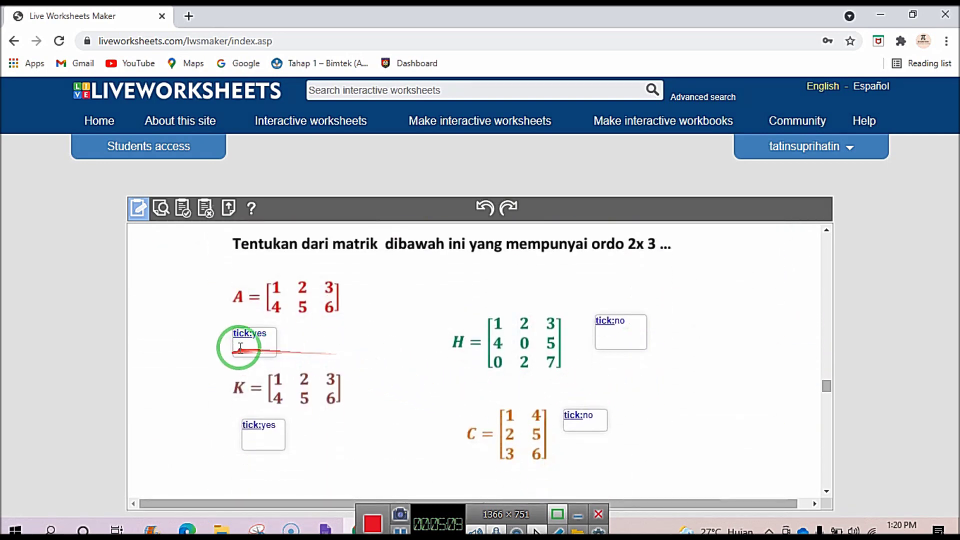
scroll(601, 349, "down", 5)
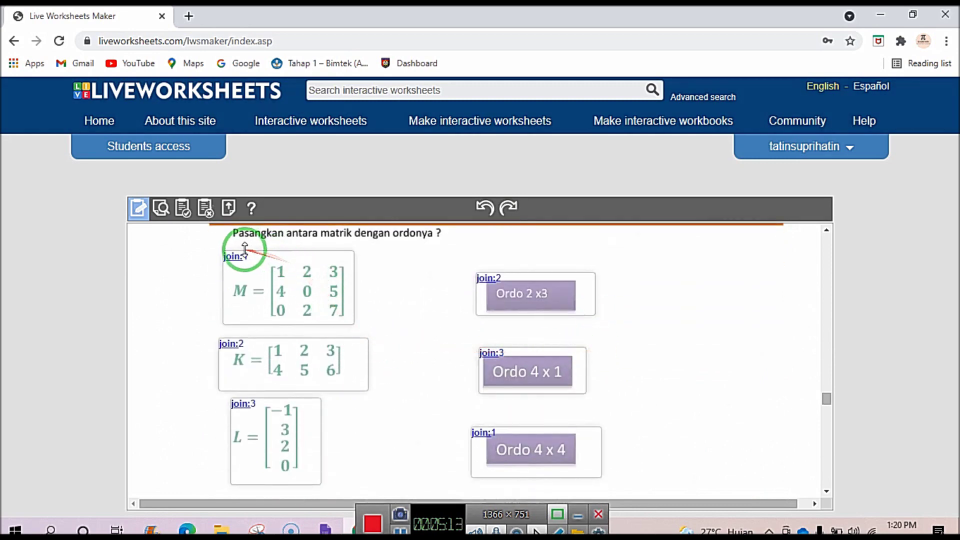
scroll(269, 273, "up", 1)
left_click_drag(259, 352, 590, 360)
left_click_drag(253, 338, 498, 359)
scroll(498, 360, "down", 1)
left_click_drag(350, 377, 484, 370)
scroll(401, 420, "down", 5)
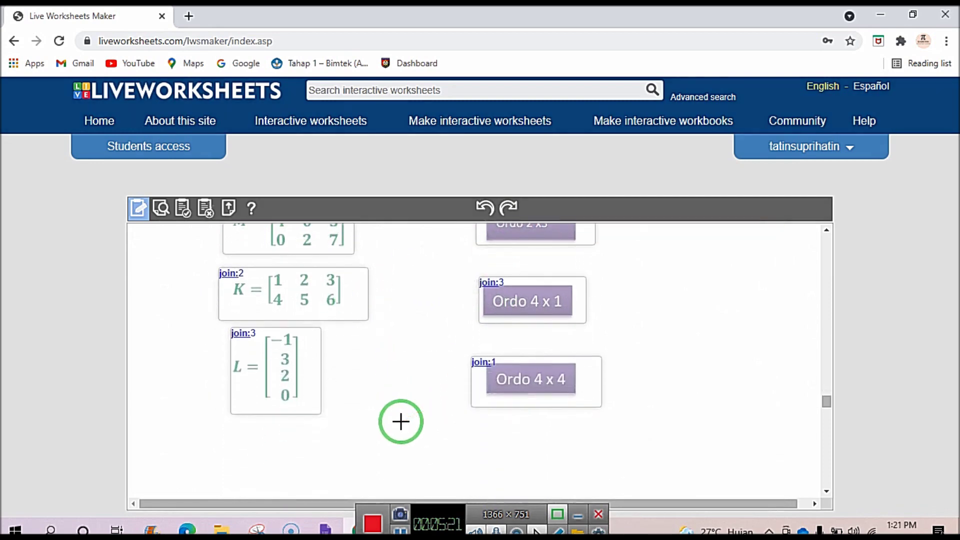
scroll(398, 419, "down", 3)
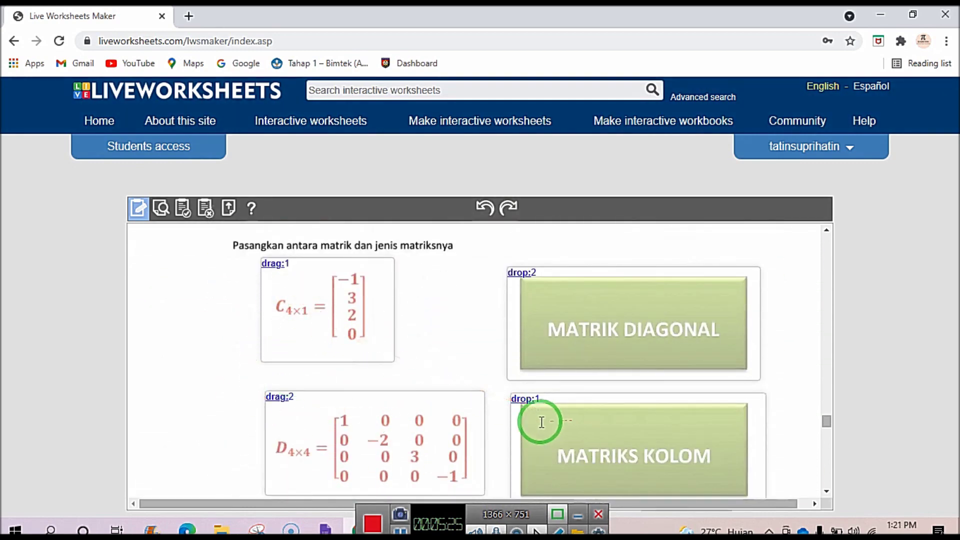
scroll(516, 329, "down", 1)
scroll(515, 329, "down", 6)
scroll(515, 330, "up", 2)
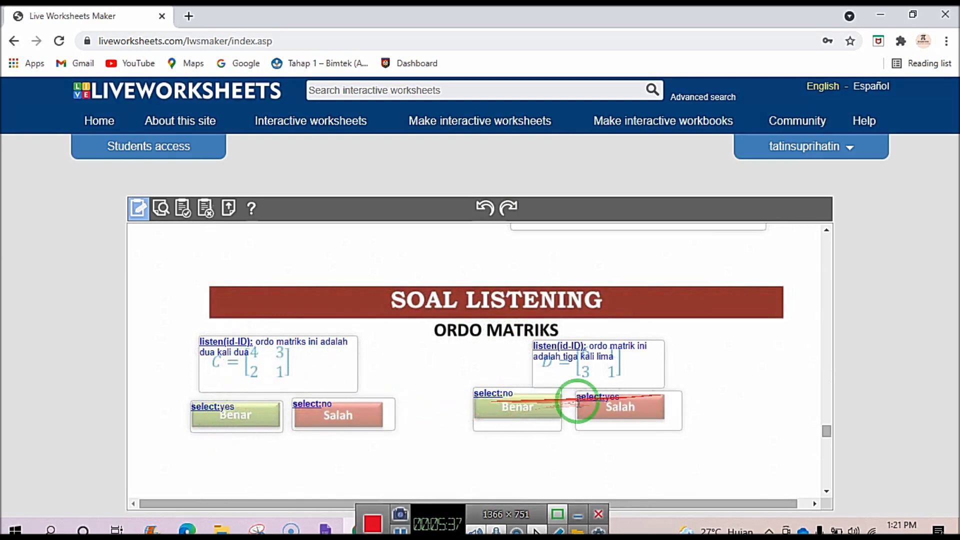
scroll(465, 408, "down", 5)
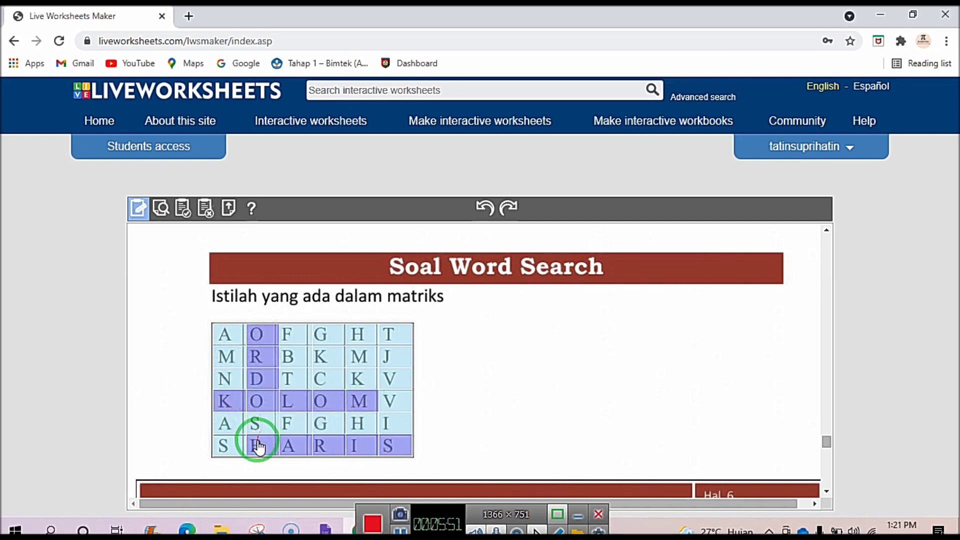
scroll(373, 436, "down", 1)
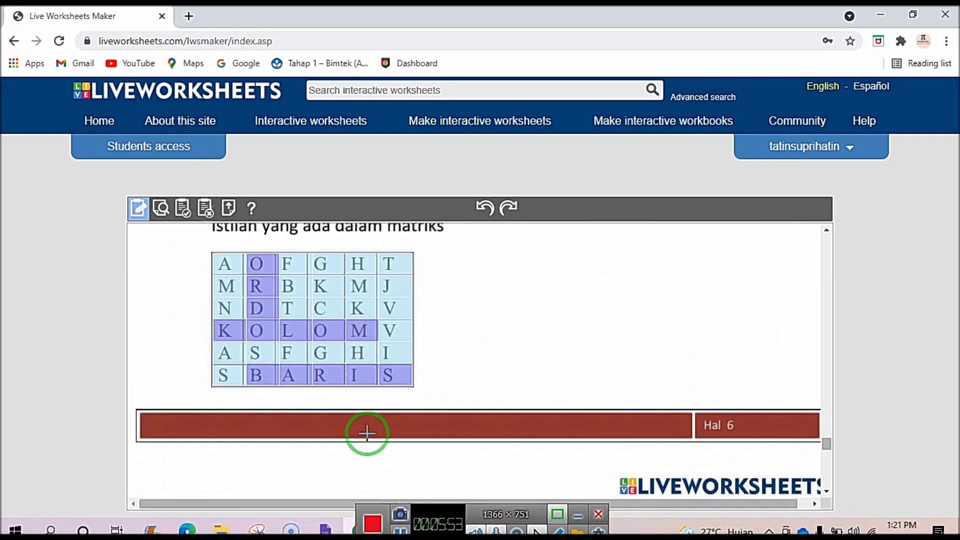
scroll(368, 433, "up", 8)
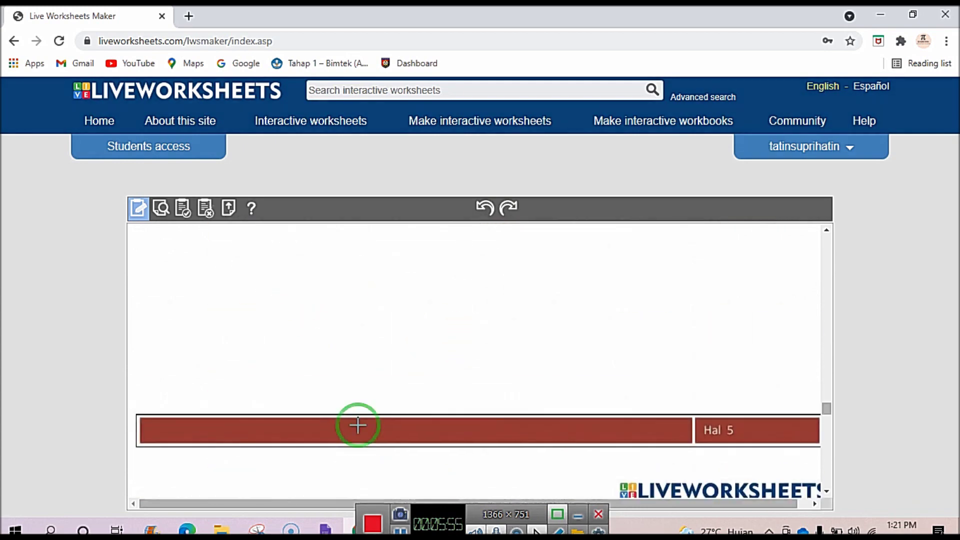
scroll(360, 427, "up", 3)
scroll(181, 227, "up", 2)
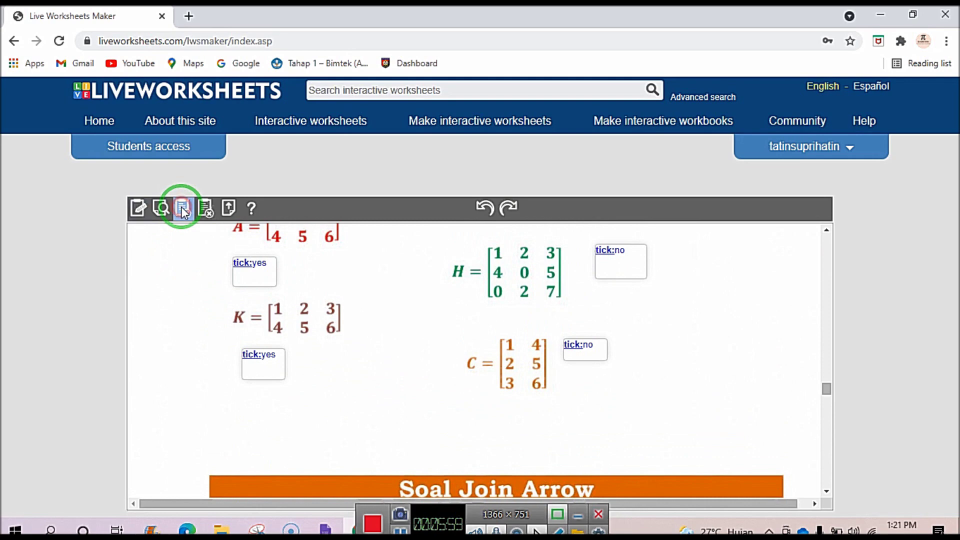
Start saving the worksheet and choose its sharing option.
left_click(183, 212)
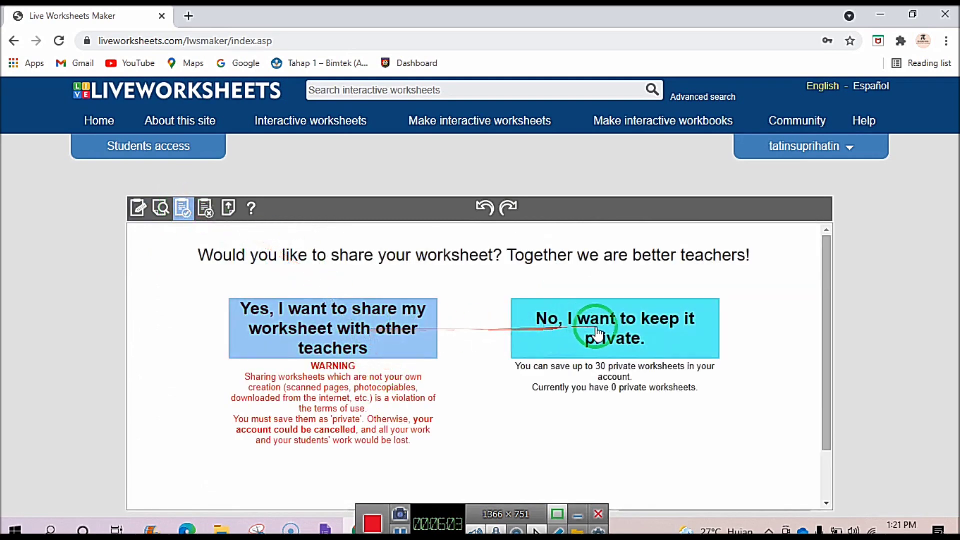
left_click(313, 332)
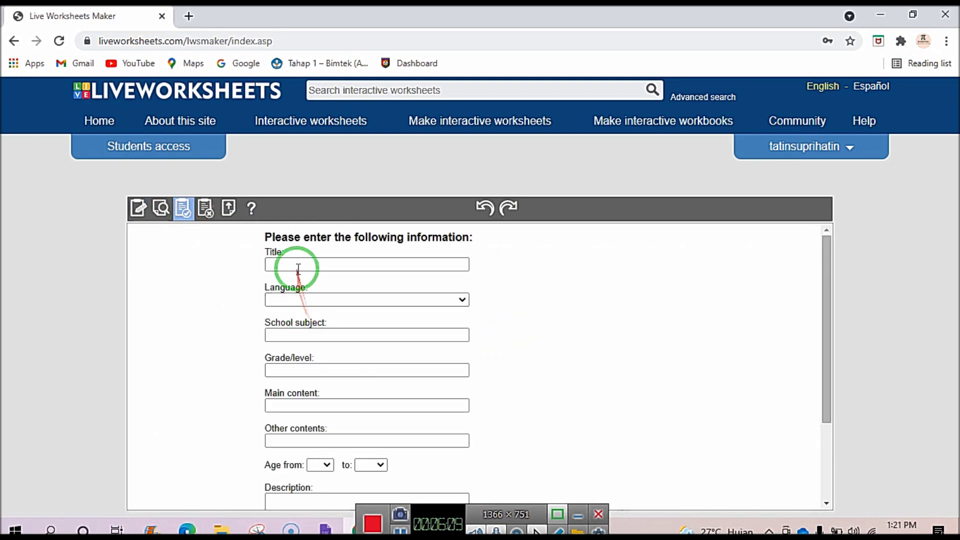
scroll(298, 276, "down", 2)
scroll(299, 265, "up", 2)
Title the worksheet 'Matriks' and set its language to Indonesian.
left_click(299, 263)
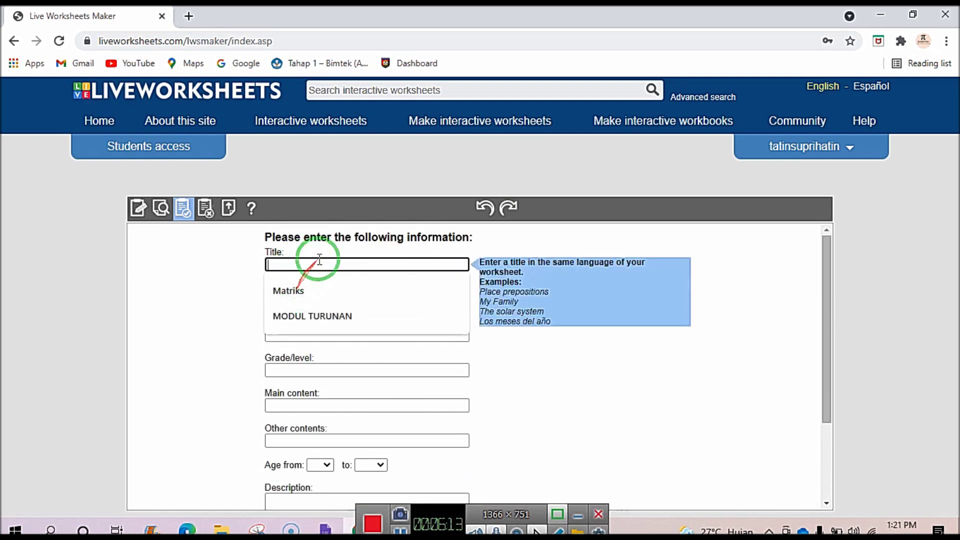
left_click(291, 289)
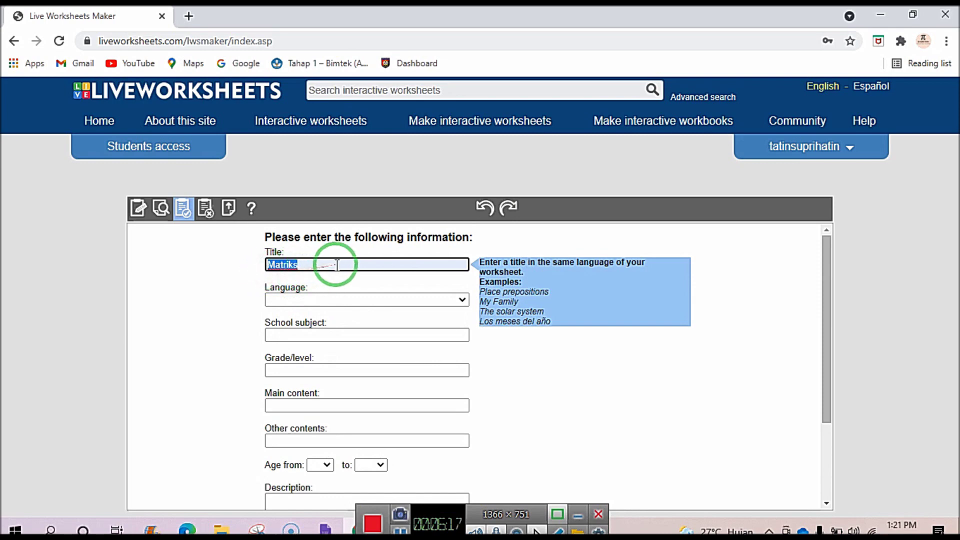
left_click(365, 299)
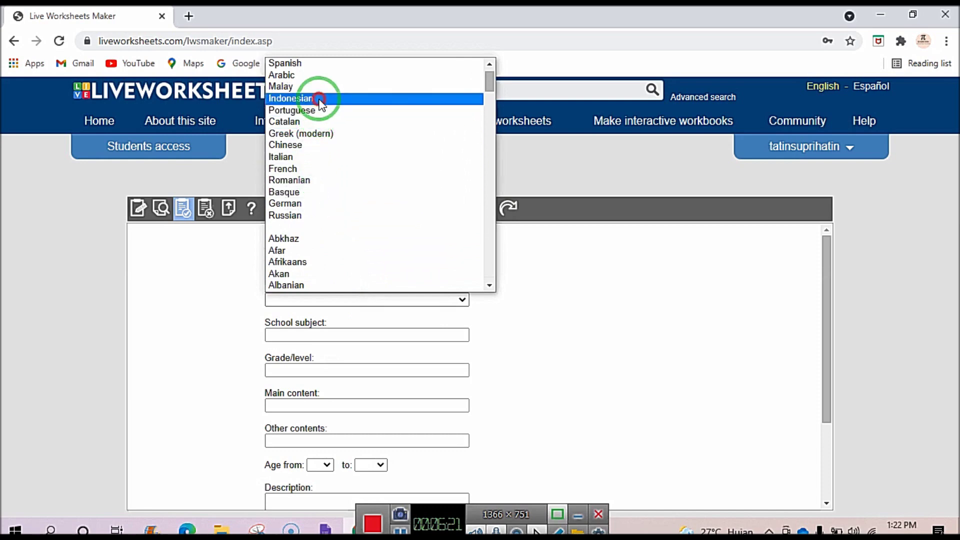
left_click(317, 98)
scroll(340, 283, "down", 1)
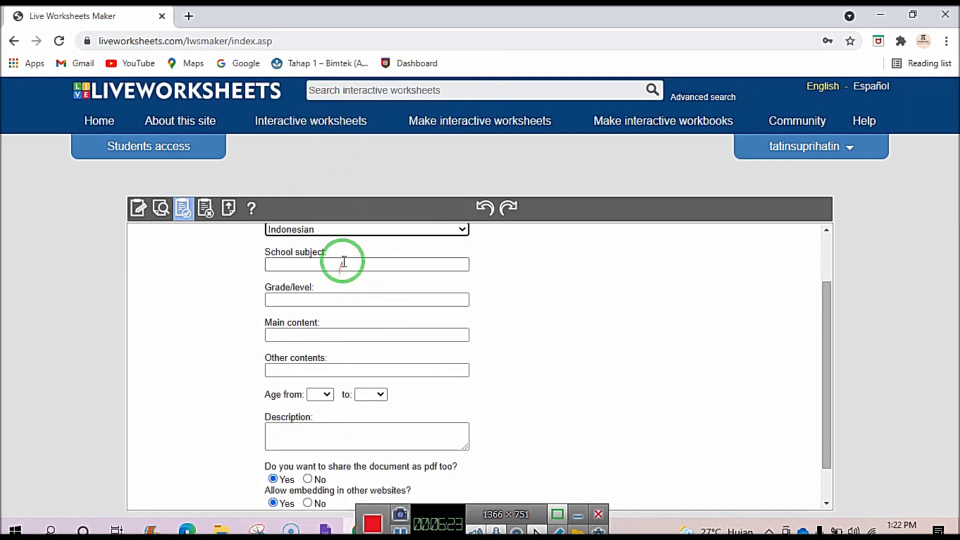
Enter the school subject, grade level, main content, and 'definisi matrik' as other contents.
left_click(344, 263)
type("smkn")
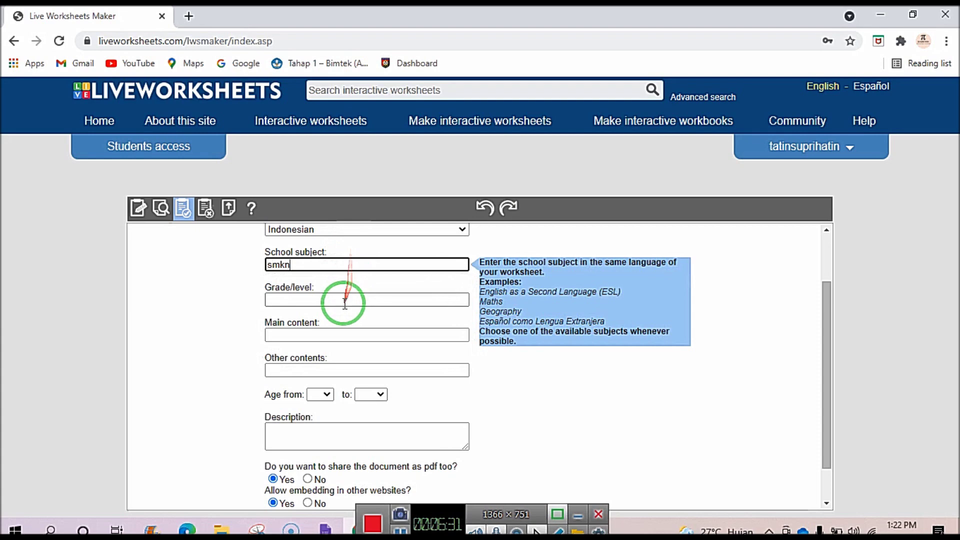
left_click(343, 301)
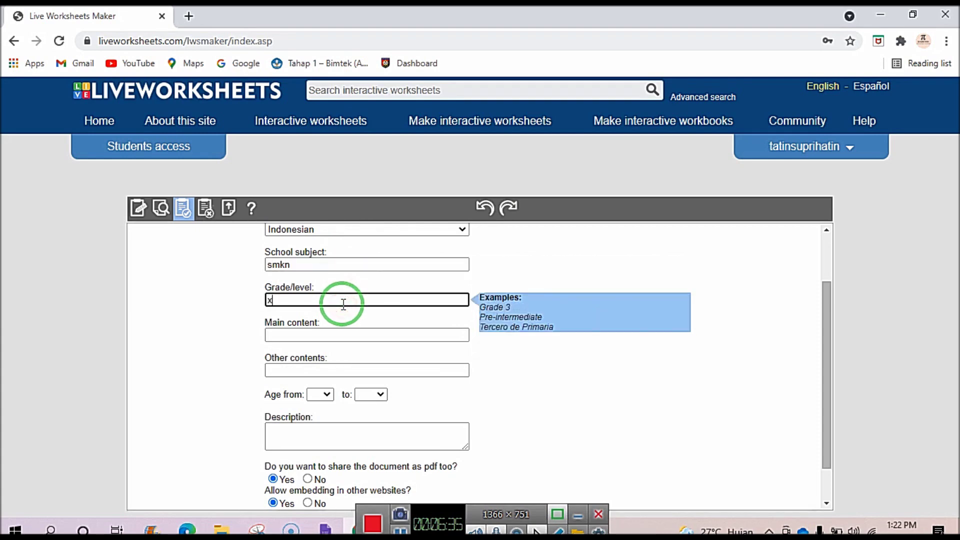
left_click(325, 333)
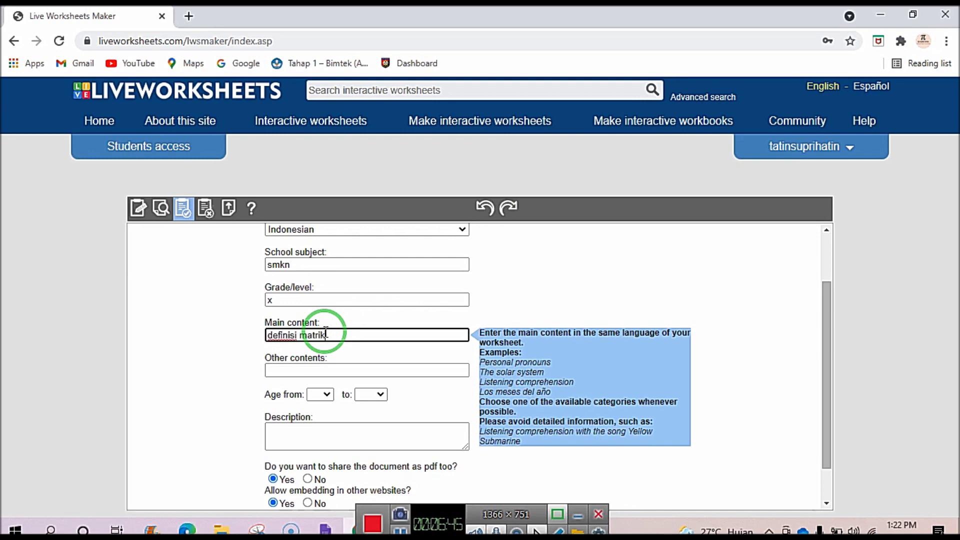
left_click(326, 371)
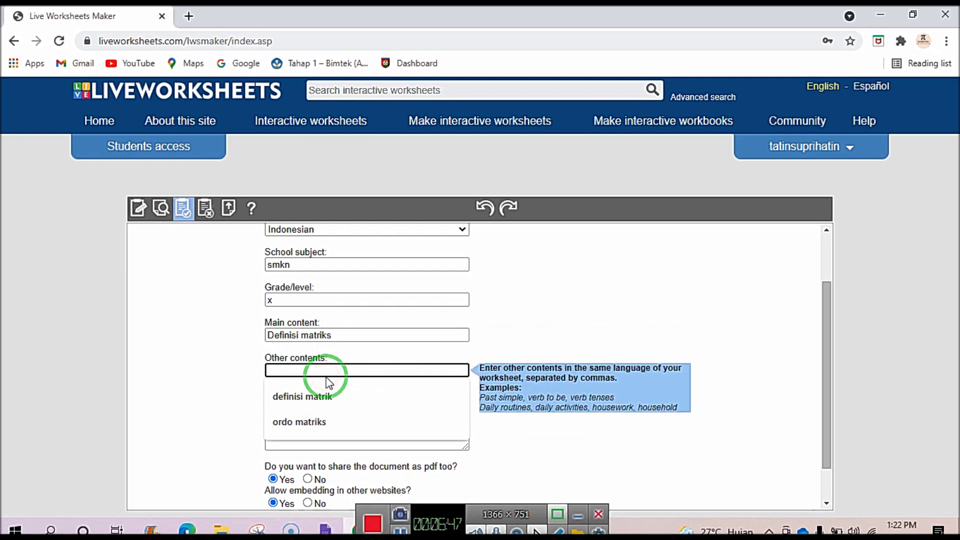
left_click(321, 396)
scroll(325, 400, "down", 1)
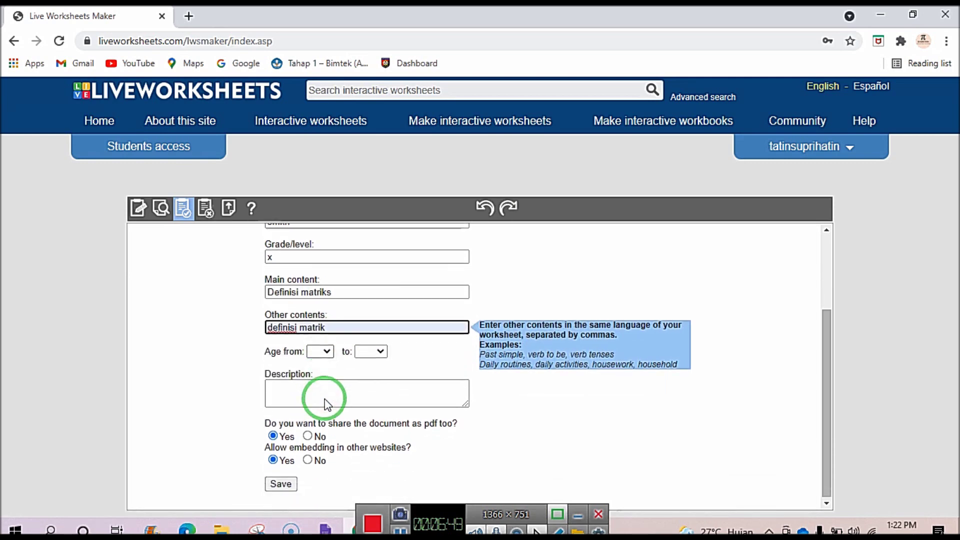
Set the age range to 7–15, write the description, and submit the worksheet.
left_click(325, 351)
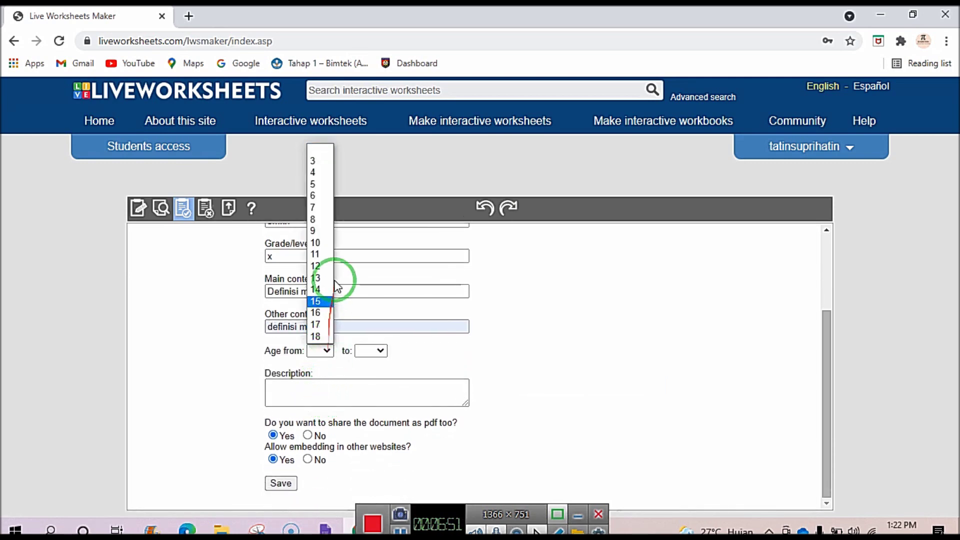
left_click(315, 207)
left_click(371, 350)
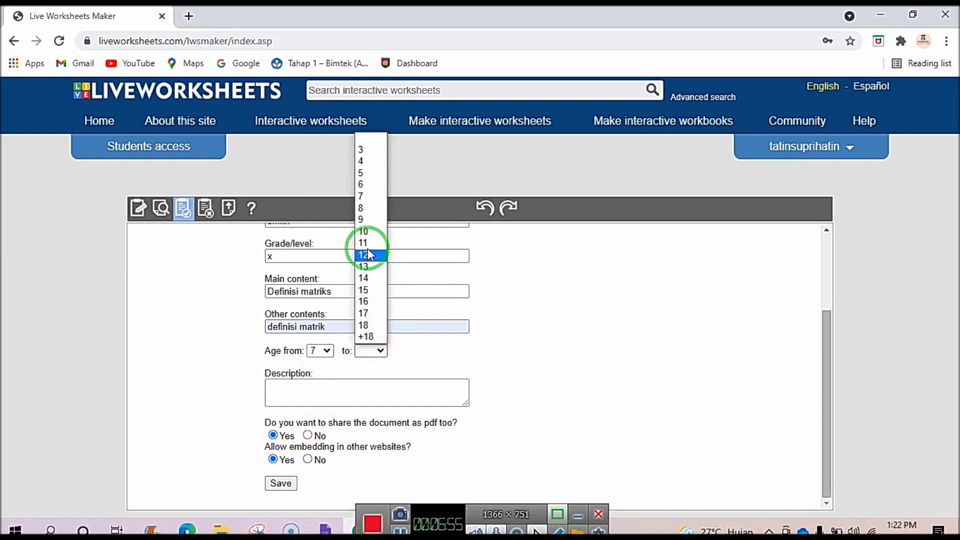
left_click(367, 290)
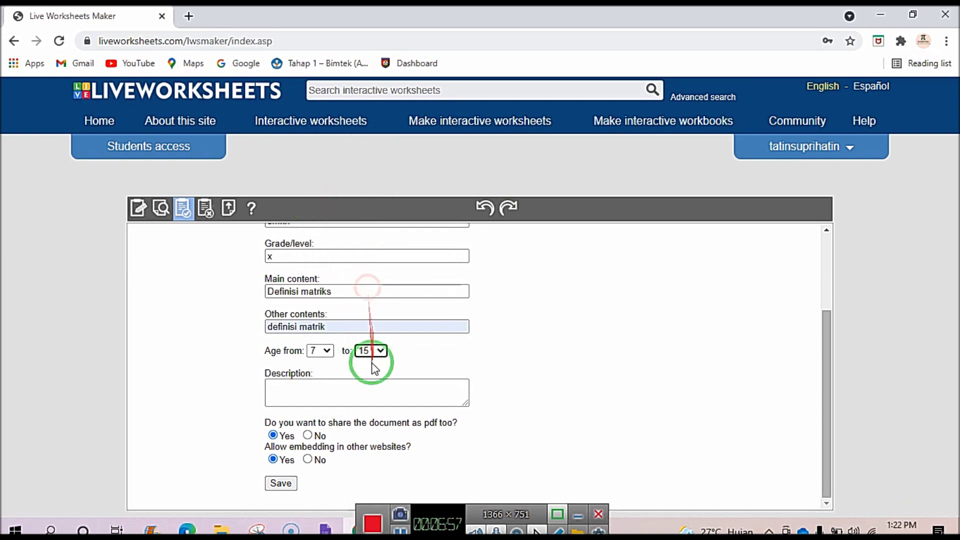
left_click(314, 388)
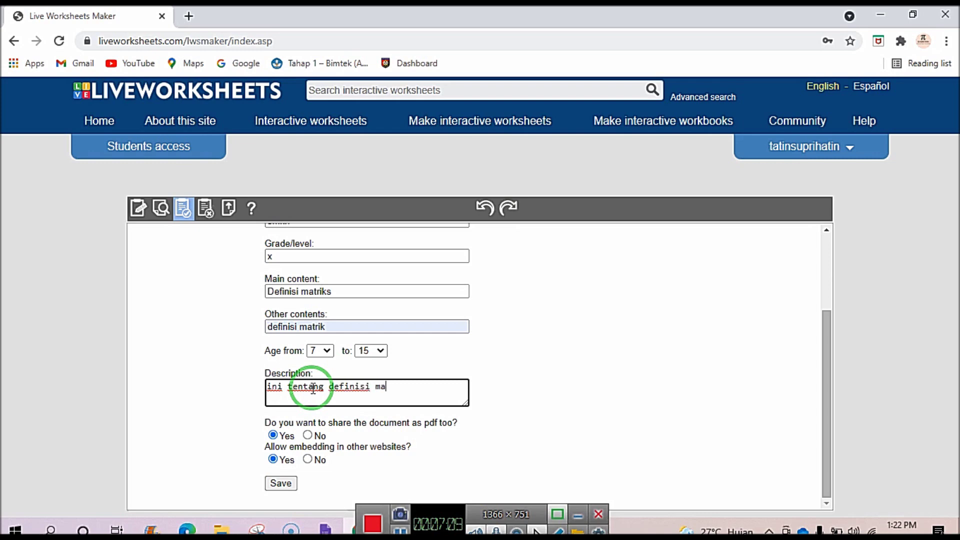
left_click(270, 392)
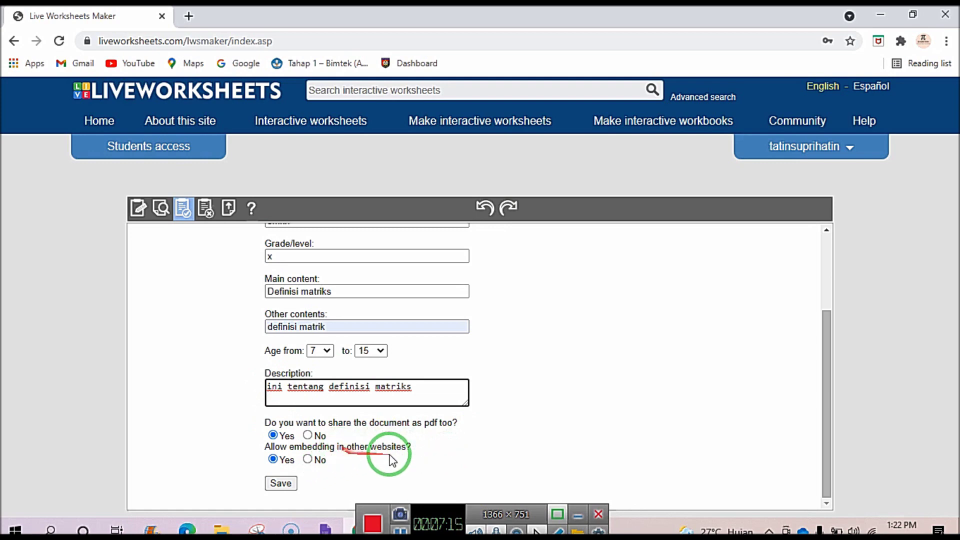
left_click(280, 484)
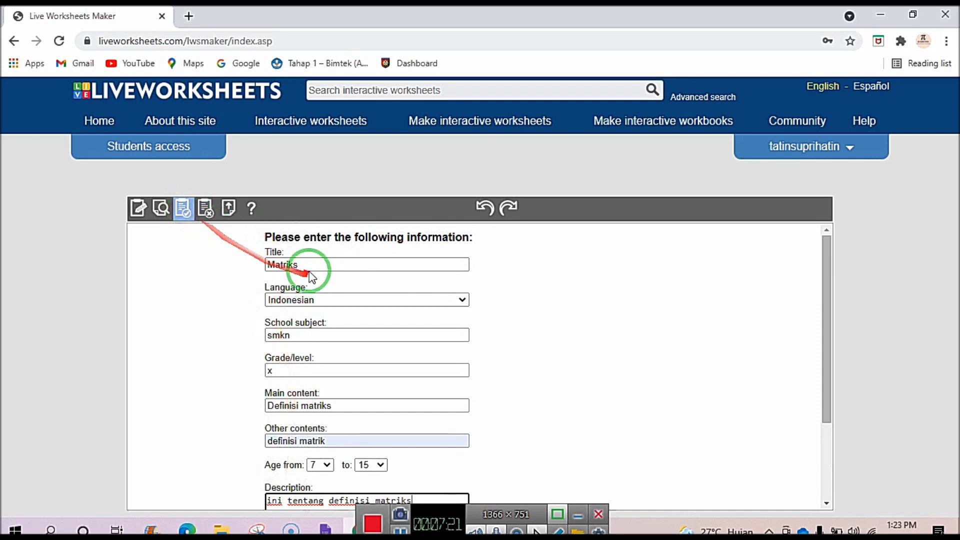
scroll(315, 428, "down", 3)
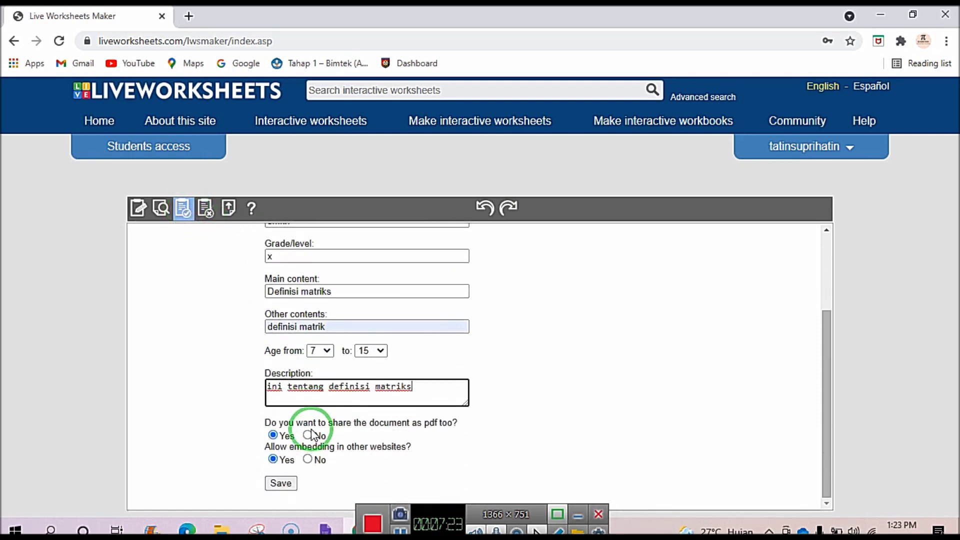
left_click(281, 483)
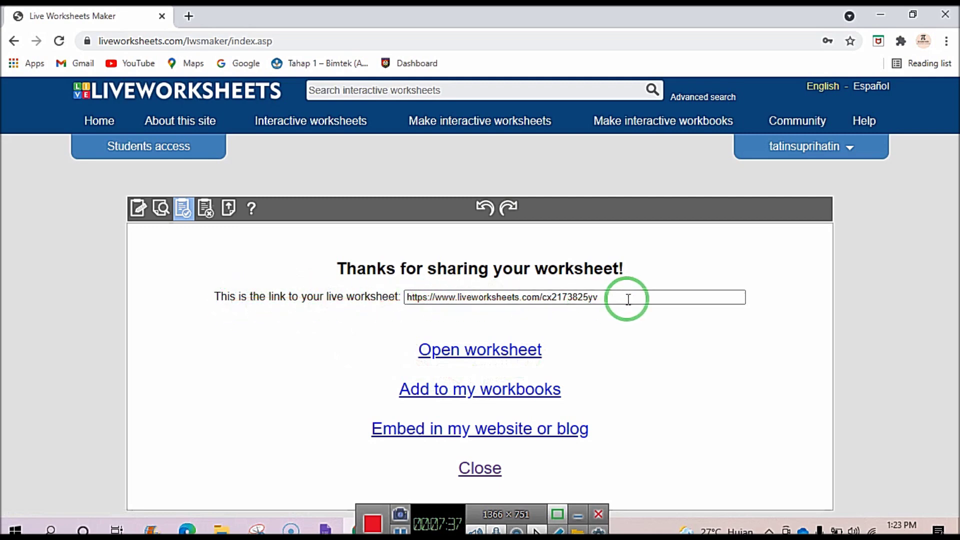
Copy the live worksheet link and load it in a new browser tab.
left_click_drag(626, 298, 400, 299)
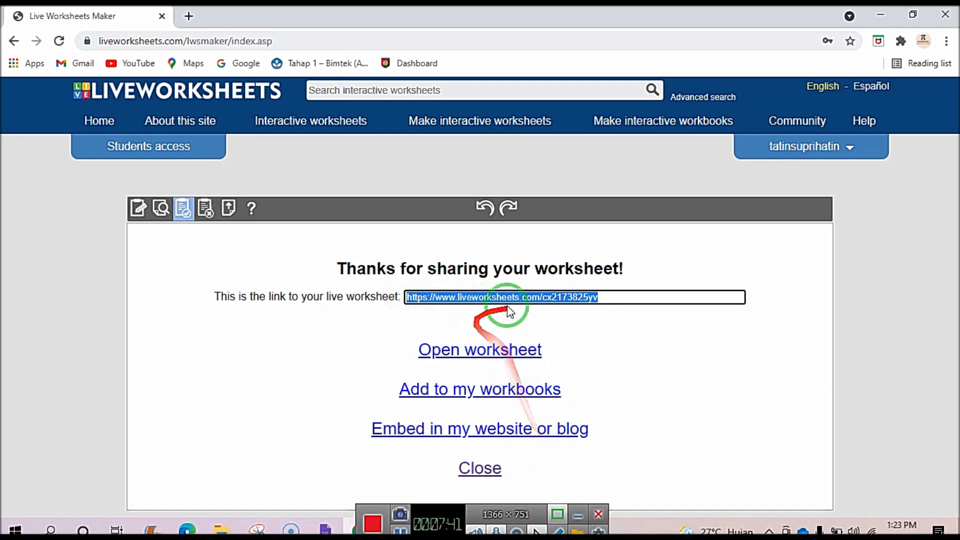
right_click(591, 297)
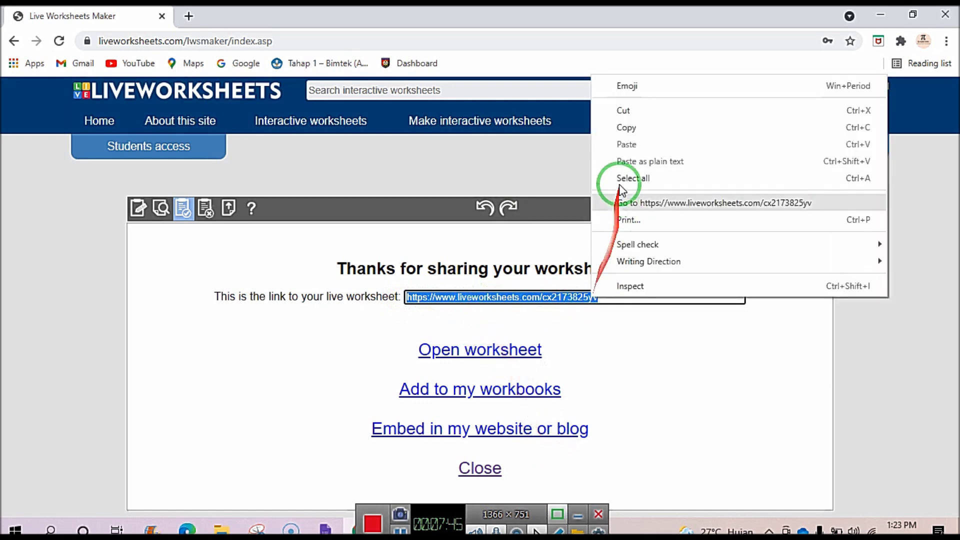
left_click(621, 126)
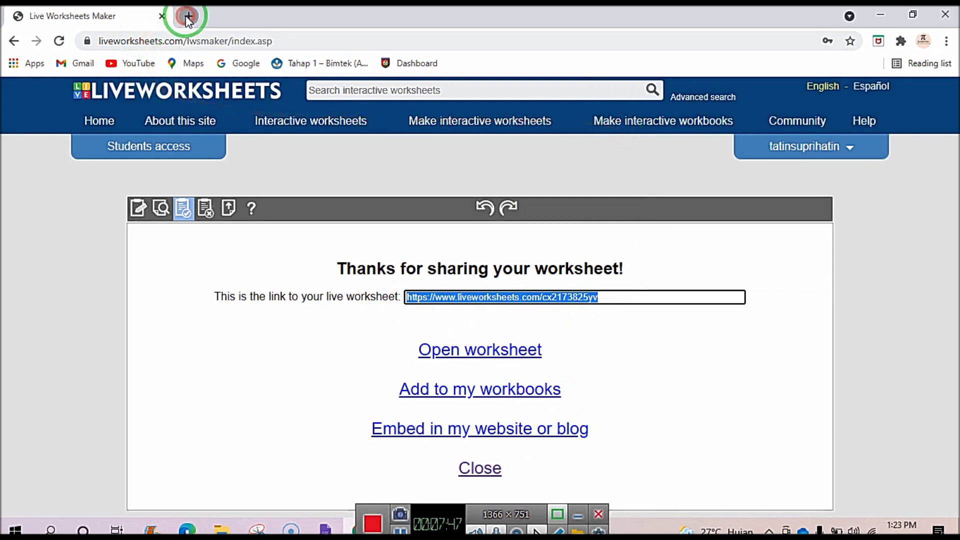
left_click(187, 17)
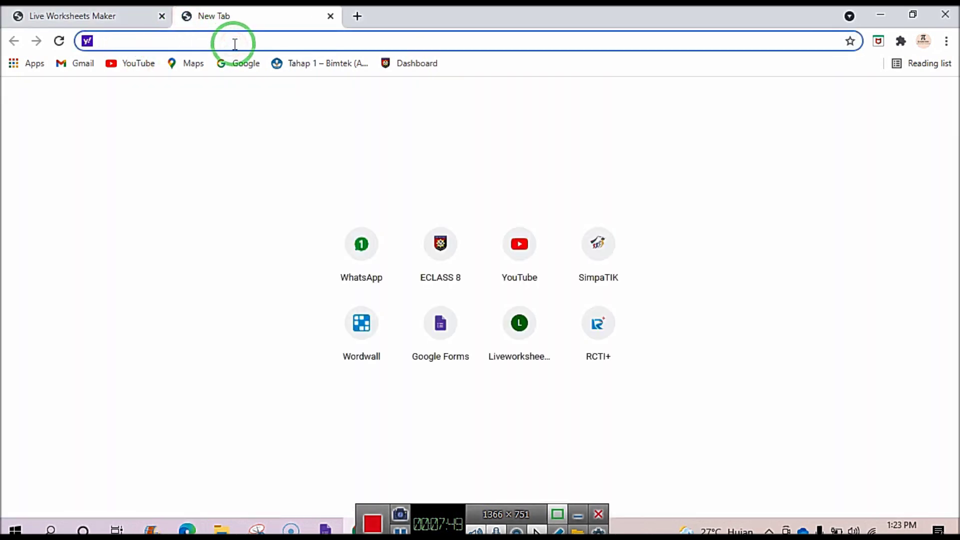
key("ctrl+v")
key("Return")
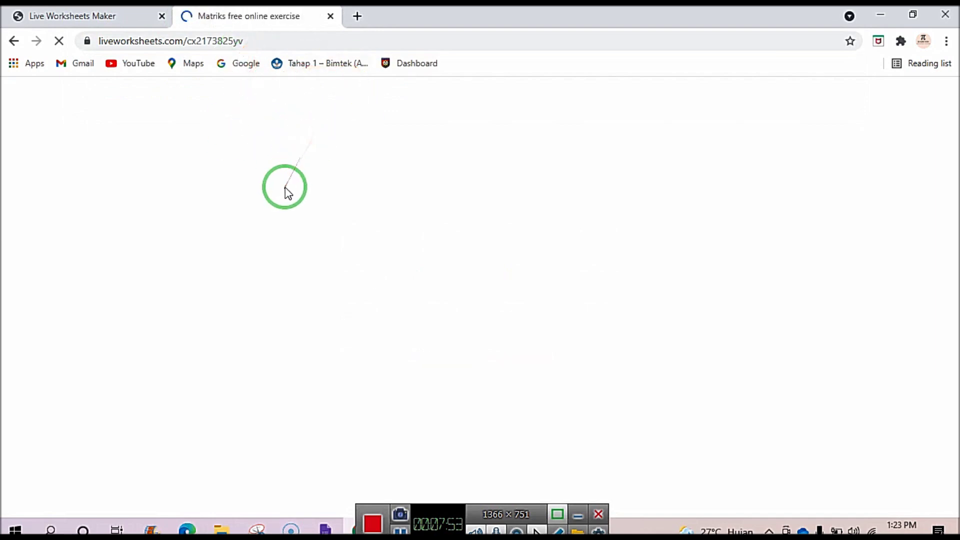
Pick -3 for the multiple-choice question and start the essay about matrix P.
scroll(323, 230, "down", 2)
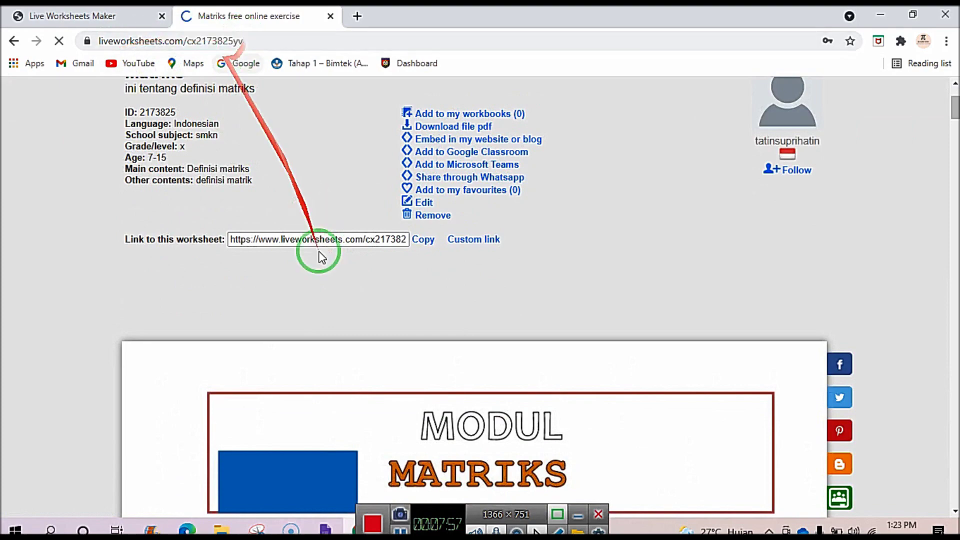
scroll(322, 258, "down", 6)
scroll(326, 257, "down", 9)
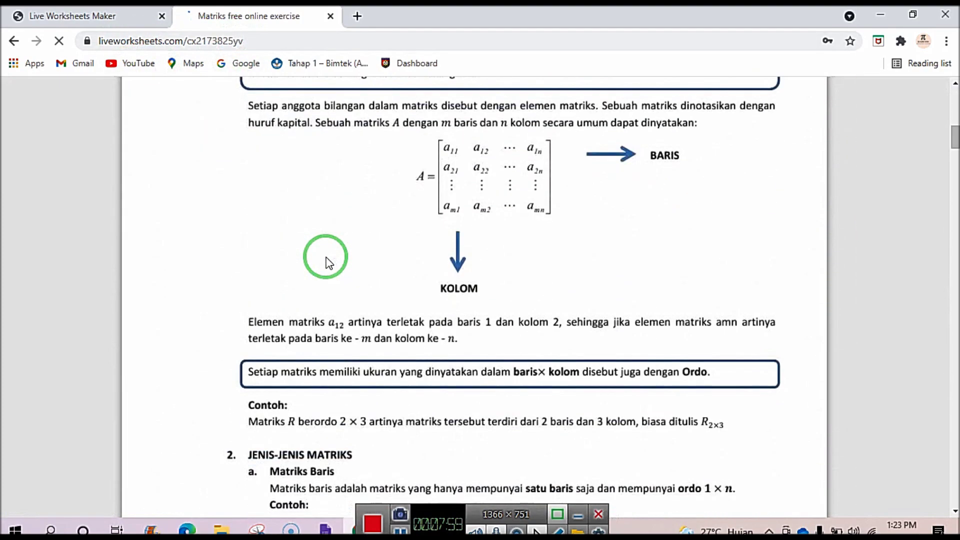
scroll(327, 254, "down", 20)
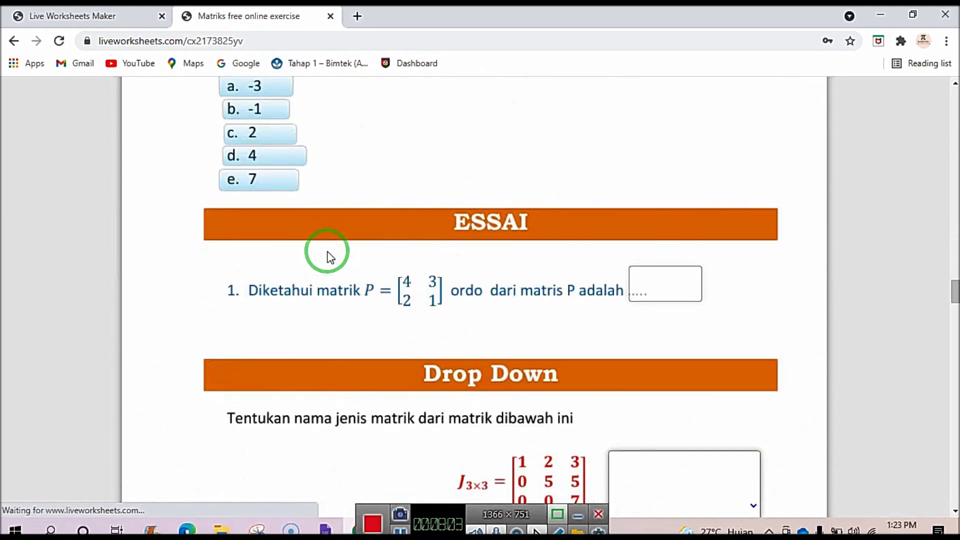
scroll(327, 253, "up", 4)
left_click(275, 298)
scroll(276, 295, "down", 7)
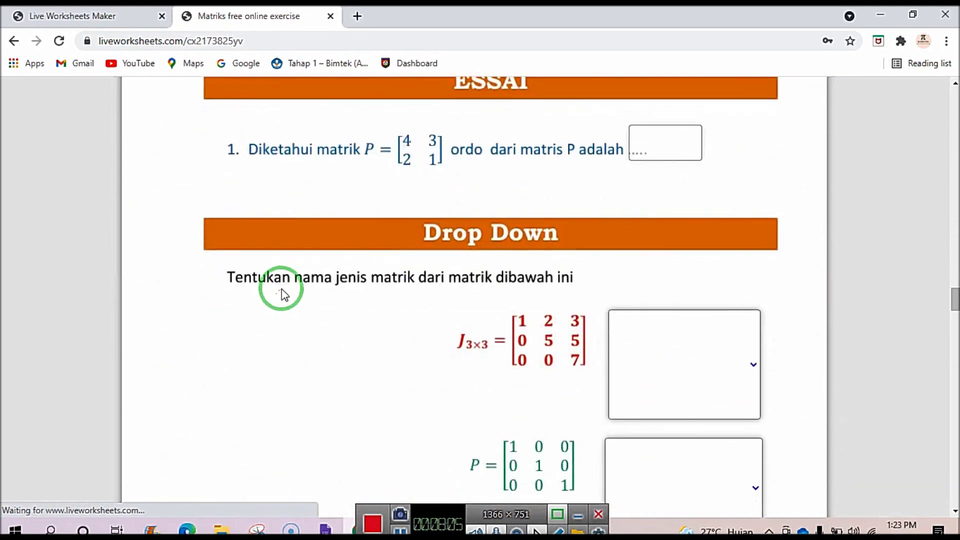
scroll(279, 287, "up", 3)
left_click(663, 283)
Set the dropdowns to matrik diagonal for matrix J and matriks identitas for matrix P.
scroll(664, 281, "down", 3)
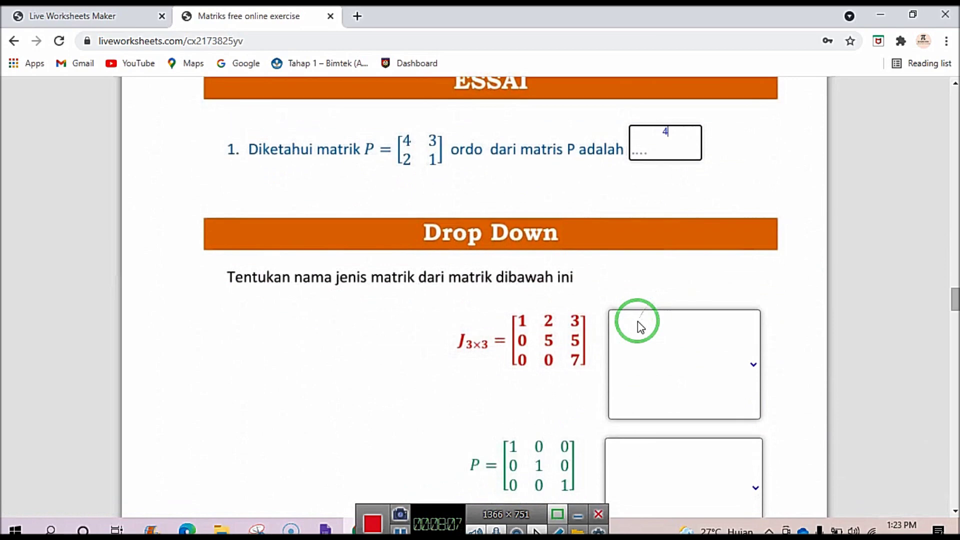
left_click(692, 352)
left_click(650, 464)
scroll(663, 450, "down", 4)
left_click(672, 288)
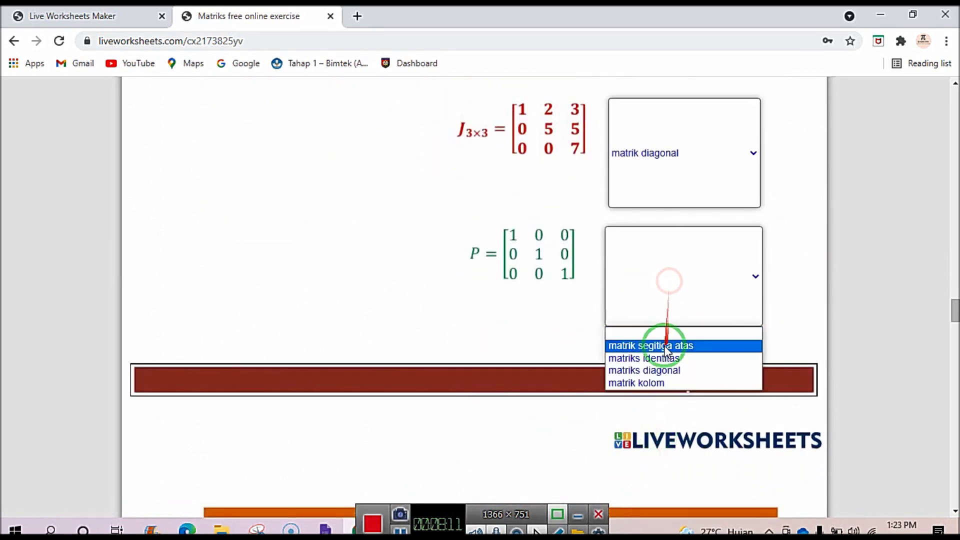
left_click(662, 359)
Tick the checkboxes for matrix H and for matrices A and K as order 2x3.
scroll(661, 361, "down", 7)
left_click(606, 308)
left_click(241, 320)
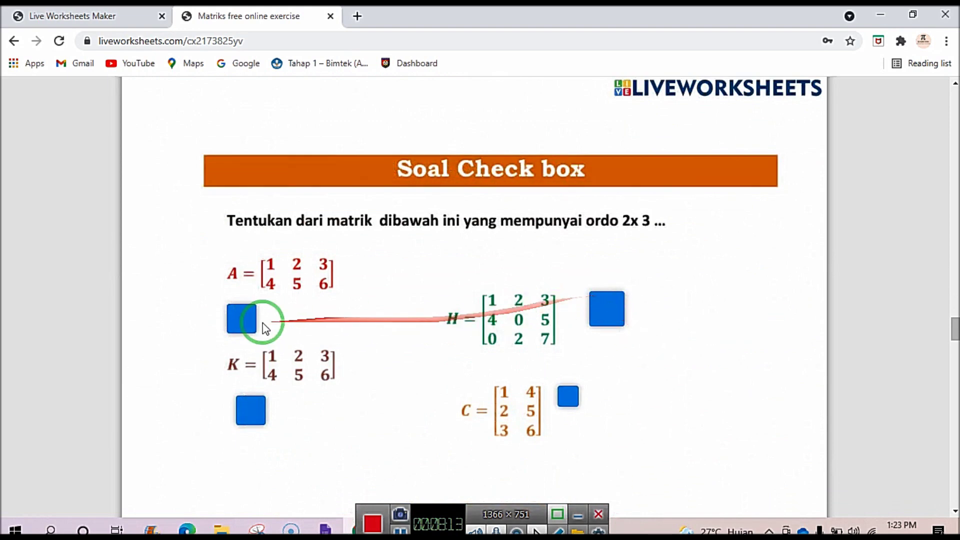
left_click(250, 407)
Join M to Ordo 4 x 4 and K to Ordo 2 x3, then drop C4x1 on MATRIKS KOLOM and D4x4 on MATRIK DIAGONAL.
scroll(253, 397, "down", 6)
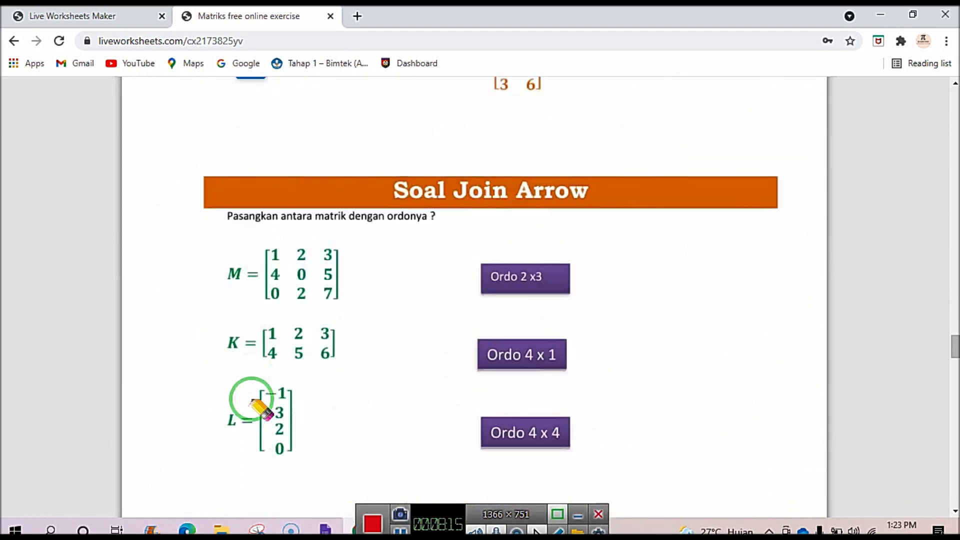
left_click_drag(316, 273, 508, 415)
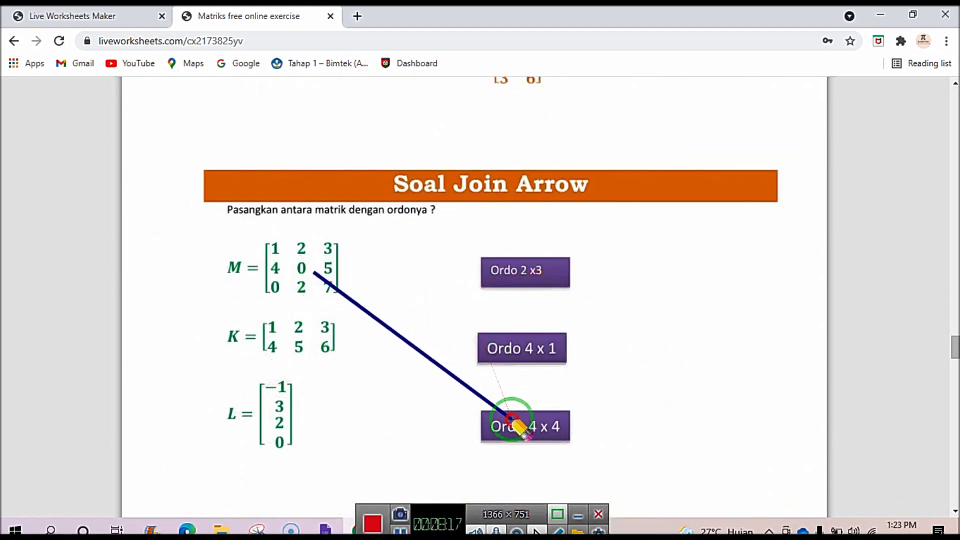
left_click_drag(262, 338, 615, 246)
left_click(315, 379)
left_click_drag(323, 335, 493, 278)
left_click_drag(284, 408, 520, 336)
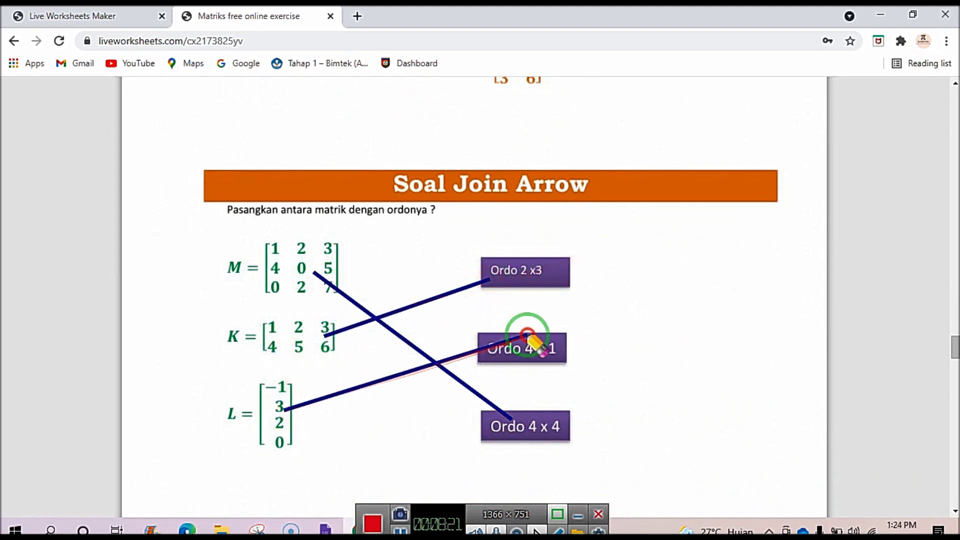
scroll(521, 336, "down", 15)
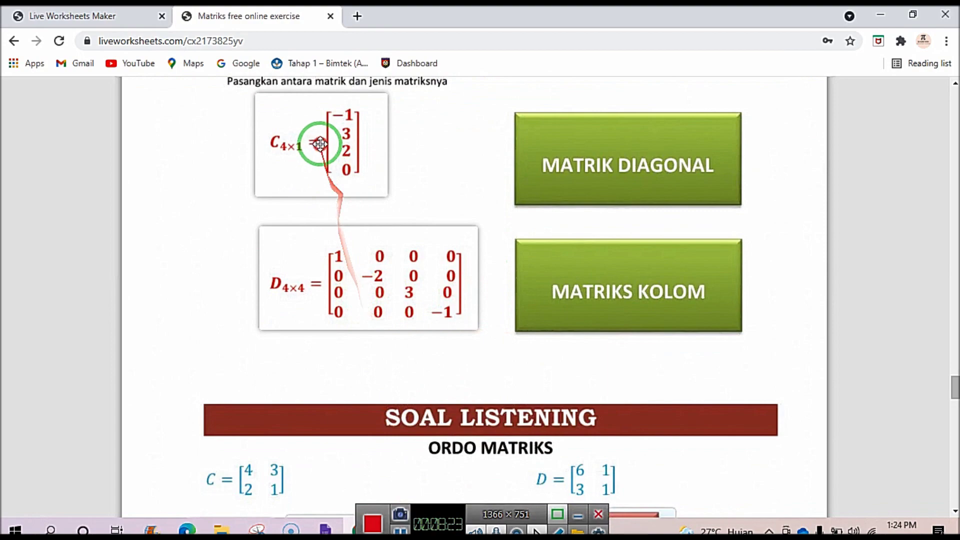
left_click_drag(307, 139, 553, 272)
left_click_drag(379, 274, 626, 146)
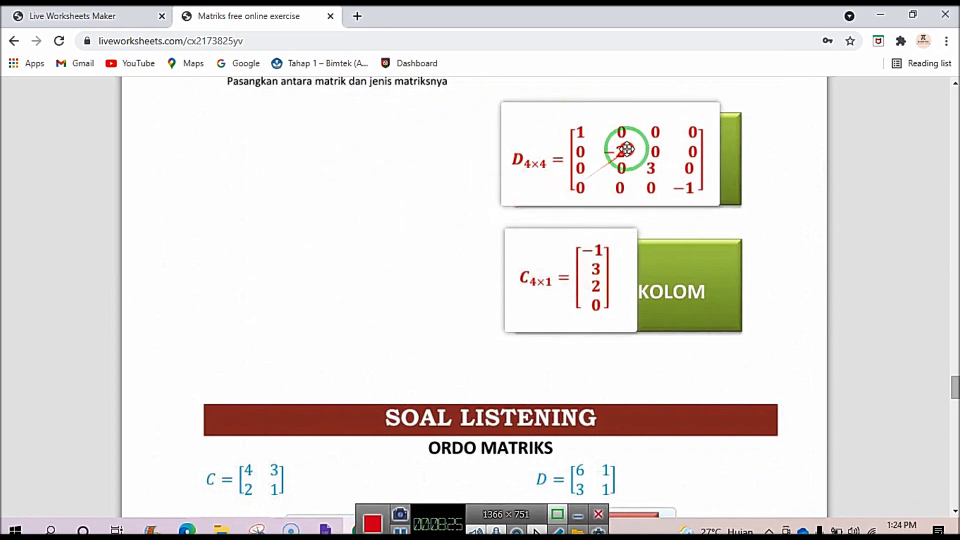
Mark matrix C's statement Benar and D's Salah, and find KOLOM in the word search.
scroll(422, 216, "down", 7)
left_click(243, 181)
left_click(648, 176)
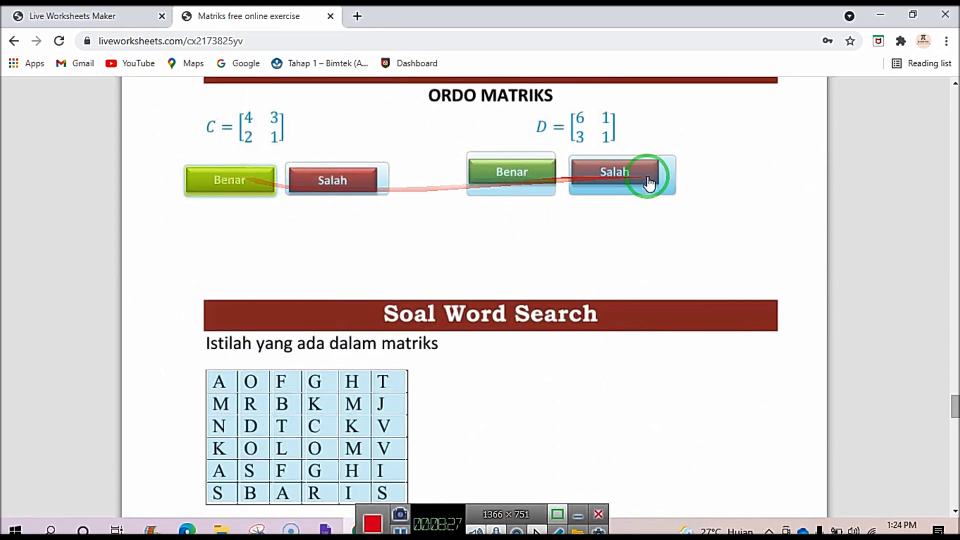
scroll(628, 199, "down", 3)
left_click_drag(250, 170, 353, 236)
left_click_drag(283, 281, 247, 286)
Finish the worksheet to bring up the check-or-email choice.
scroll(430, 272, "down", 15)
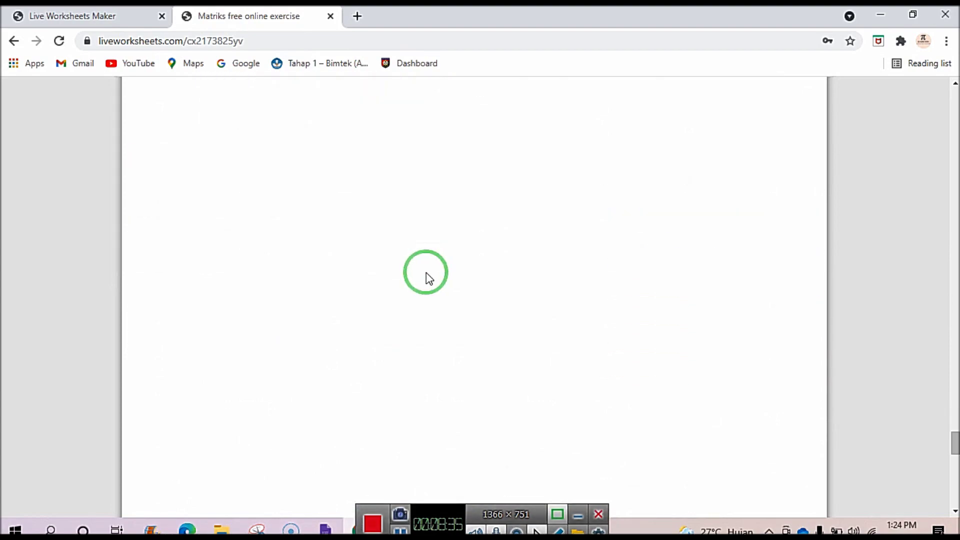
scroll(440, 242, "up", 4)
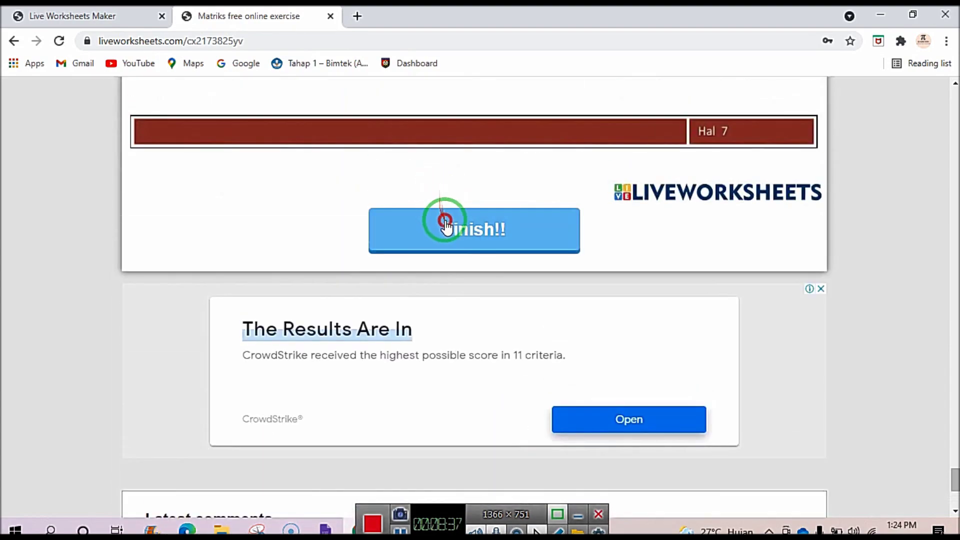
left_click(444, 220)
scroll(445, 220, "down", 3)
scroll(445, 220, "up", 5)
scroll(445, 220, "down", 6)
Switch browser tabs back to the Live Worksheets Maker share page showing the live link.
scroll(445, 220, "up", 6)
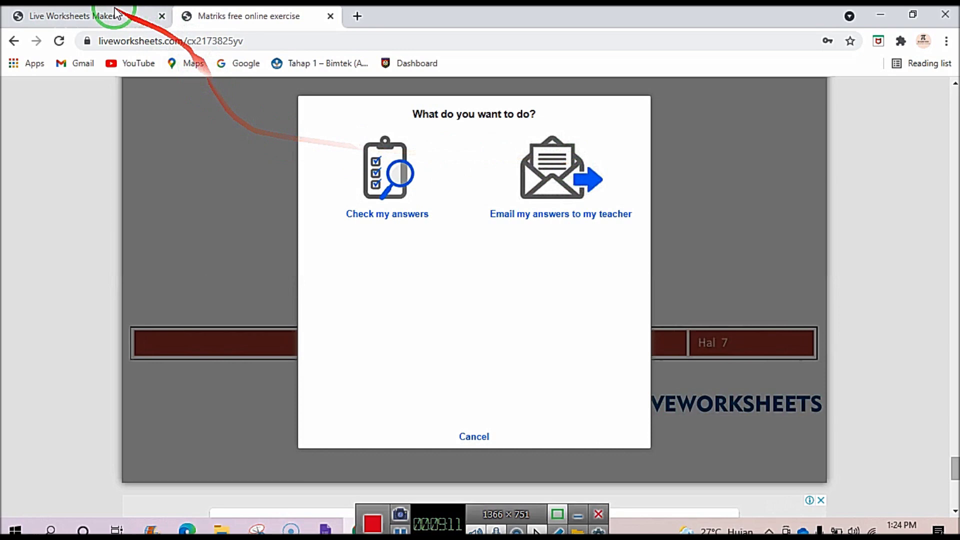
left_click(113, 23)
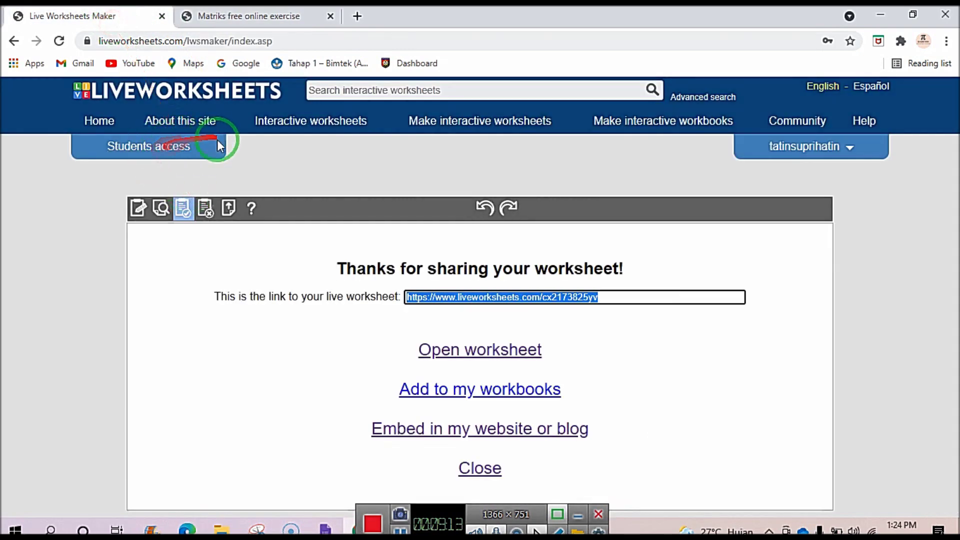
left_click(247, 23)
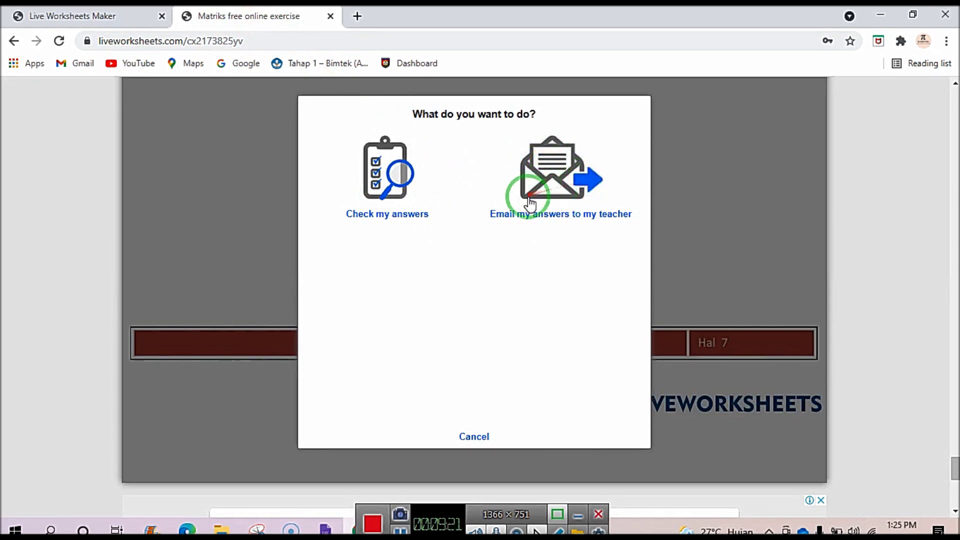
left_click(114, 22)
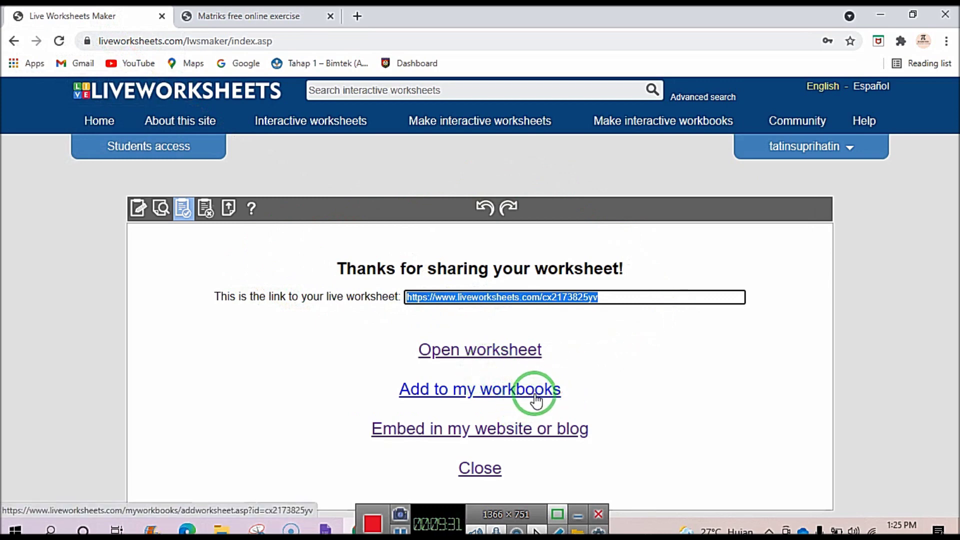
Create a new interactive workbook titled 'materi matrik' via Make interactive workbooks > Get started.
left_click(692, 122)
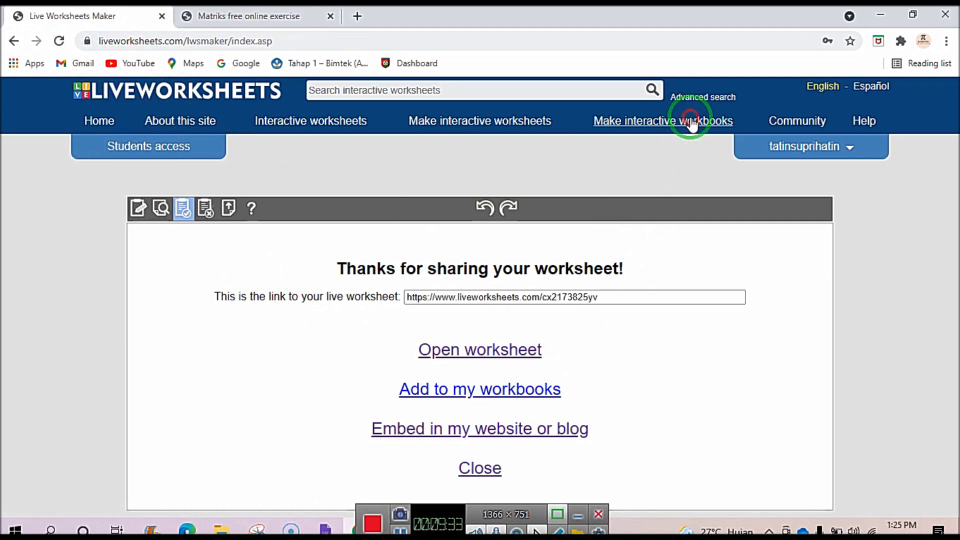
left_click(675, 179)
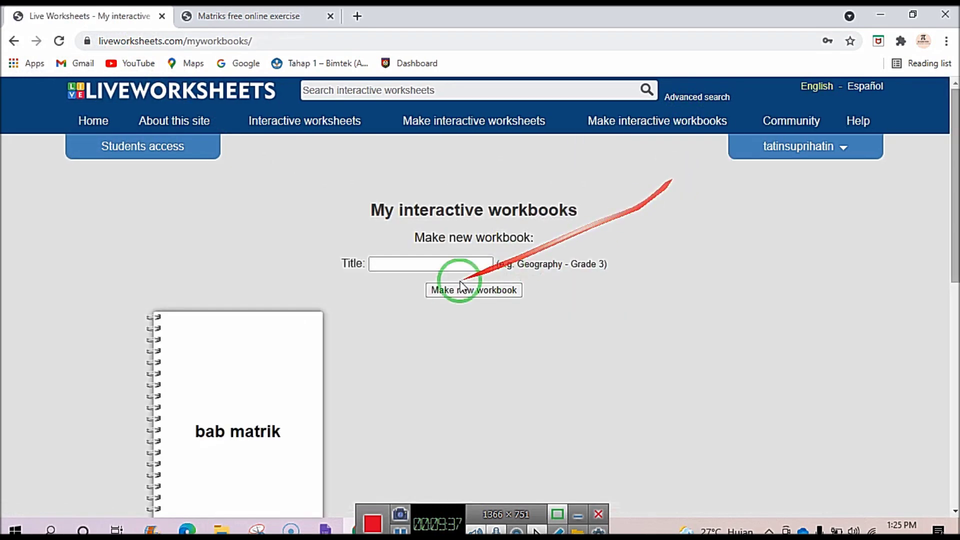
left_click(404, 261)
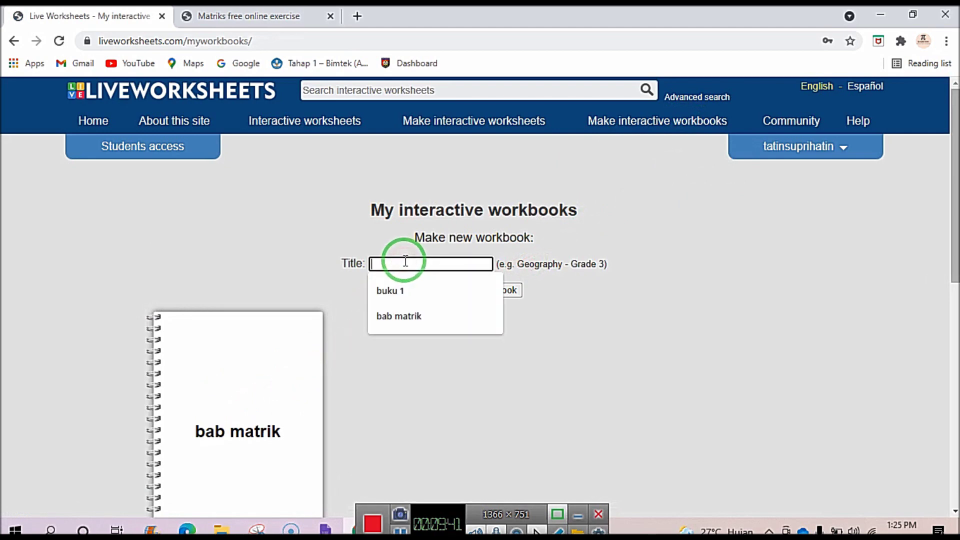
type("materi matrik")
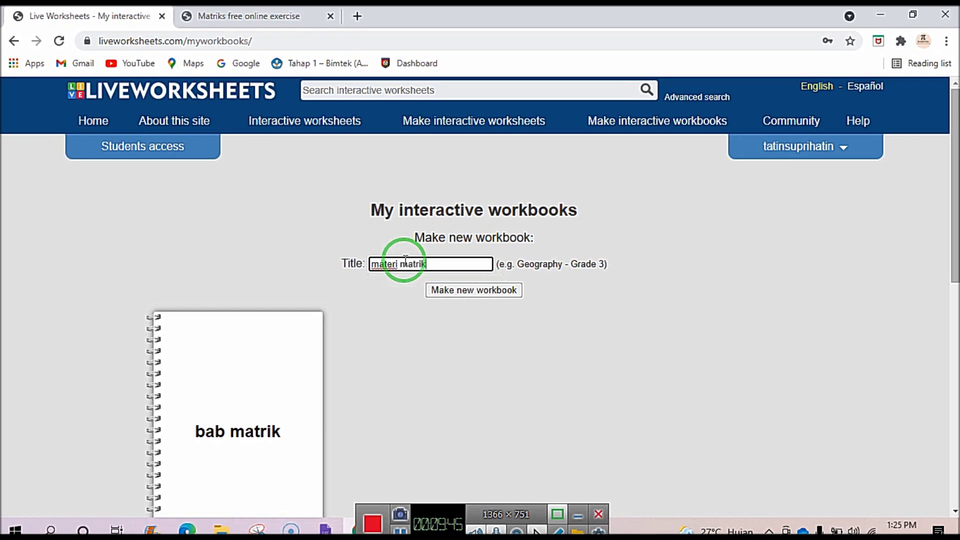
left_click(463, 295)
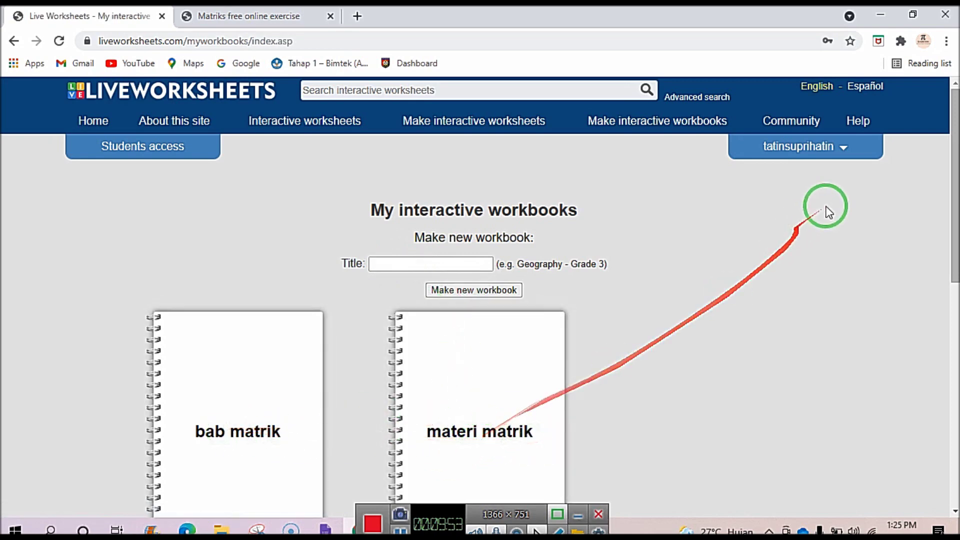
left_click(837, 148)
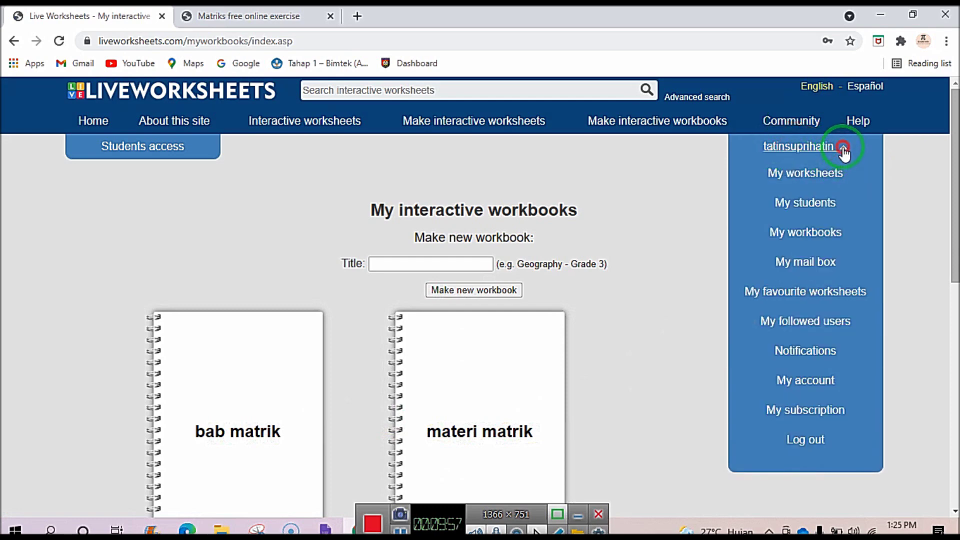
Open the first Matriks worksheet from My worksheets and choose Add to my workbooks.
left_click(843, 149)
left_click(844, 148)
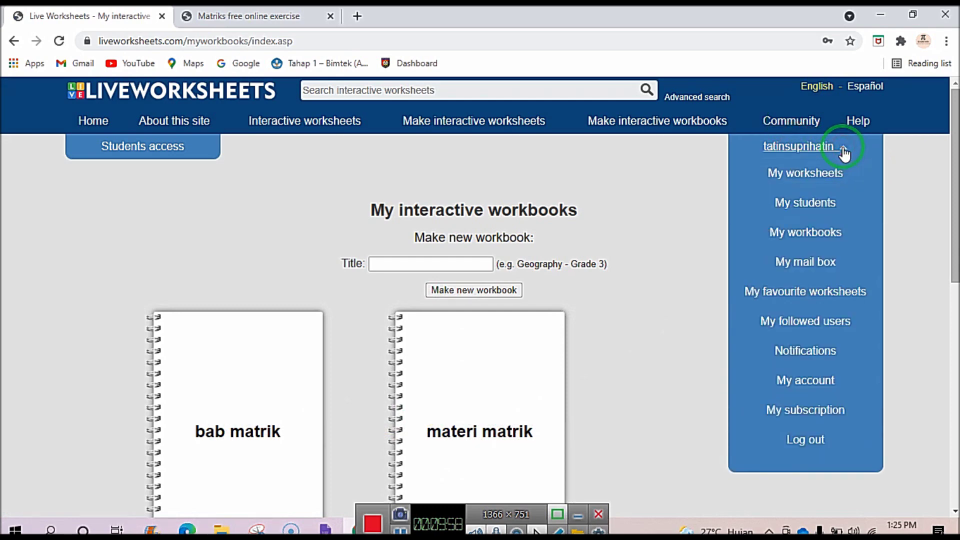
left_click(810, 173)
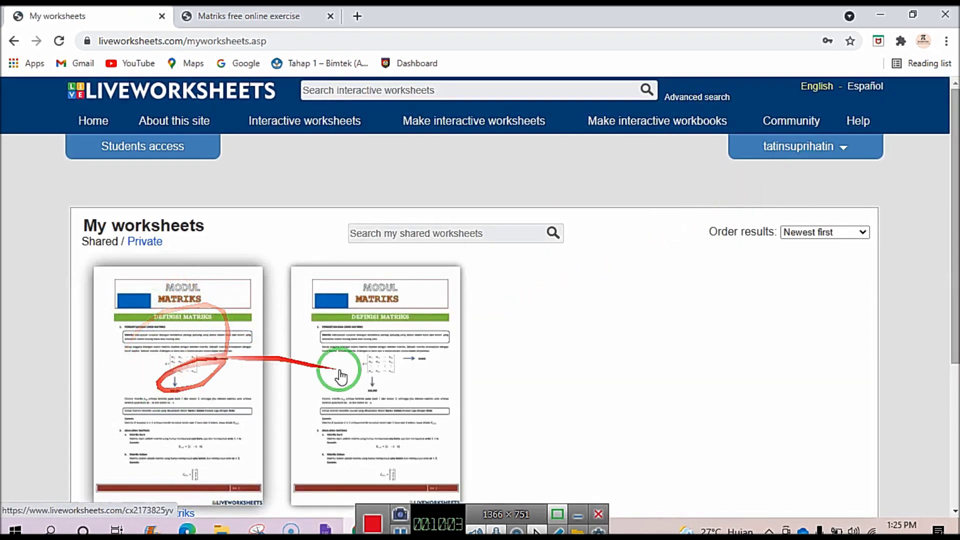
scroll(395, 380, "down", 3)
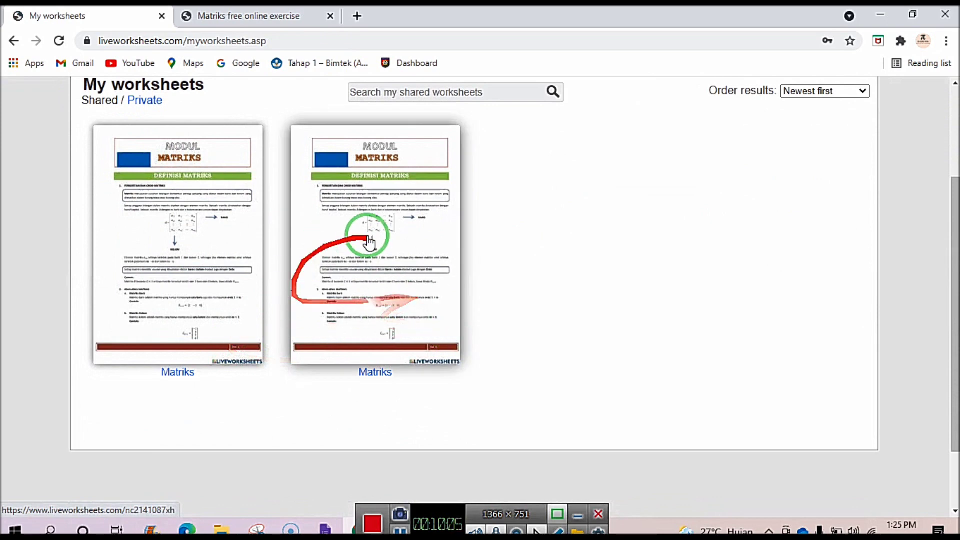
scroll(192, 261, "up", 3)
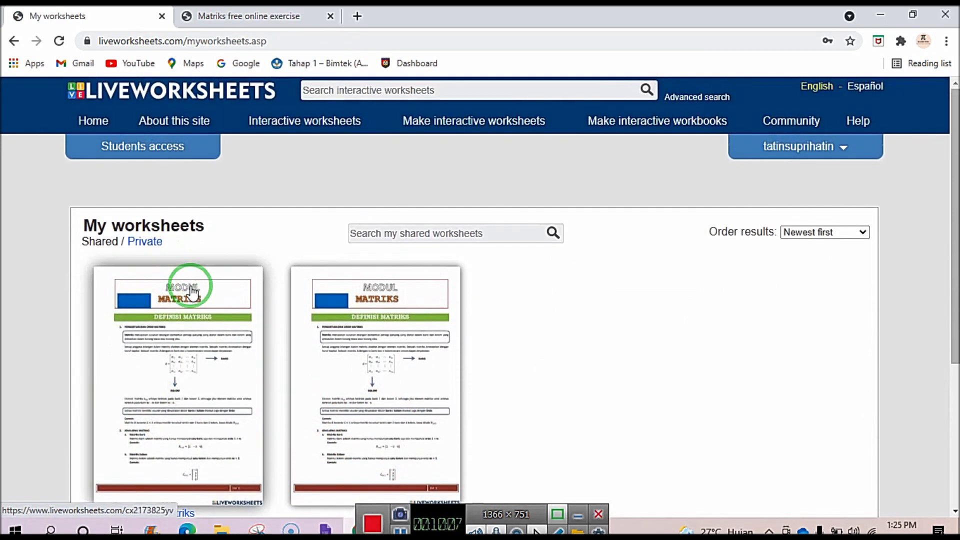
left_click(192, 305)
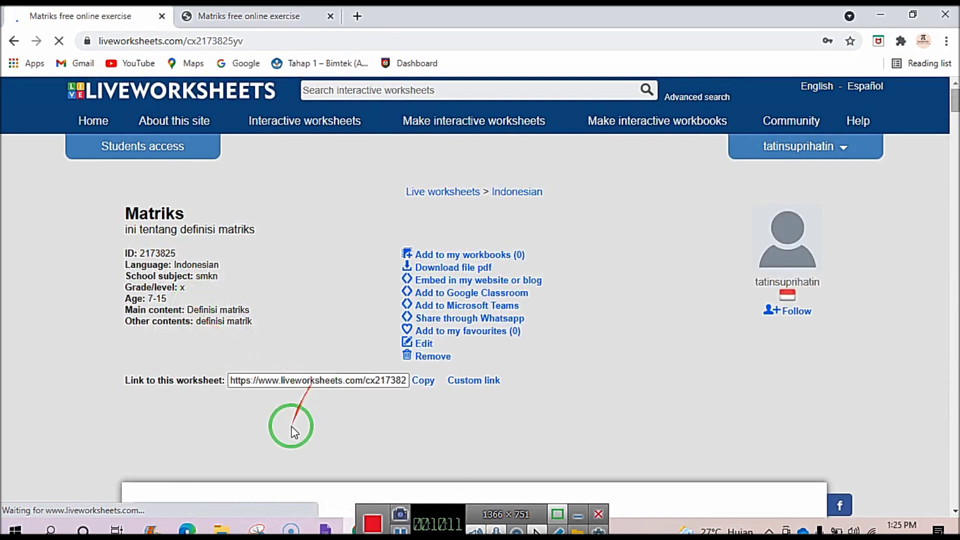
scroll(292, 418, "down", 3)
scroll(452, 370, "up", 4)
scroll(453, 370, "down", 4)
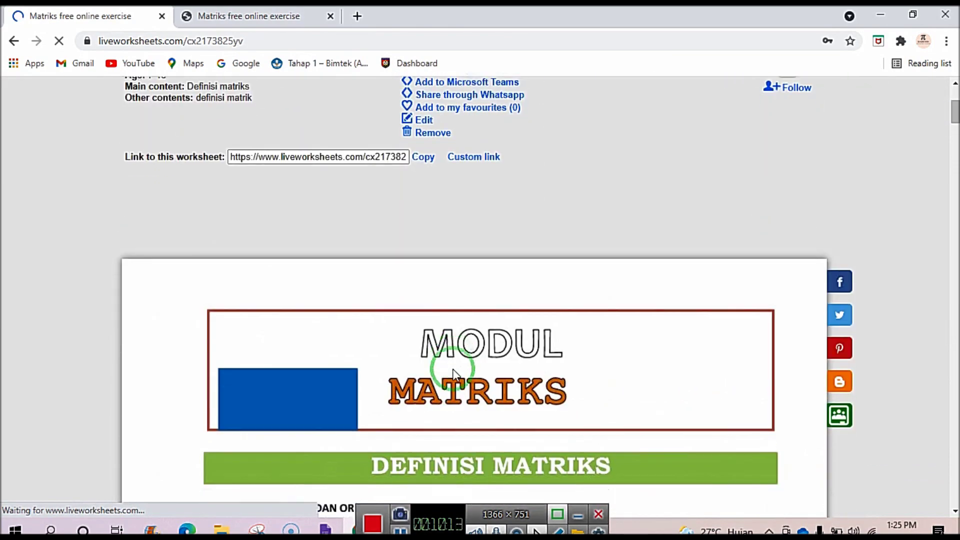
scroll(455, 373, "up", 3)
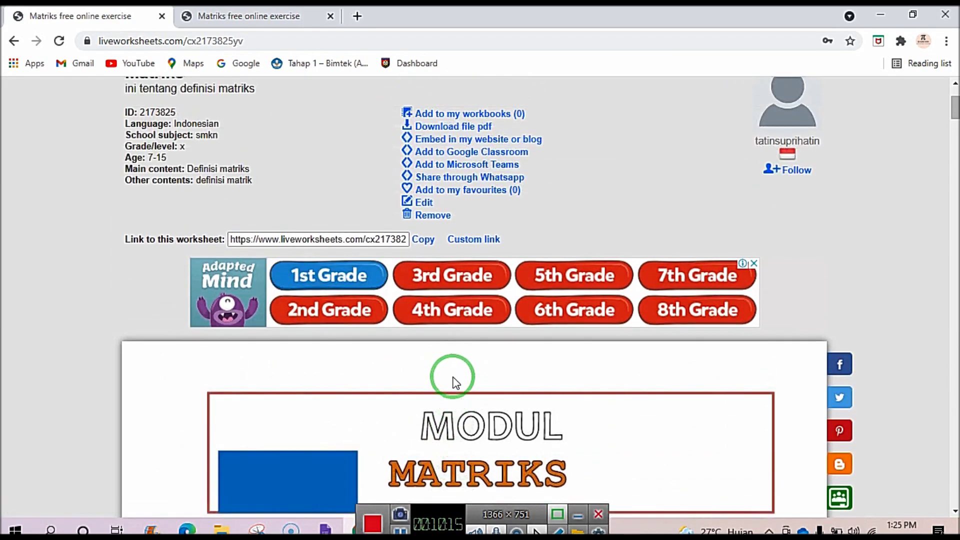
left_click(467, 114)
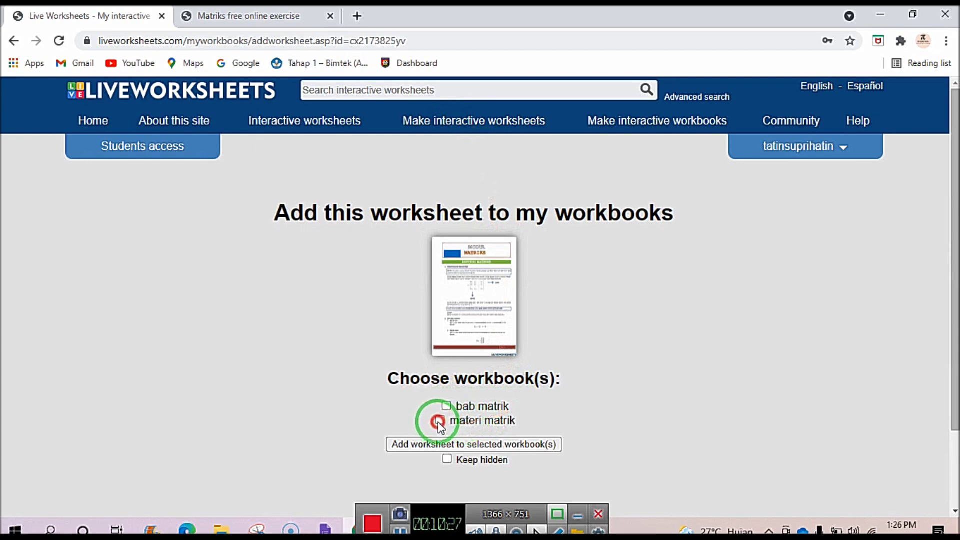
Add the Matriks worksheet to the selected materi matrik workbook.
scroll(453, 446, "down", 2)
left_click(454, 349)
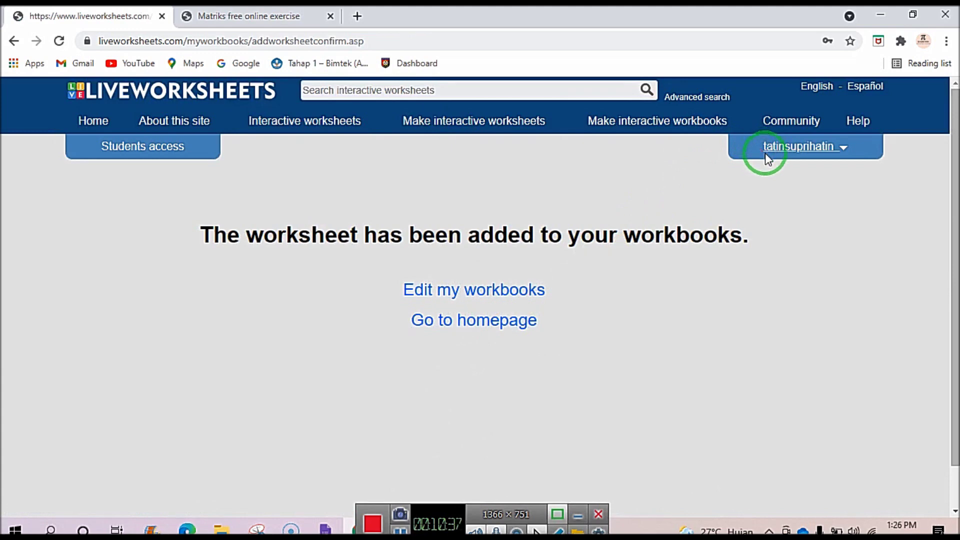
left_click(844, 148)
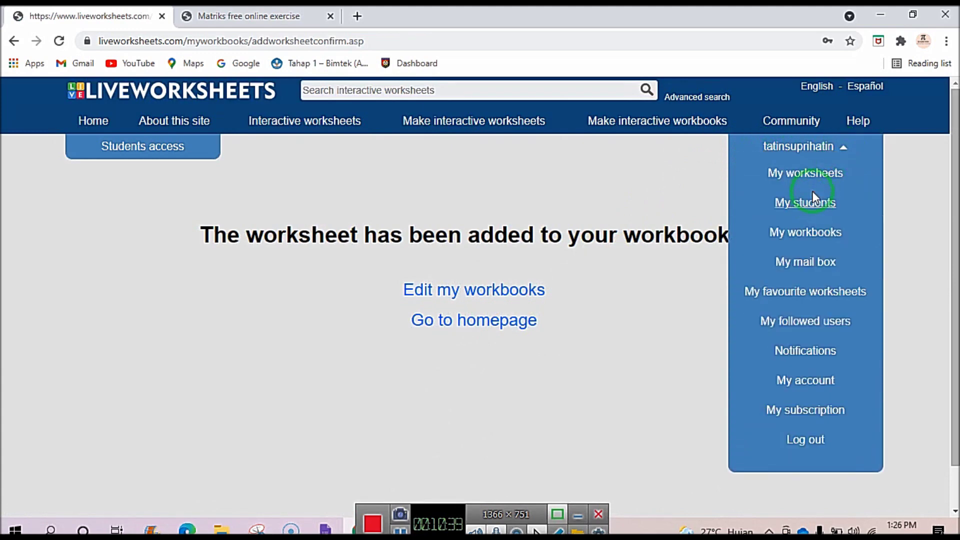
Open materi matrik from My workbooks and check that page 1 is the Matriks worksheet.
left_click(811, 238)
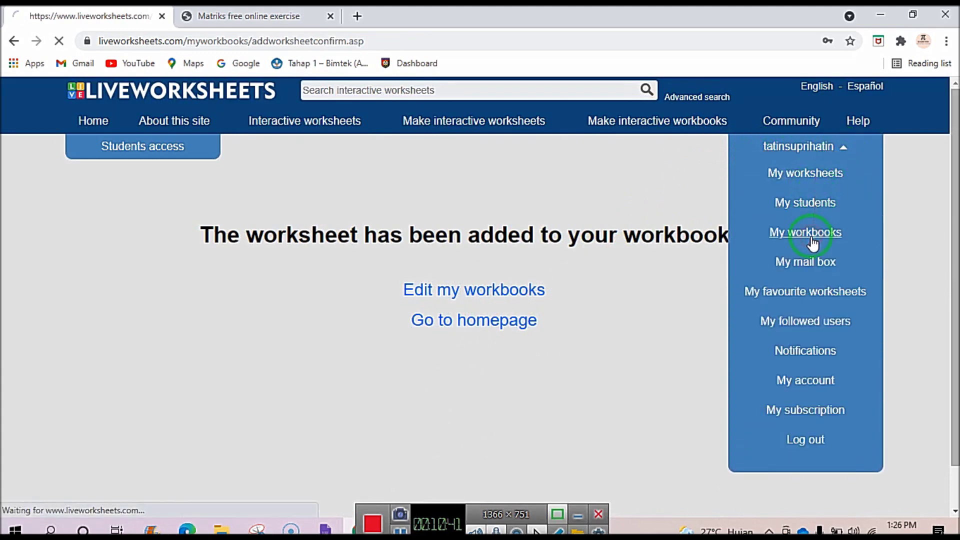
scroll(605, 364, "down", 3)
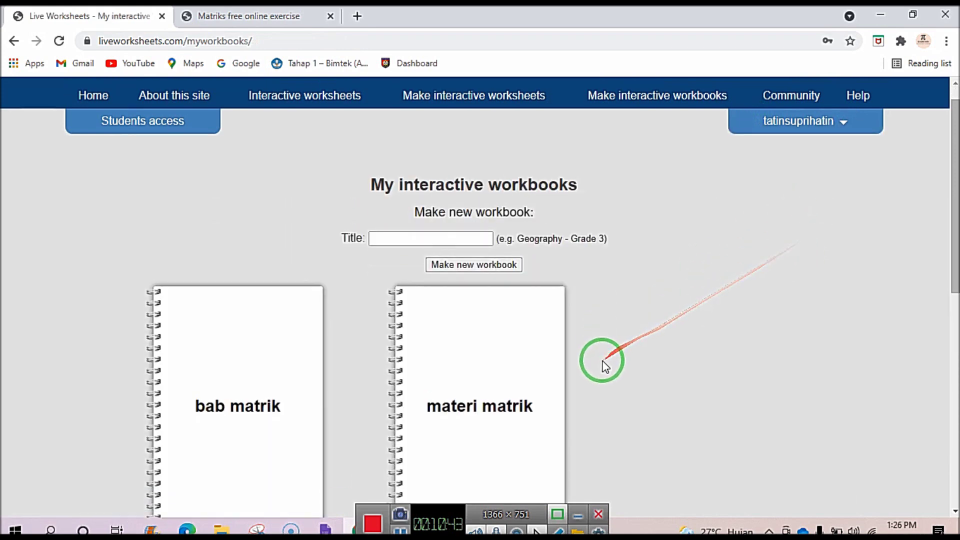
double_click(485, 293)
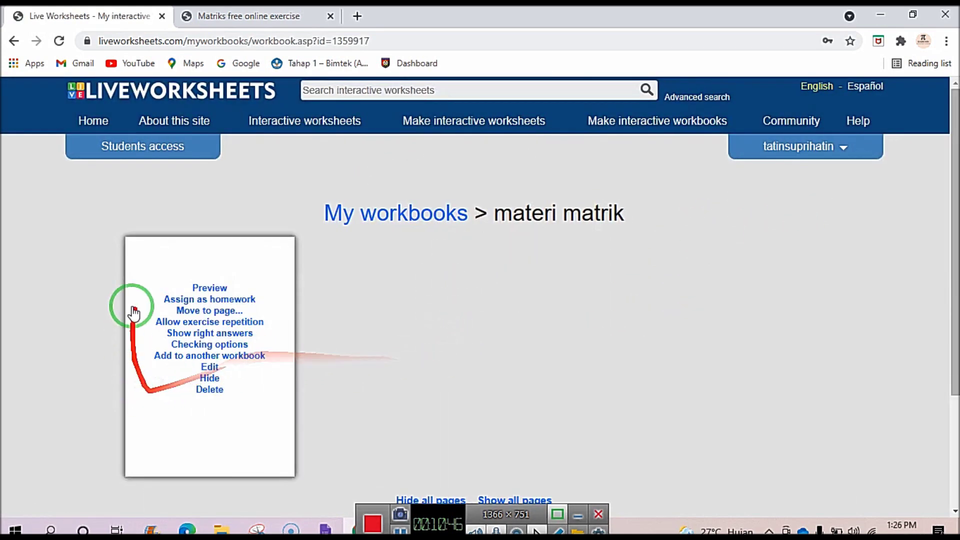
mouse_move(207, 367)
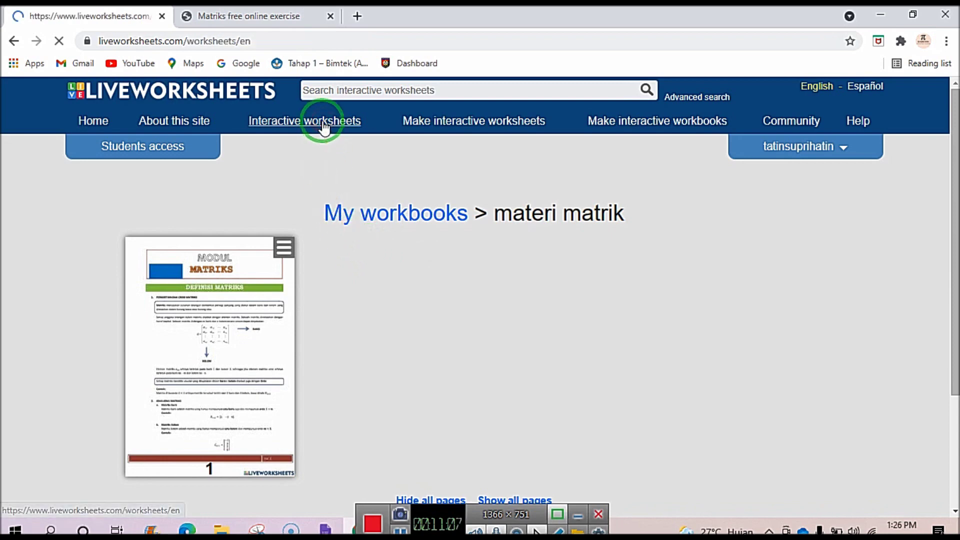
Browse the English worksheets grid and open the Past simple tense card.
scroll(316, 275, "down", 4)
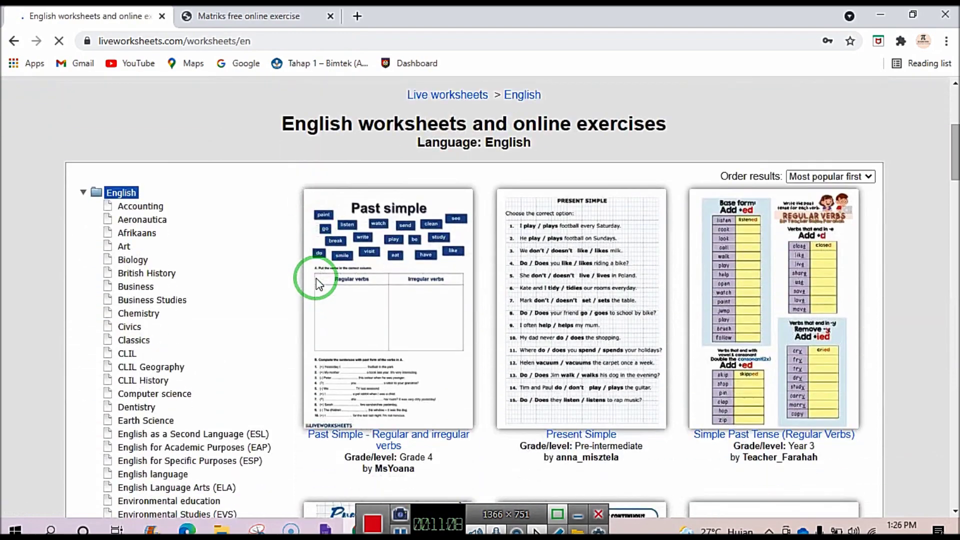
scroll(420, 354, "down", 1)
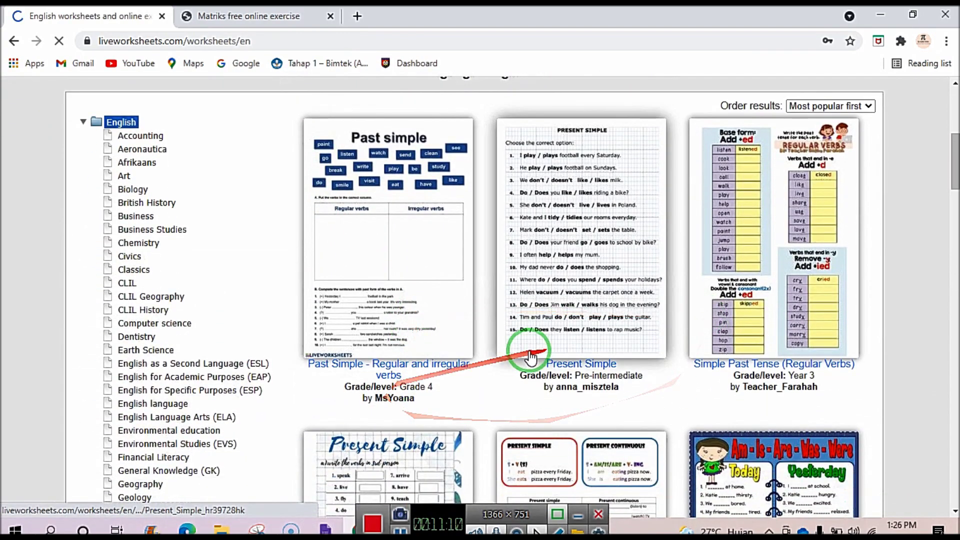
scroll(532, 345, "down", 5)
scroll(529, 358, "down", 5)
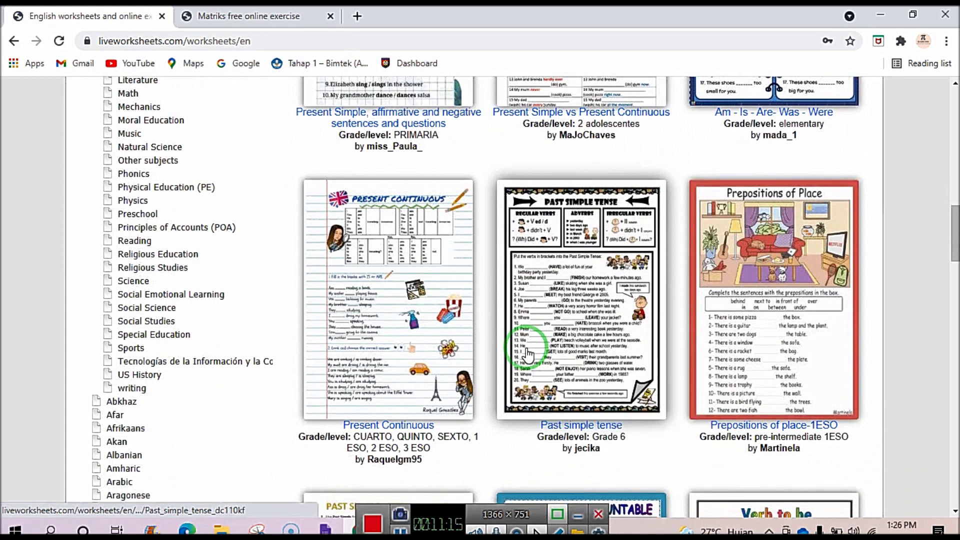
scroll(528, 355, "down", 1)
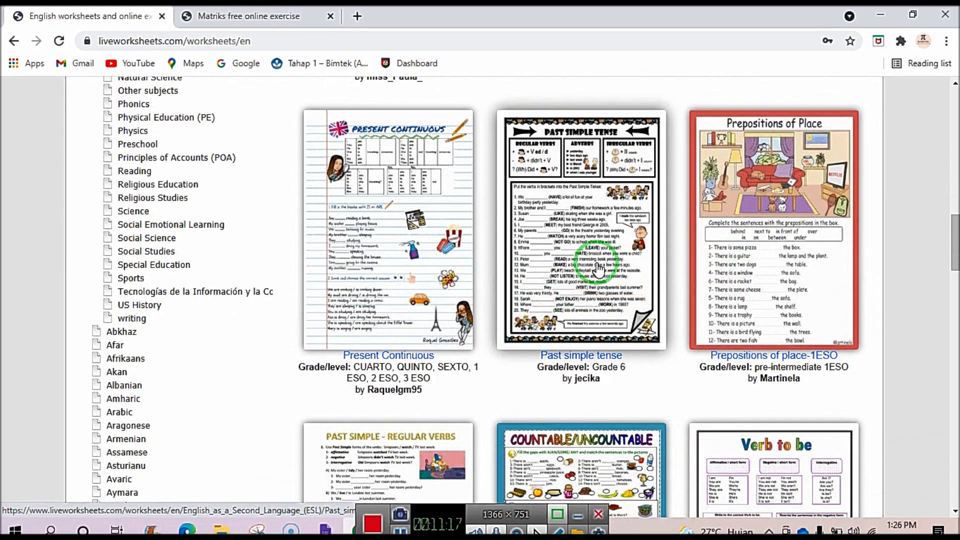
left_click(571, 287)
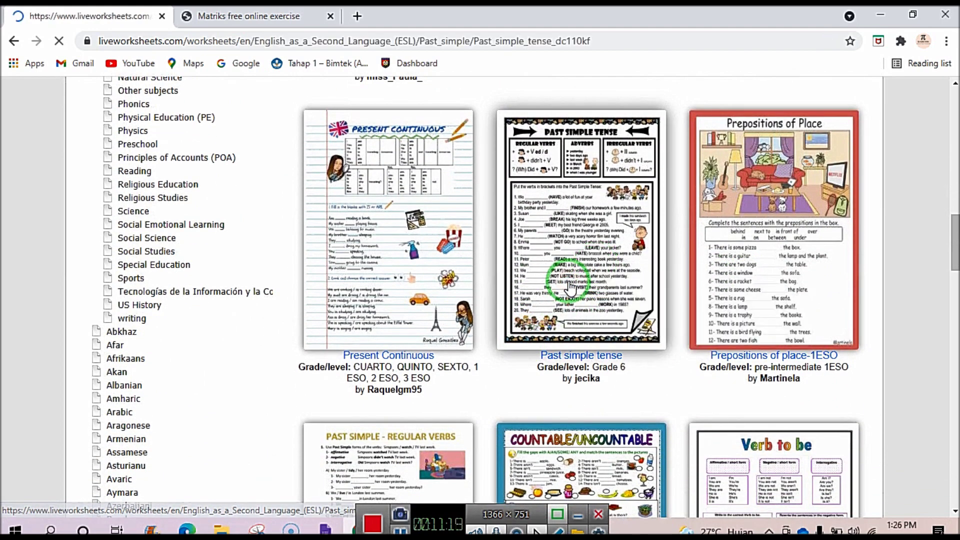
Scroll through the Past simple tense worksheet and return to the top.
scroll(506, 358, "down", 5)
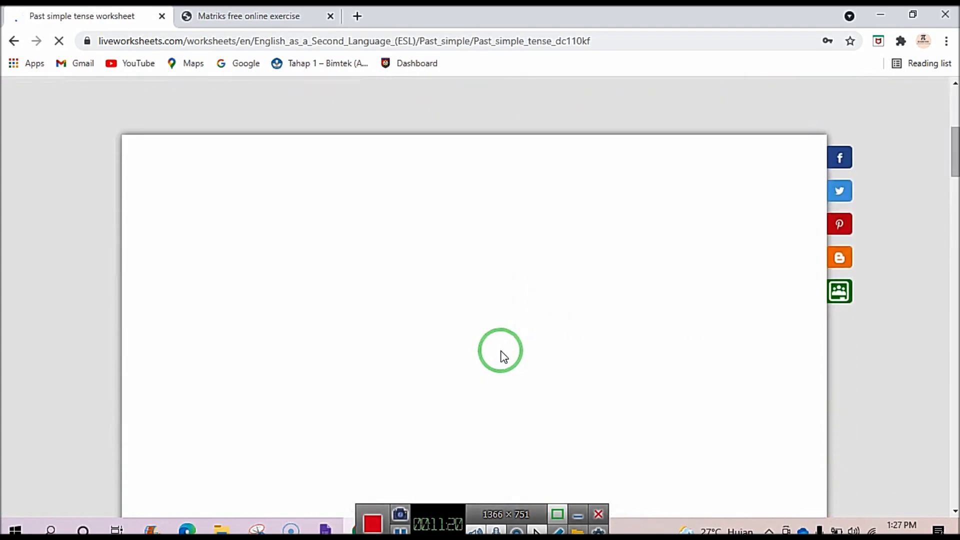
scroll(504, 351, "down", 2)
scroll(502, 348, "down", 10)
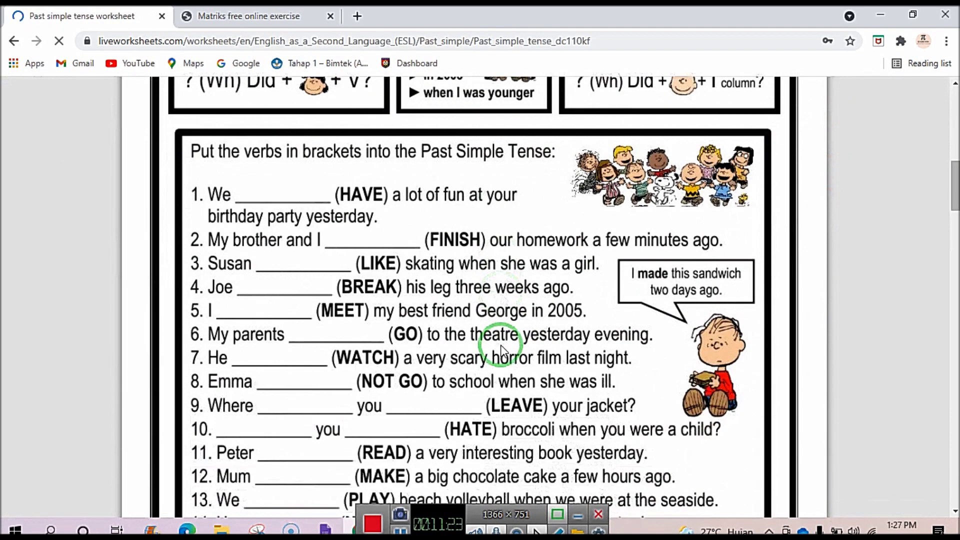
scroll(500, 342, "up", 10)
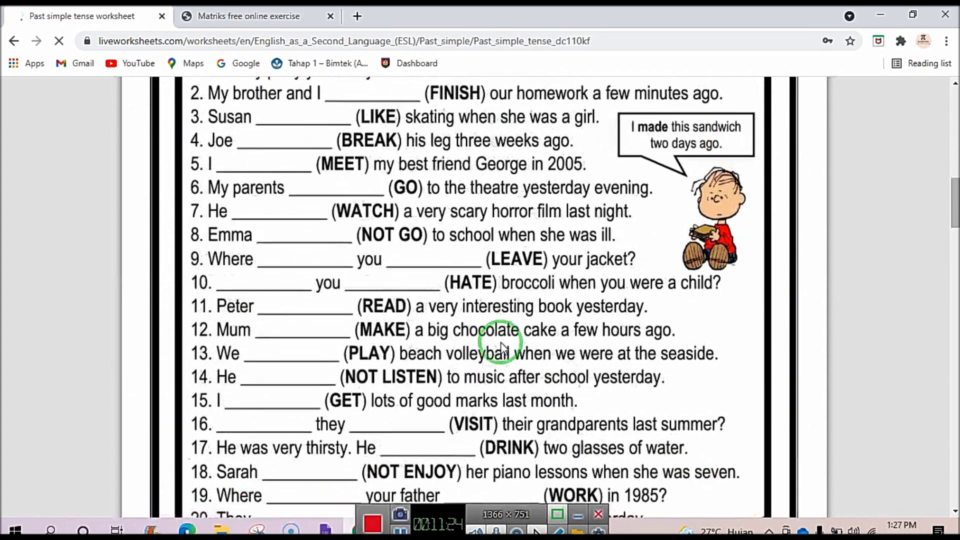
scroll(502, 343, "up", 1)
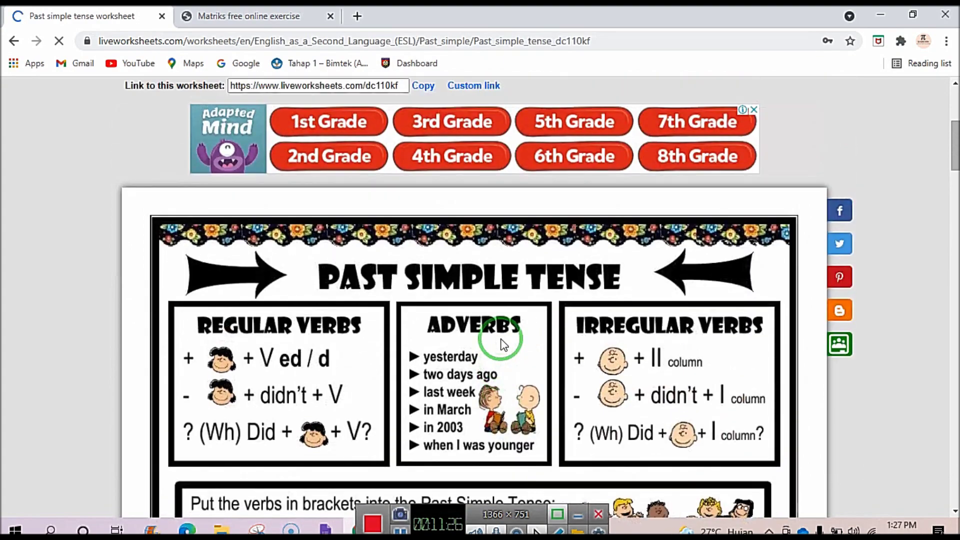
scroll(645, 372, "down", 5)
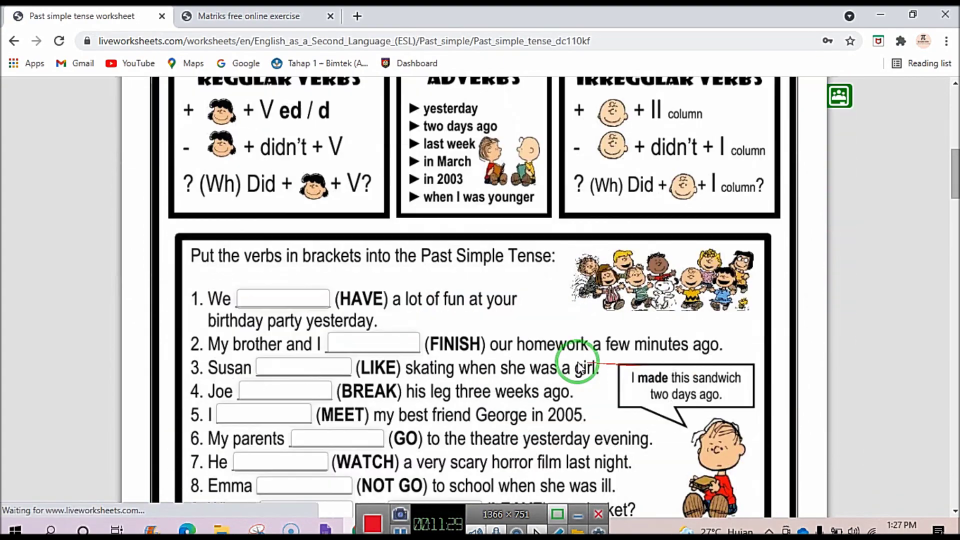
scroll(463, 377, "up", 8)
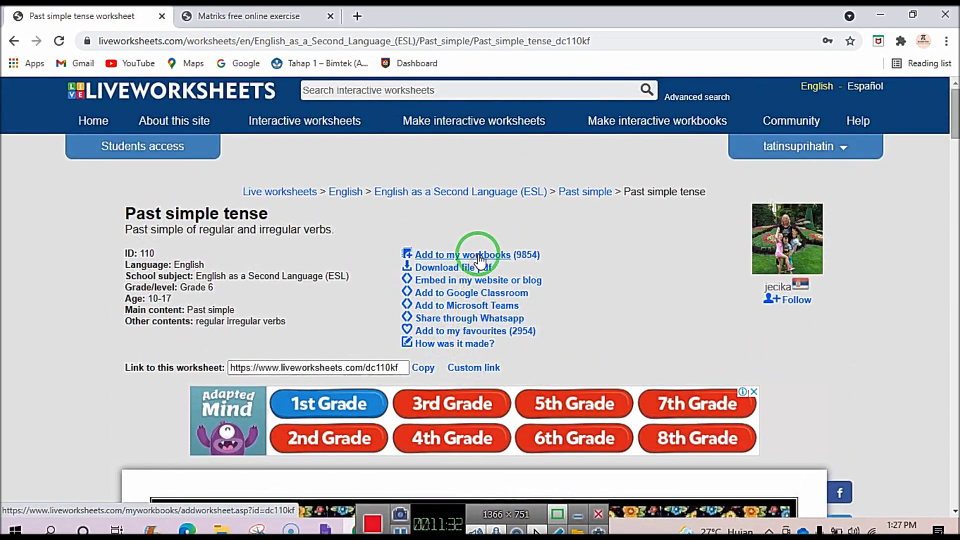
Tick materi matrik on the Add to my workbooks page and add the Past simple tense worksheet.
left_click(476, 254)
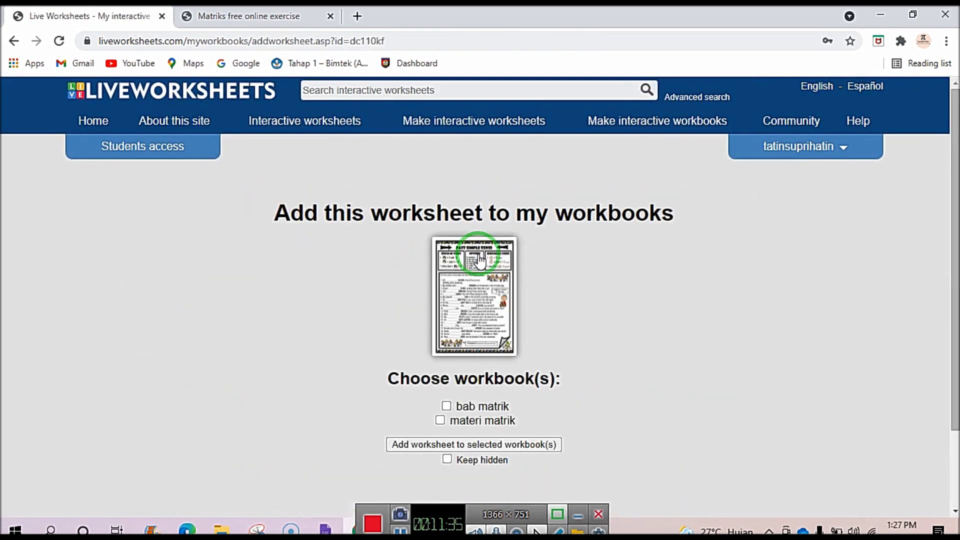
left_click(440, 420)
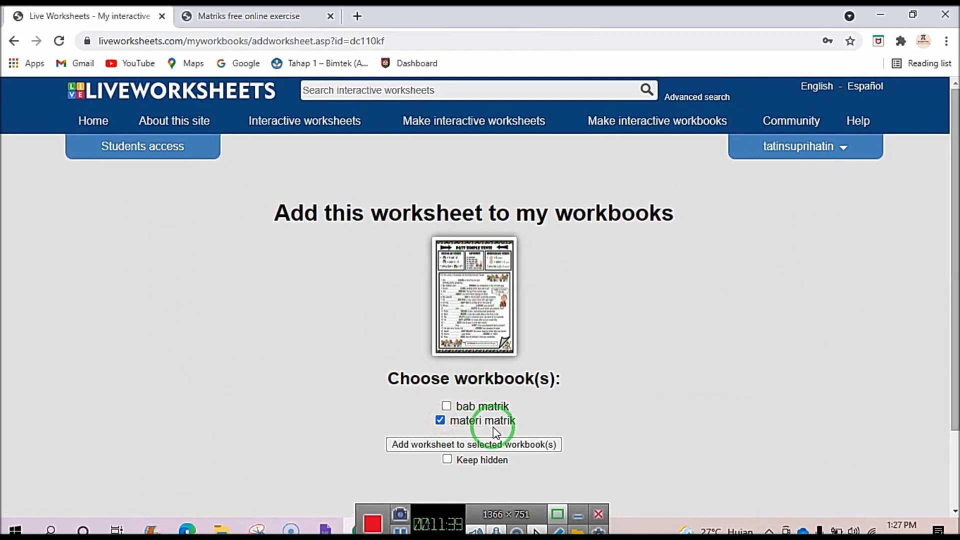
left_click(473, 450)
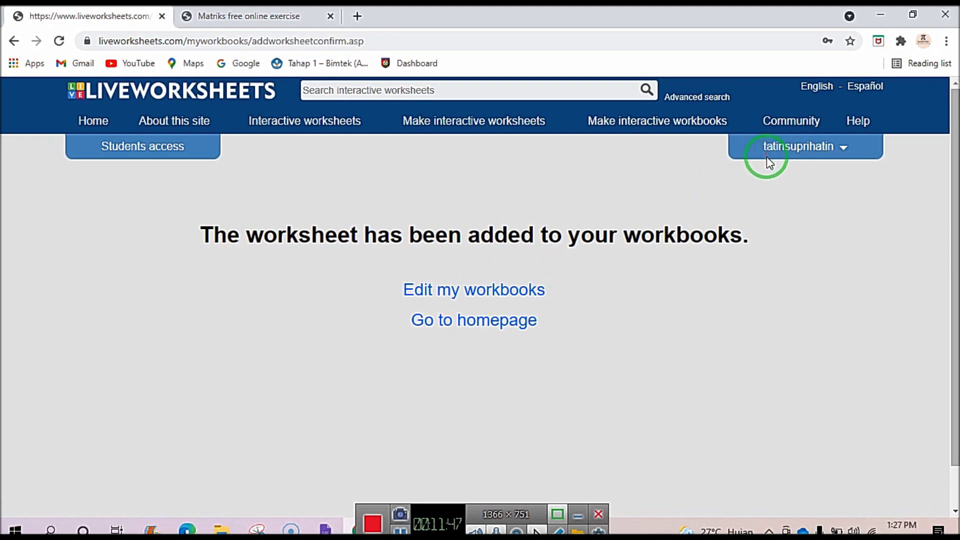
left_click(843, 147)
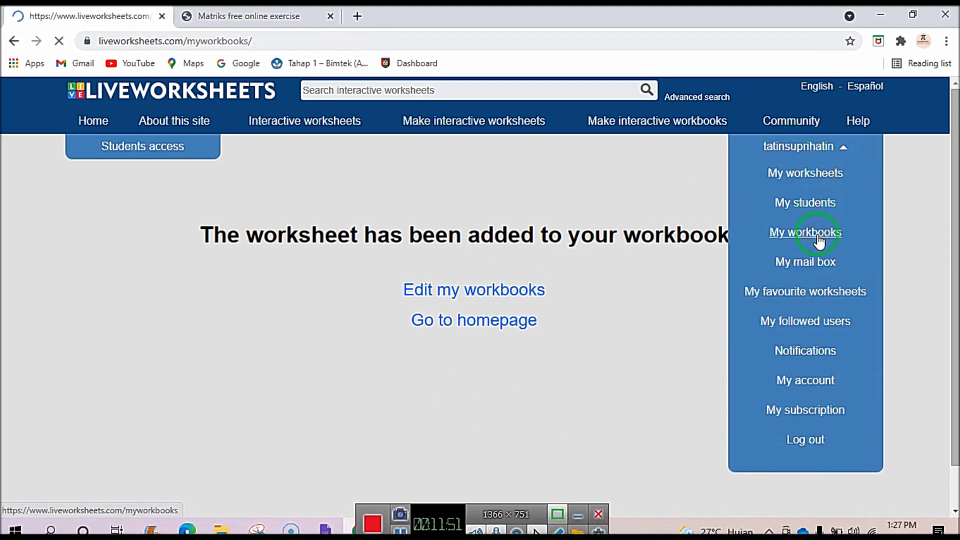
Open materi matrik and review its pages: Matriks as page 1, Past simple tense as page 2.
left_click(457, 394)
left_click(457, 393)
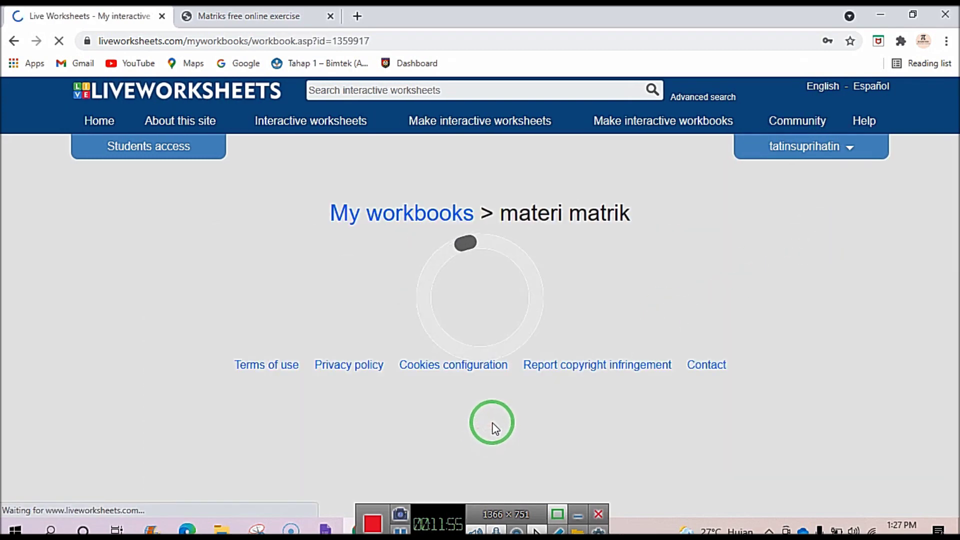
scroll(308, 347, "down", 3)
left_click(284, 106)
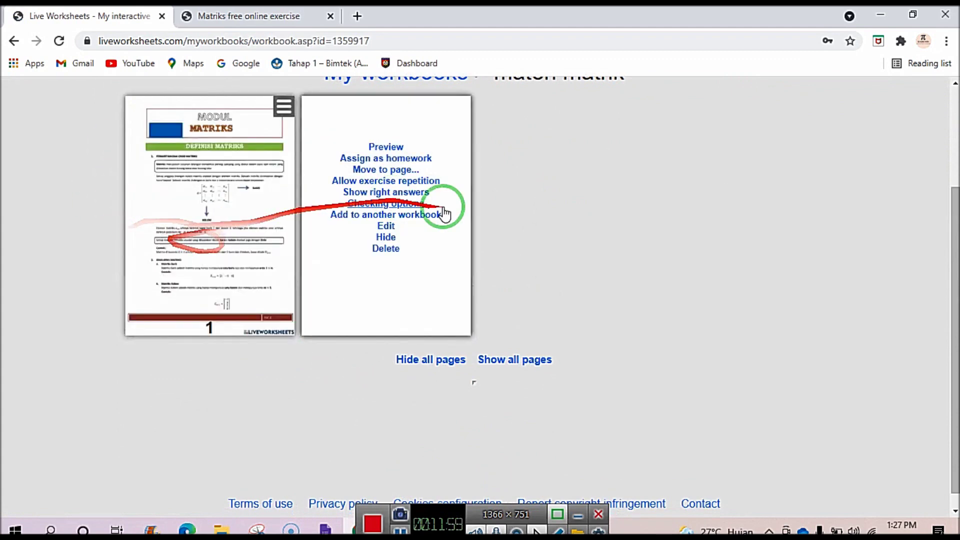
mouse_move(432, 277)
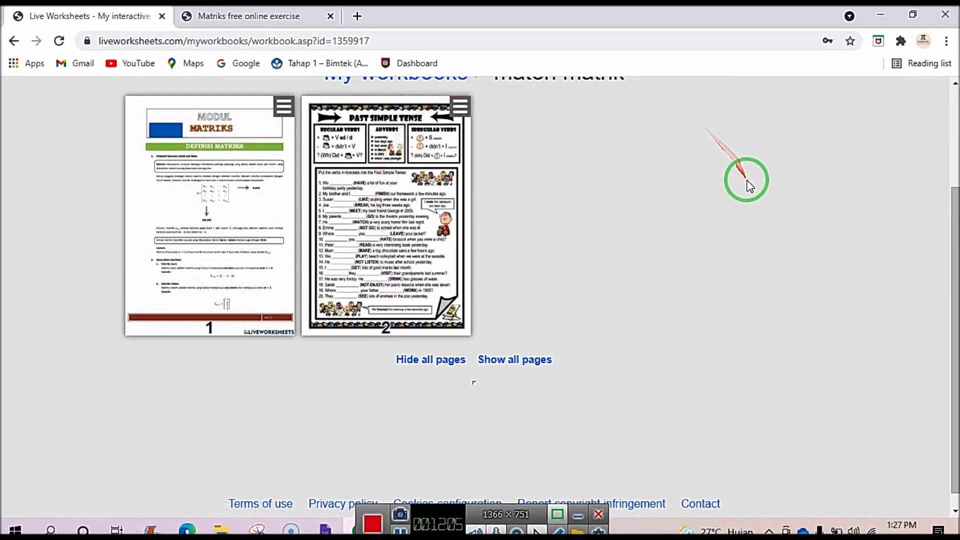
mouse_move(355, 285)
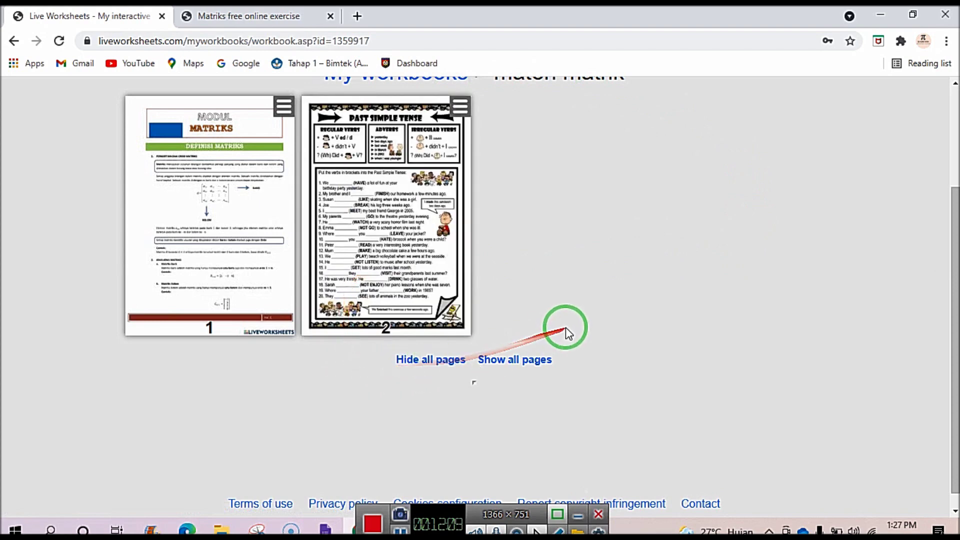
scroll(564, 310, "up", 3)
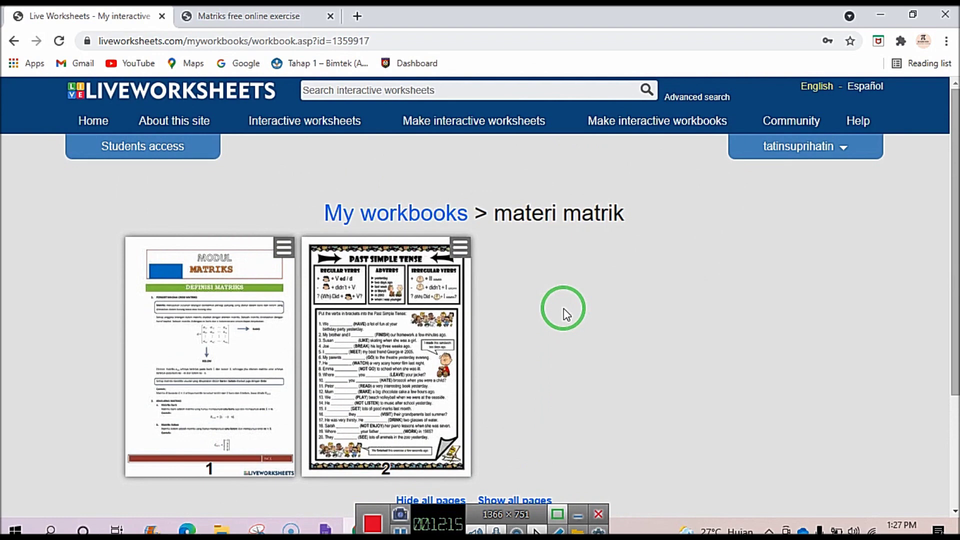
scroll(562, 308, "down", 1)
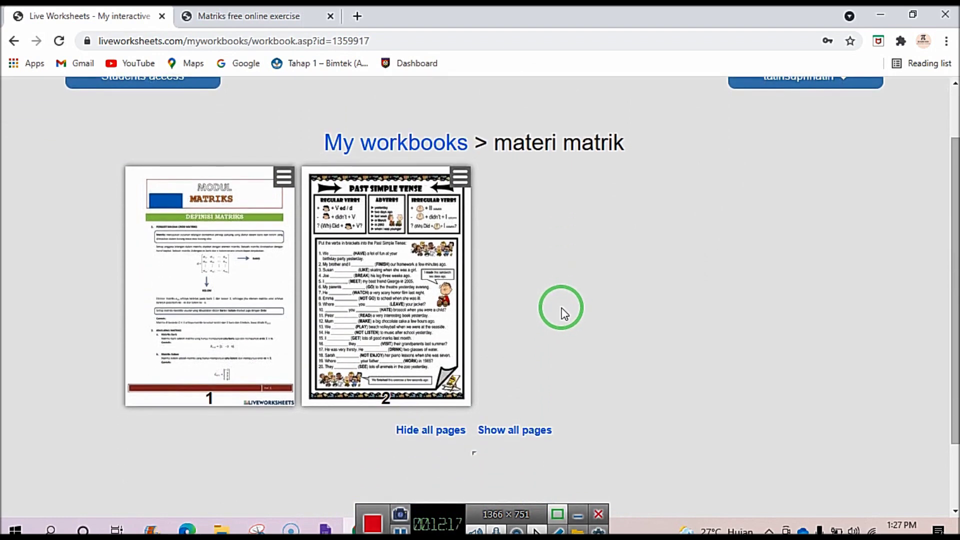